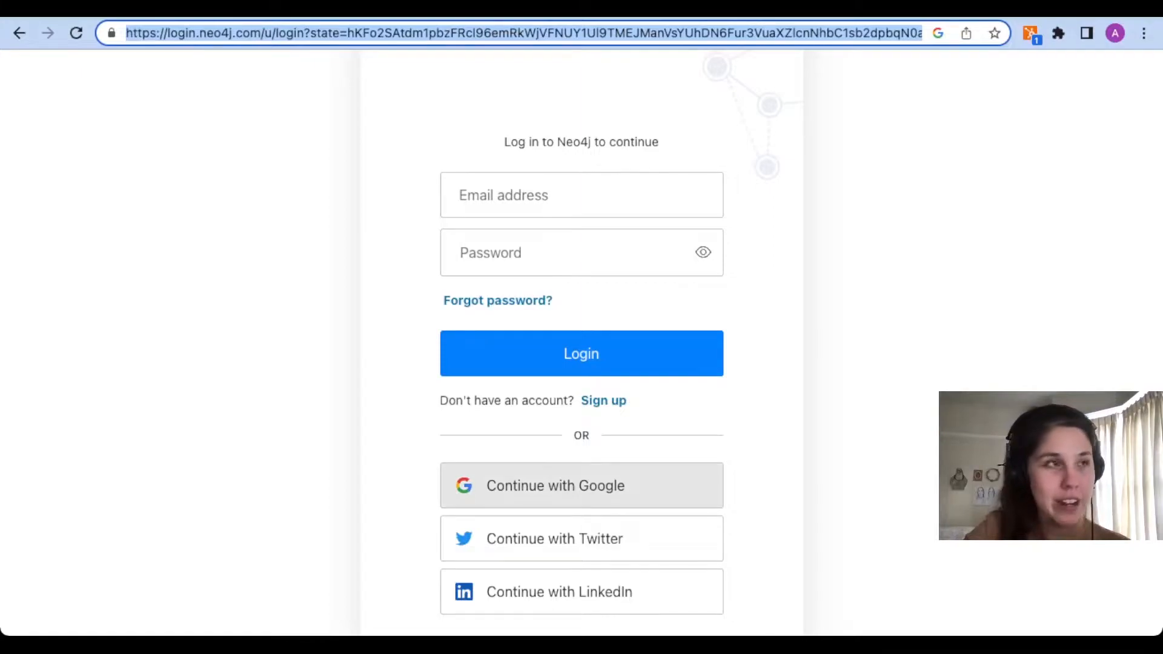
Log in to Neo4j with the Google account and create a sandbox project from the pre-built Crime Investigation dataset.
{"action": "left_click", "coordinate": [582, 485]}
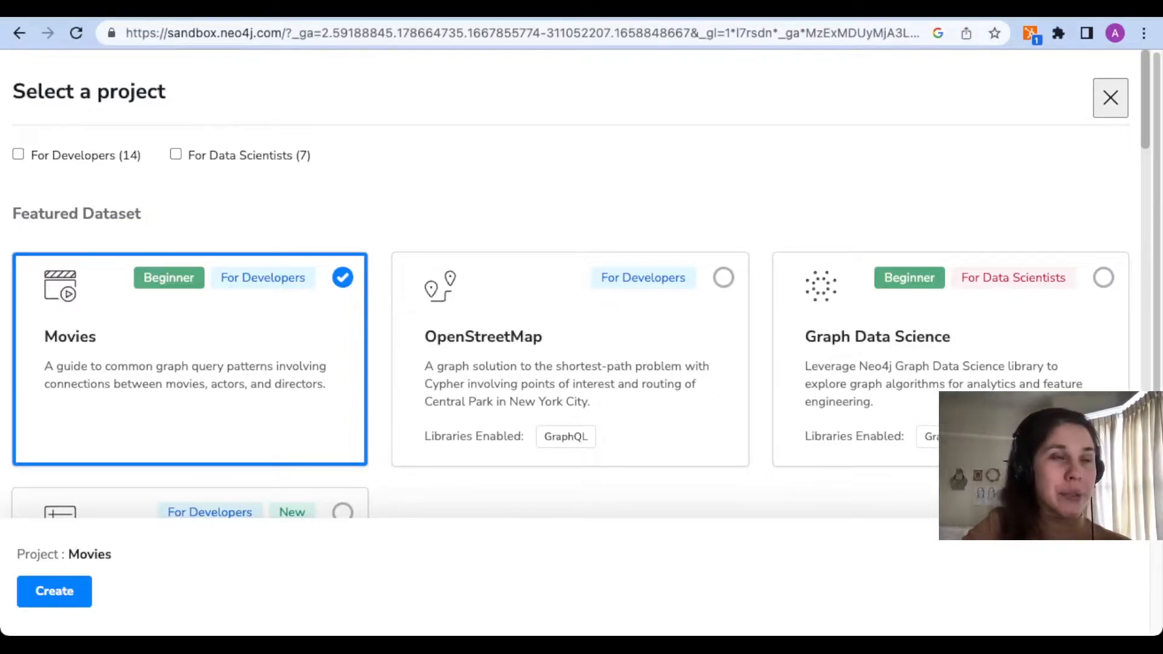
{"action": "scroll", "coordinate": [569, 285], "scroll_direction": "down", "scroll_amount": 4}
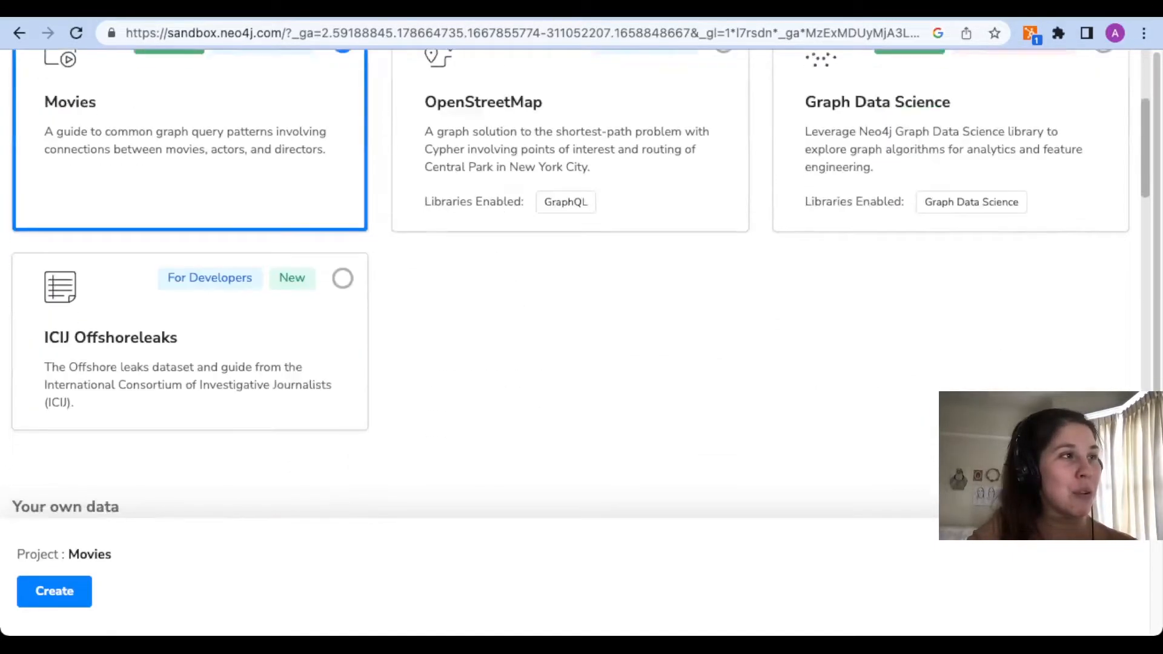
{"action": "scroll", "coordinate": [570, 285], "scroll_direction": "down", "scroll_amount": 5}
{"action": "scroll", "coordinate": [569, 284], "scroll_direction": "down", "scroll_amount": 5}
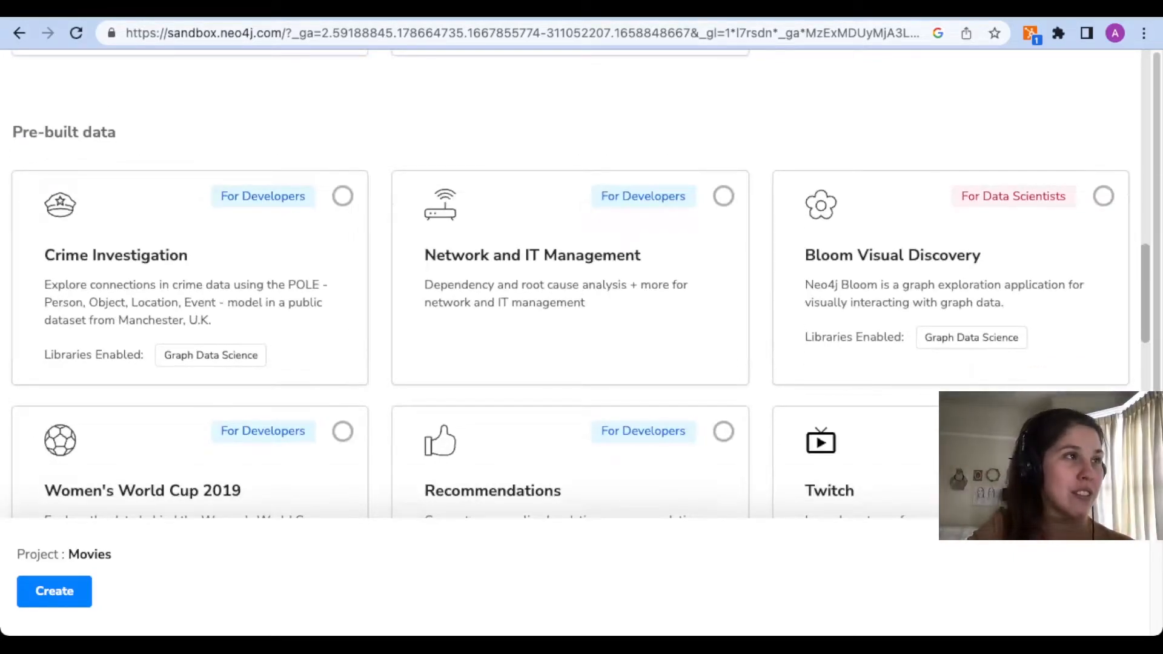
{"action": "left_click", "coordinate": [190, 277]}
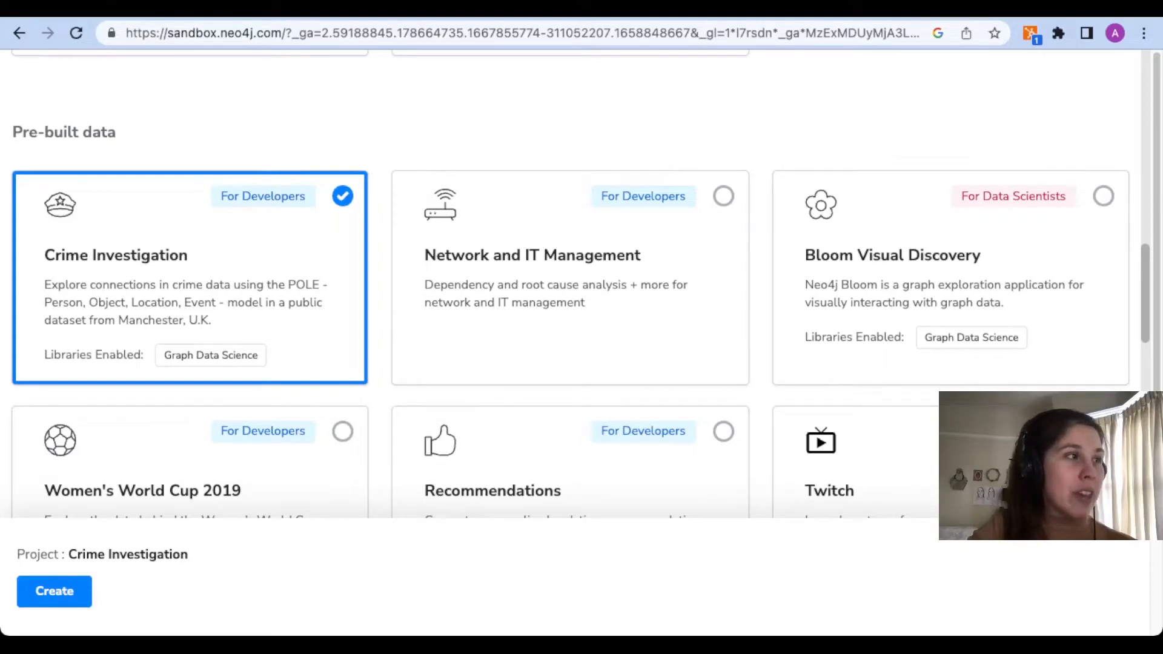
{"action": "left_click", "coordinate": [54, 591]}
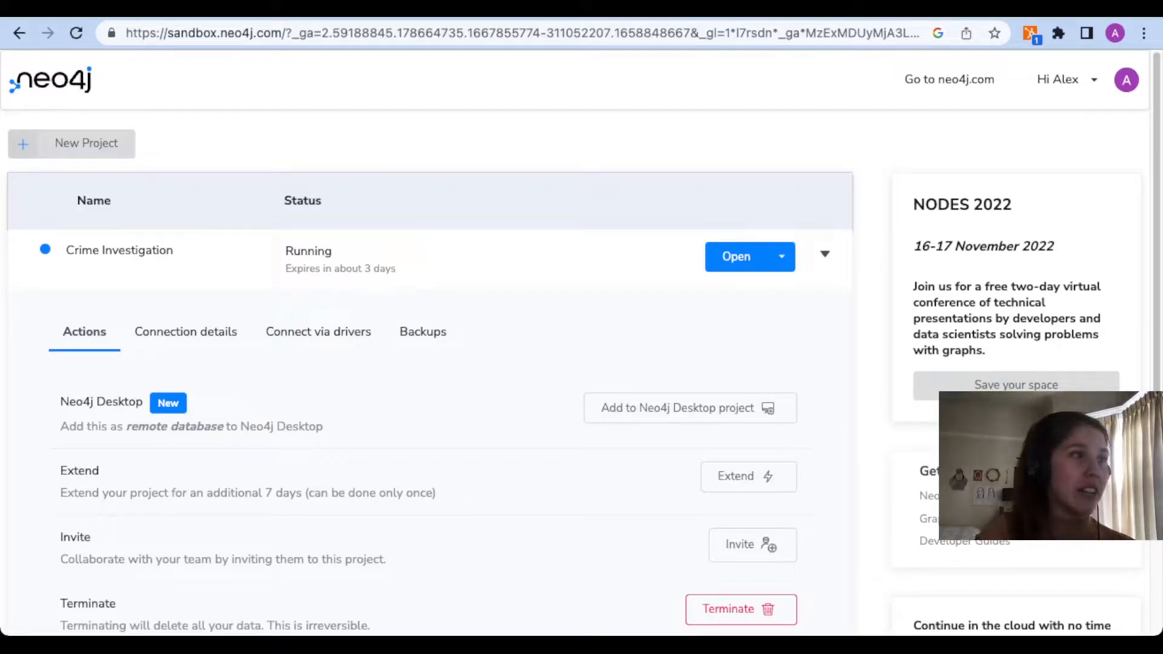
Show the Crime Investigation sandbox's connection details and examine its IP address and password.
{"action": "left_click", "coordinate": [185, 332]}
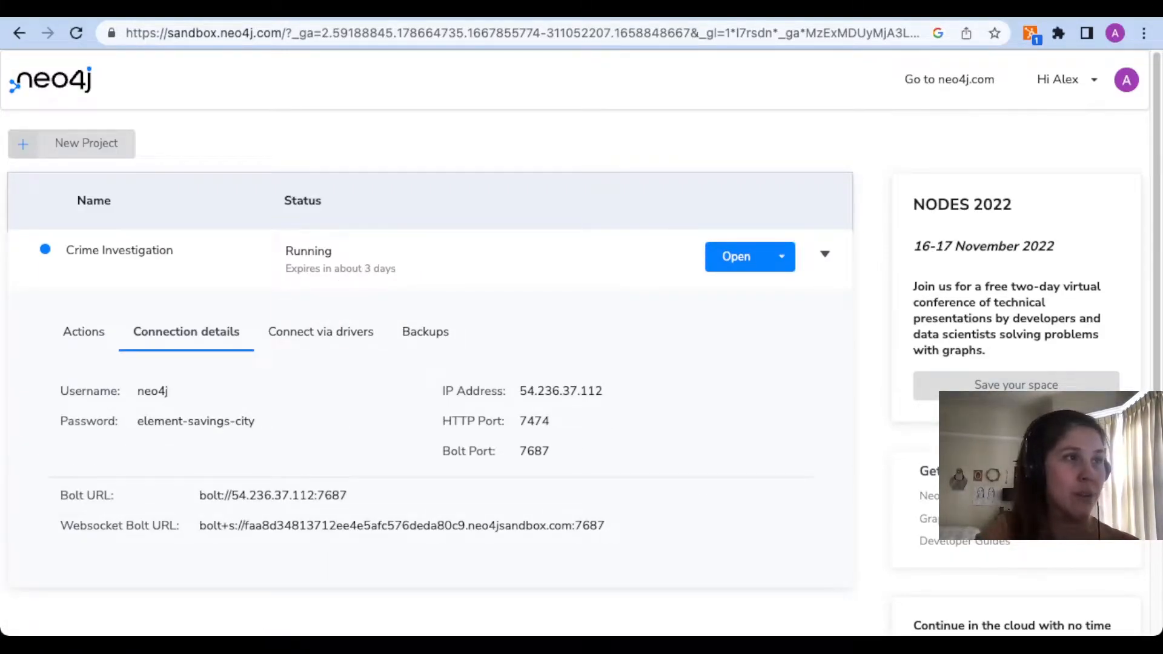
{"action": "mouse_move", "coordinate": [560, 391]}
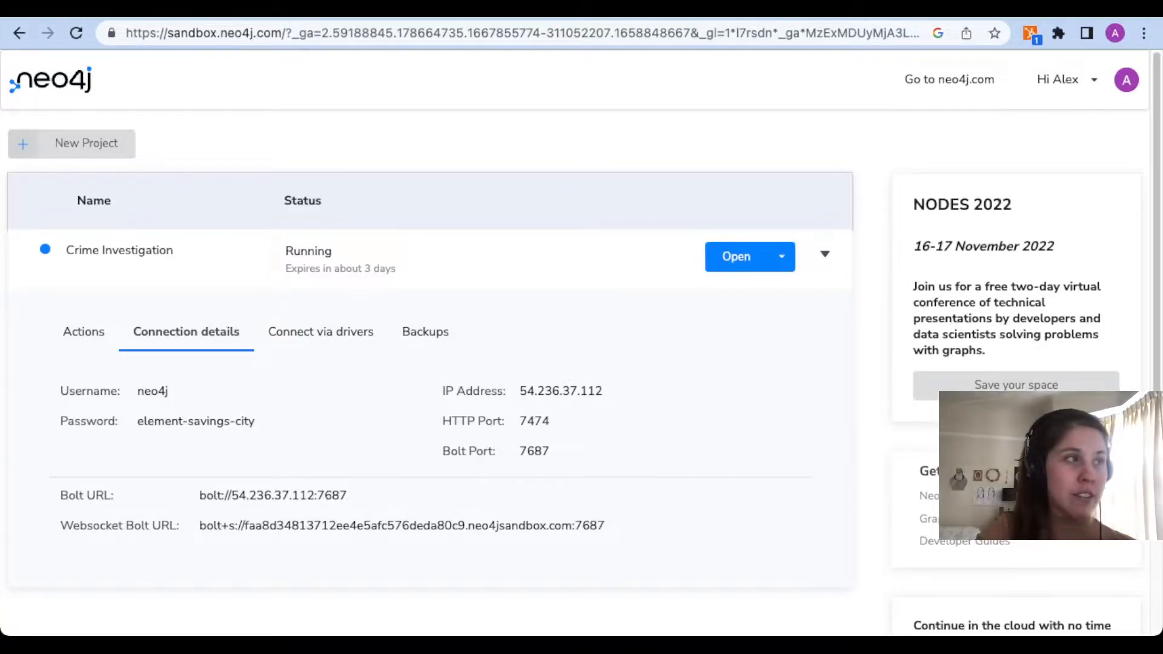
{"action": "mouse_move", "coordinate": [196, 421]}
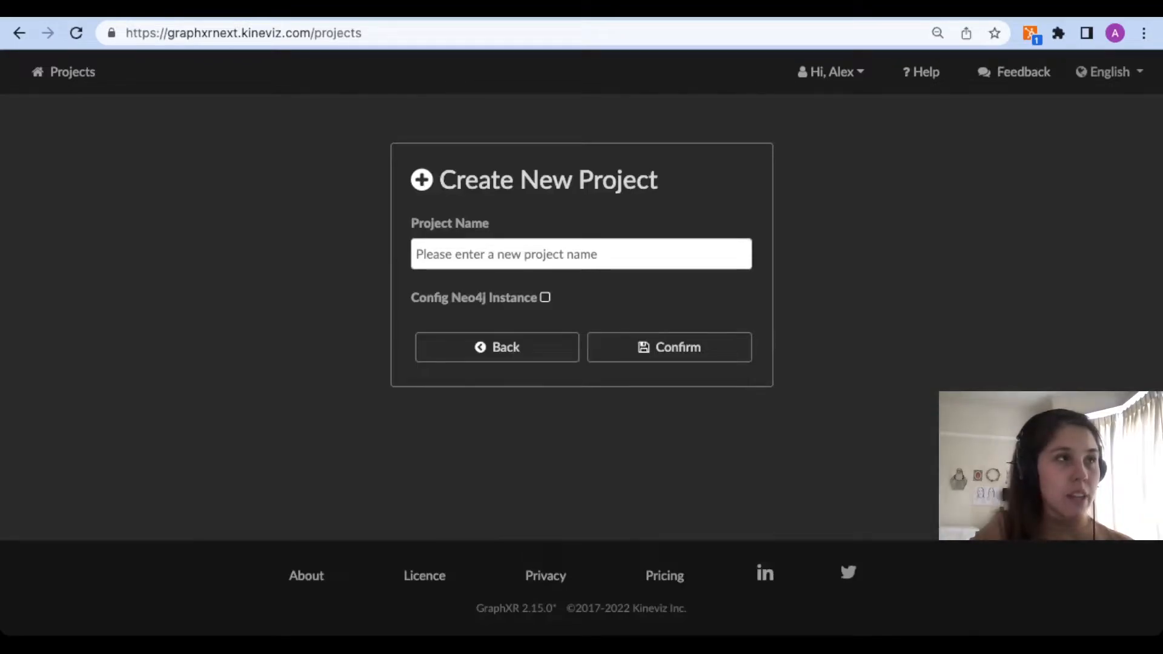
In GraphXR, name the new project "Crime Investigations" and enable the Neo4j instance configuration.
{"action": "left_click", "coordinate": [417, 253]}
{"action": "type", "text": "C"}
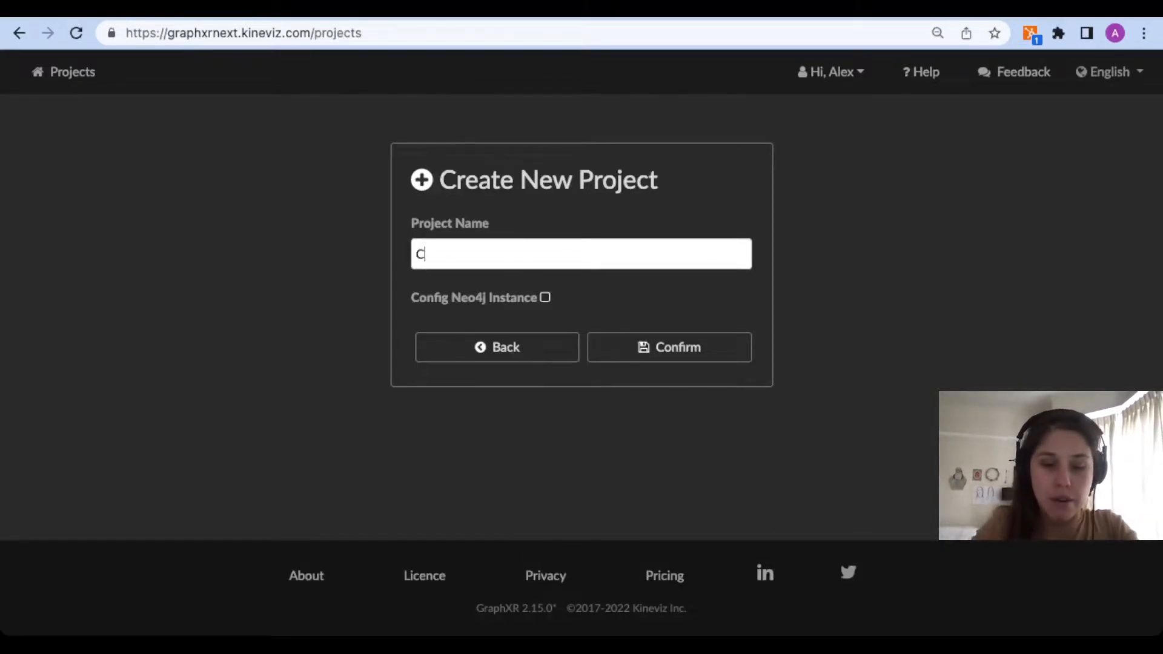
{"action": "type", "text": "rime In"}
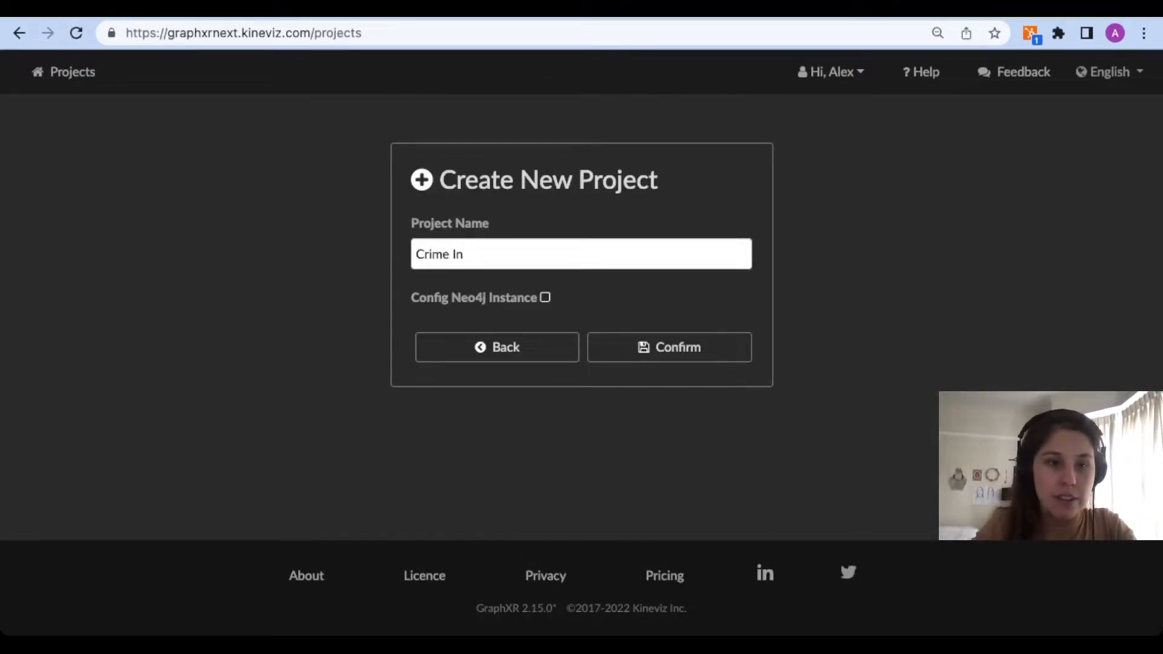
{"action": "type", "text": "vestigation"}
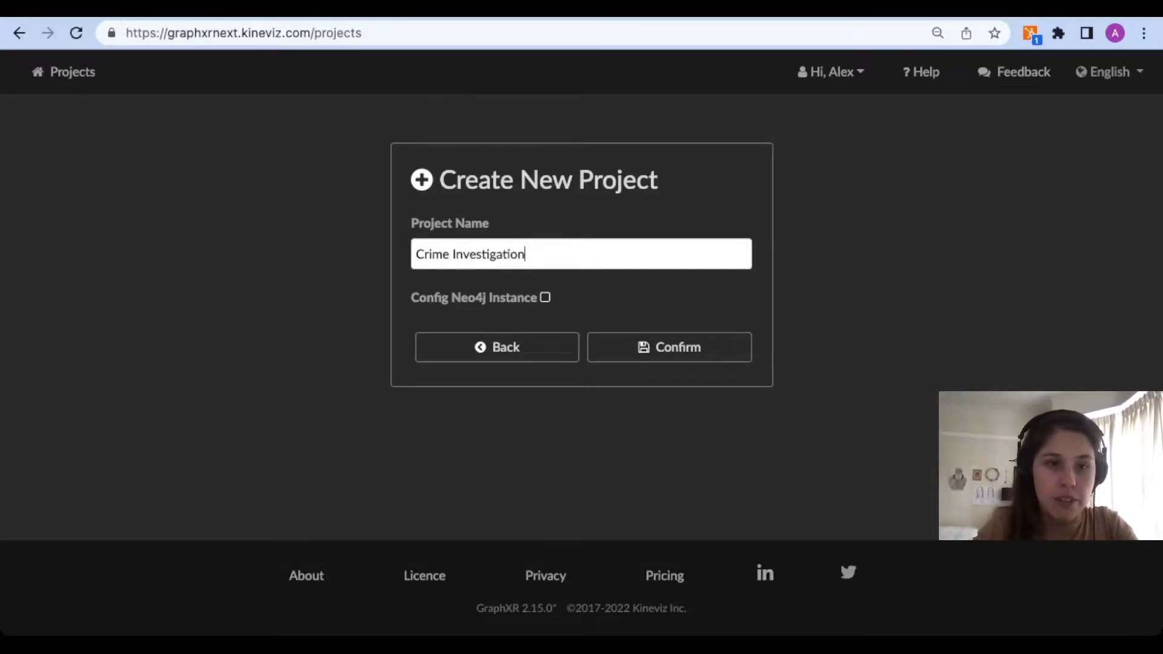
{"action": "key", "text": "BackSpace"}
{"action": "type", "text": "ns"}
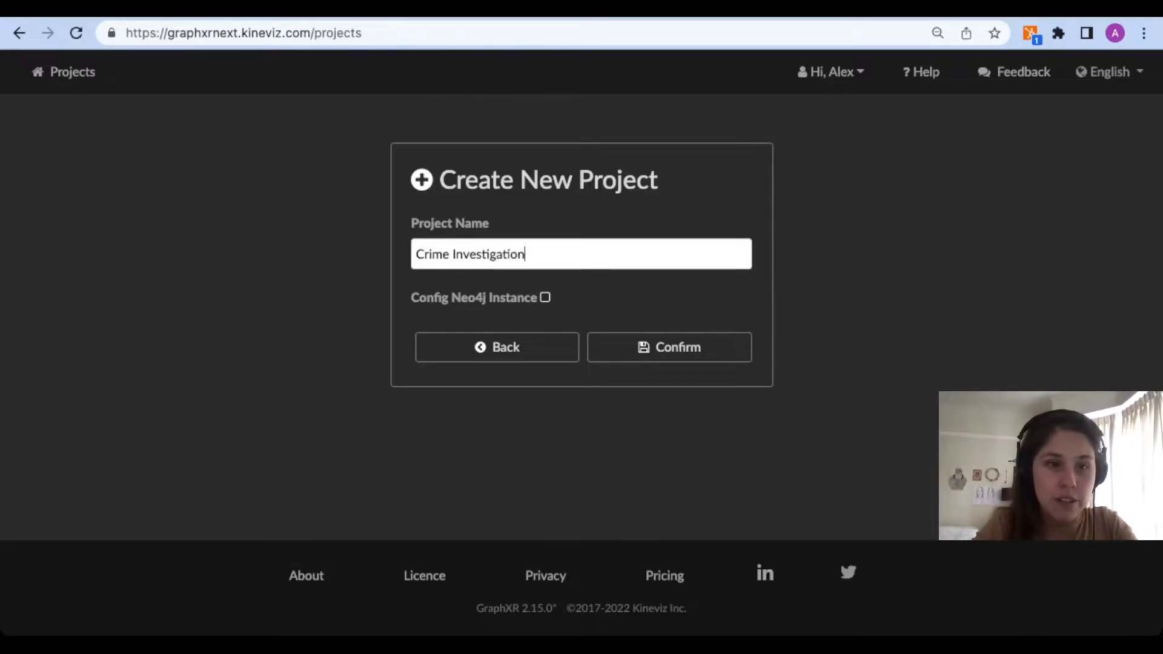
{"action": "key", "text": "BackSpace"}
{"action": "type", "text": "s"}
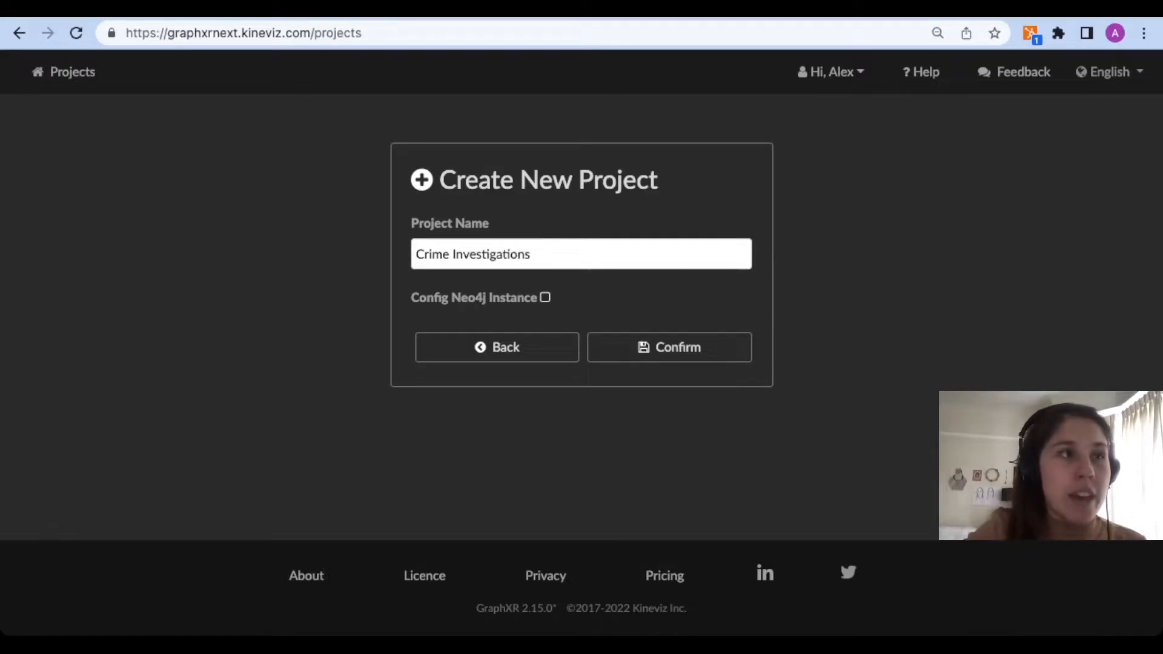
{"action": "left_click", "coordinate": [544, 298]}
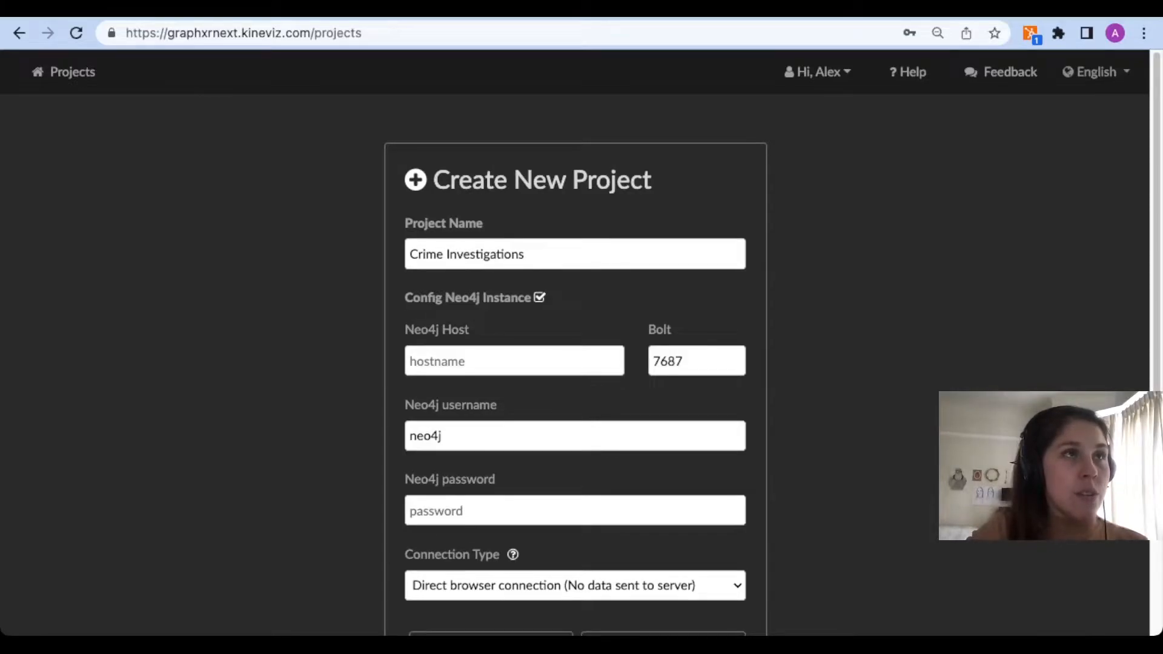
Copy the IP address from the Neo4j sandbox's connection details and set the GraphXR project's Neo4j host to 54.236.37.112.
{"action": "key", "text": "ctrl+Tab"}
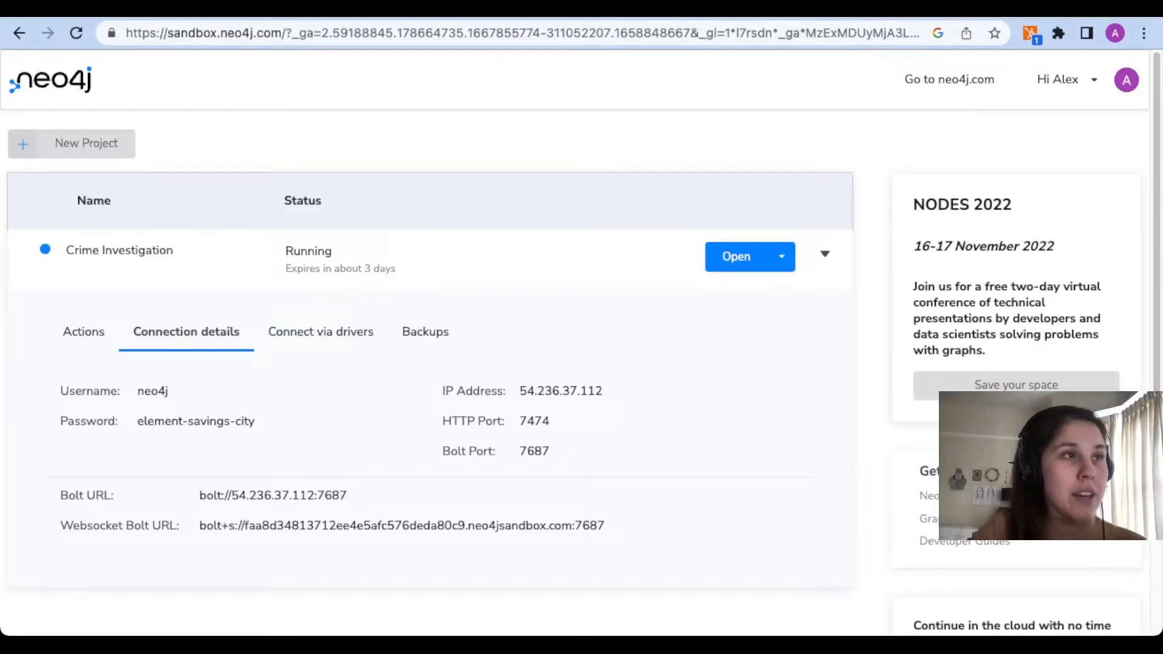
{"action": "mouse_move", "coordinate": [560, 391]}
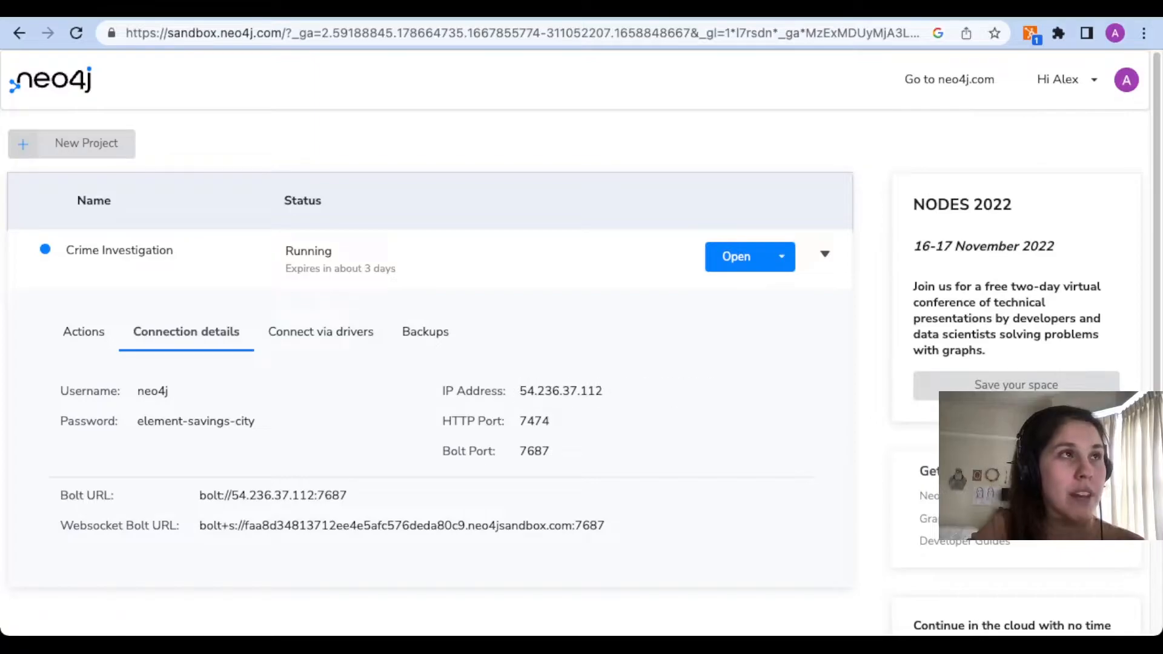
{"action": "key", "text": "ctrl+Tab"}
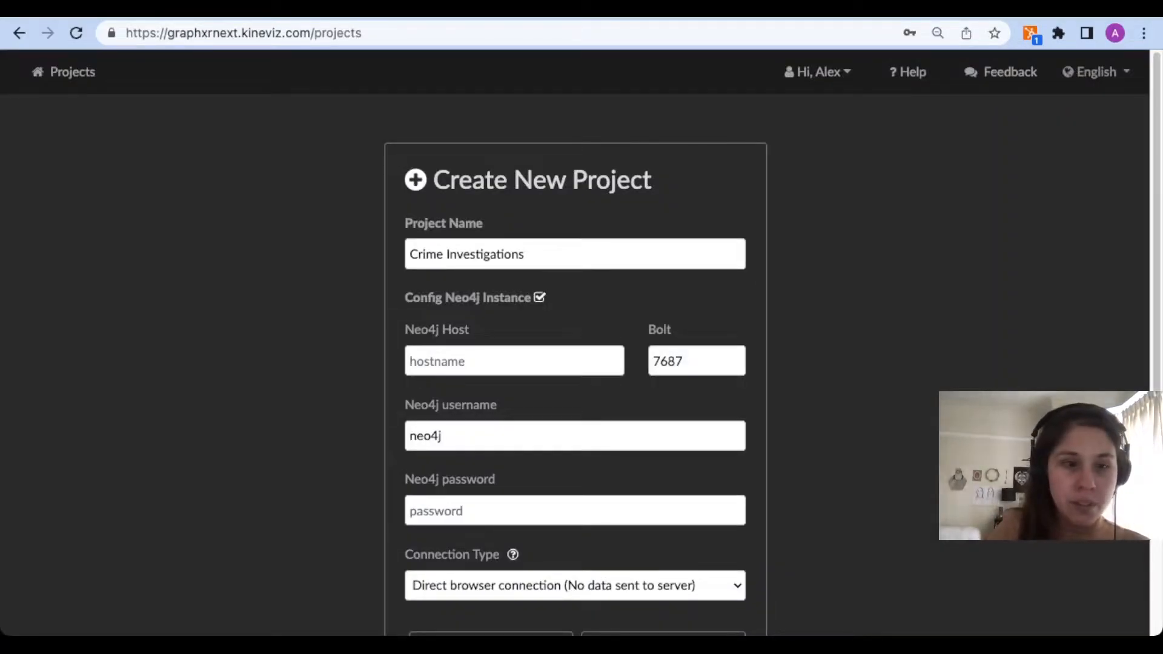
{"action": "type", "text": "54.236.37.112"}
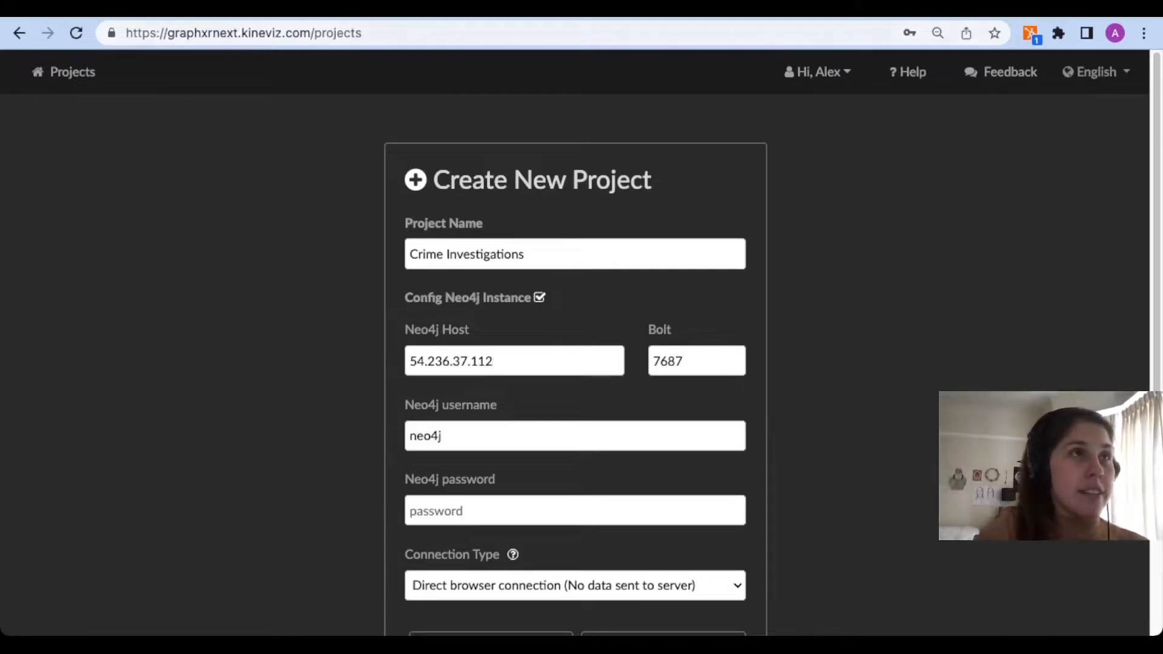
Copy the sandbox password from the Neo4j connection details and paste it as the Neo4j password in the GraphXR project.
{"action": "key", "text": "ctrl+Tab"}
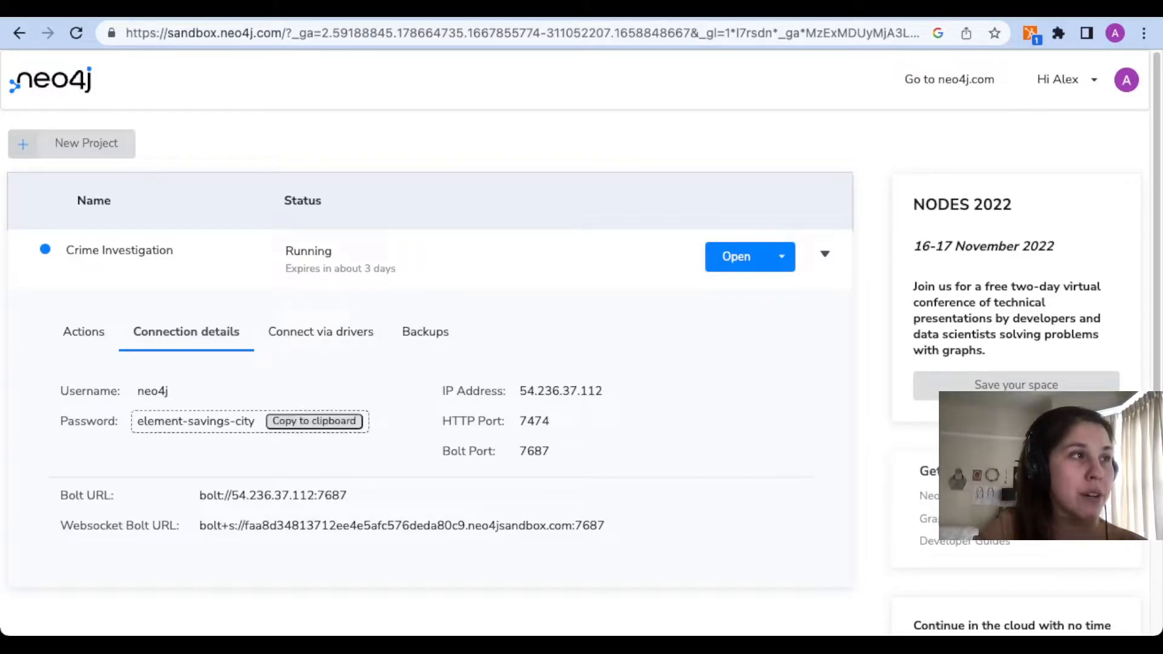
{"action": "key", "text": "ctrl+shift+Tab"}
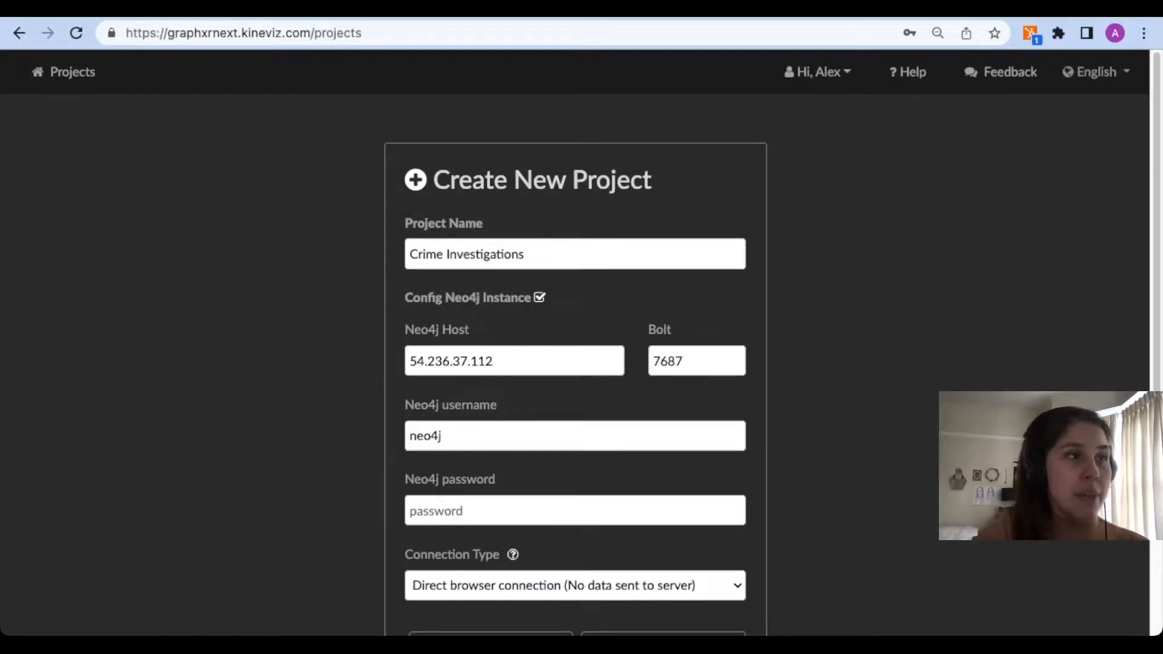
{"action": "left_click", "coordinate": [410, 510]}
{"action": "key", "text": "super+v"}
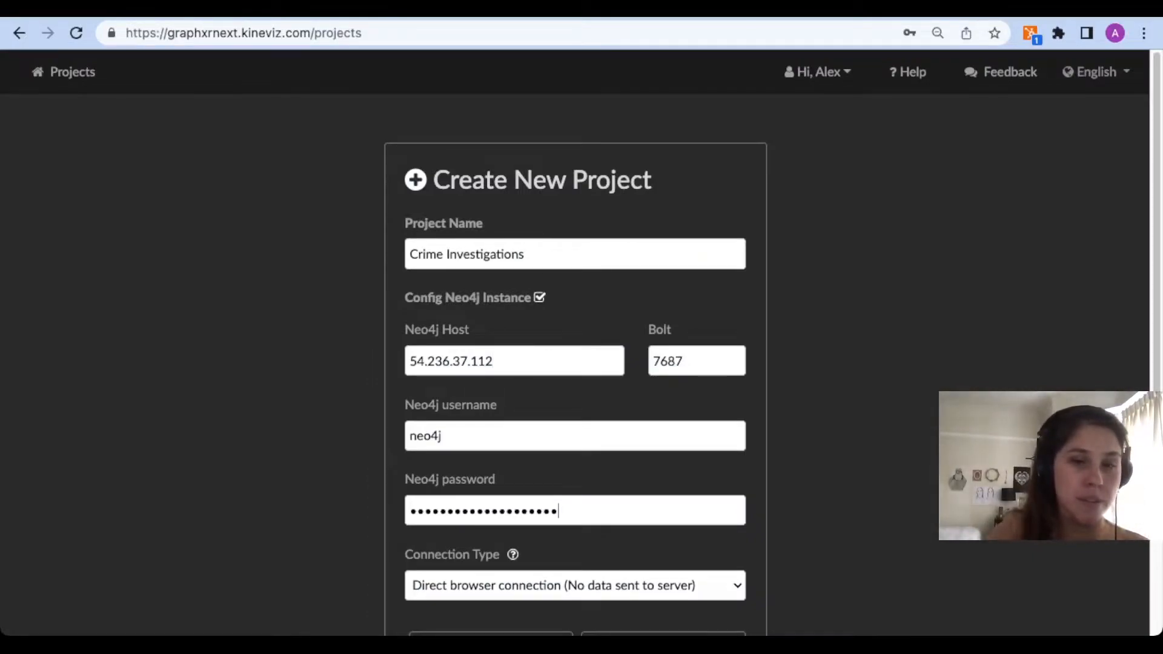
Set the connection type to "Through GraphXR server connection", create the project and open Crime Investigations.
{"action": "scroll", "coordinate": [576, 364], "scroll_direction": "down", "scroll_amount": 3}
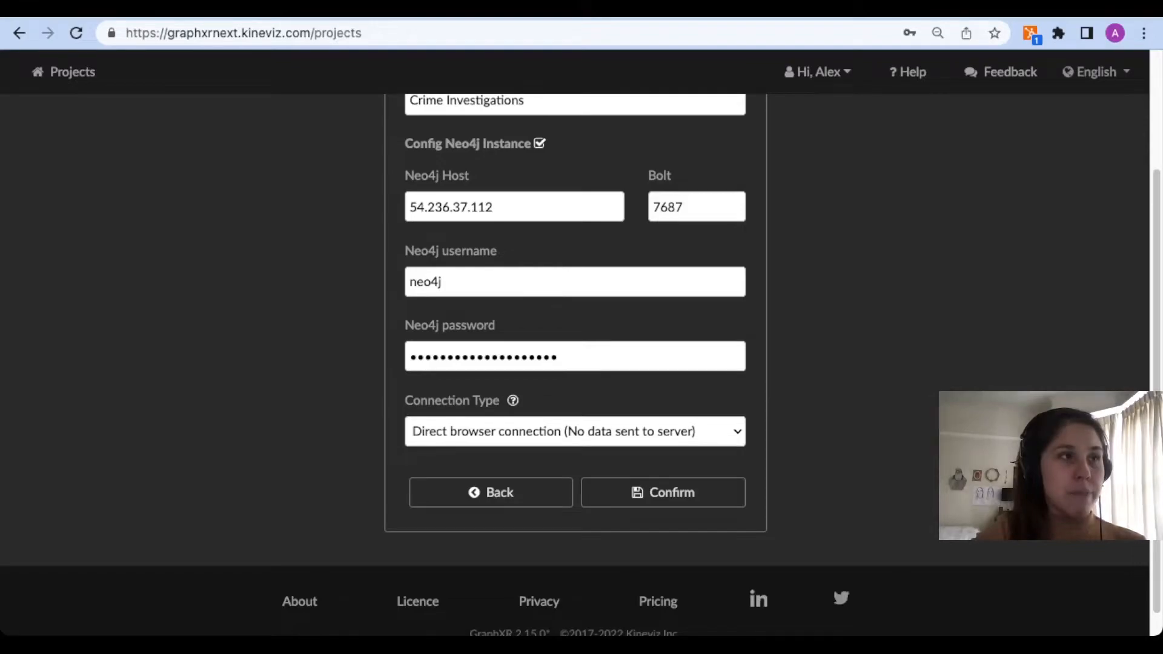
{"action": "key", "text": "Down"}
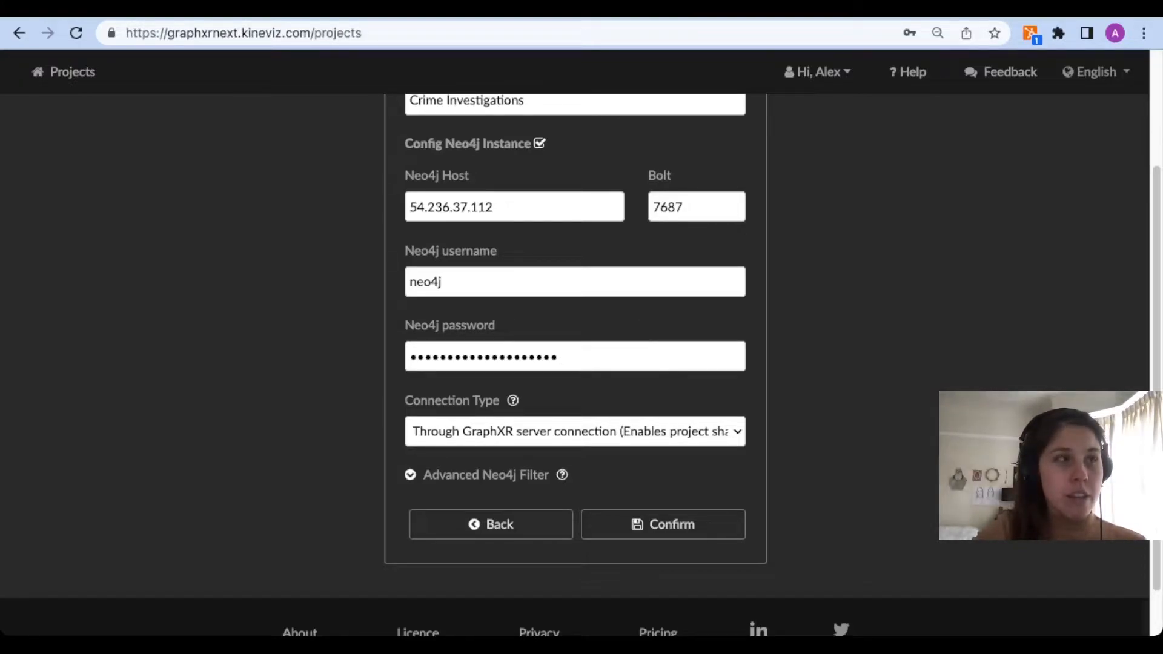
{"action": "scroll", "coordinate": [364, 272], "scroll_direction": "up", "scroll_amount": 3}
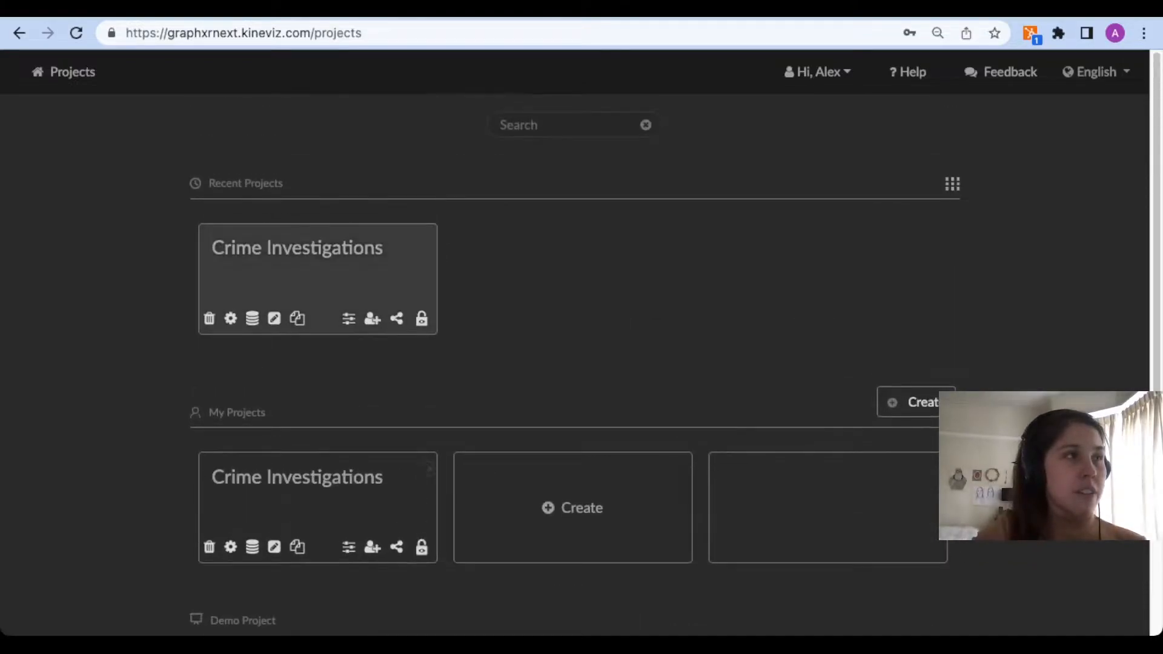
{"action": "left_click", "coordinate": [421, 240]}
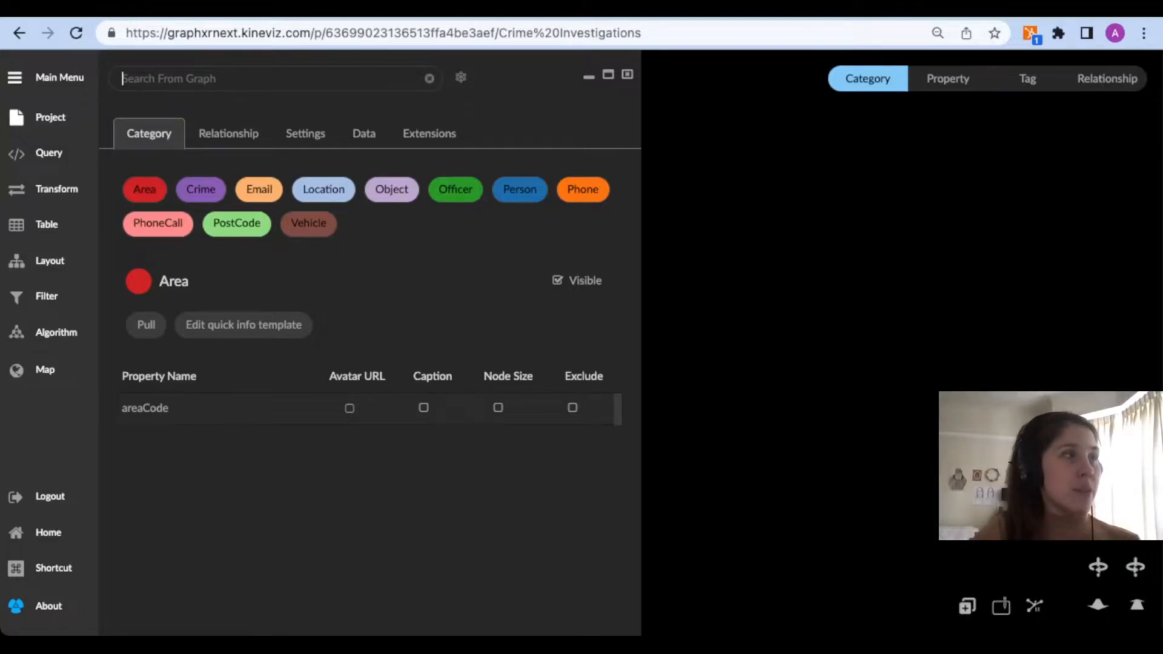
Check the sandbox schema slide, and pull four batches of Crime category nodes into the GraphXR graph.
{"action": "key", "text": "ctrl+Tab"}
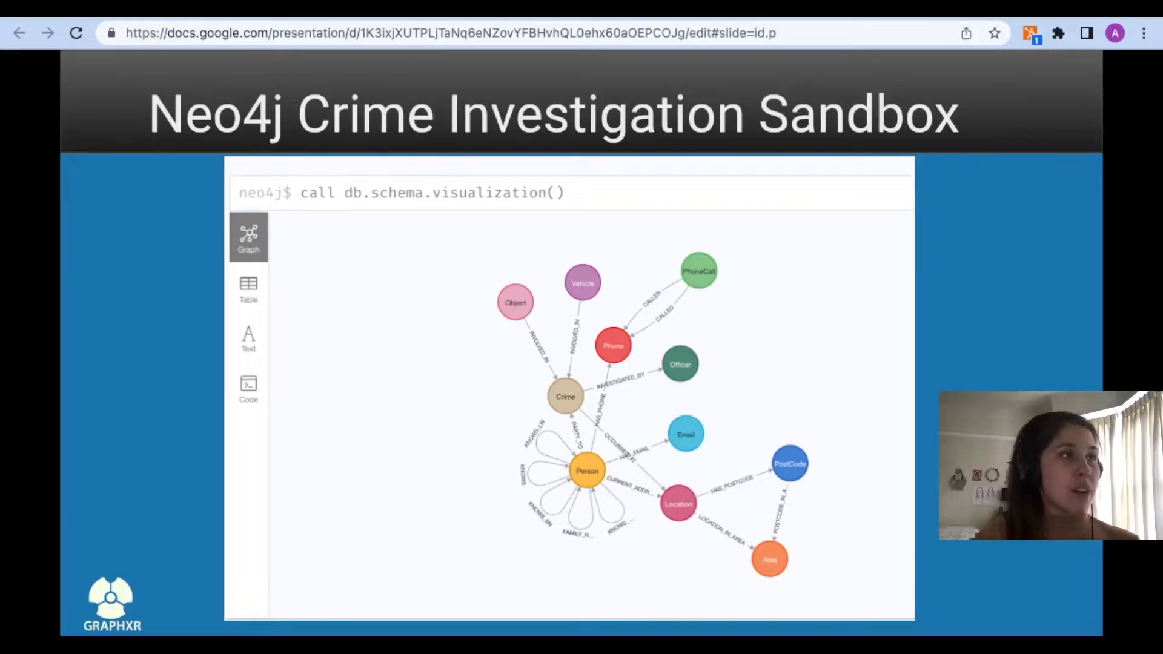
{"action": "key", "text": "ctrl+Tab"}
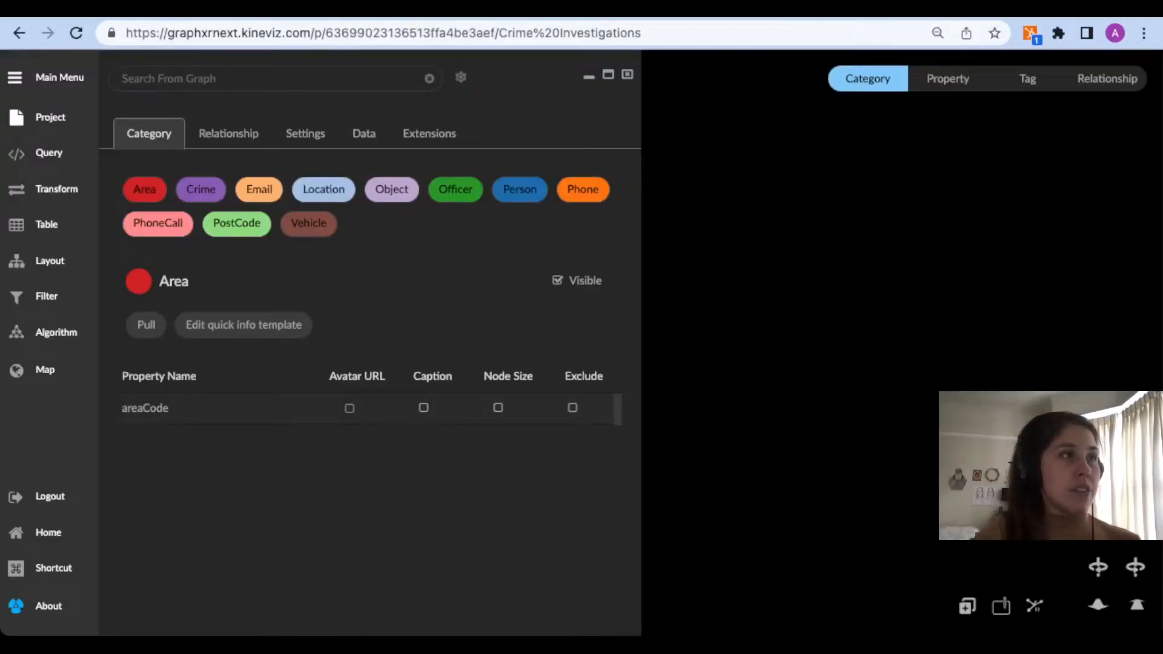
{"action": "left_click", "coordinate": [200, 189]}
{"action": "left_click", "coordinate": [145, 325]}
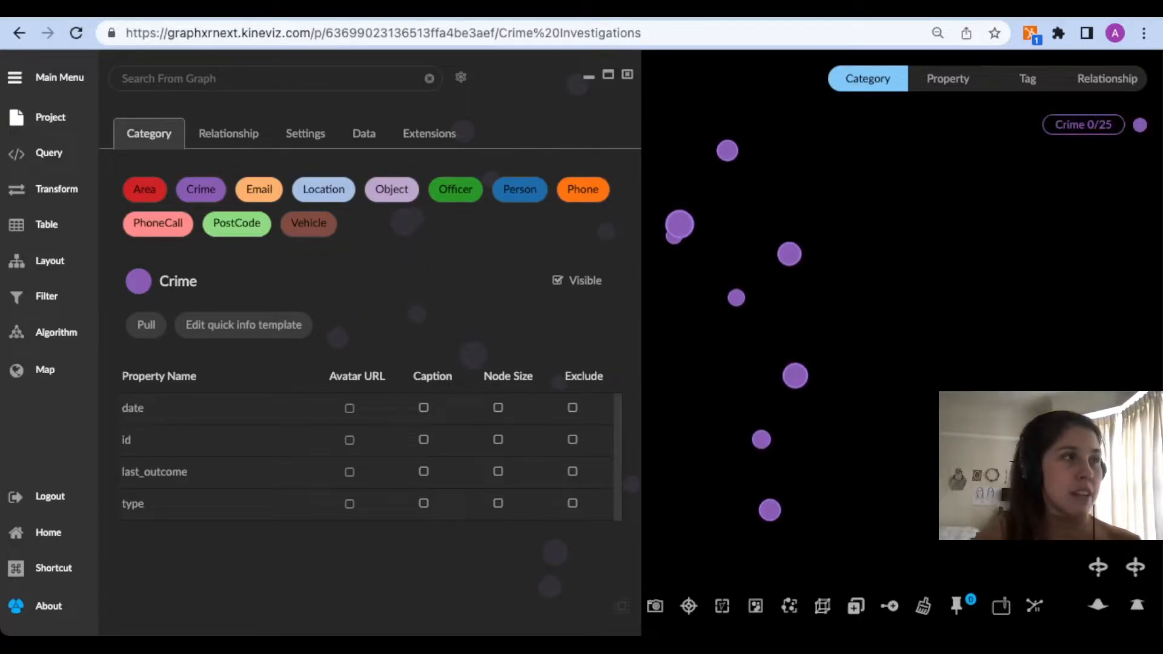
{"action": "left_click", "coordinate": [145, 325]}
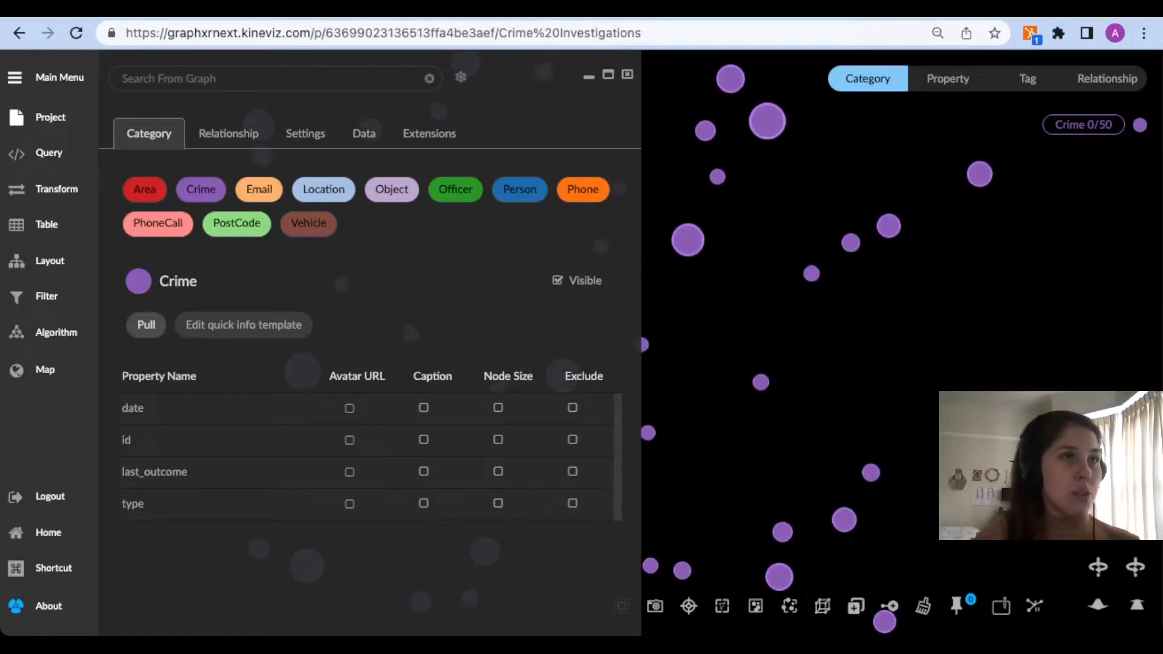
{"action": "left_click", "coordinate": [145, 324]}
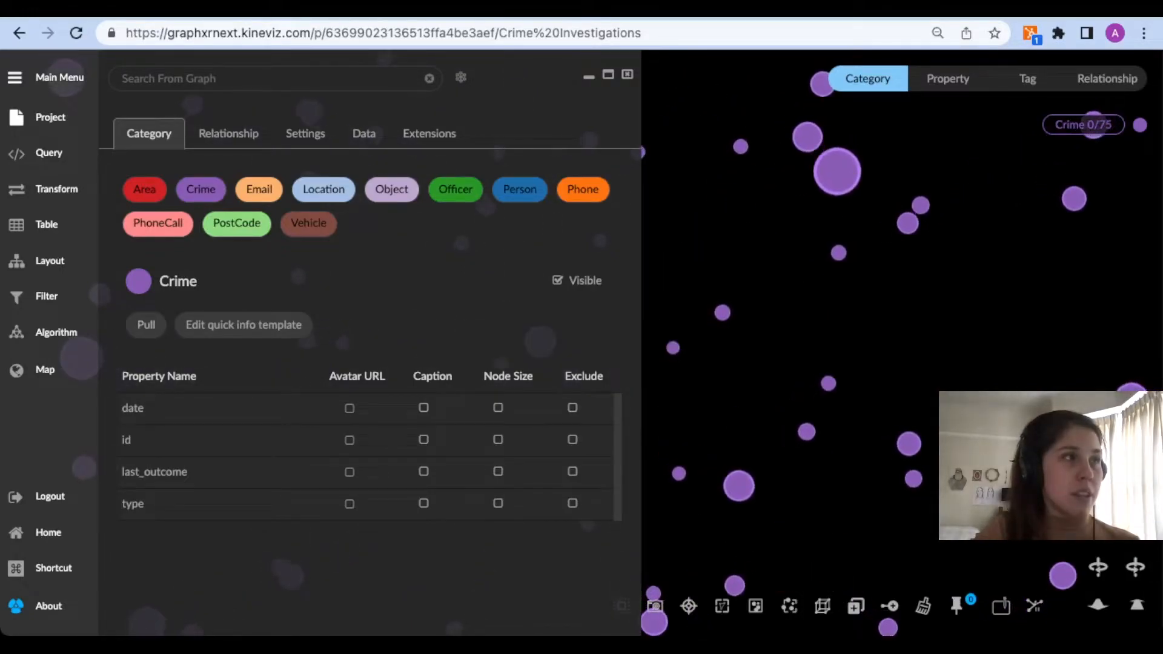
{"action": "left_click", "coordinate": [145, 325]}
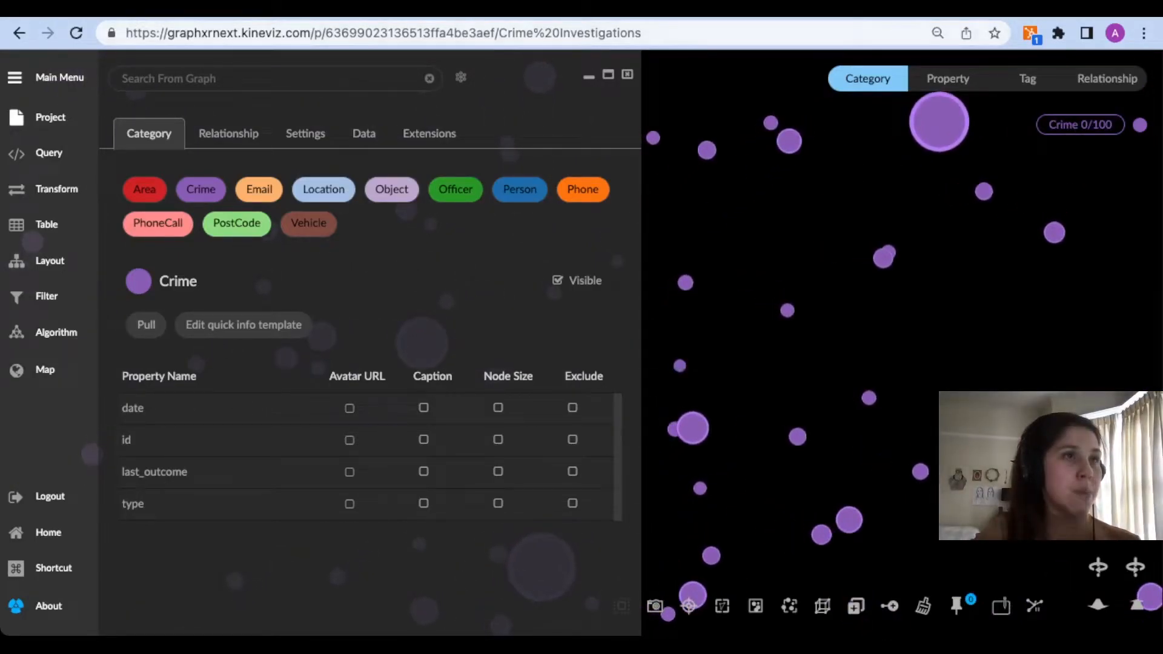
Check the sandbox schema slide, and pull repeated batches of OCCURRED_AT relationships into the GraphXR graph.
{"action": "key", "text": "ctrl+Tab"}
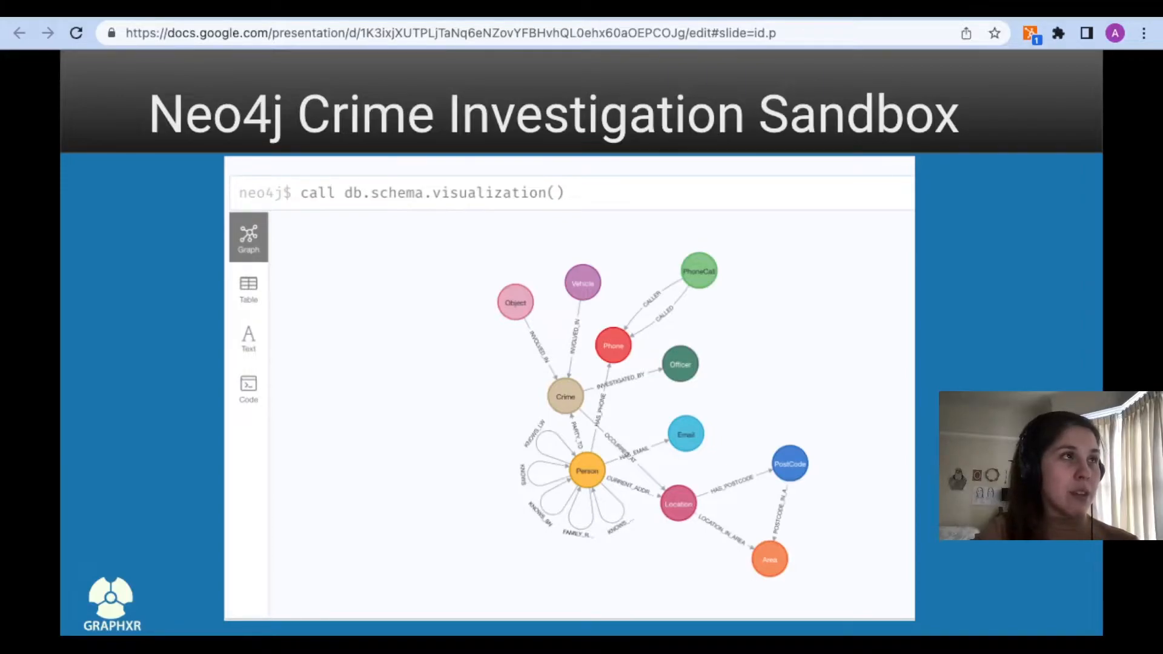
{"action": "key", "text": "ctrl+Tab"}
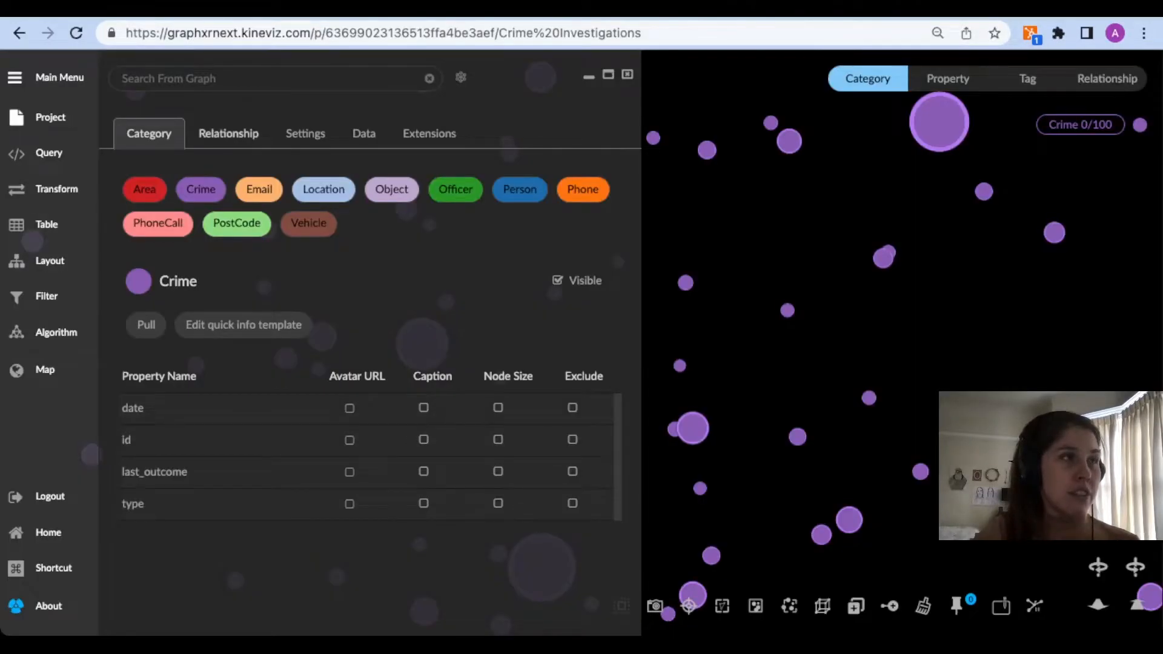
{"action": "left_click", "coordinate": [228, 133]}
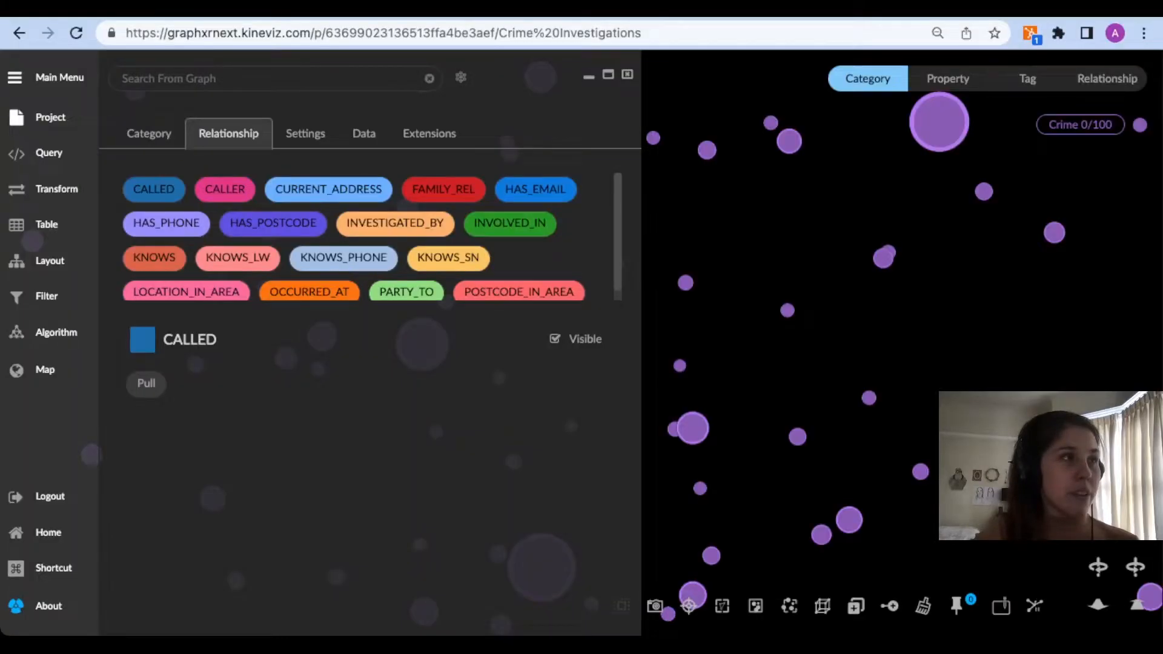
{"action": "left_click", "coordinate": [309, 292]}
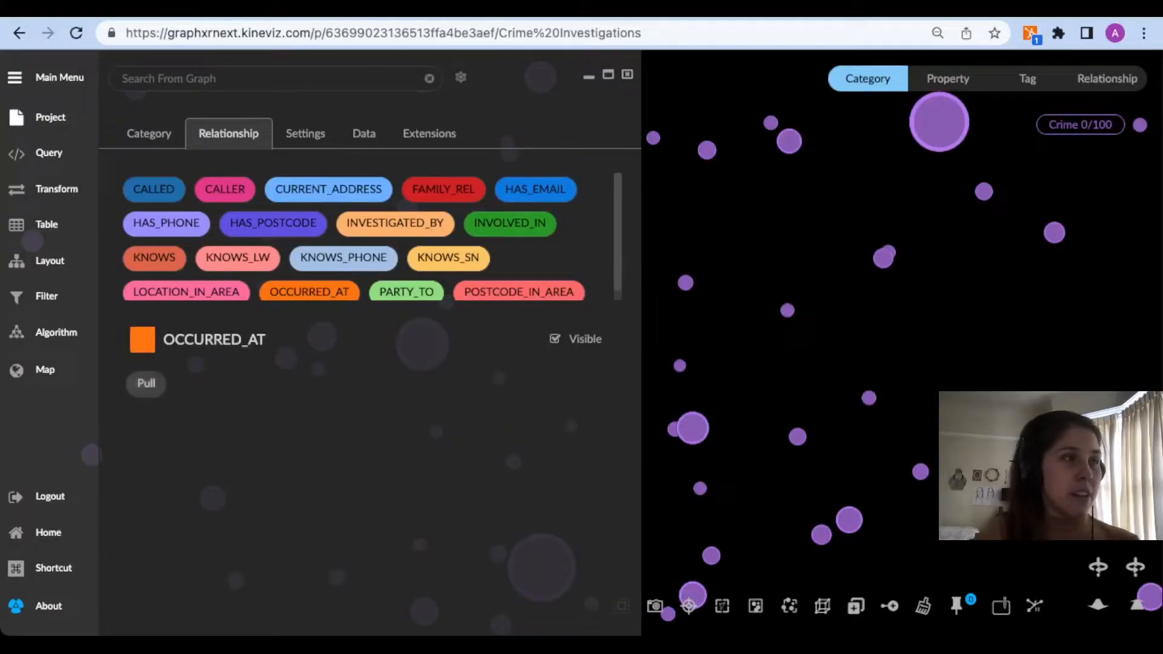
{"action": "left_click", "coordinate": [146, 383]}
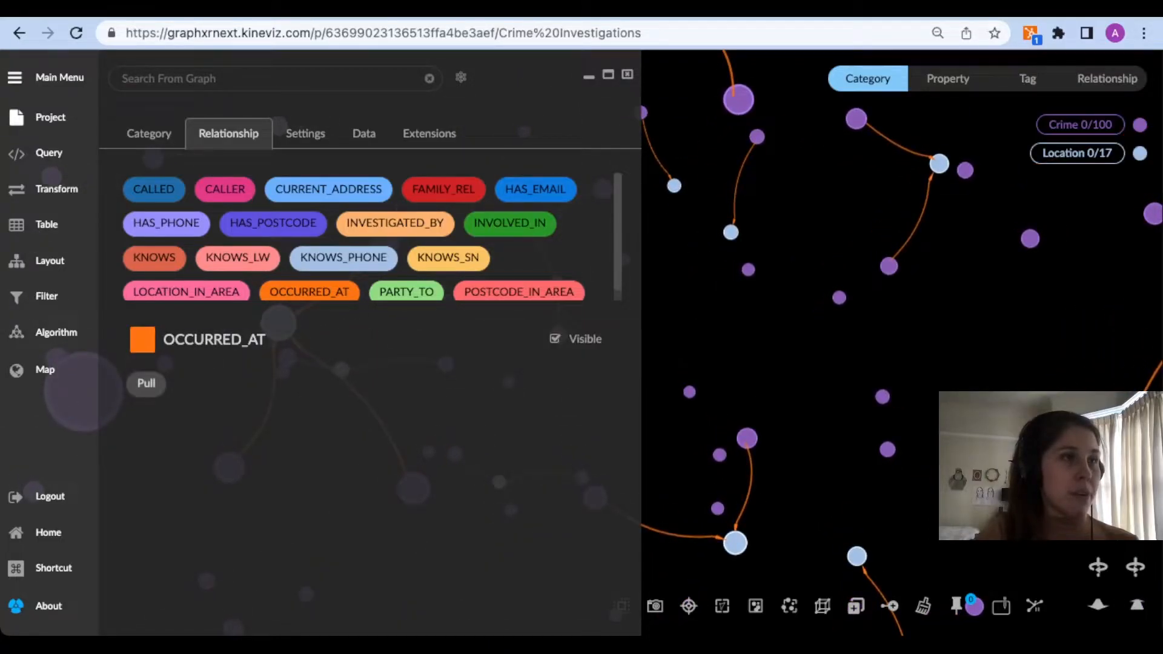
{"action": "left_click", "coordinate": [146, 383]}
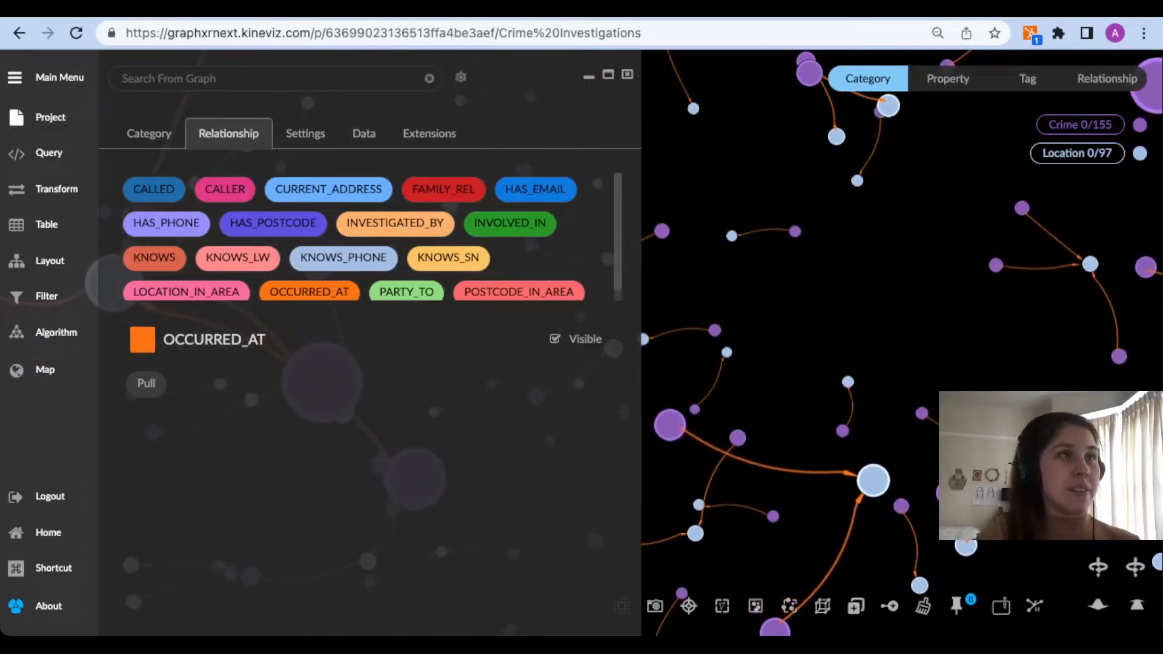
{"action": "key", "text": "Escape"}
Examine how the Crime and Location nodes cluster across the whole graph, from different distances and angles.
{"action": "scroll", "coordinate": [609, 394], "scroll_direction": "down", "scroll_amount": 5}
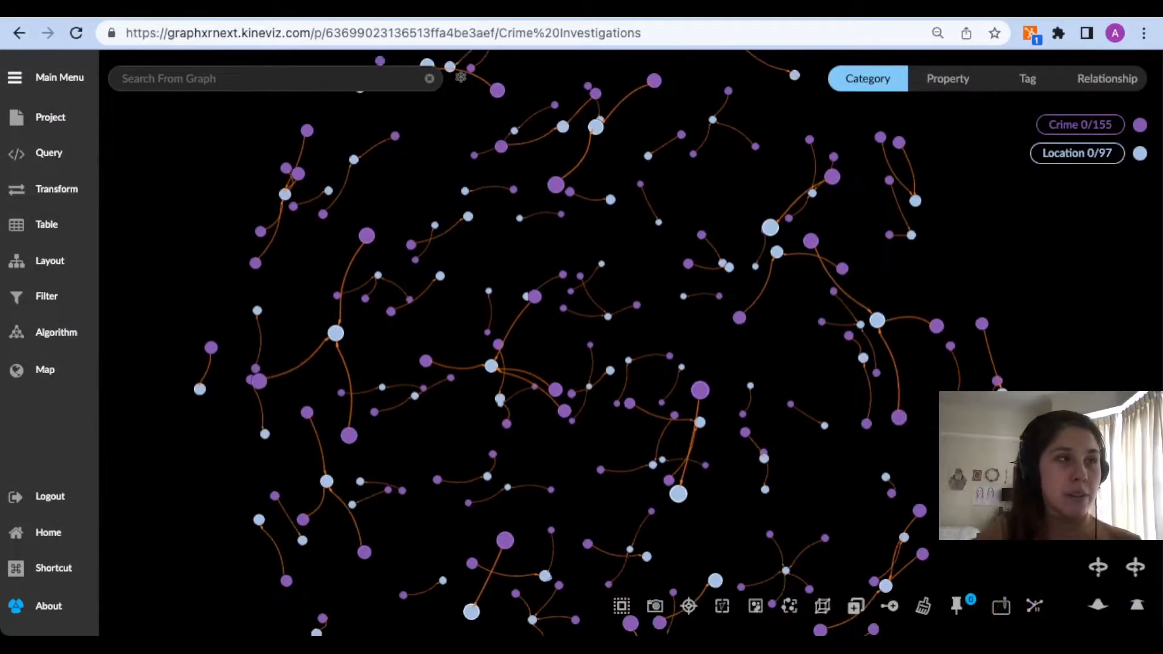
{"action": "scroll", "coordinate": [608, 376], "scroll_direction": "down", "scroll_amount": 4}
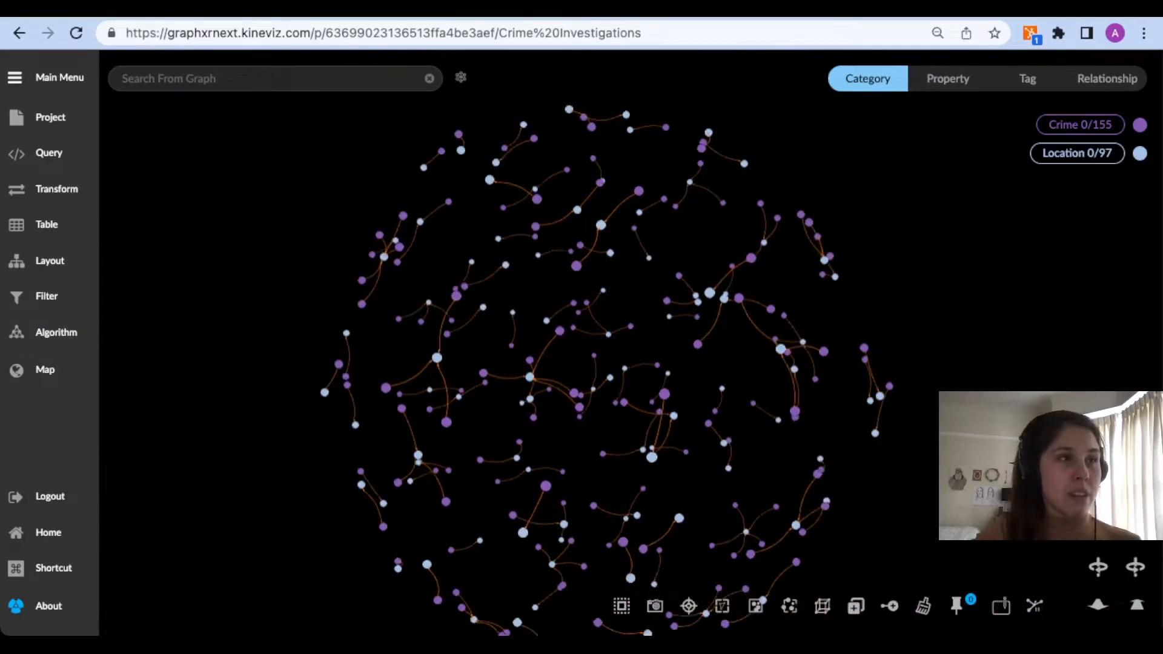
{"action": "left_click_drag", "start_coordinate": [609, 375], "coordinate": [626, 334]}
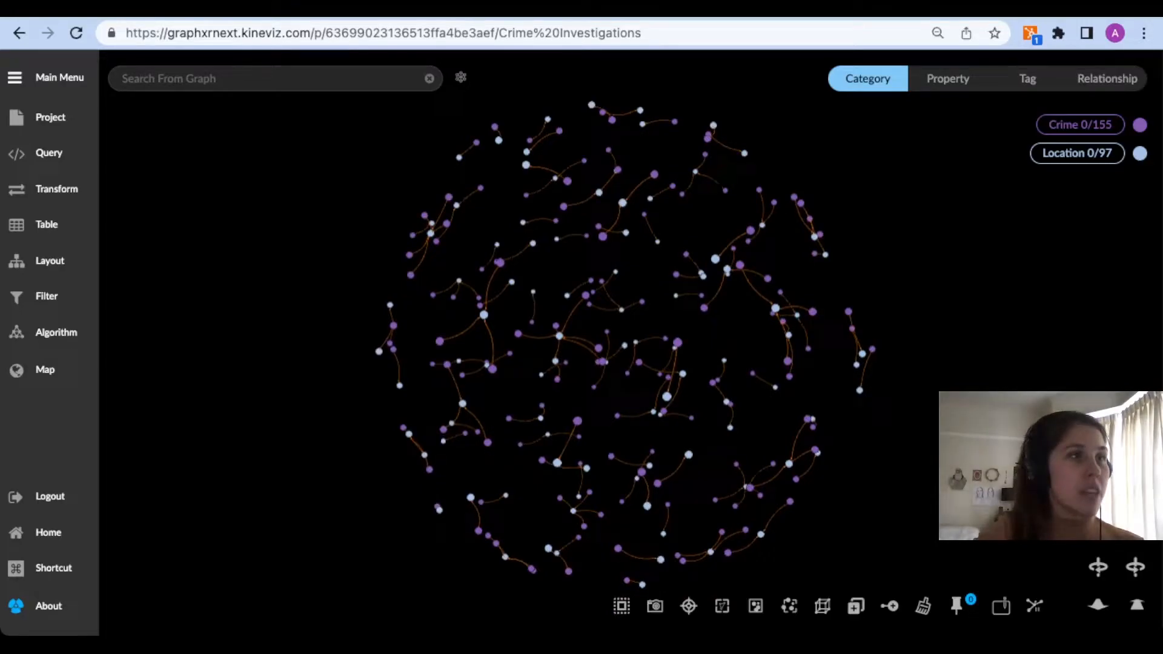
{"action": "scroll", "coordinate": [945, 420], "scroll_direction": "up", "scroll_amount": 5}
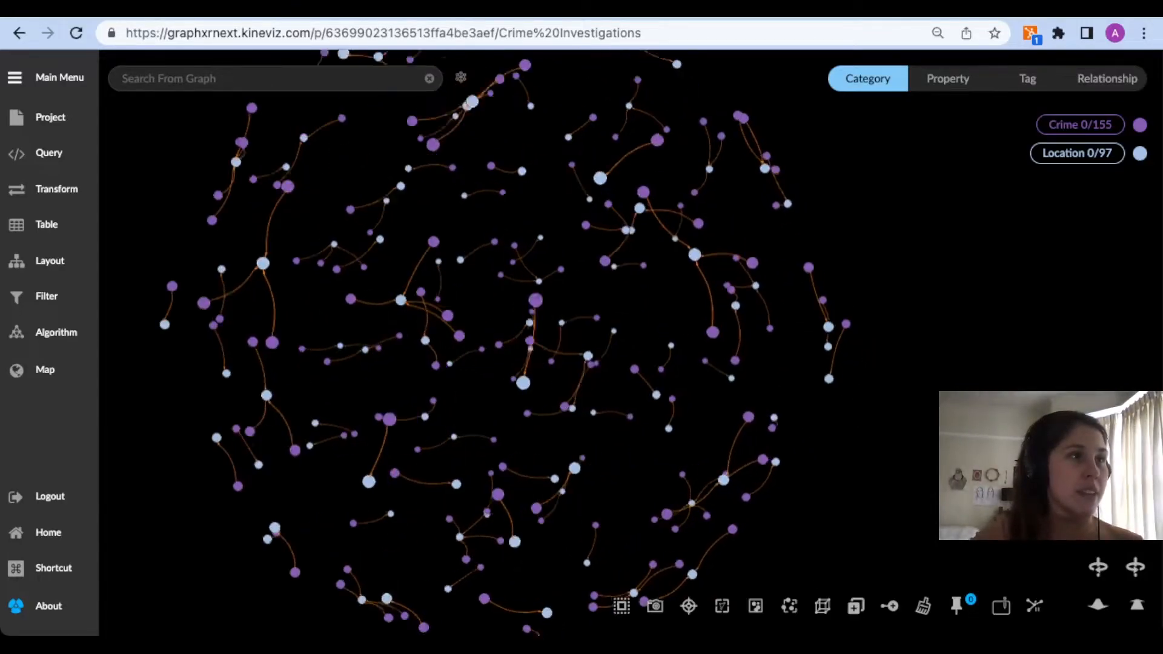
{"action": "scroll", "coordinate": [923, 417], "scroll_direction": "down", "scroll_amount": 5}
{"action": "scroll", "coordinate": [924, 327], "scroll_direction": "down", "scroll_amount": 1}
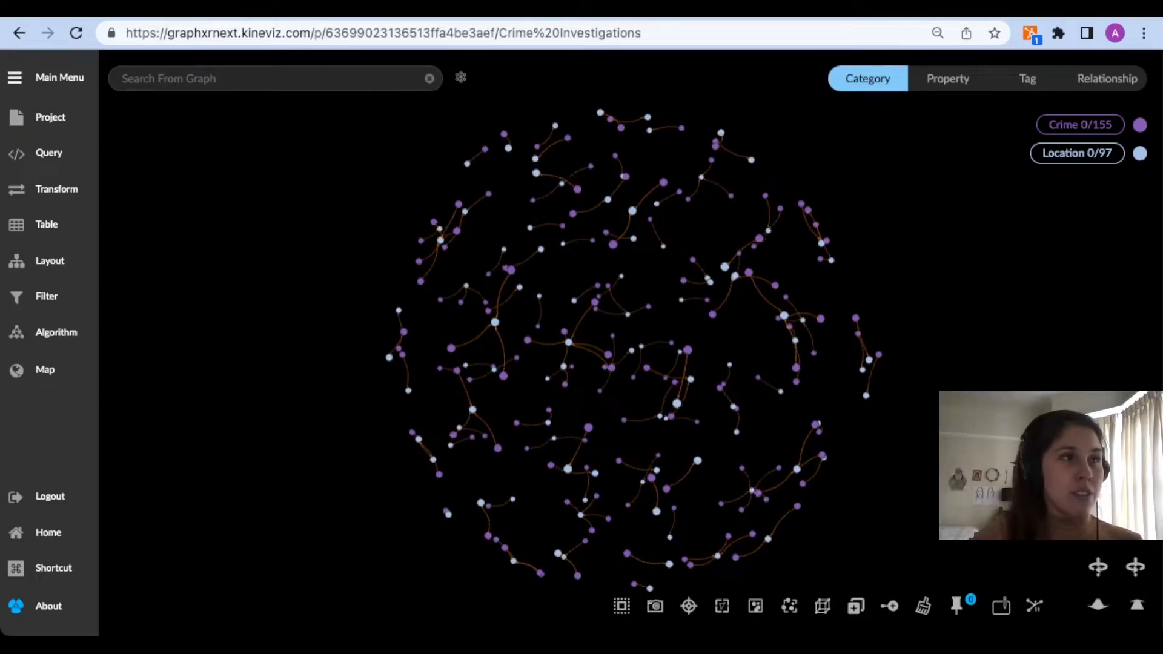
{"action": "scroll", "coordinate": [923, 321], "scroll_direction": "up", "scroll_amount": 4}
{"action": "scroll", "coordinate": [950, 369], "scroll_direction": "up", "scroll_amount": 4}
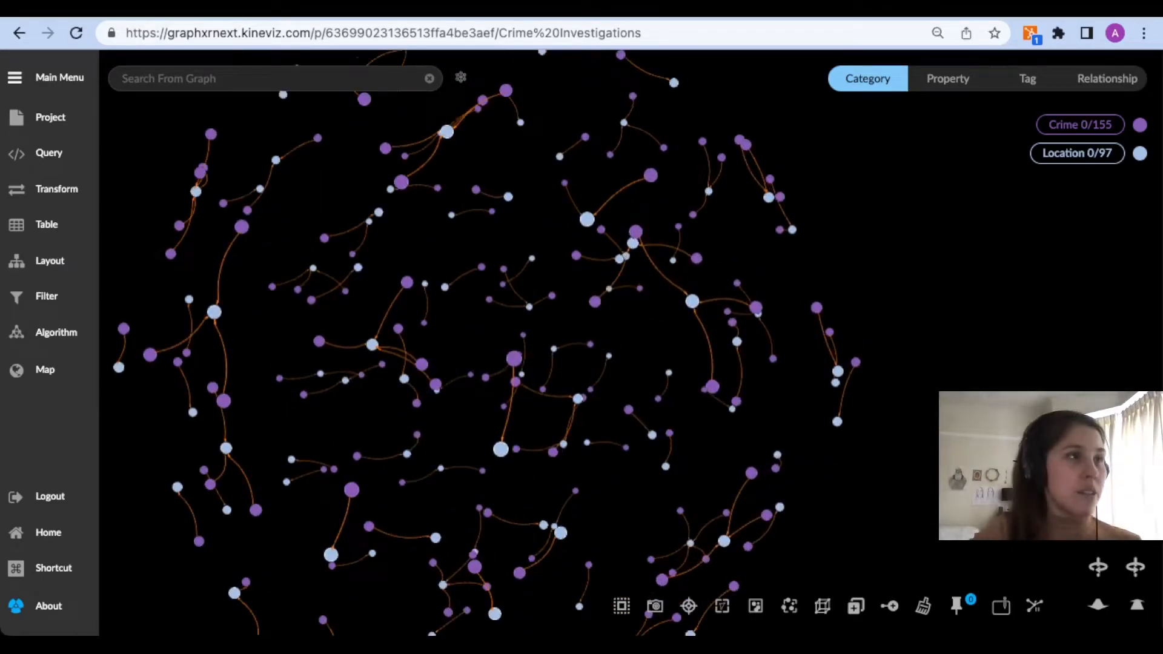
{"action": "scroll", "coordinate": [950, 370], "scroll_direction": "down", "scroll_amount": 5}
{"action": "scroll", "coordinate": [956, 388], "scroll_direction": "down", "scroll_amount": 2}
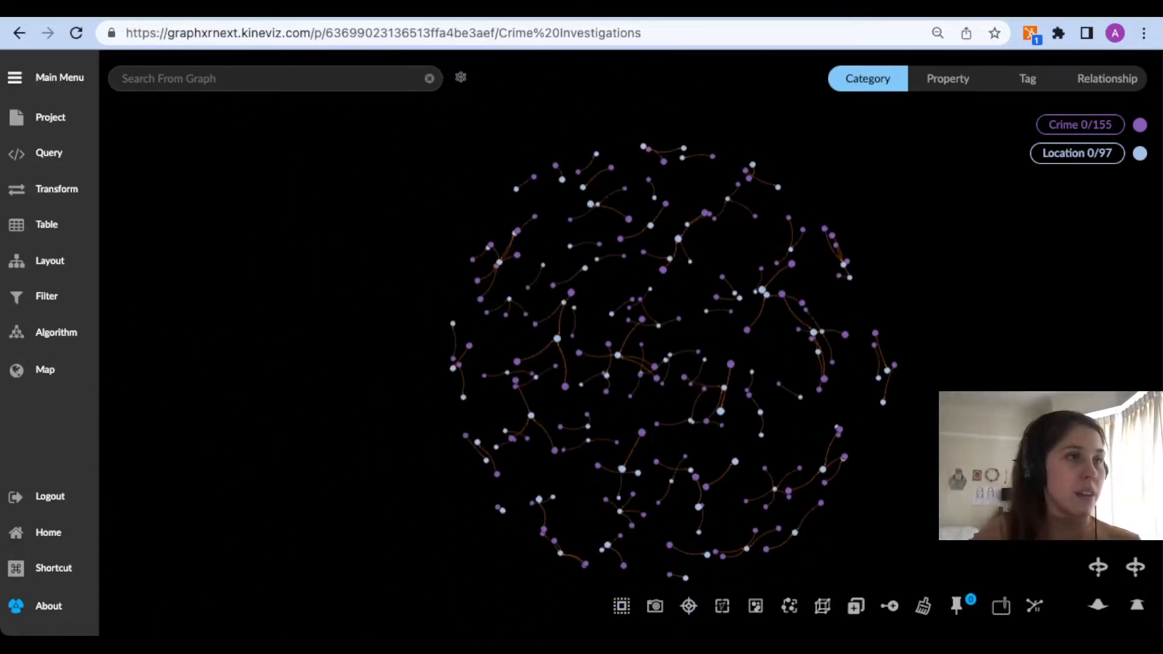
{"action": "scroll", "coordinate": [957, 388], "scroll_direction": "up", "scroll_amount": 5}
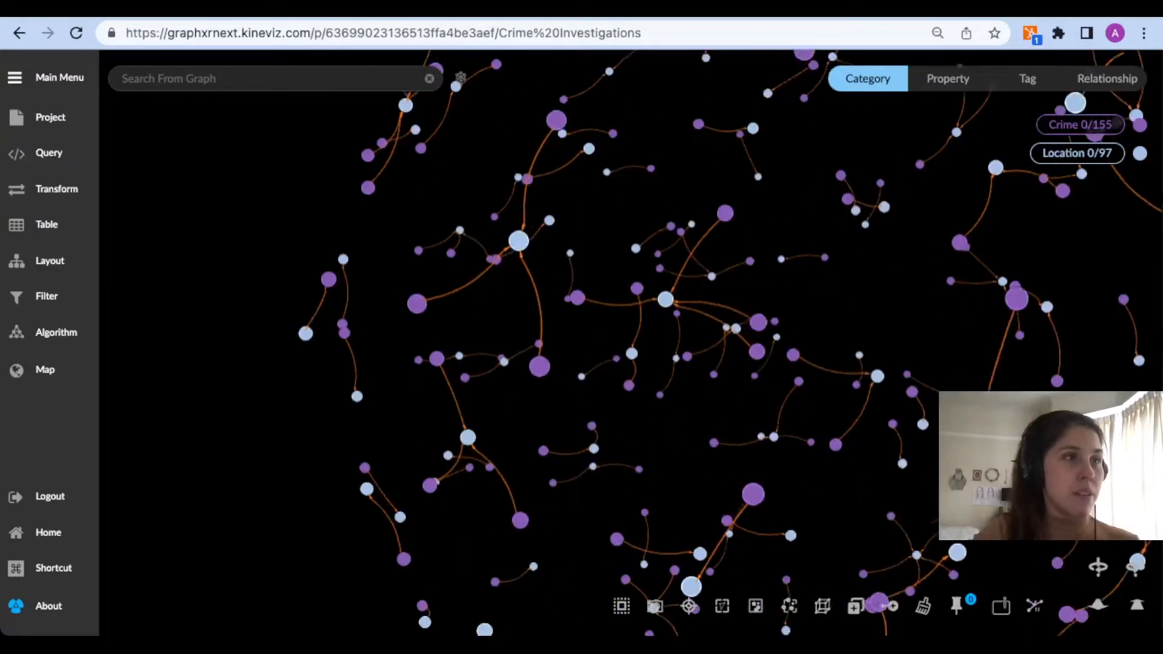
{"action": "scroll", "coordinate": [956, 387], "scroll_direction": "down", "scroll_amount": 5}
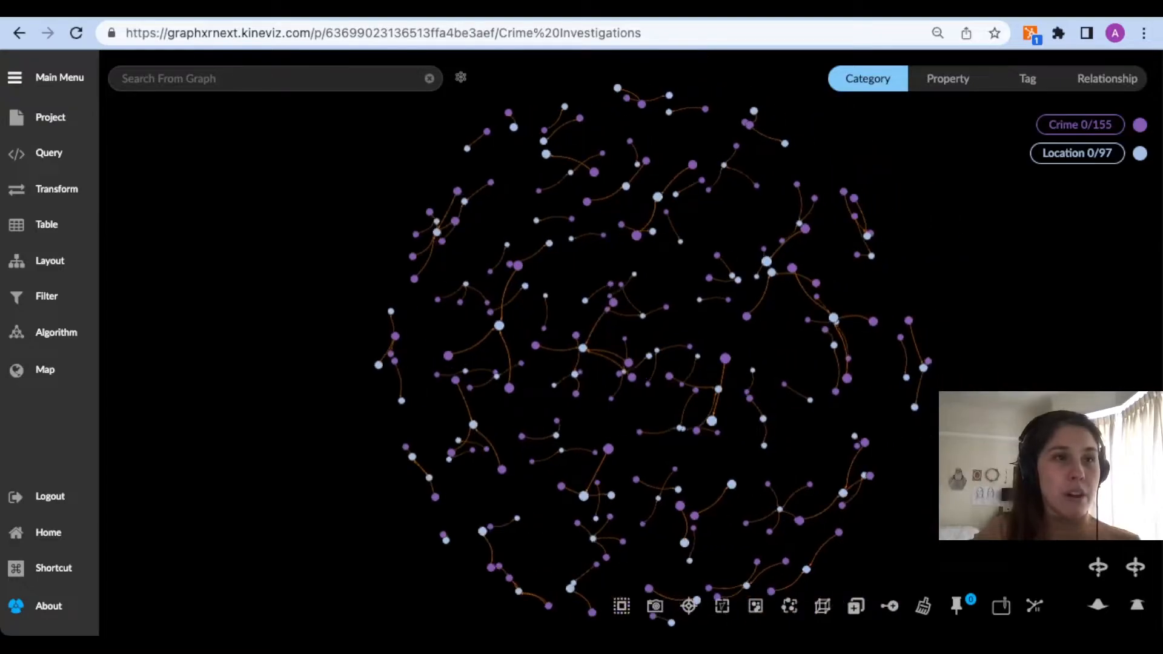
{"action": "left_click", "coordinate": [1097, 604]}
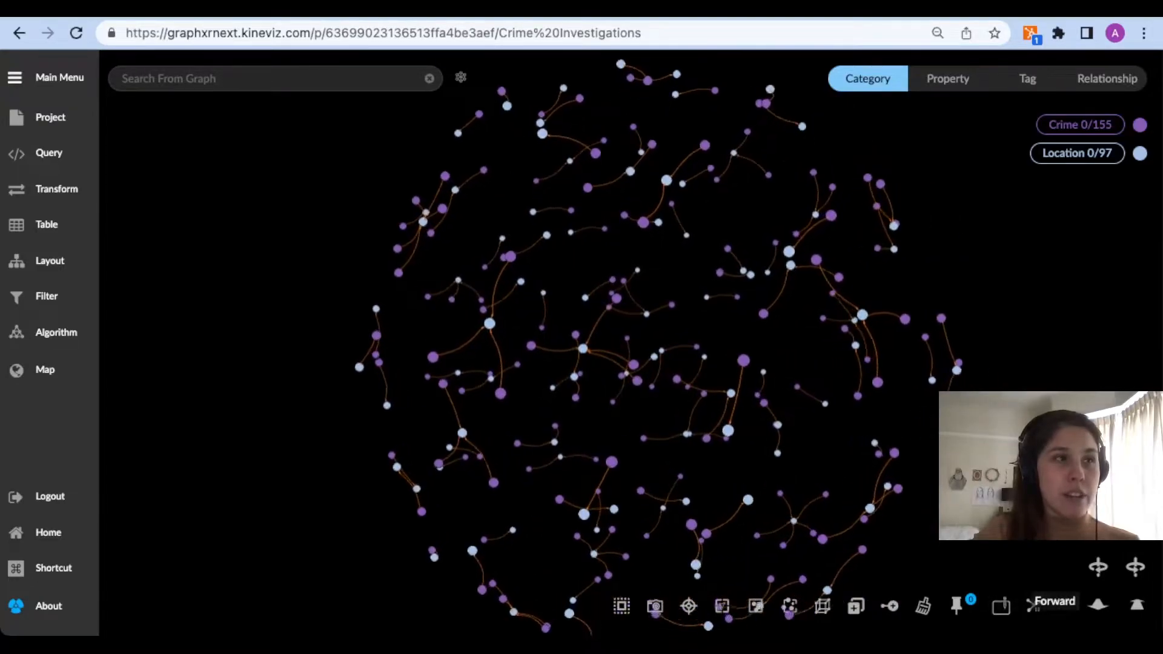
{"action": "left_click", "coordinate": [1031, 605]}
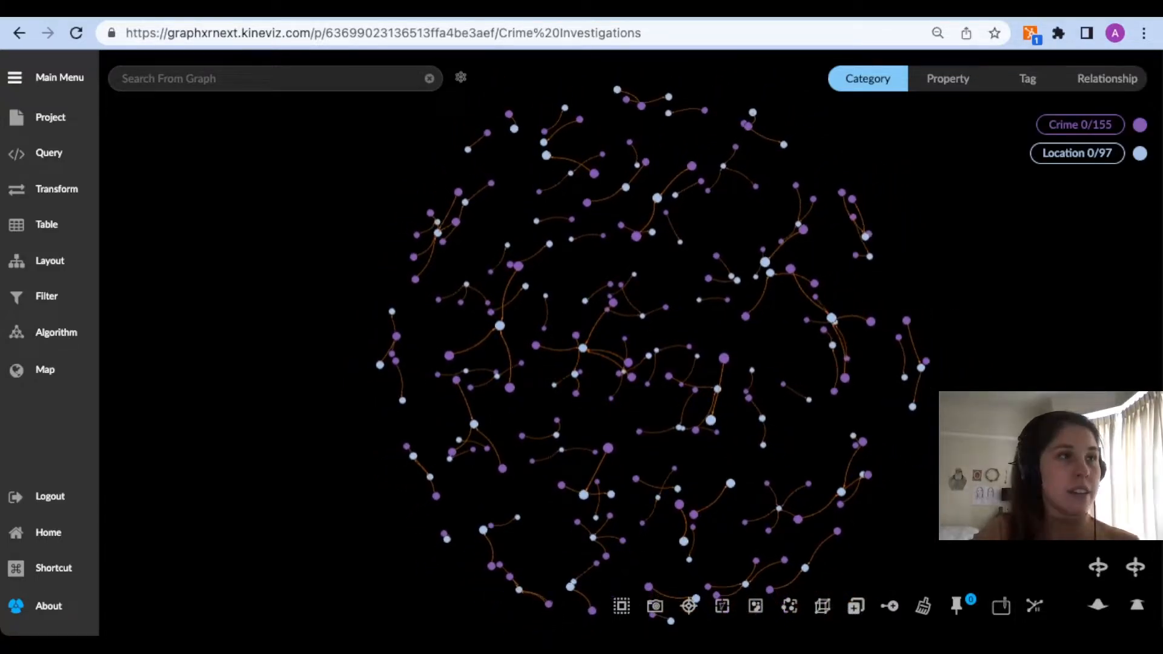
{"action": "mouse_move", "coordinate": [751, 264]}
{"action": "left_mouse_down"}
{"action": "mouse_move", "coordinate": [564, 264]}
{"action": "mouse_move", "coordinate": [748, 273]}
{"action": "left_mouse_up"}
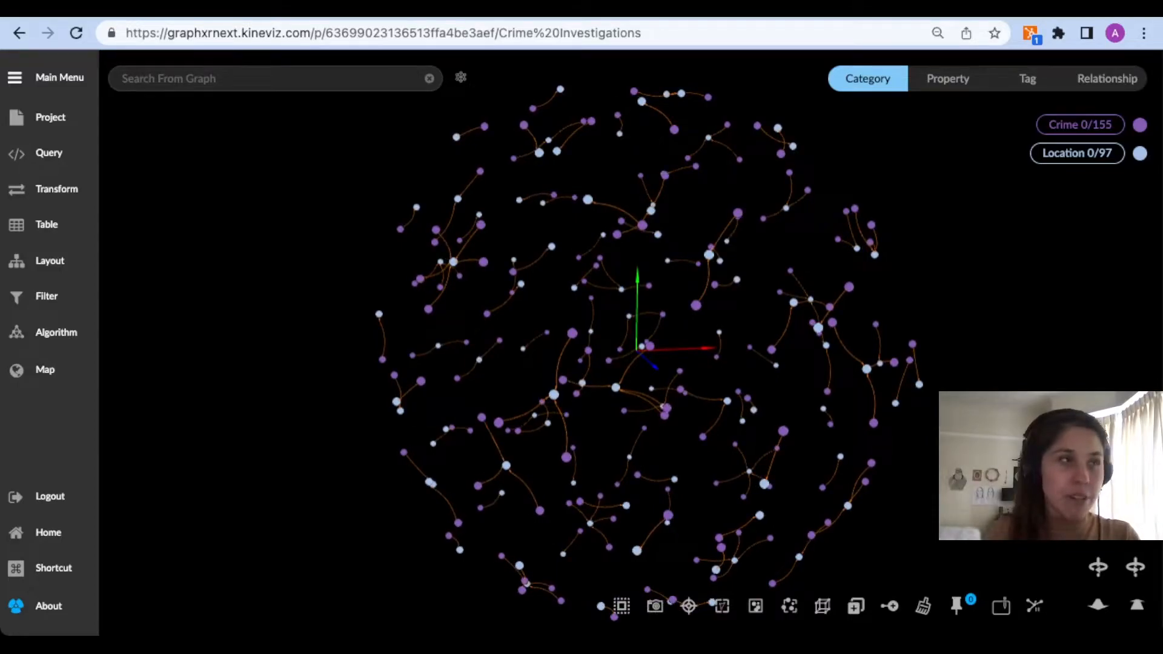
Turn on Quick Information and preview the properties of the Location node near the graph's center that links several crimes.
{"action": "scroll", "coordinate": [630, 351], "scroll_direction": "up", "scroll_amount": 3}
{"action": "key", "text": "i"}
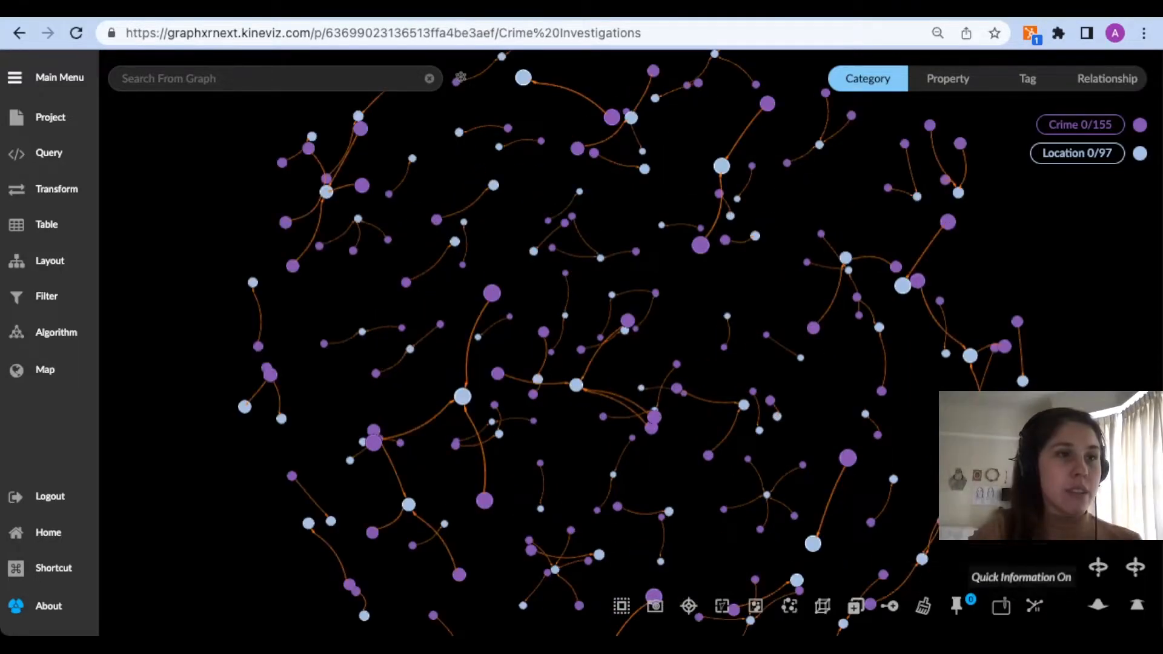
{"action": "key", "text": "i"}
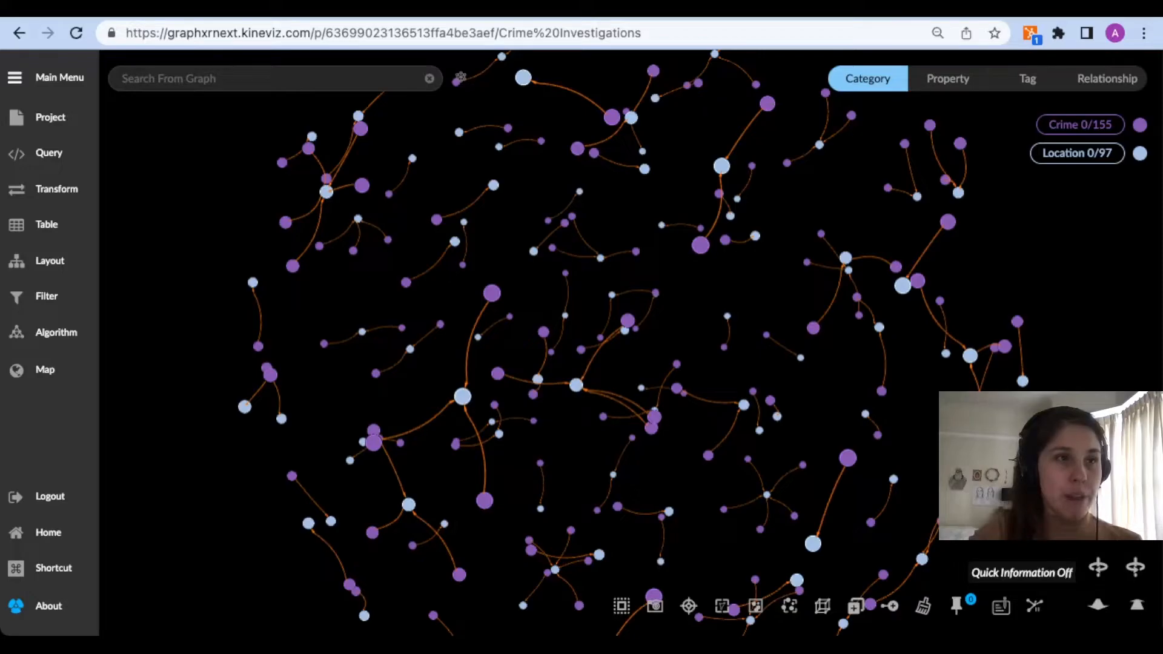
{"action": "mouse_move", "coordinate": [700, 244]}
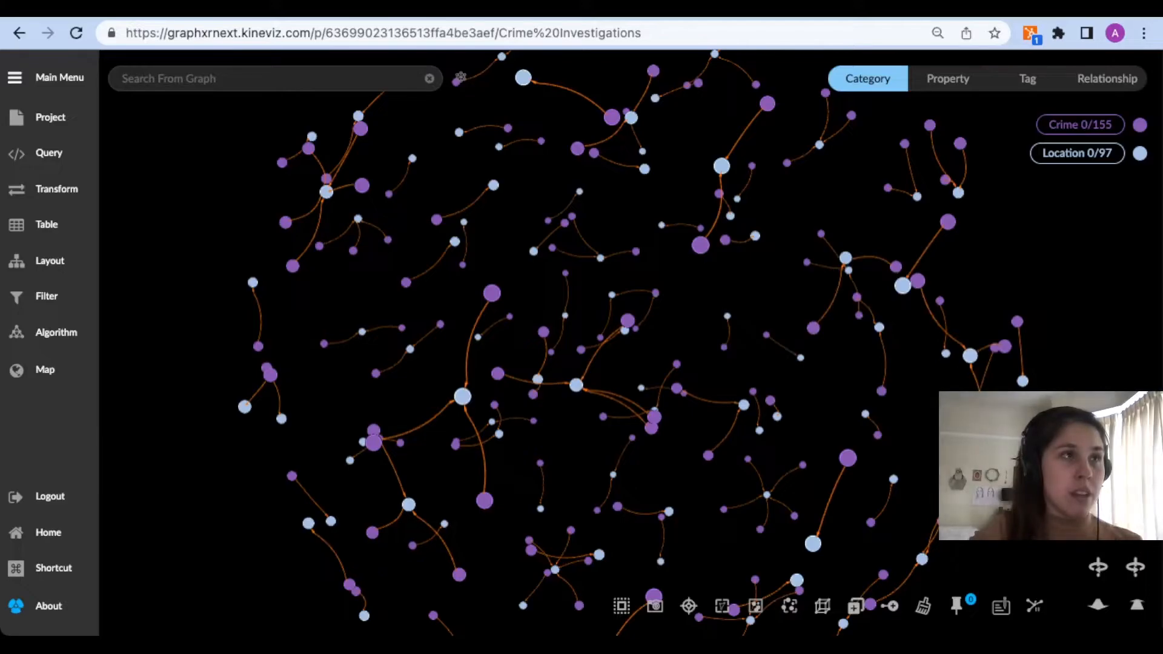
{"action": "mouse_move", "coordinate": [721, 165]}
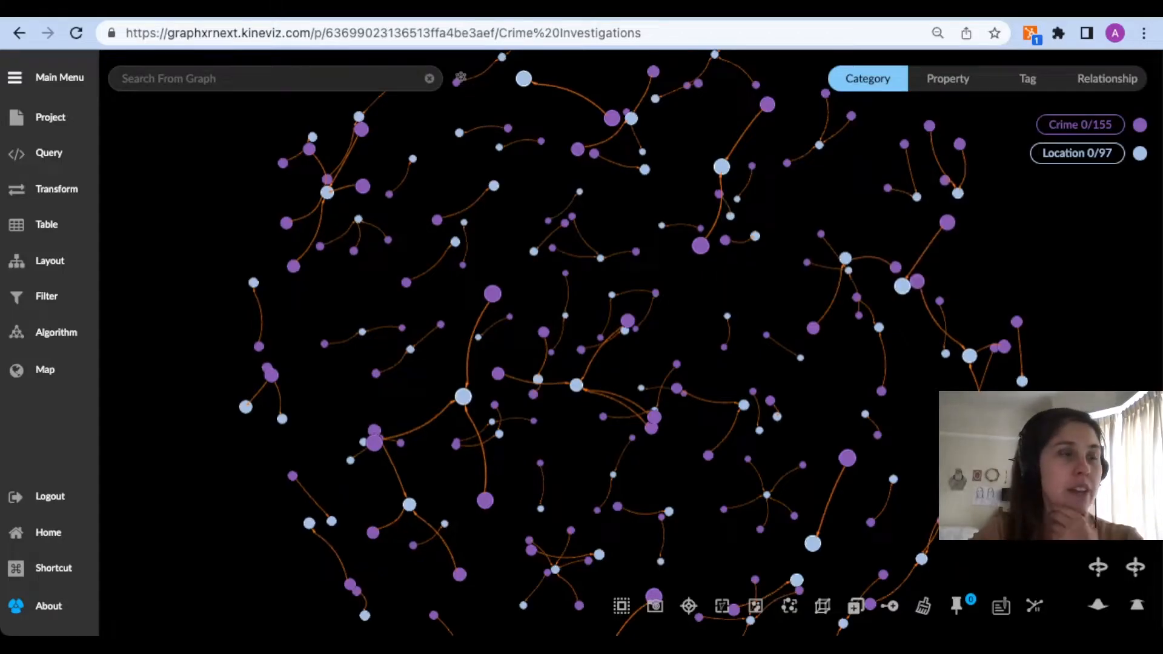
{"action": "scroll", "coordinate": [707, 469], "scroll_direction": "down", "scroll_amount": 3}
{"action": "scroll", "coordinate": [706, 479], "scroll_direction": "down", "scroll_amount": 1}
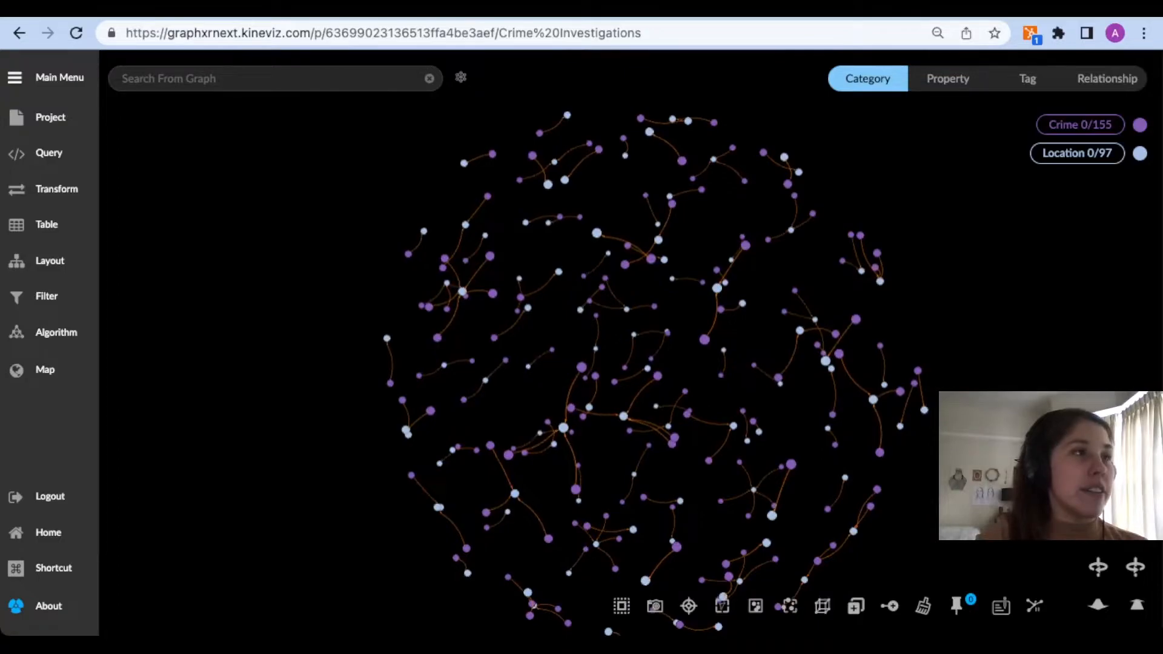
{"action": "scroll", "coordinate": [707, 478], "scroll_direction": "up", "scroll_amount": 3}
{"action": "scroll", "coordinate": [660, 464], "scroll_direction": "up", "scroll_amount": 1}
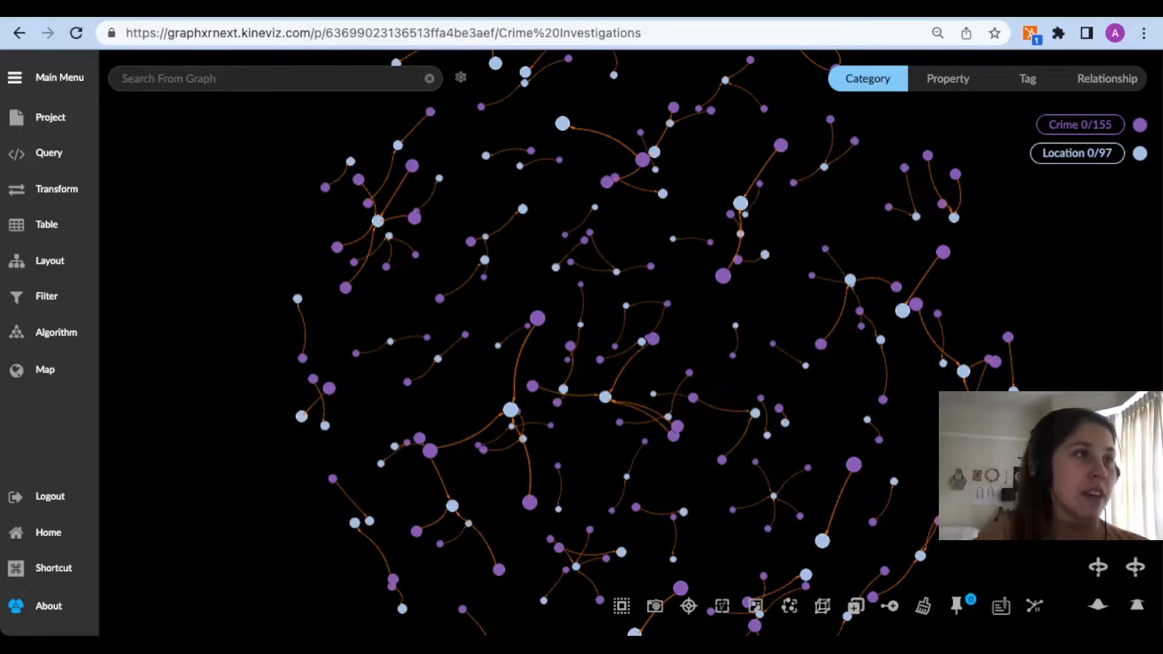
{"action": "mouse_move", "coordinate": [605, 397]}
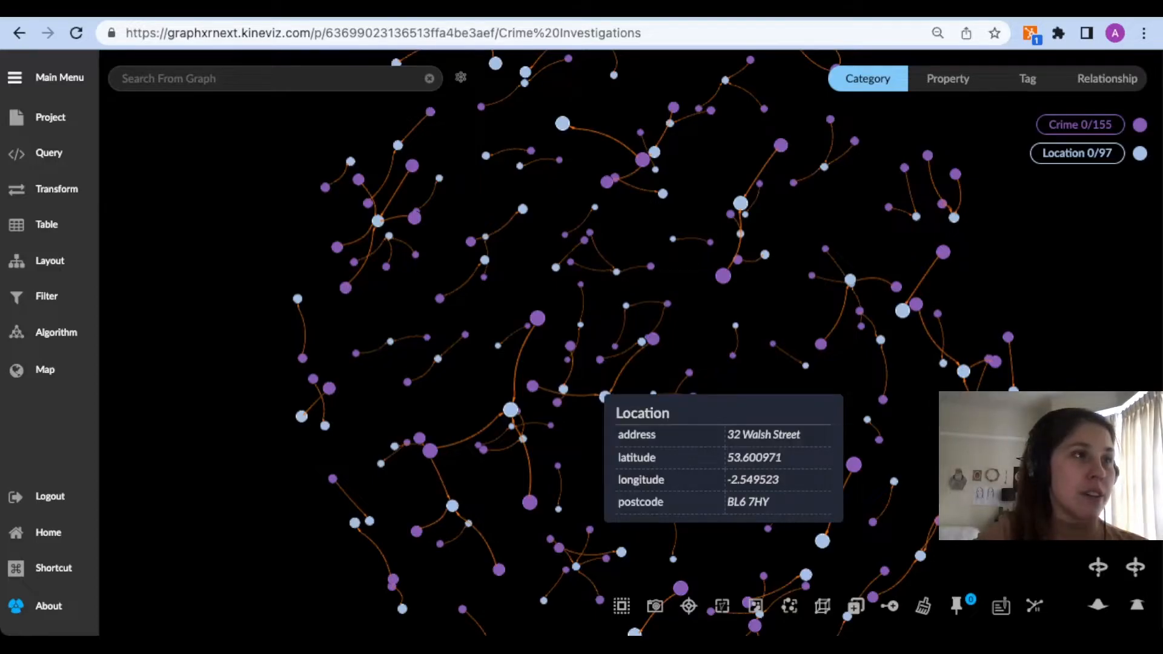
Open the selected Location node's information, show its neighbors and move the information window clear of the webcam area.
{"action": "left_click", "coordinate": [604, 396]}
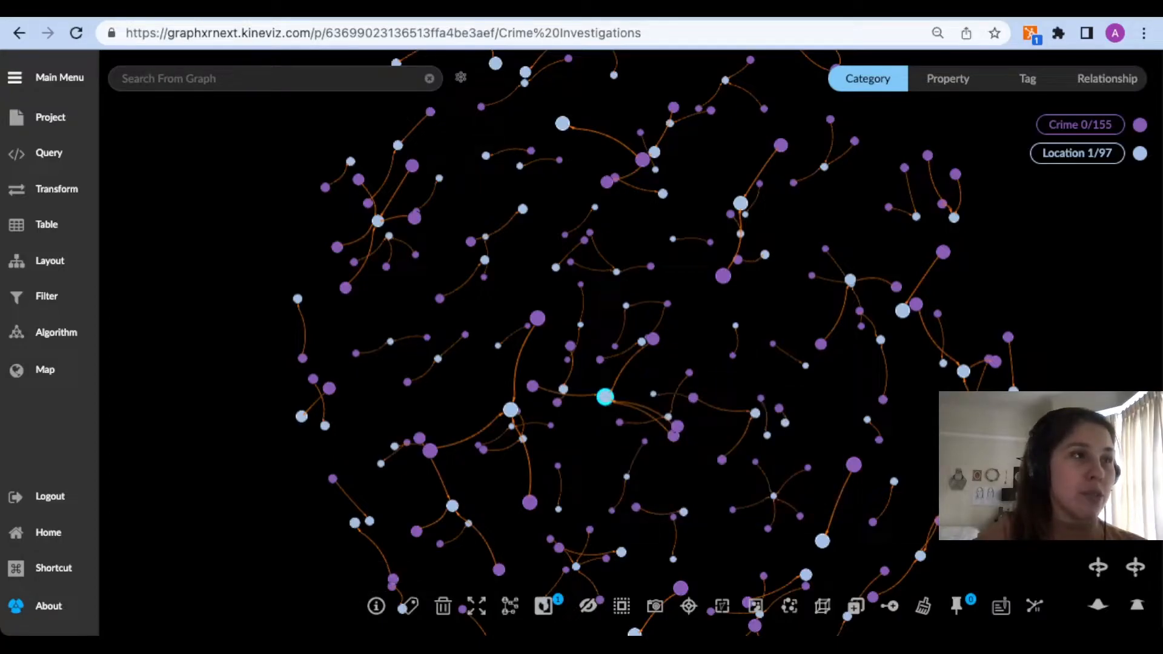
{"action": "right_click", "coordinate": [603, 384]}
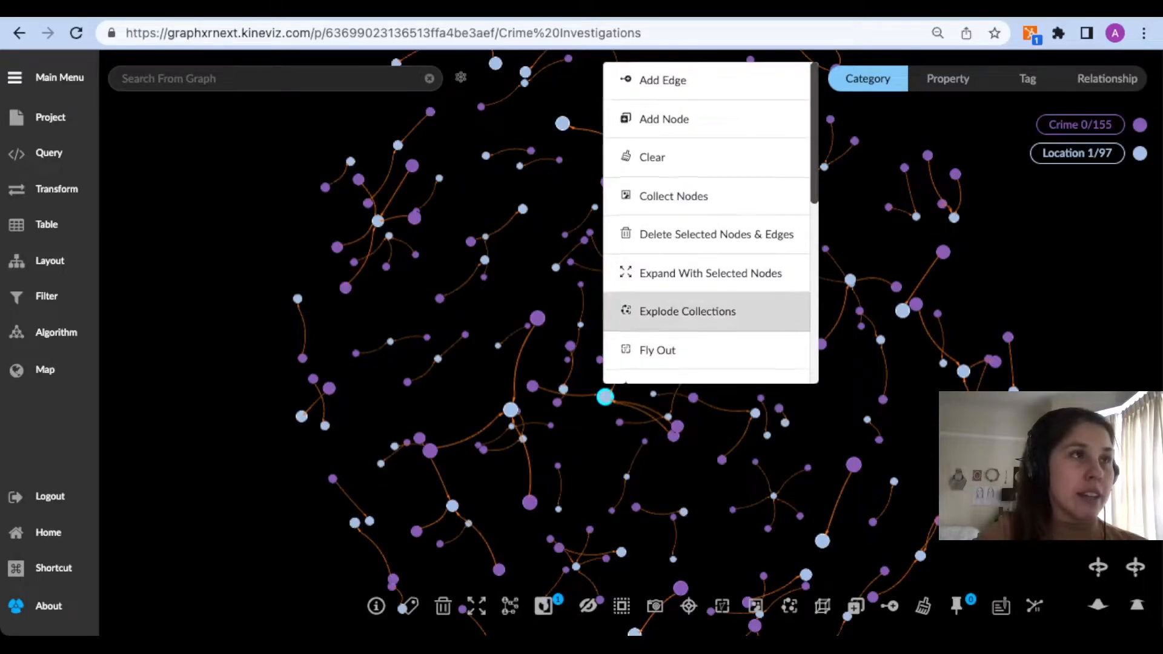
{"action": "scroll", "coordinate": [666, 330], "scroll_direction": "down", "scroll_amount": 4}
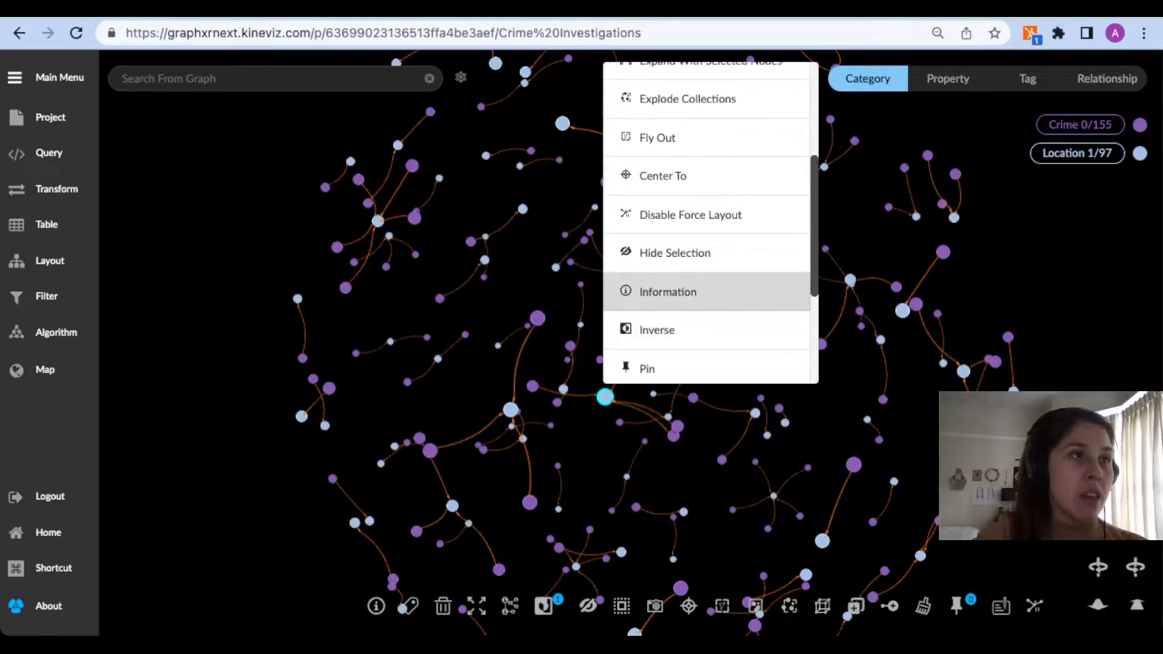
{"action": "left_click", "coordinate": [667, 292]}
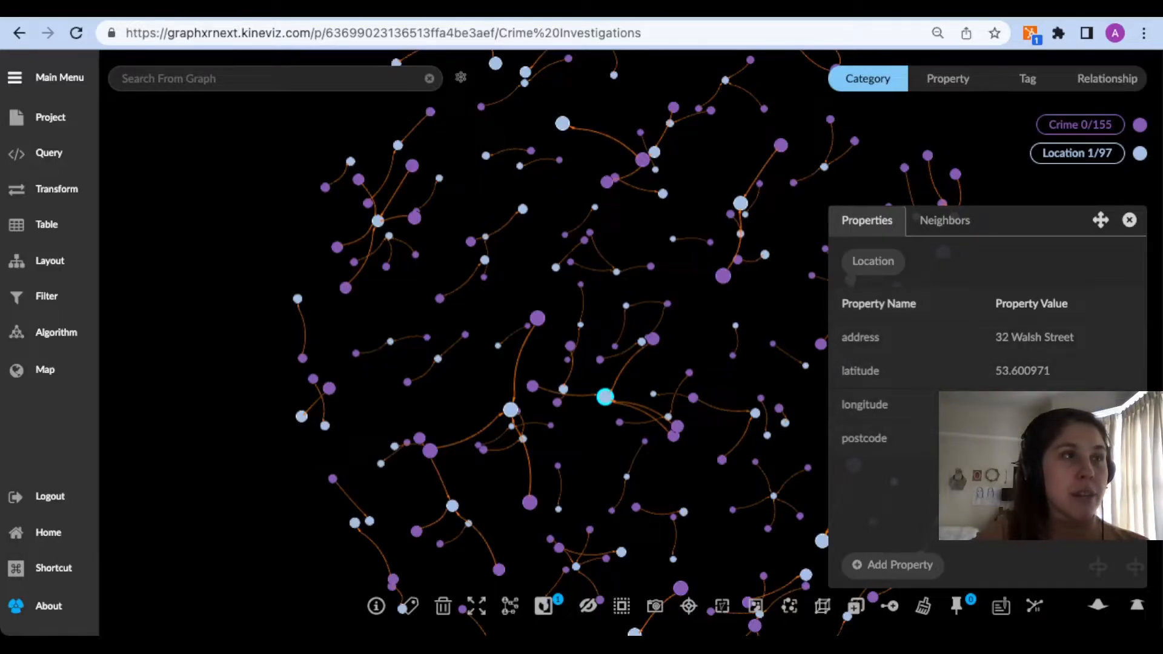
{"action": "left_click", "coordinate": [945, 220]}
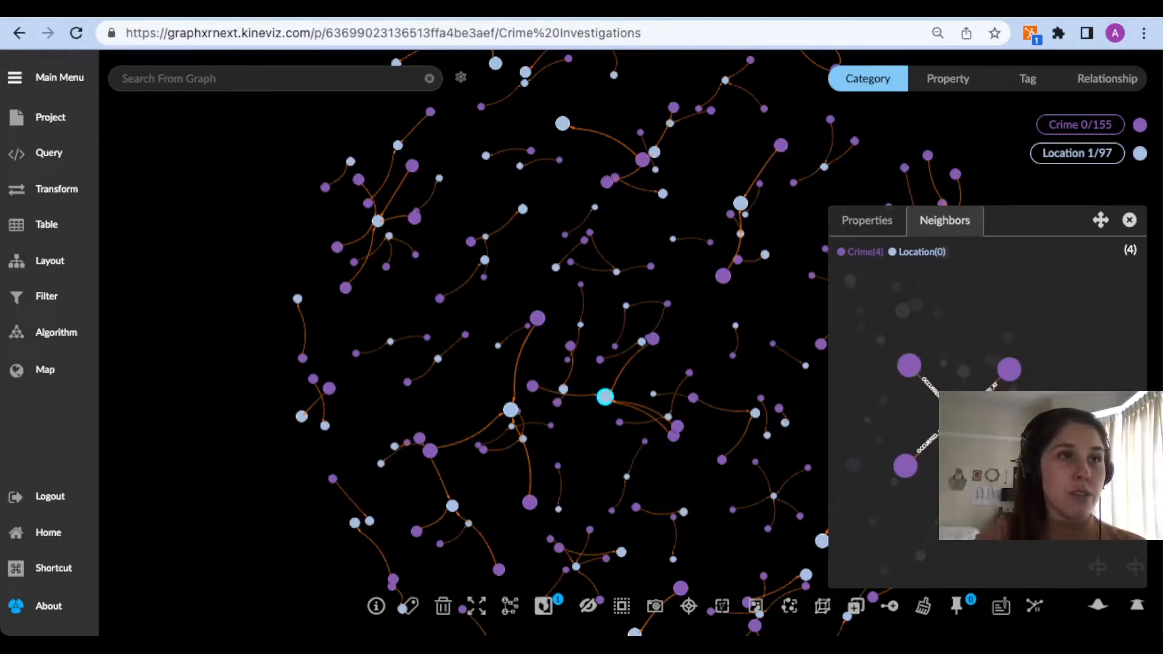
{"action": "left_click_drag", "start_coordinate": [1100, 219], "coordinate": [984, 186]}
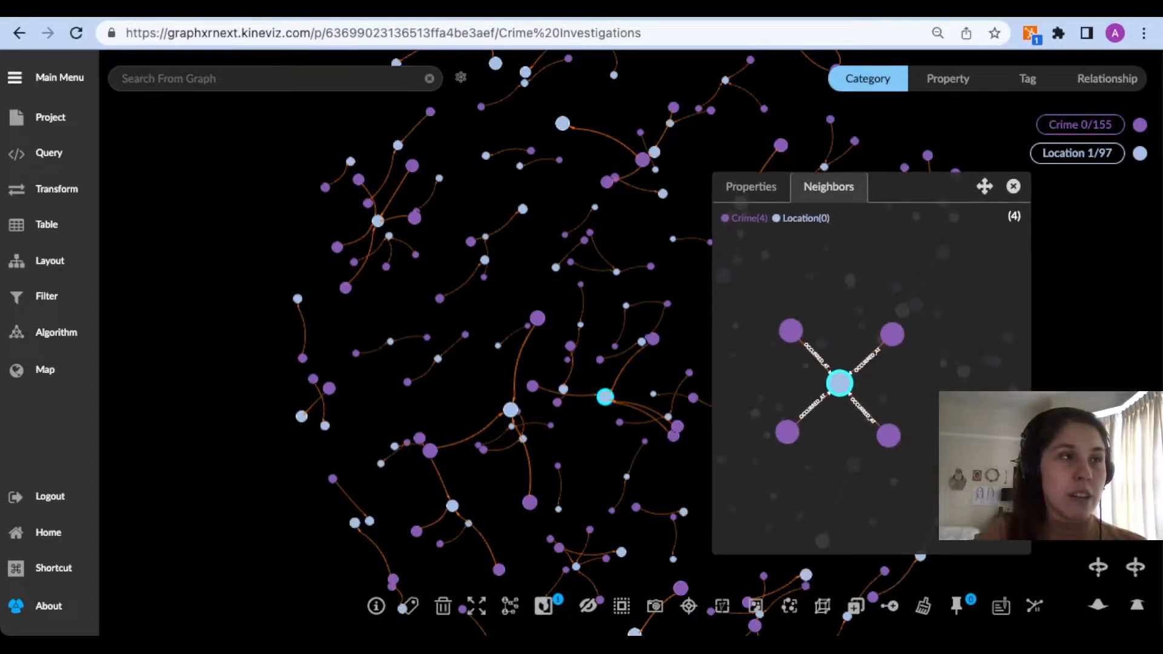
Examine the neighboring Crime nodes linked by OCCURRED_AT to the Location node, including their date, last outcome and type.
{"action": "scroll", "coordinate": [937, 346], "scroll_direction": "up", "scroll_amount": 3}
{"action": "left_click_drag", "start_coordinate": [908, 379], "coordinate": [964, 374]}
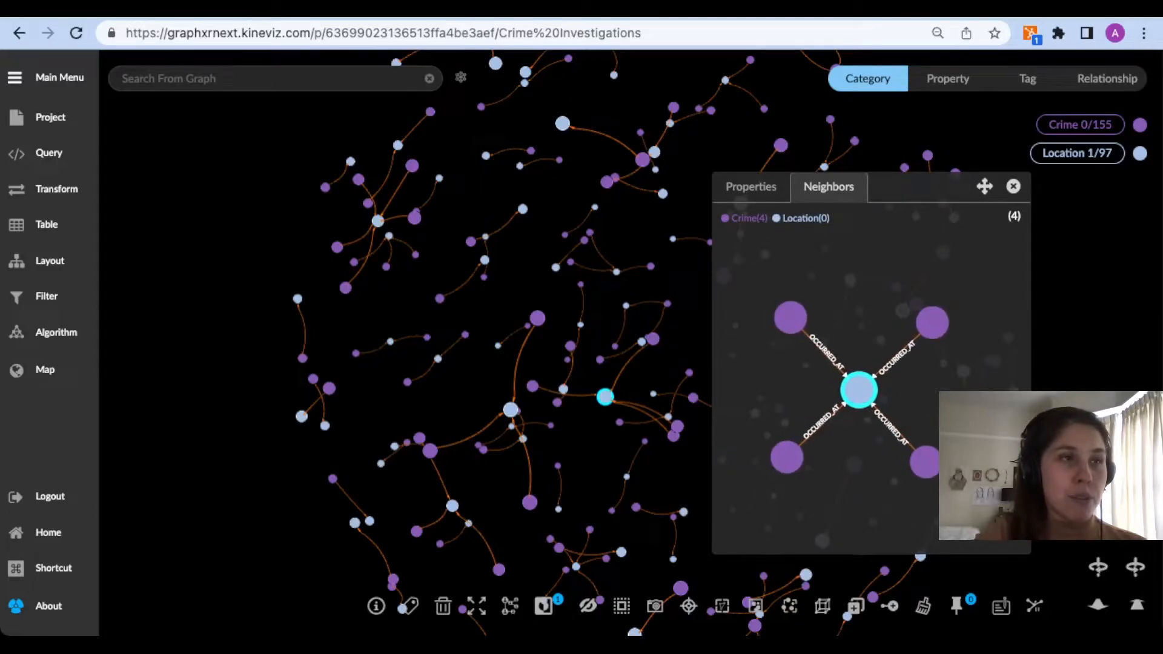
{"action": "scroll", "coordinate": [963, 374], "scroll_direction": "up", "scroll_amount": 1}
{"action": "scroll", "coordinate": [963, 373], "scroll_direction": "down", "scroll_amount": 2}
{"action": "scroll", "coordinate": [957, 375], "scroll_direction": "up", "scroll_amount": 2}
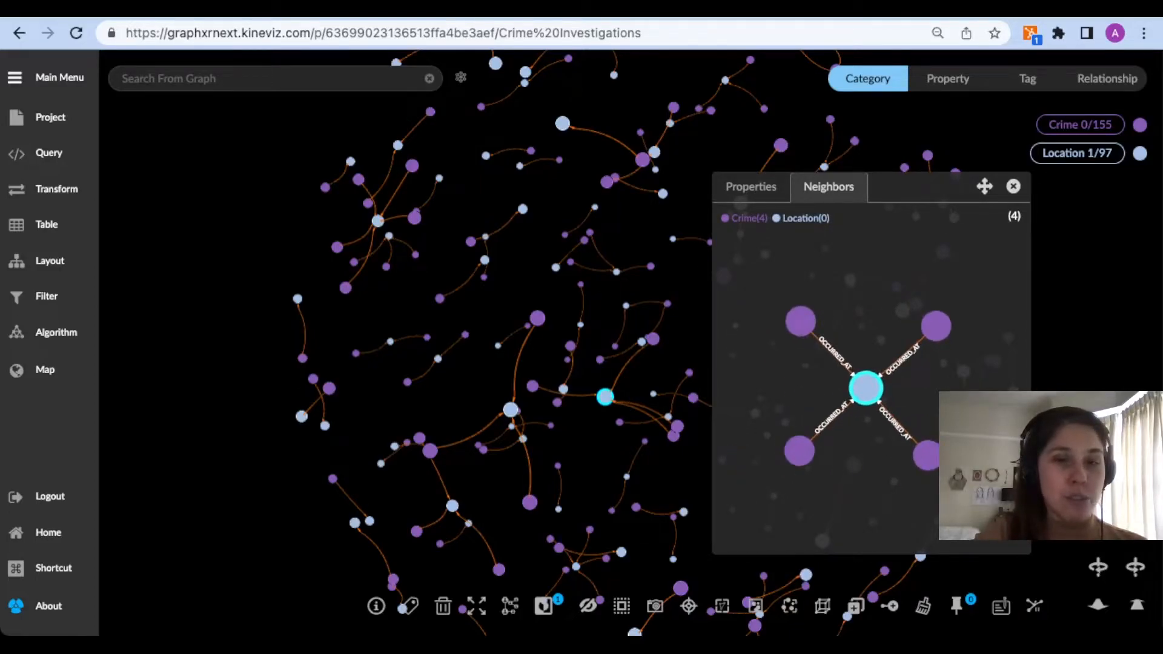
{"action": "mouse_move", "coordinate": [793, 318]}
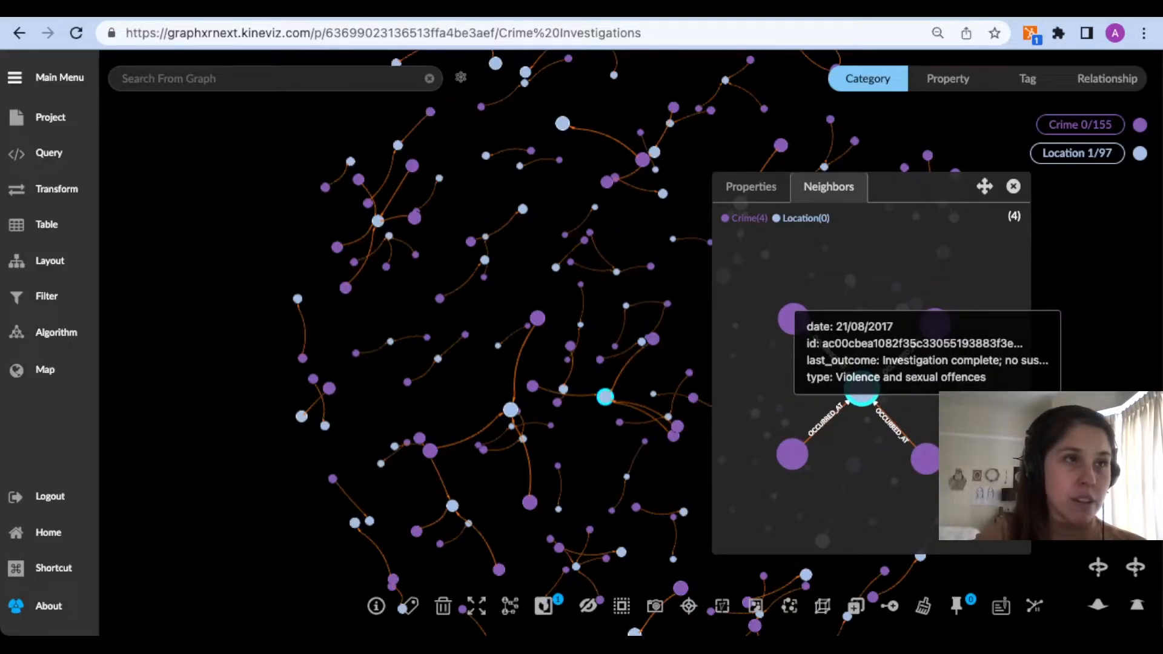
{"action": "mouse_move", "coordinate": [794, 447]}
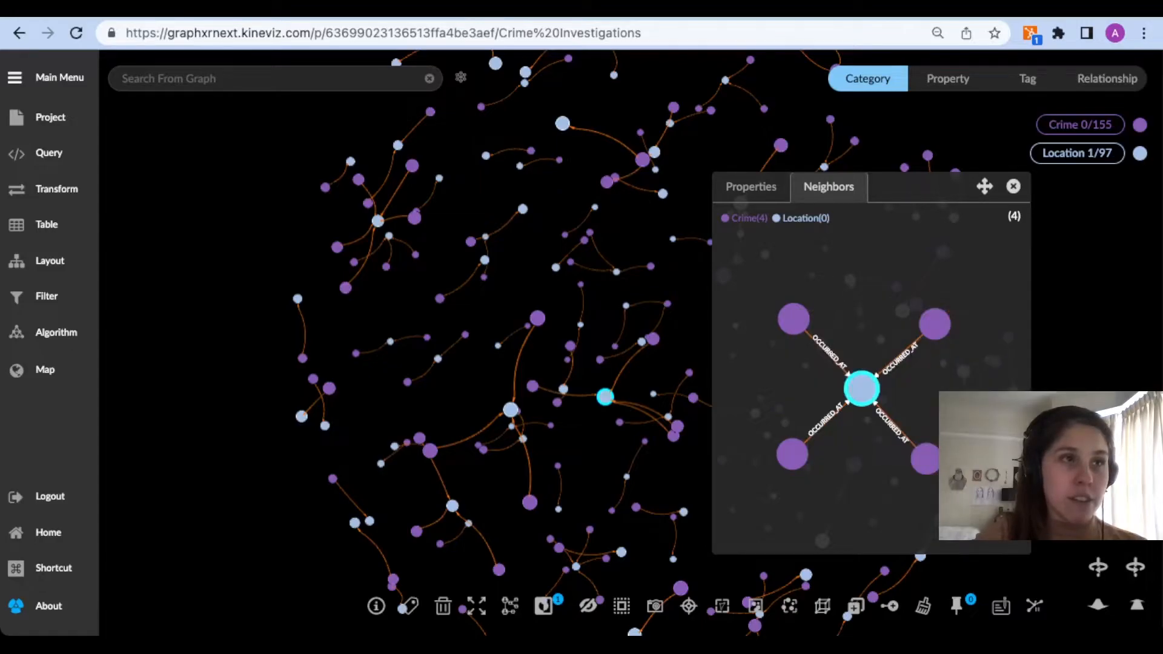
Close the Location node's information window and deselect the node in the graph.
{"action": "mouse_move", "coordinate": [935, 324]}
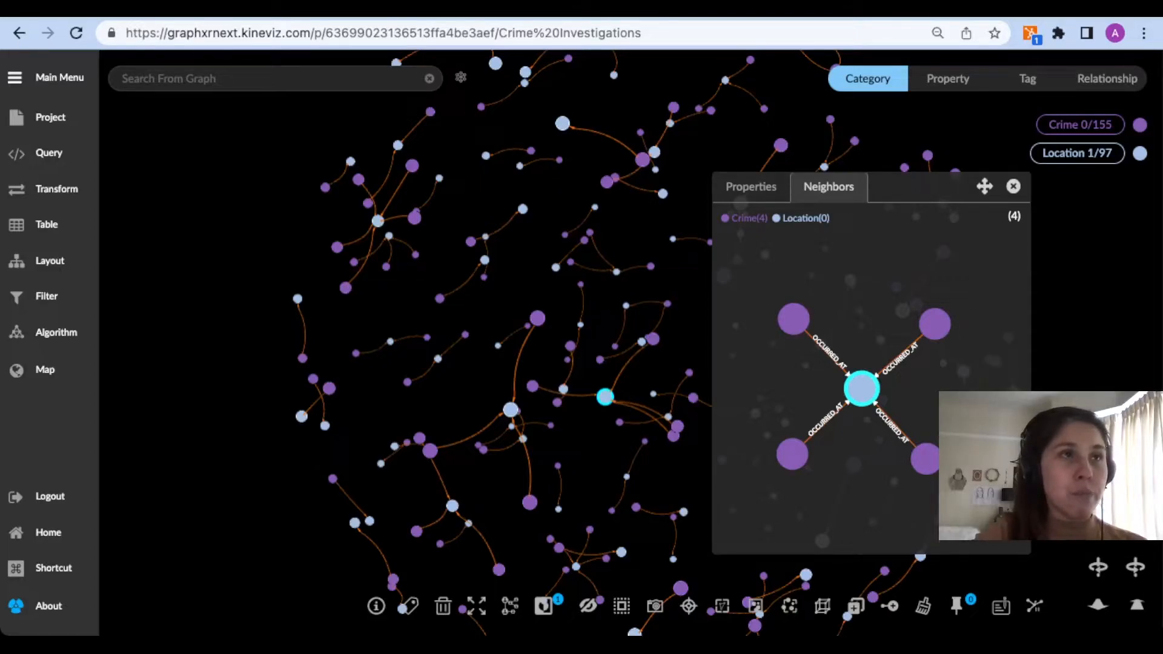
{"action": "key", "text": "Escape"}
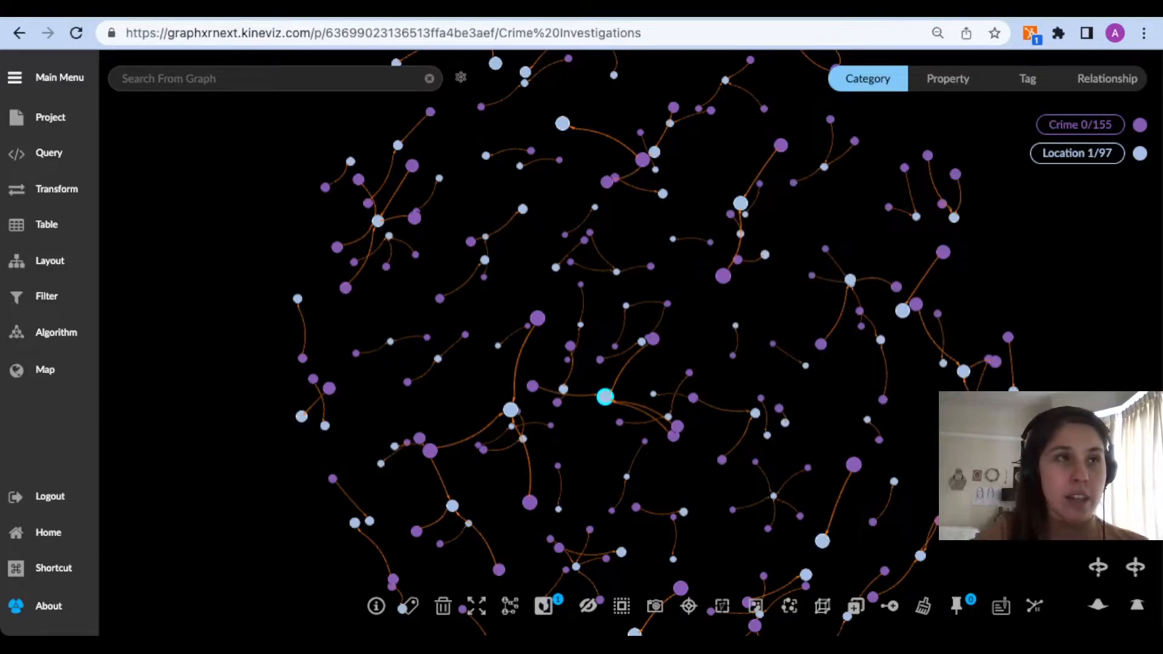
{"action": "scroll", "coordinate": [858, 446], "scroll_direction": "down", "scroll_amount": 2}
{"action": "scroll", "coordinate": [859, 446], "scroll_direction": "down", "scroll_amount": 2}
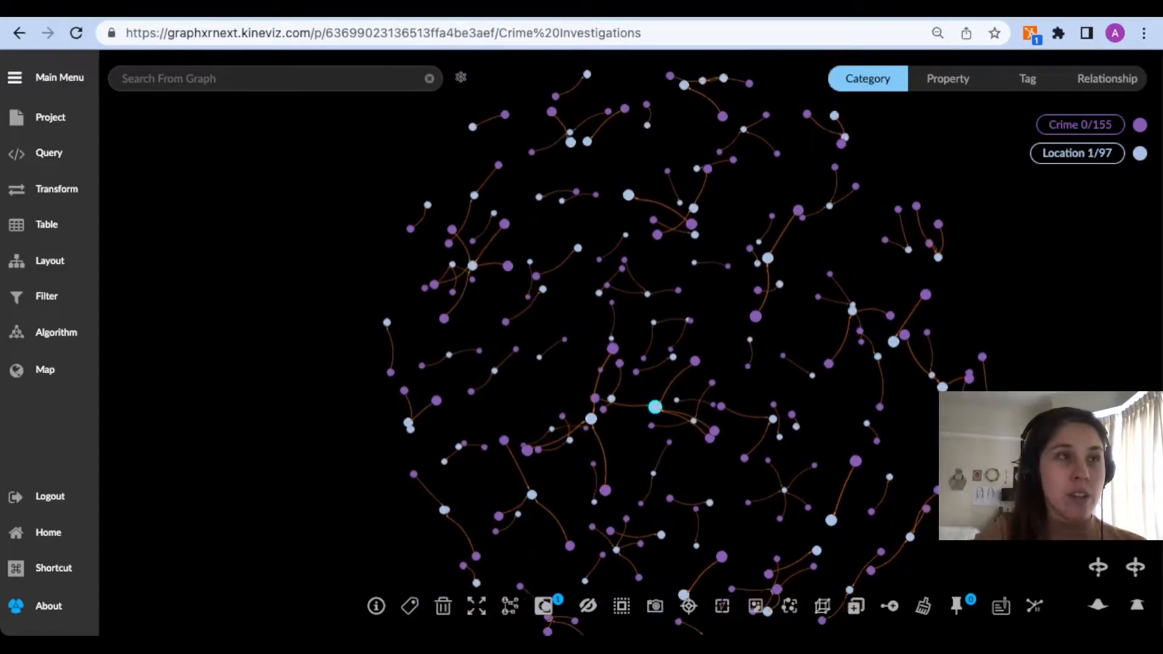
{"action": "scroll", "coordinate": [478, 357], "scroll_direction": "down", "scroll_amount": 2}
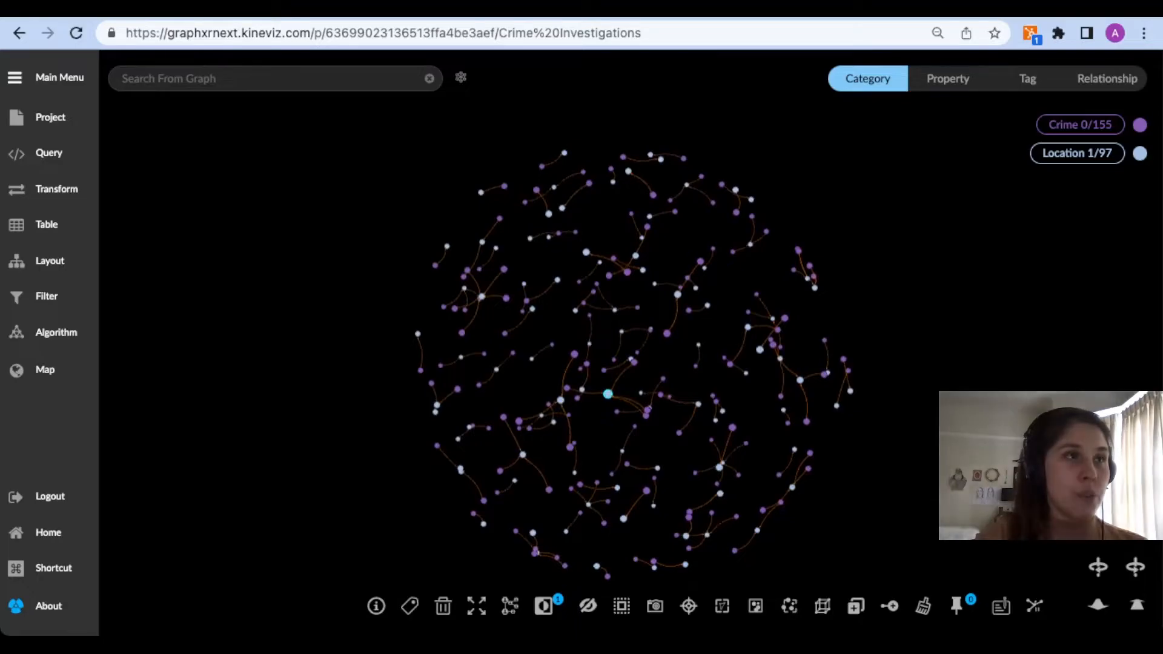
{"action": "key", "text": "Escape"}
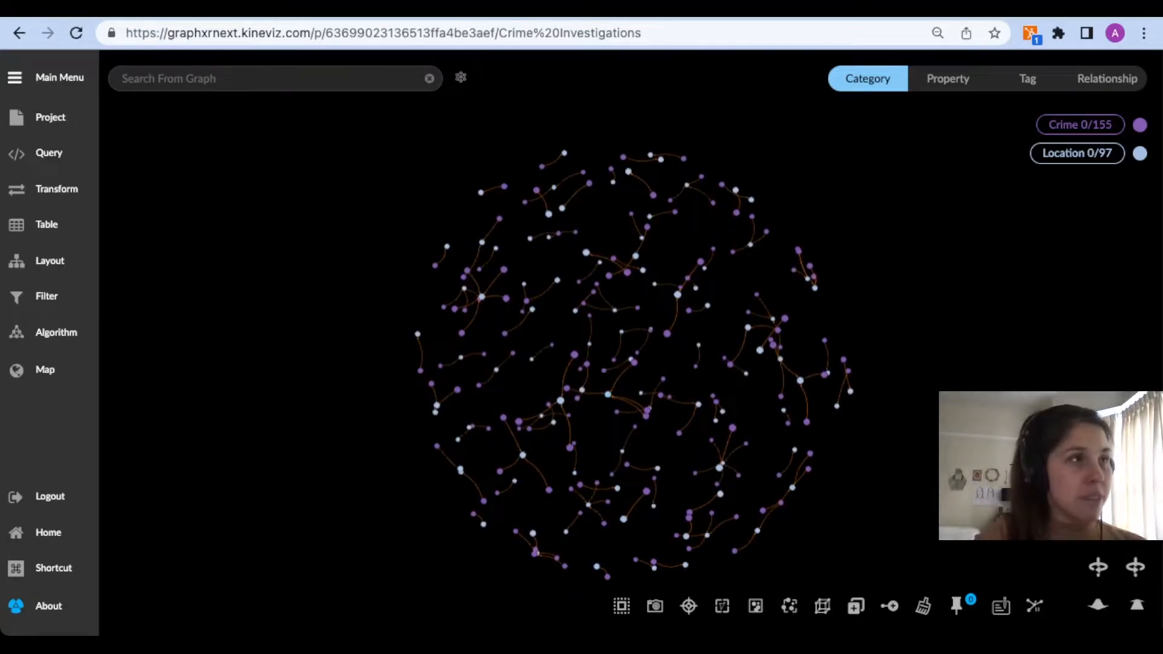
Select all Crime nodes by category, and replace that selection with all Location nodes.
{"action": "scroll", "coordinate": [858, 357], "scroll_direction": "up", "scroll_amount": 1}
{"action": "scroll", "coordinate": [859, 357], "scroll_direction": "down", "scroll_amount": 1}
{"action": "scroll", "coordinate": [848, 363], "scroll_direction": "up", "scroll_amount": 3}
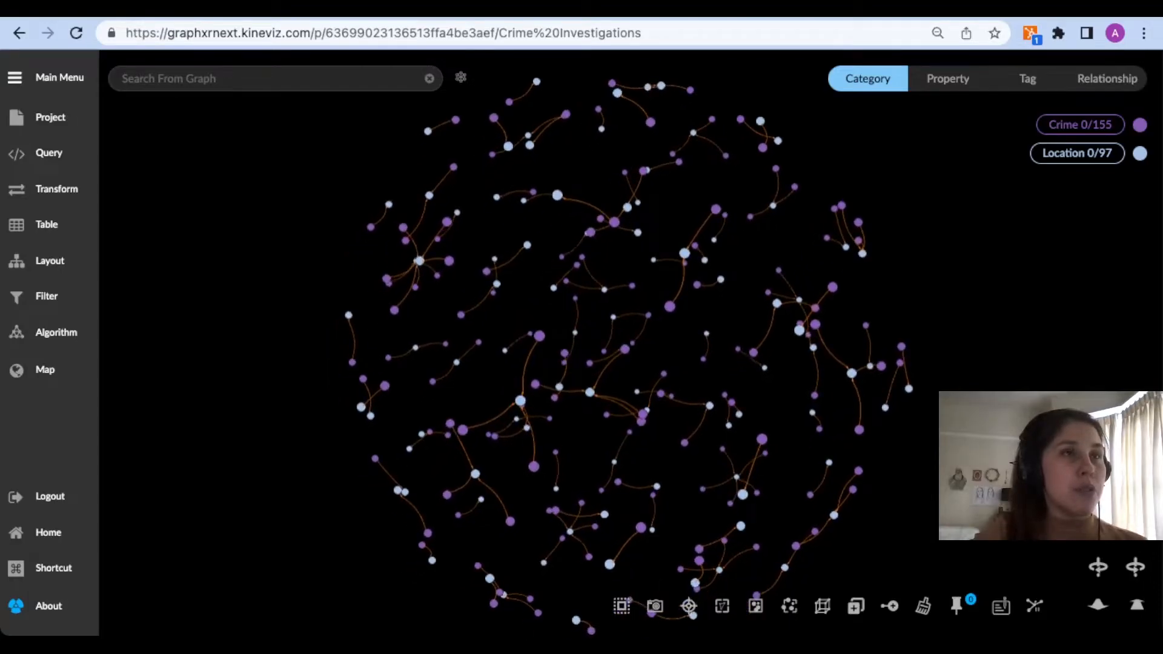
{"action": "scroll", "coordinate": [1065, 350], "scroll_direction": "down", "scroll_amount": 1}
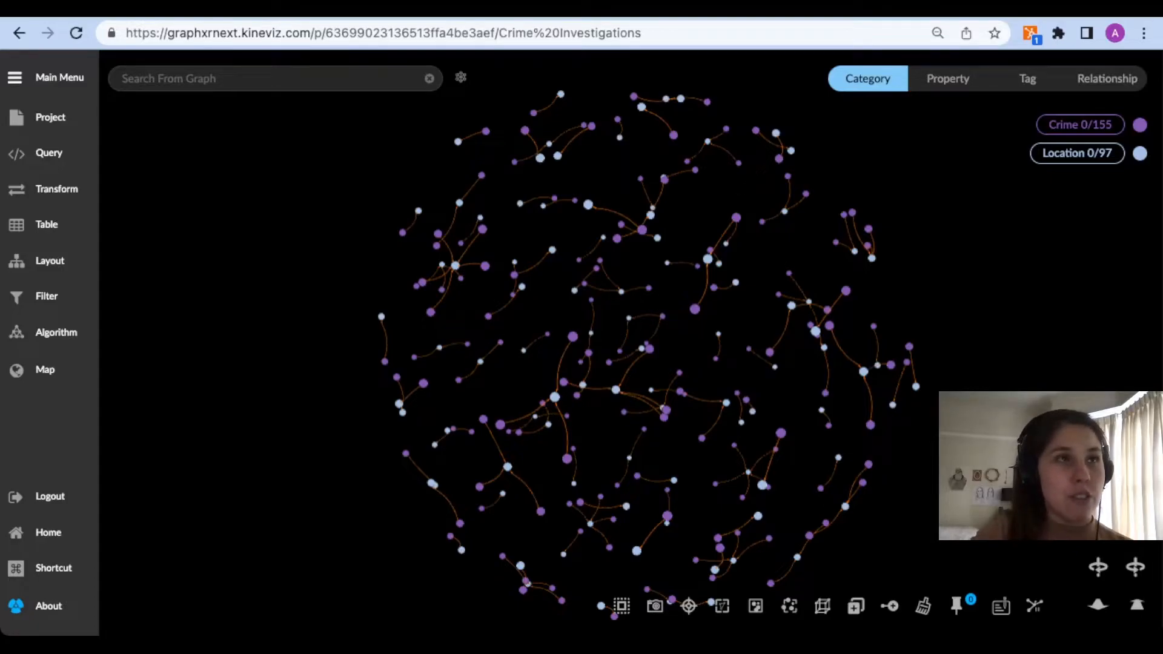
{"action": "left_click", "coordinate": [1039, 124]}
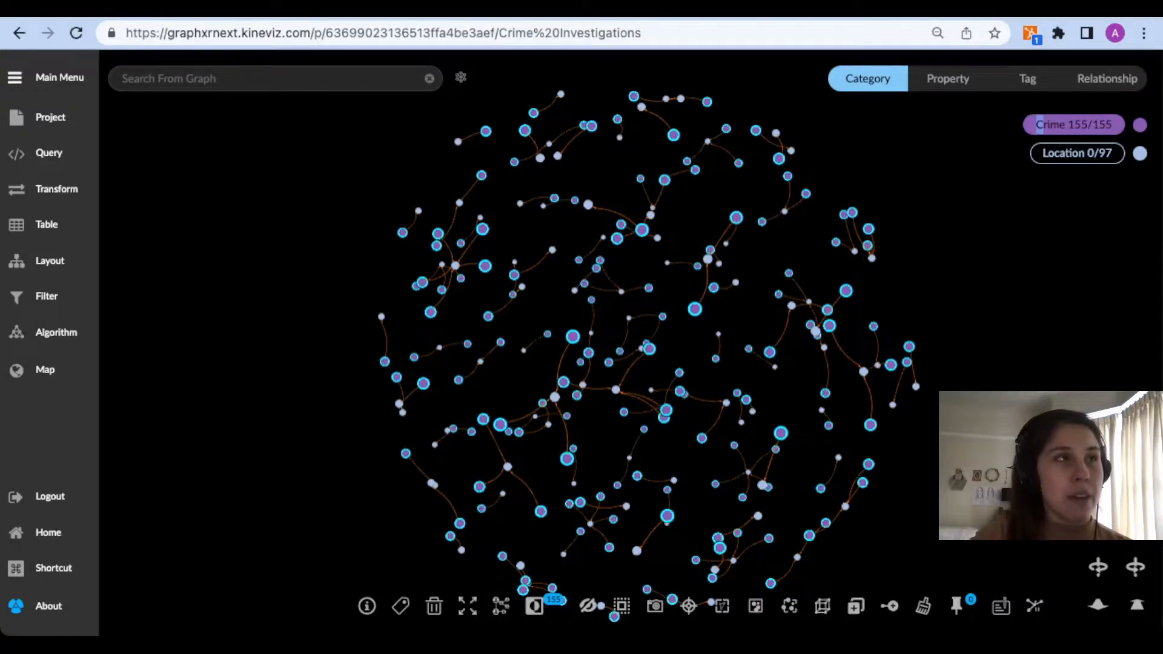
{"action": "left_click", "coordinate": [1053, 152]}
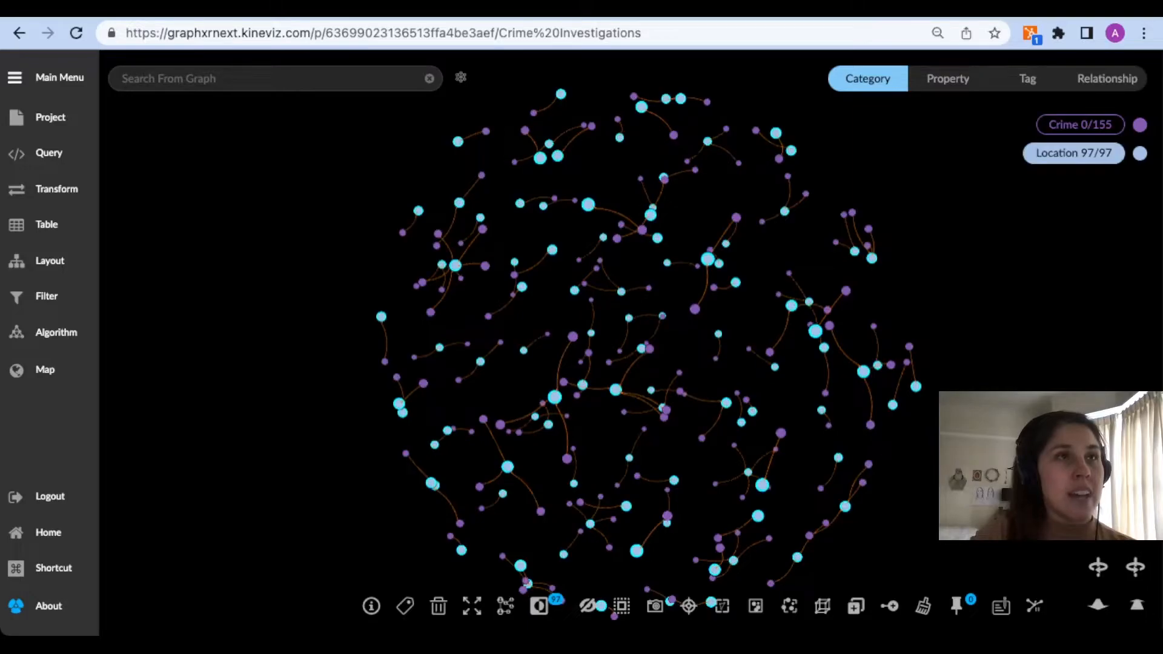
Add relationships to the legend and select all OCCURRED_AT relationships together with every Crime and Location node.
{"action": "left_click", "coordinate": [1106, 78]}
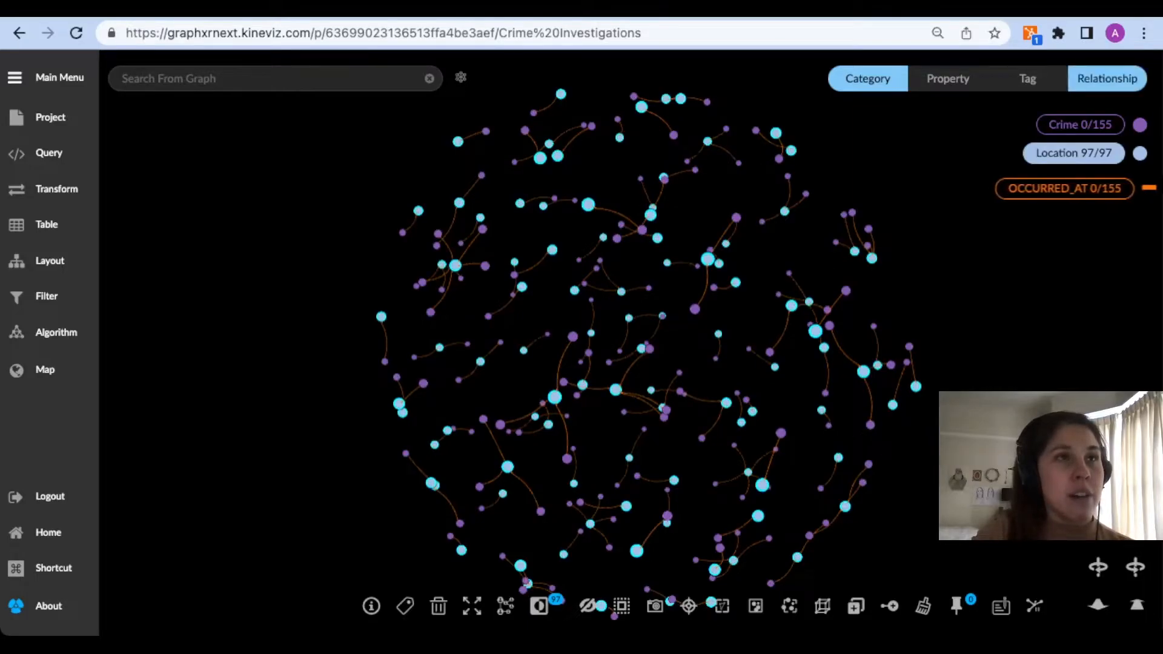
{"action": "left_click", "coordinate": [1054, 187]}
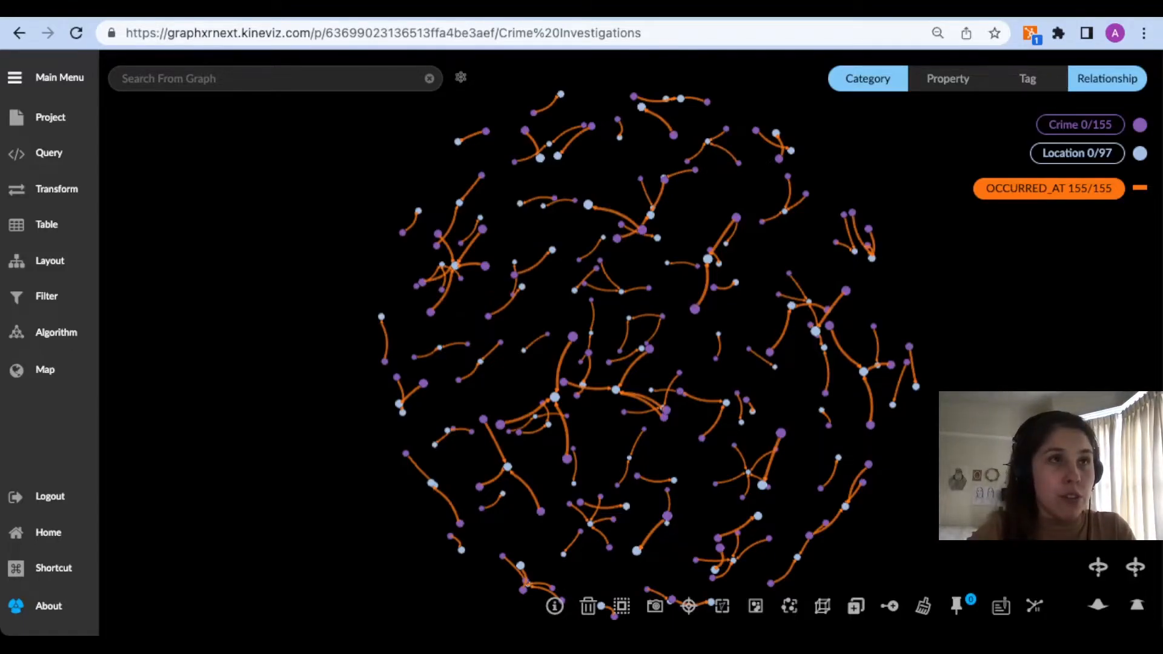
{"action": "left_click", "coordinate": [1079, 124]}
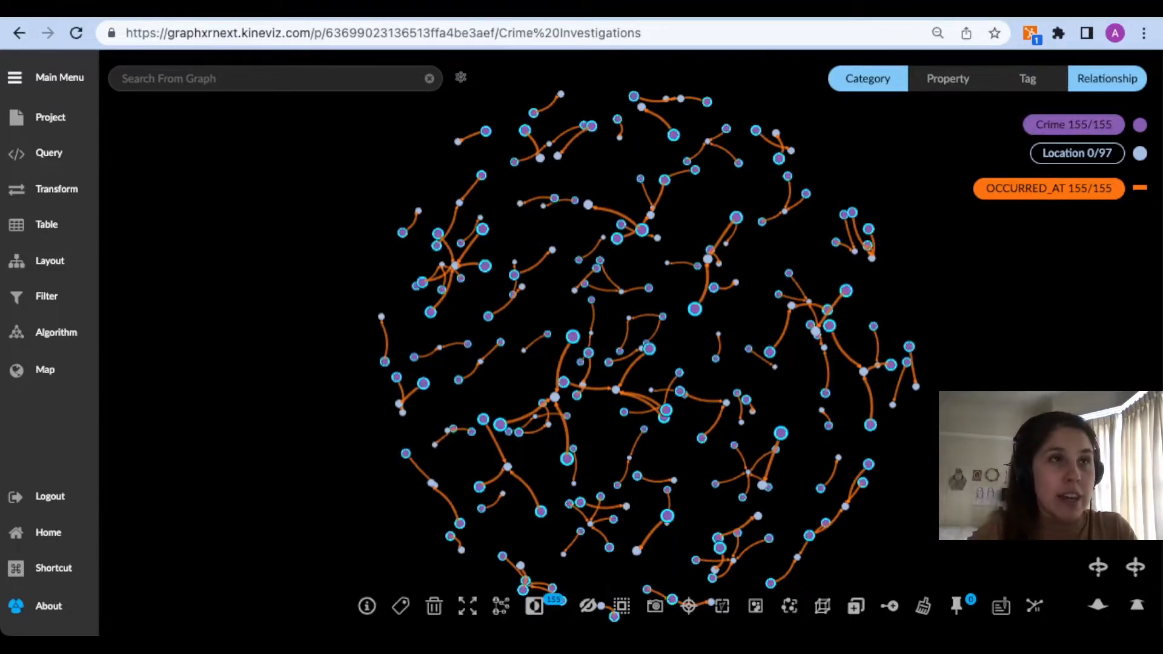
{"action": "left_click", "coordinate": [1073, 153]}
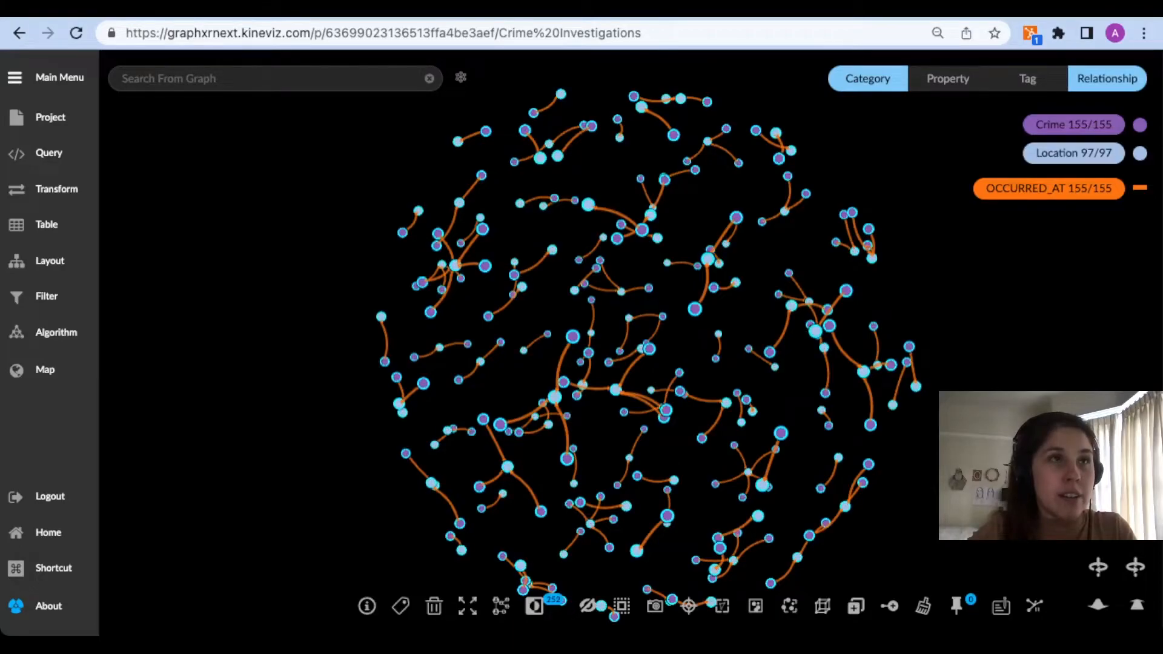
Deselect the Crime, Location and OCCURRED_AT entries, then select all nodes at once and clear that selection.
{"action": "left_click", "coordinate": [1080, 124]}
{"action": "left_click", "coordinate": [1073, 153]}
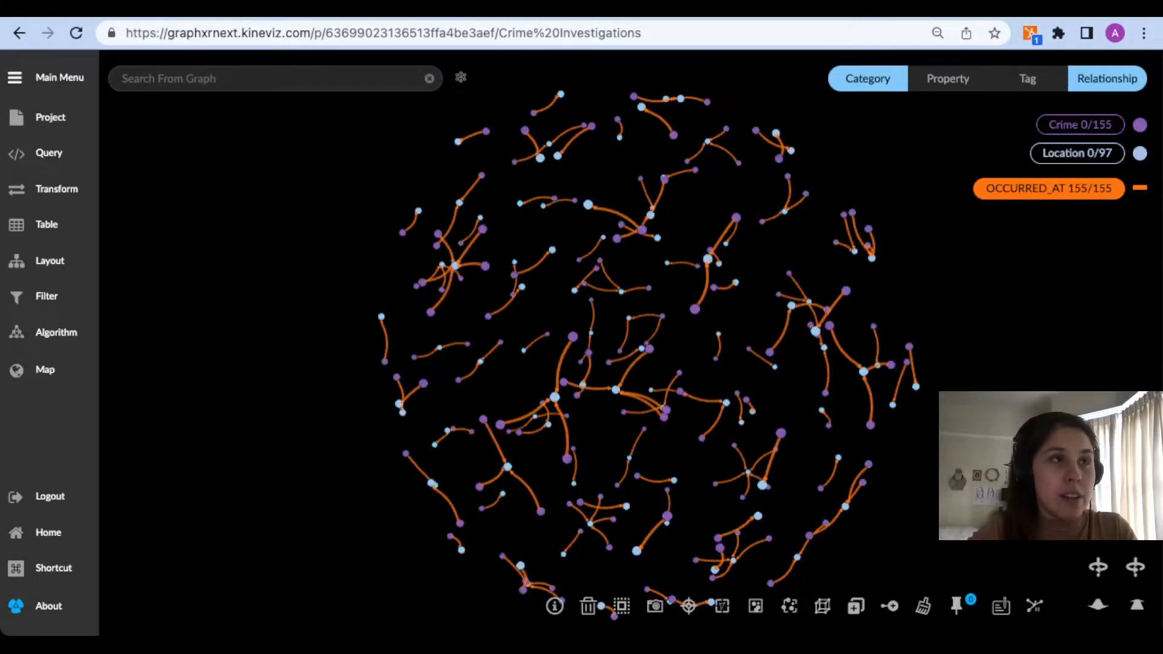
{"action": "left_click", "coordinate": [1048, 189]}
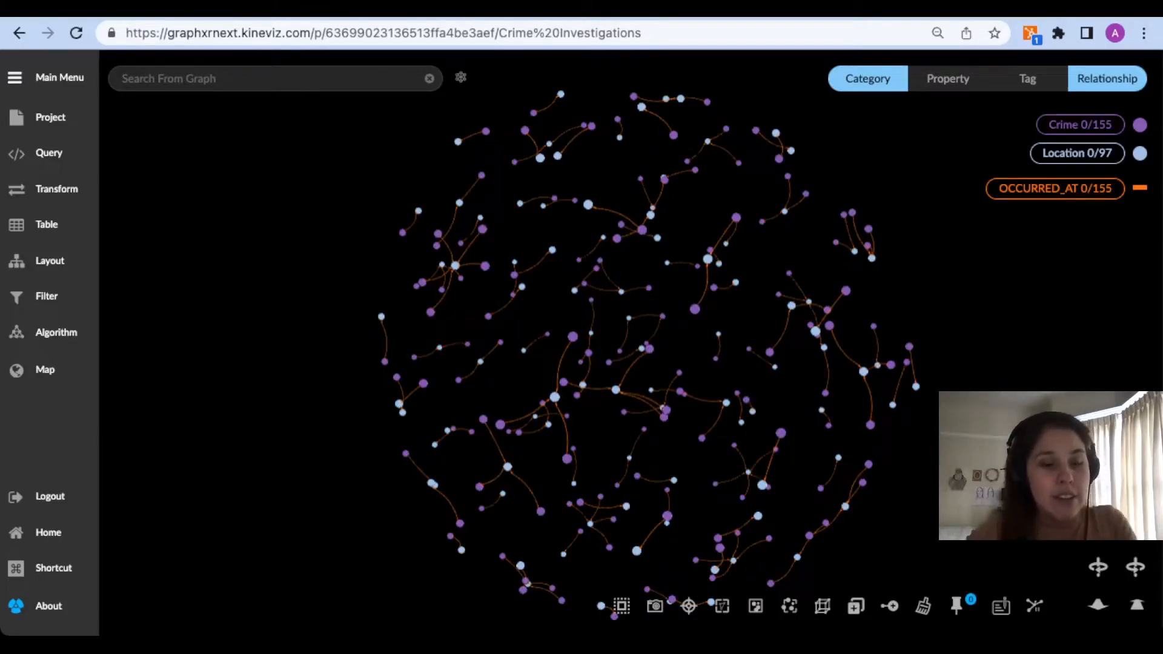
{"action": "key", "text": "ctrl+a"}
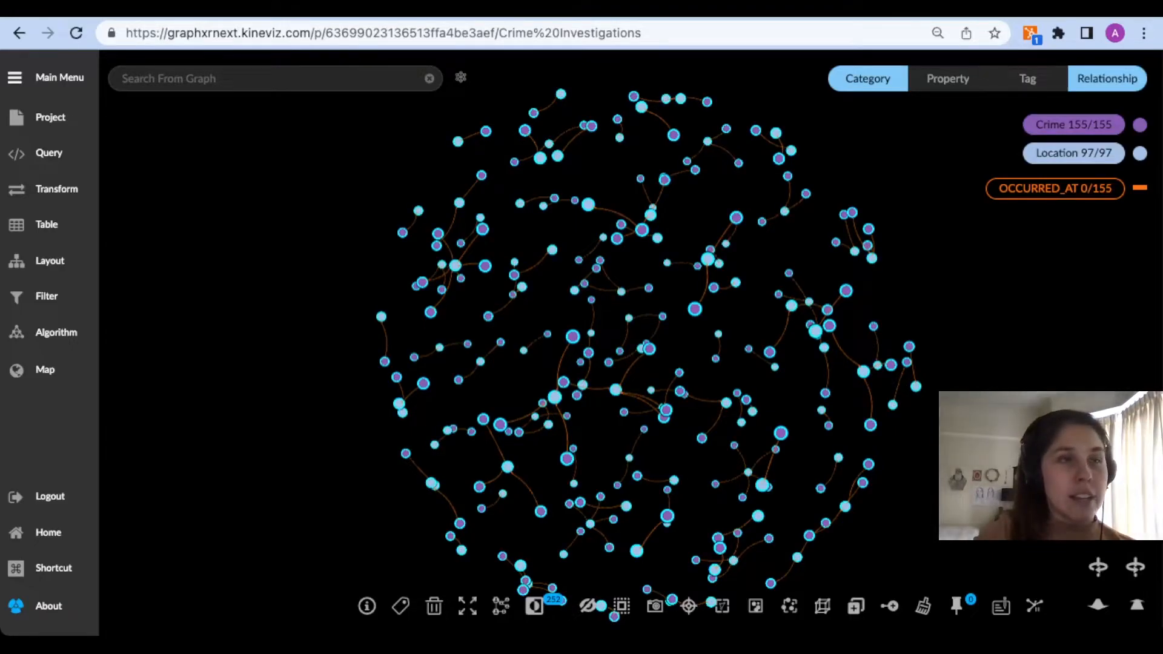
{"action": "key", "text": "Escape"}
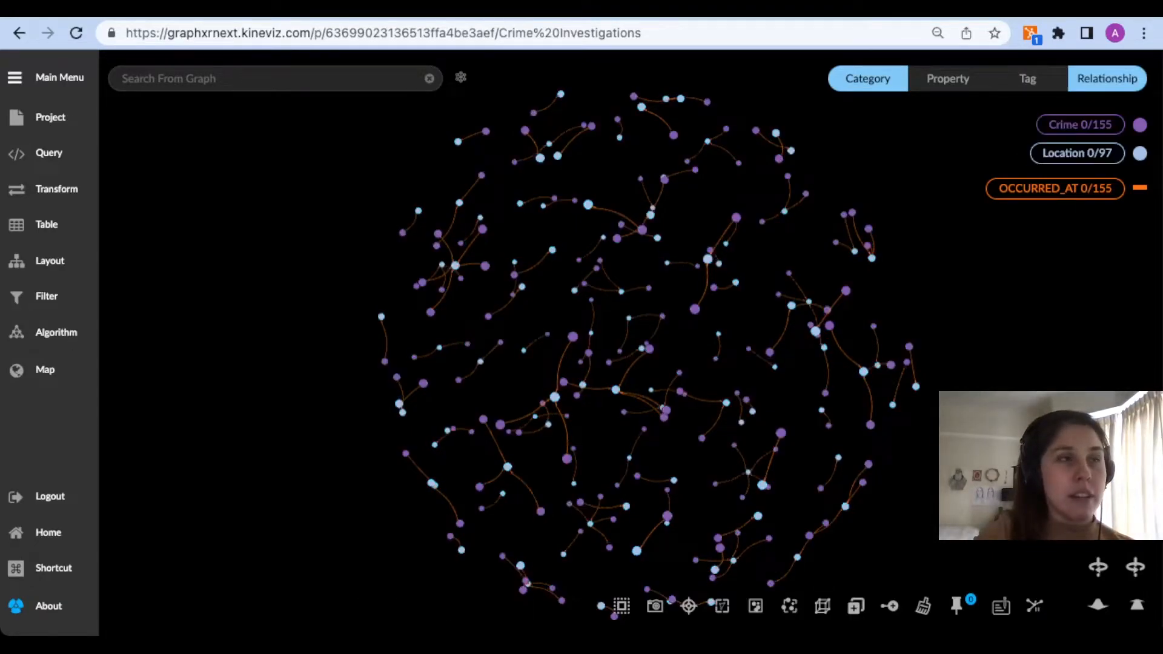
Box-select a group of nodes at the graph's right edge and add two more groups above and beside it.
{"action": "scroll", "coordinate": [949, 467], "scroll_direction": "down", "scroll_amount": 2}
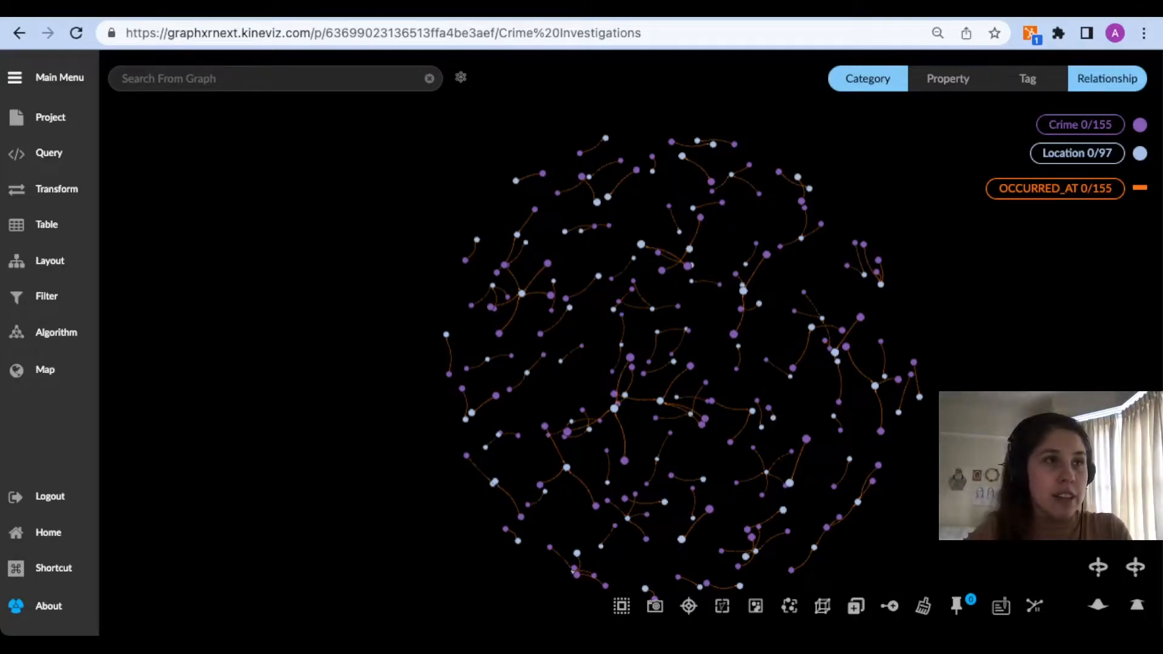
{"action": "left_click_drag", "start_coordinate": [766, 272], "coordinate": [967, 438], "text": "shift"}
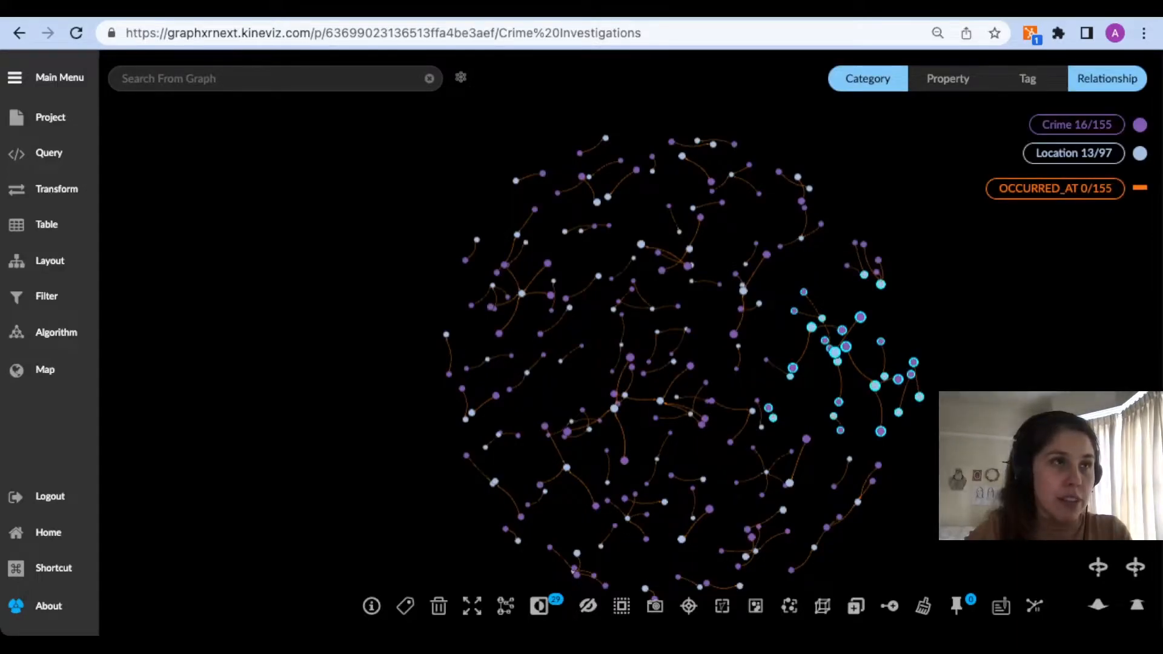
{"action": "left_click_drag", "start_coordinate": [720, 161], "coordinate": [836, 223], "text": "shift"}
{"action": "left_click_drag", "start_coordinate": [668, 246], "coordinate": [811, 341], "text": "shift"}
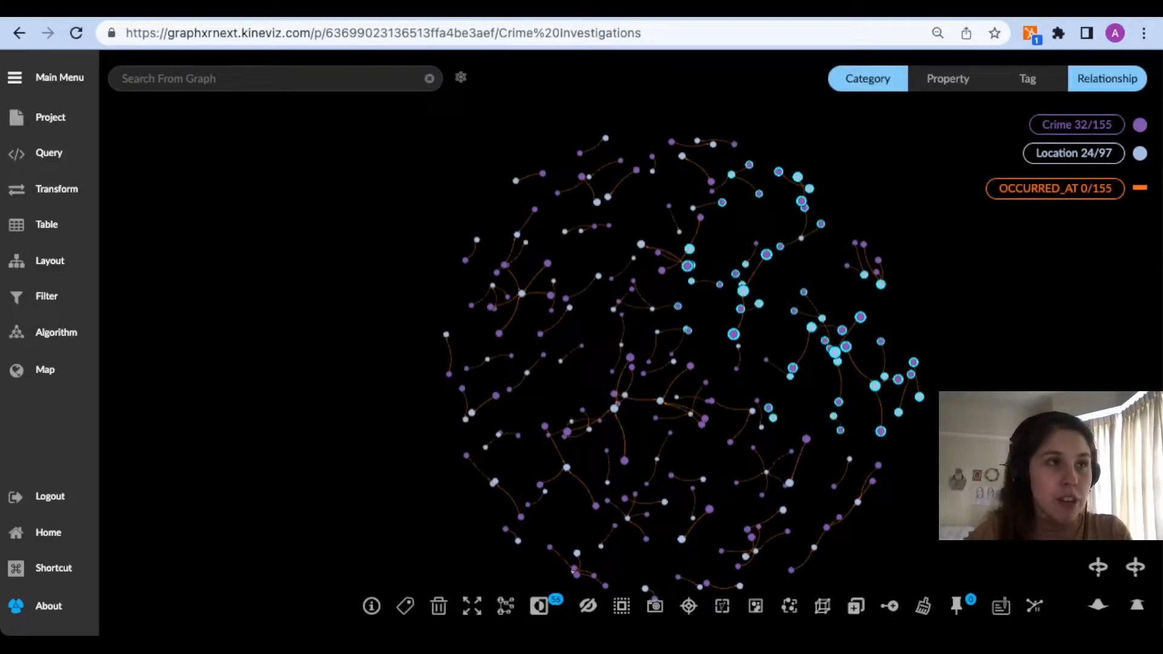
Remove the upper group and the remaining box-selected regions from the selection, leaving no node selected.
{"action": "left_click_drag", "start_coordinate": [697, 142], "coordinate": [857, 220], "text": "alt"}
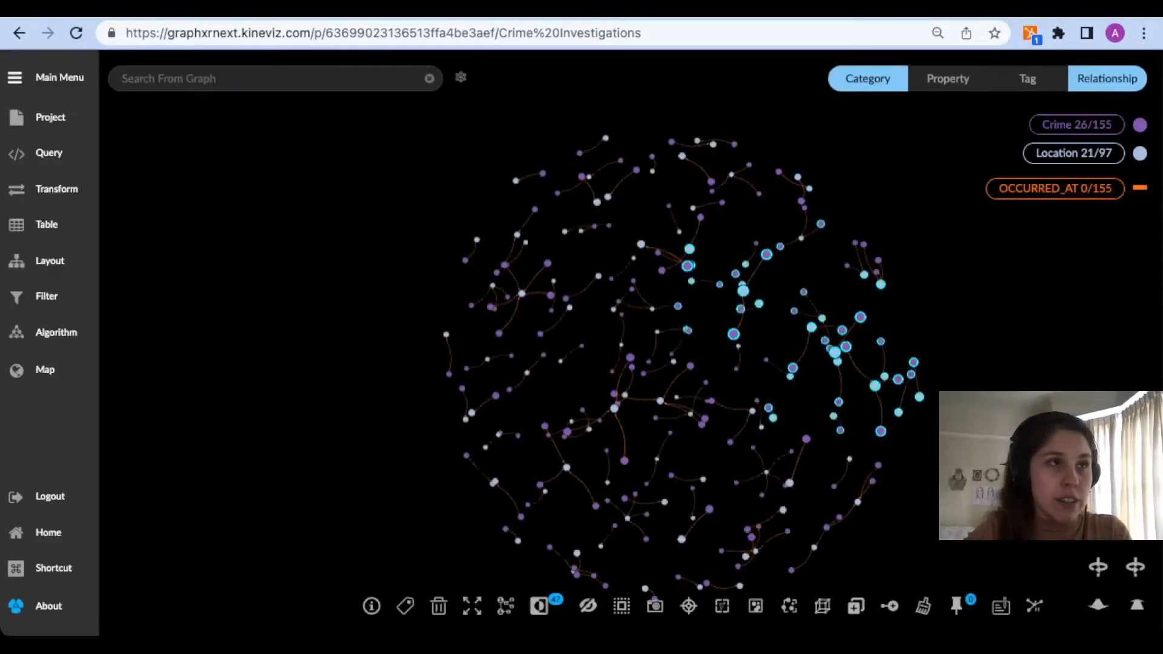
{"action": "left_click_drag", "start_coordinate": [645, 219], "coordinate": [993, 467], "text": "alt"}
{"action": "left_click_drag", "start_coordinate": [724, 210], "coordinate": [1096, 304], "text": "alt"}
{"action": "key", "text": "Escape"}
Select the Location node in the upper middle that links four crimes and trace its neighbors to level 1.
{"action": "left_click_drag", "start_coordinate": [618, 313], "coordinate": [841, 290]}
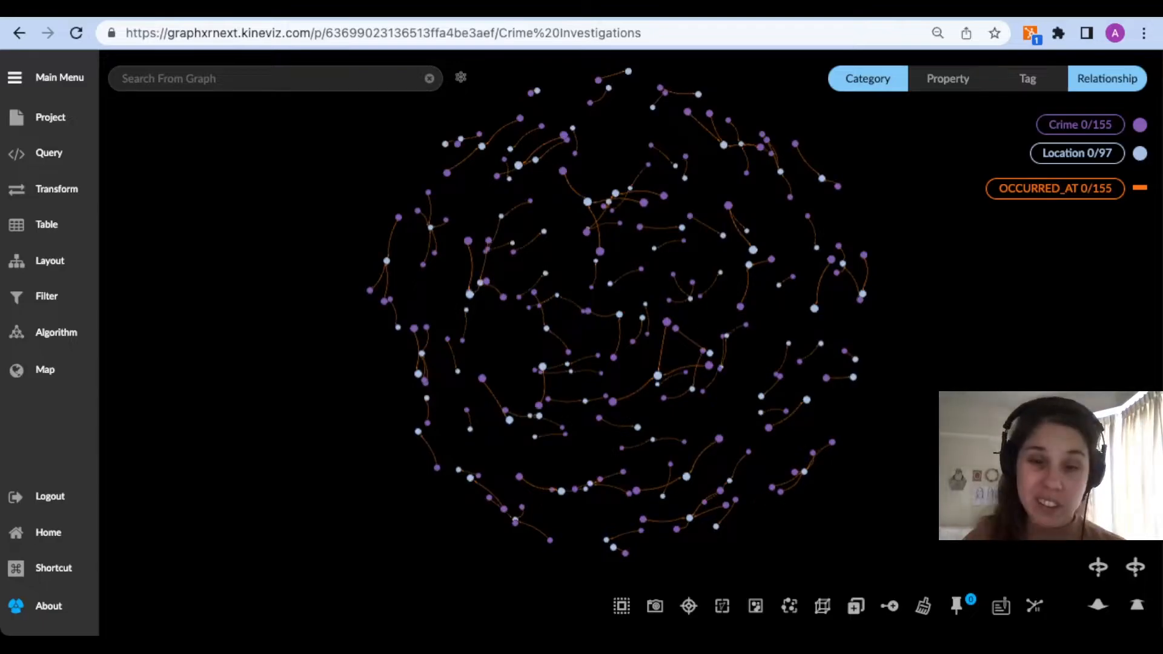
{"action": "scroll", "coordinate": [672, 376], "scroll_direction": "up", "scroll_amount": 3}
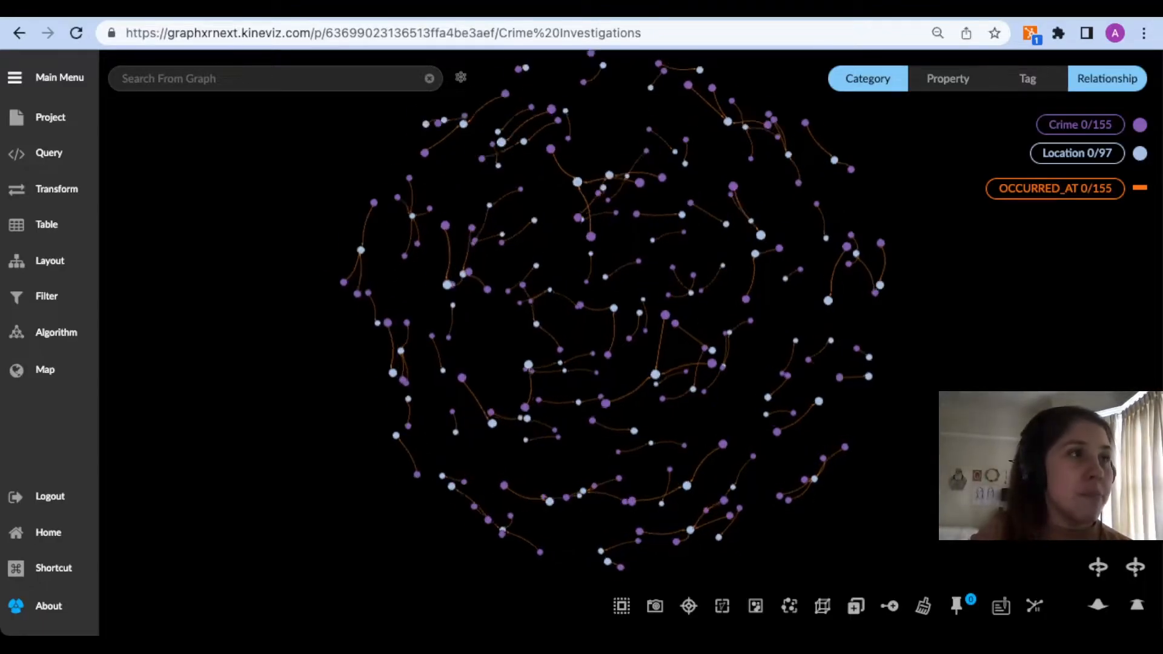
{"action": "scroll", "coordinate": [672, 375], "scroll_direction": "down", "scroll_amount": 4}
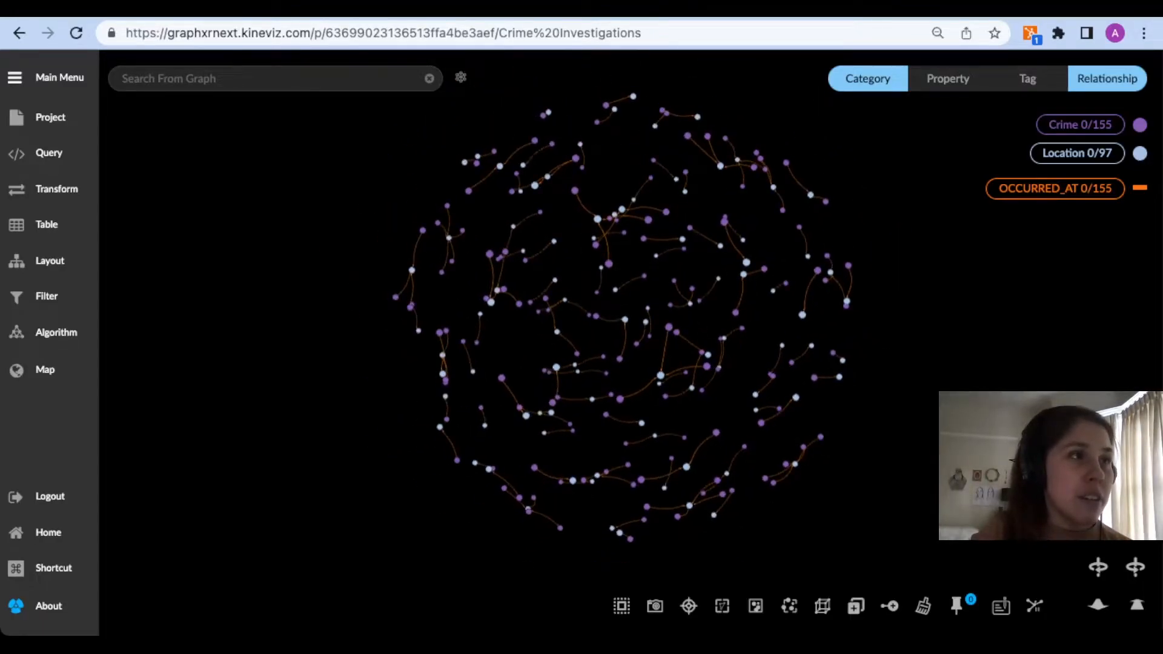
{"action": "left_click_drag", "start_coordinate": [672, 303], "coordinate": [624, 381]}
{"action": "scroll", "coordinate": [791, 314], "scroll_direction": "up", "scroll_amount": 2}
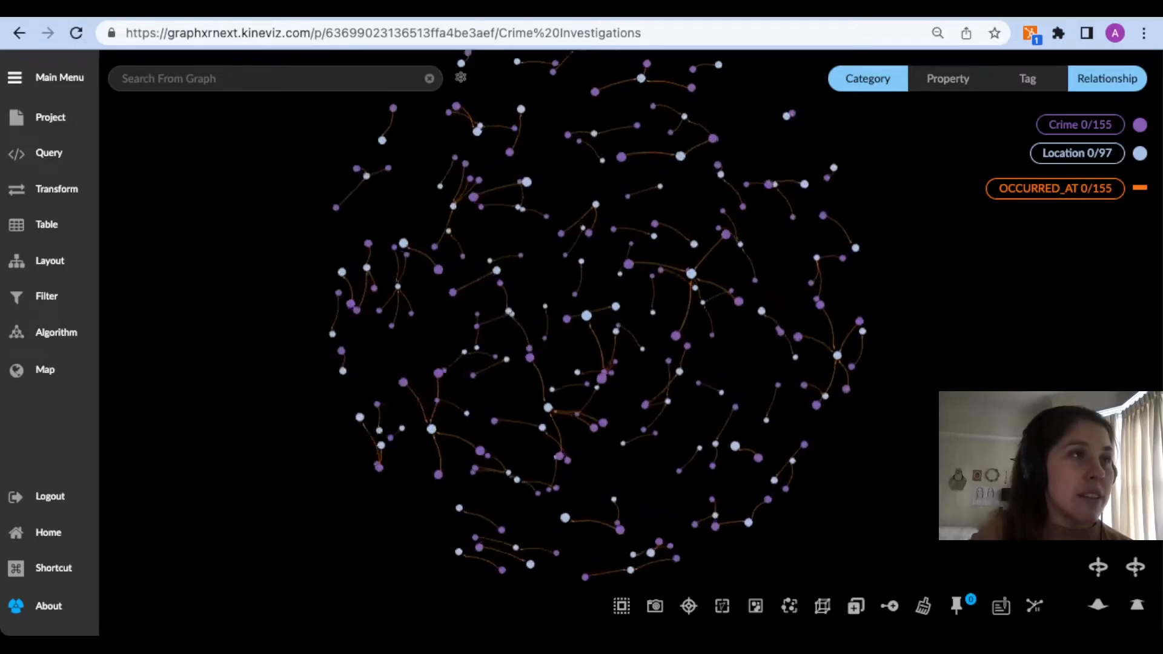
{"action": "scroll", "coordinate": [787, 339], "scroll_direction": "up", "scroll_amount": 3}
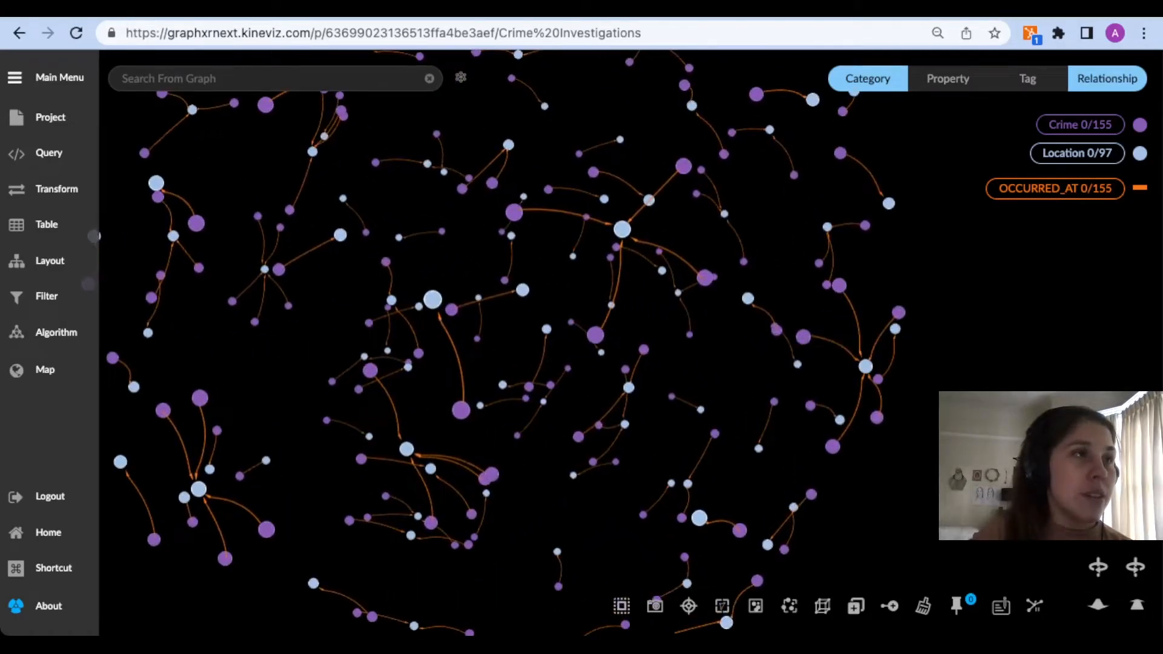
{"action": "left_click", "coordinate": [622, 229]}
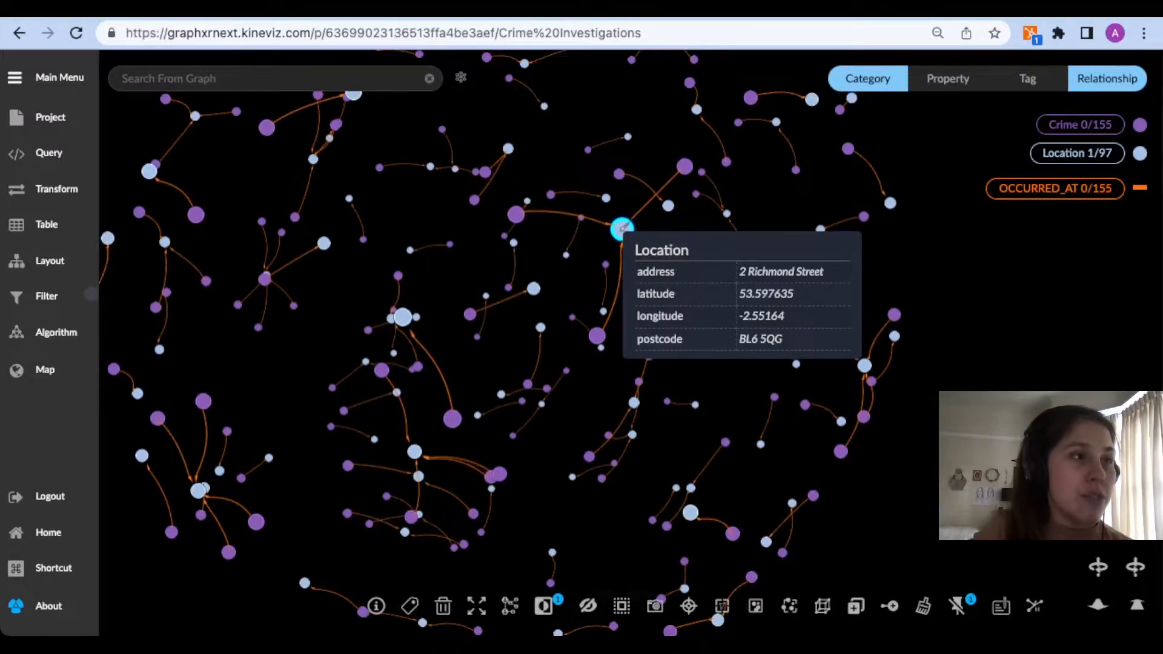
{"action": "left_click", "coordinate": [510, 606]}
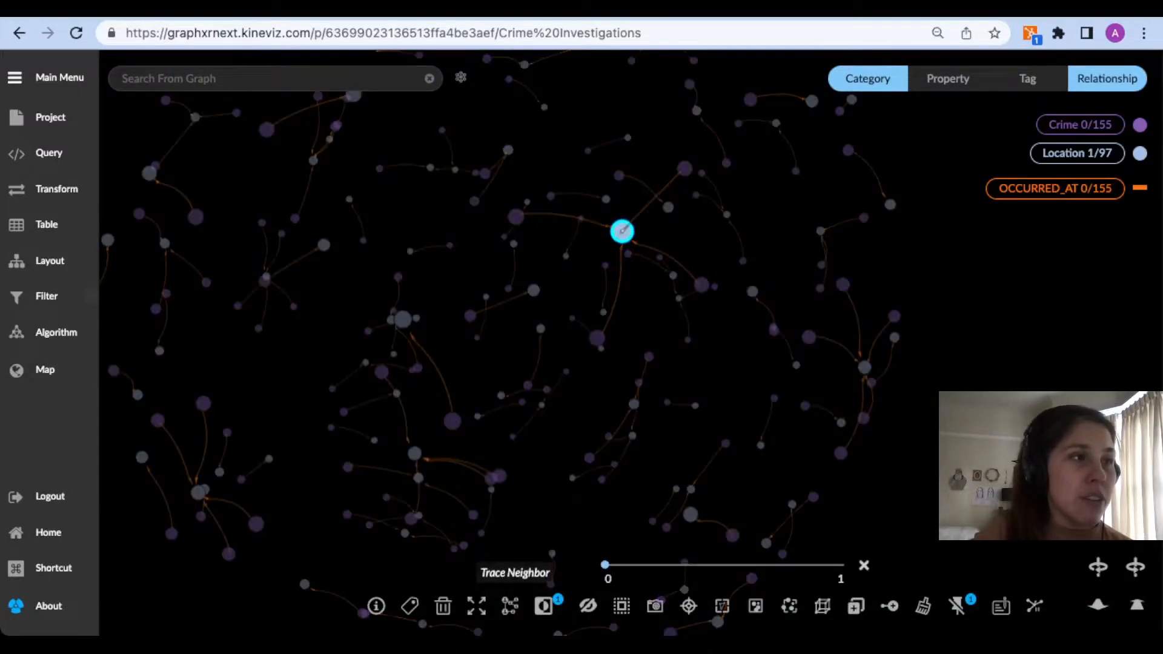
{"action": "left_click_drag", "start_coordinate": [605, 564], "coordinate": [843, 564]}
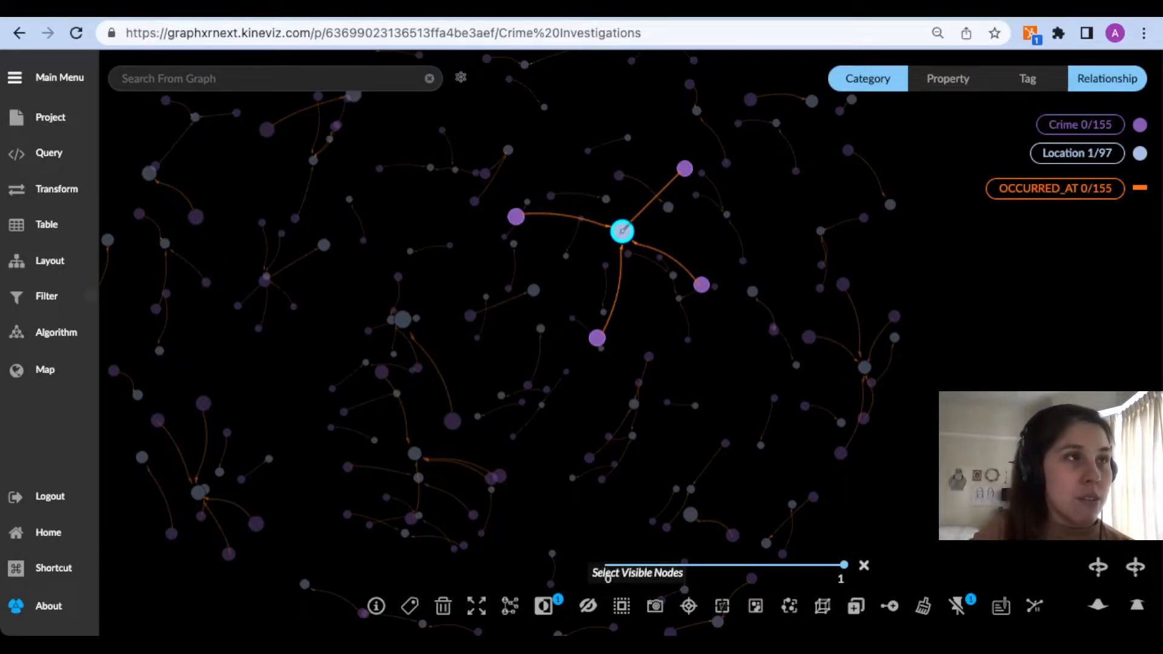
Select the traced Location node with its Crime neighbors, invert the selection and hide all the other nodes.
{"action": "left_click", "coordinate": [606, 566]}
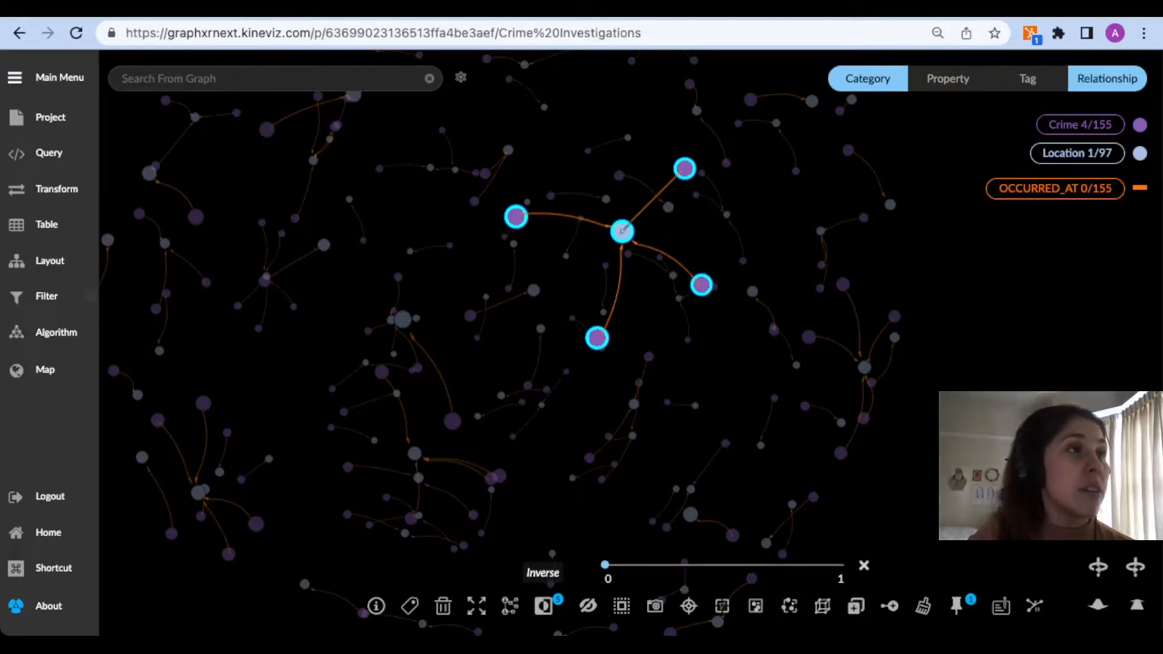
{"action": "left_click", "coordinate": [543, 605]}
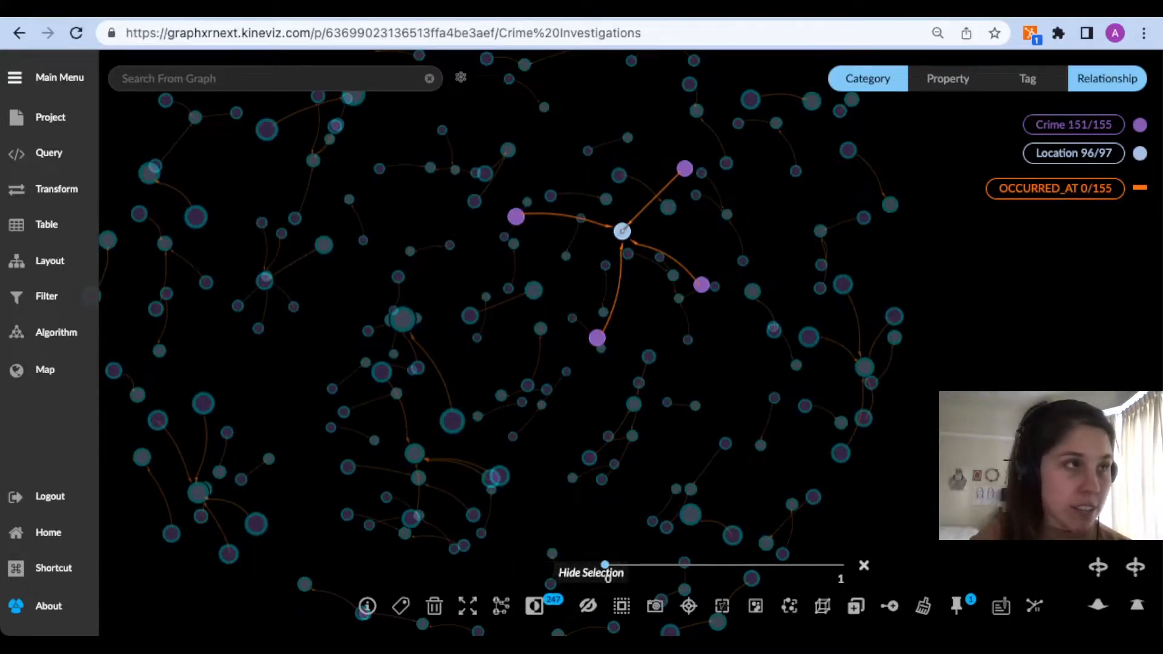
{"action": "left_click", "coordinate": [587, 605]}
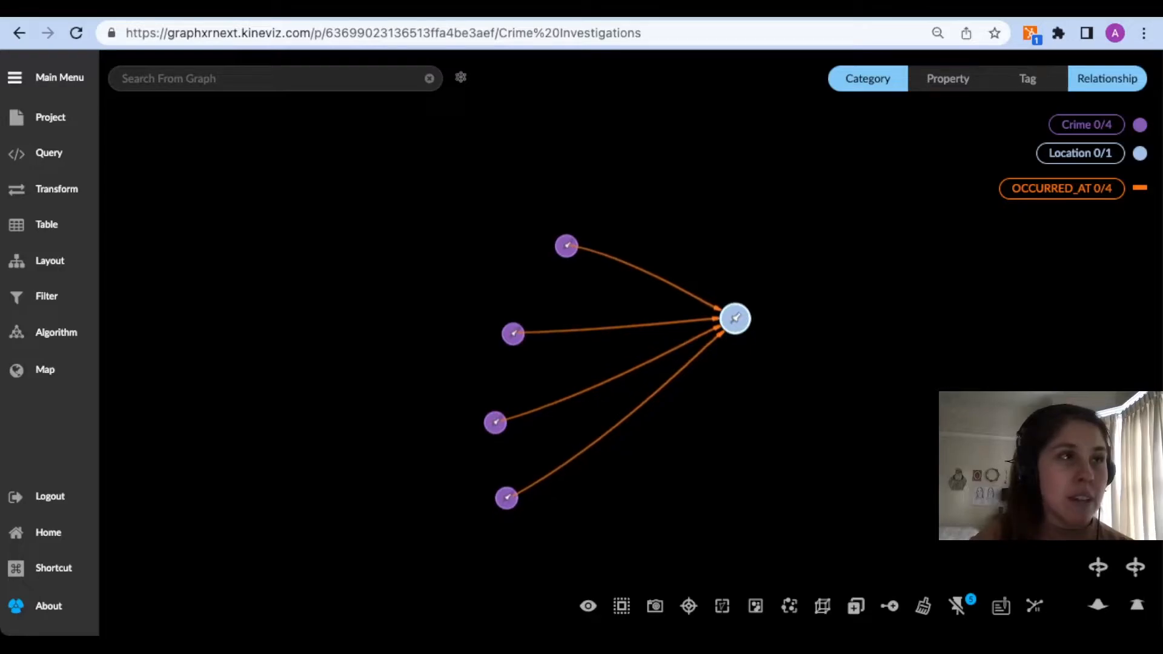
Turn on Hide Pin Icon in the project settings so the nodes are drawn without pins.
{"action": "mouse_move", "coordinate": [738, 321]}
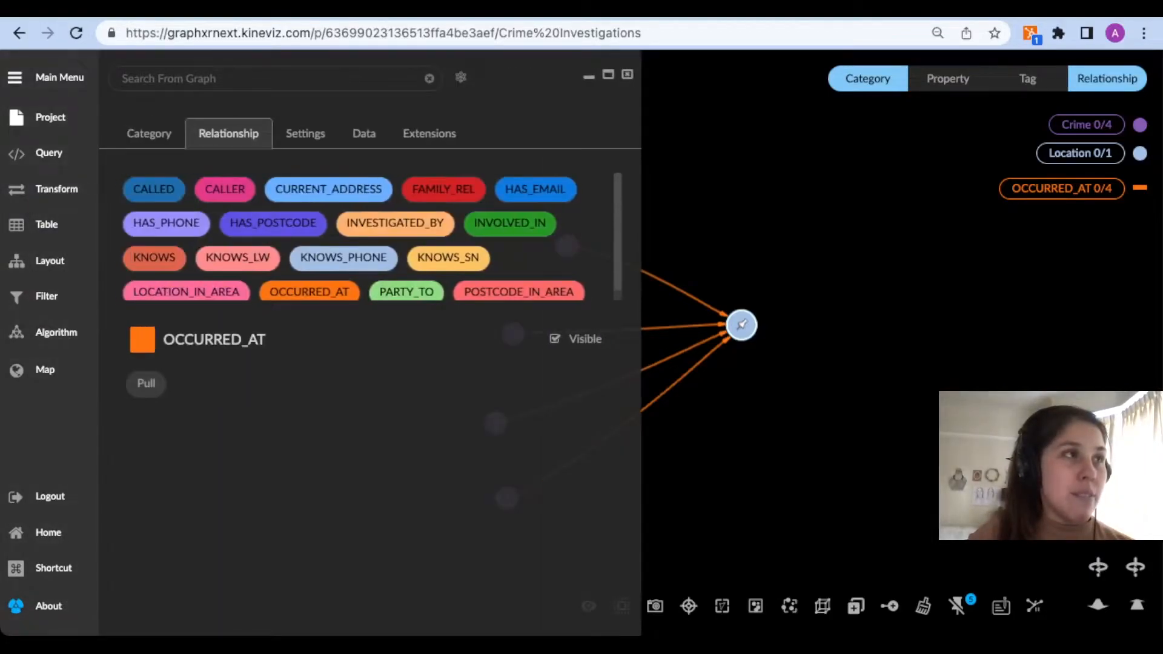
{"action": "left_click", "coordinate": [305, 133]}
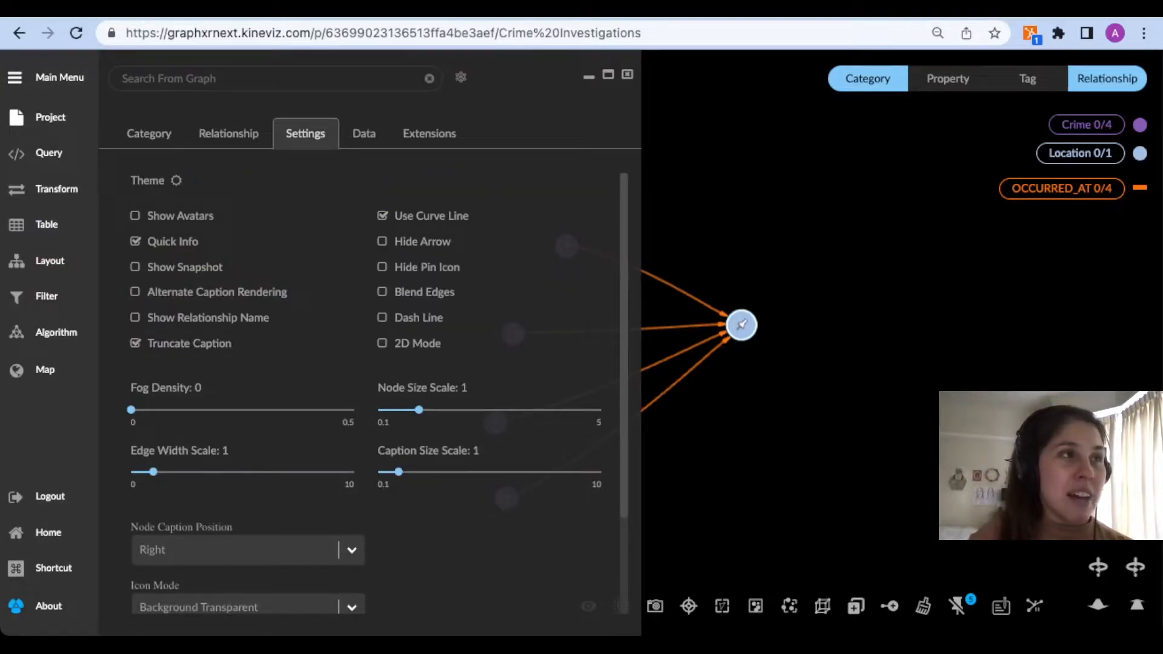
{"action": "left_click", "coordinate": [382, 267]}
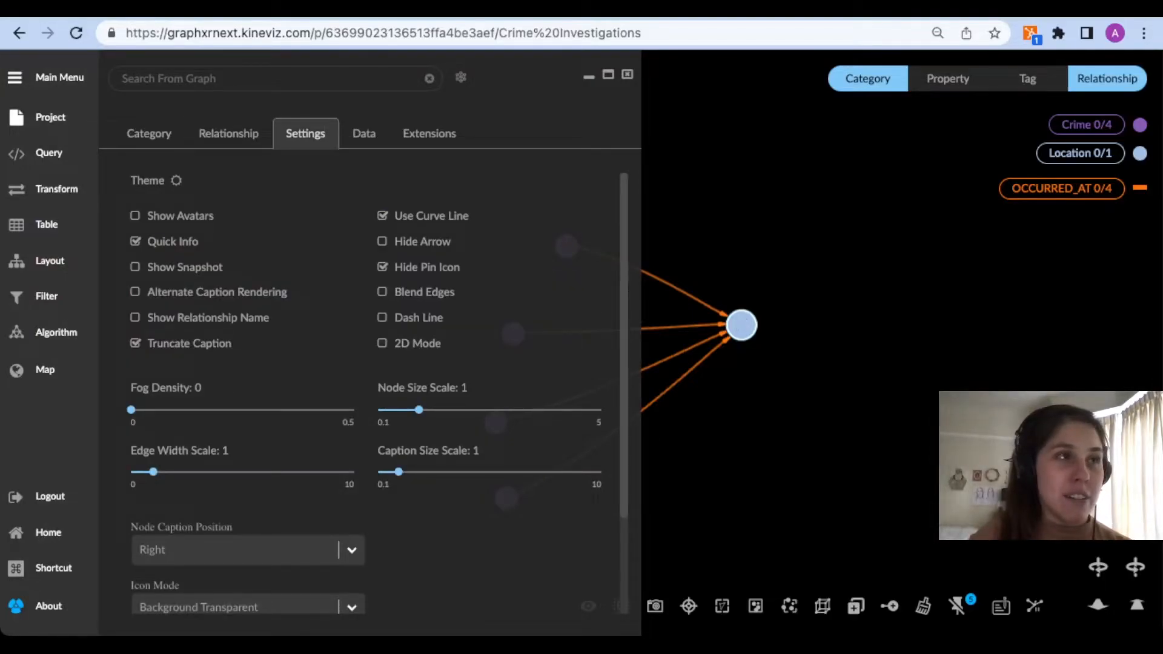
Close the project settings and bring all hidden nodes back into the graph.
{"action": "key", "text": "Escape"}
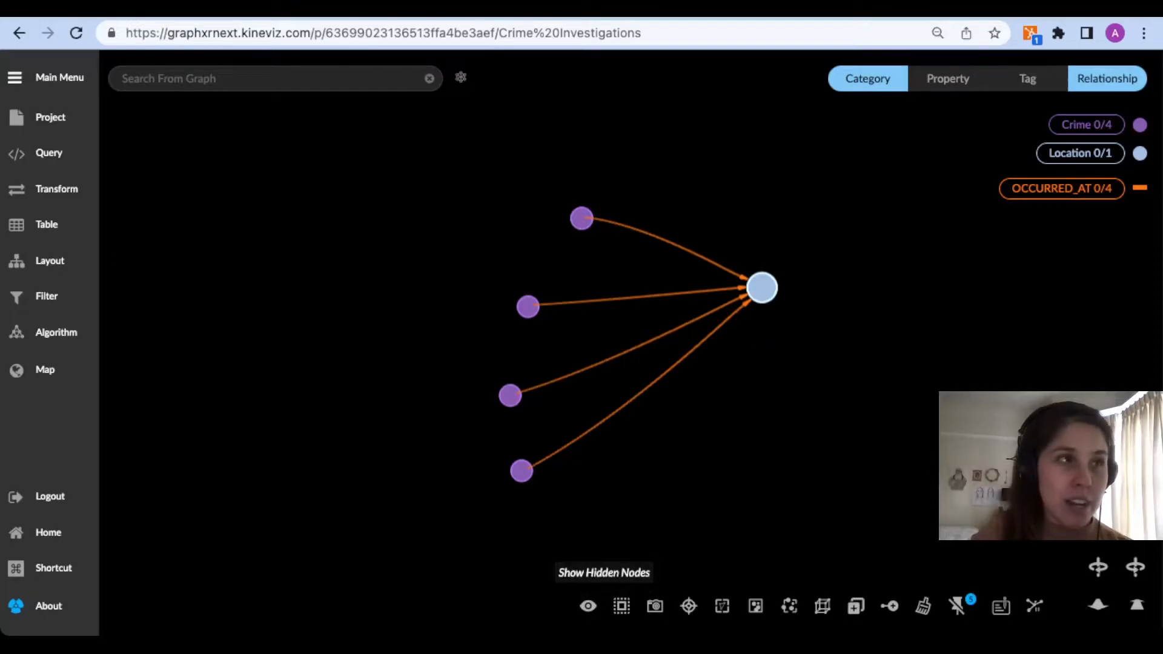
{"action": "left_click", "coordinate": [587, 606]}
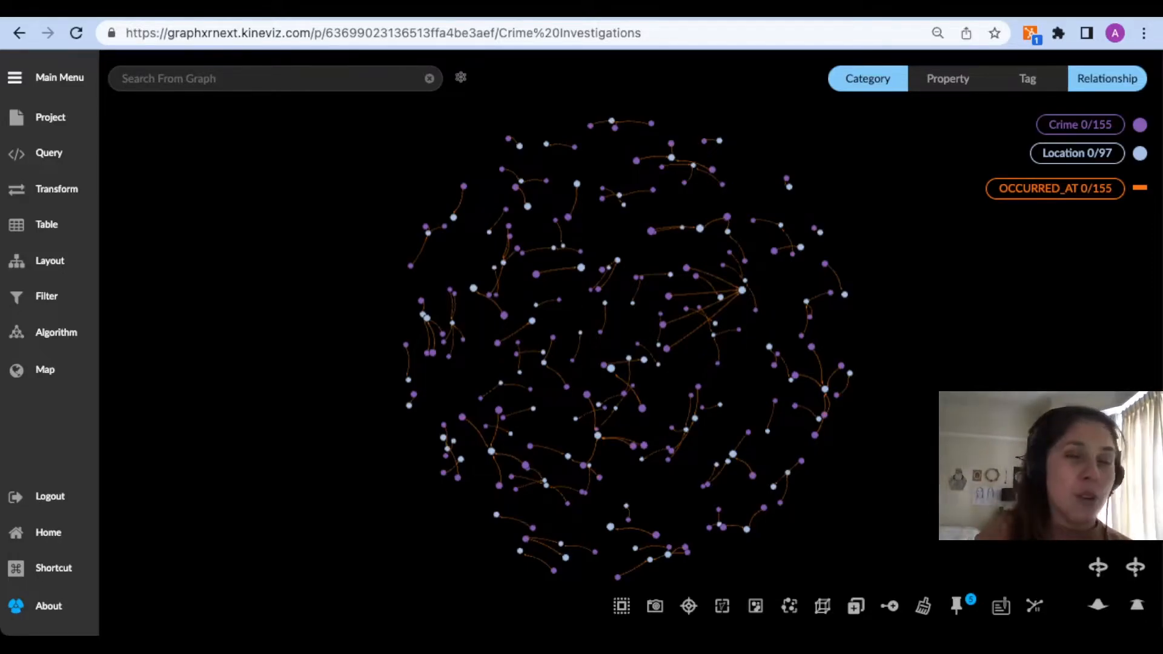
Review the property columns of the Crime and Location categories in a widened data table.
{"action": "left_click", "coordinate": [46, 225]}
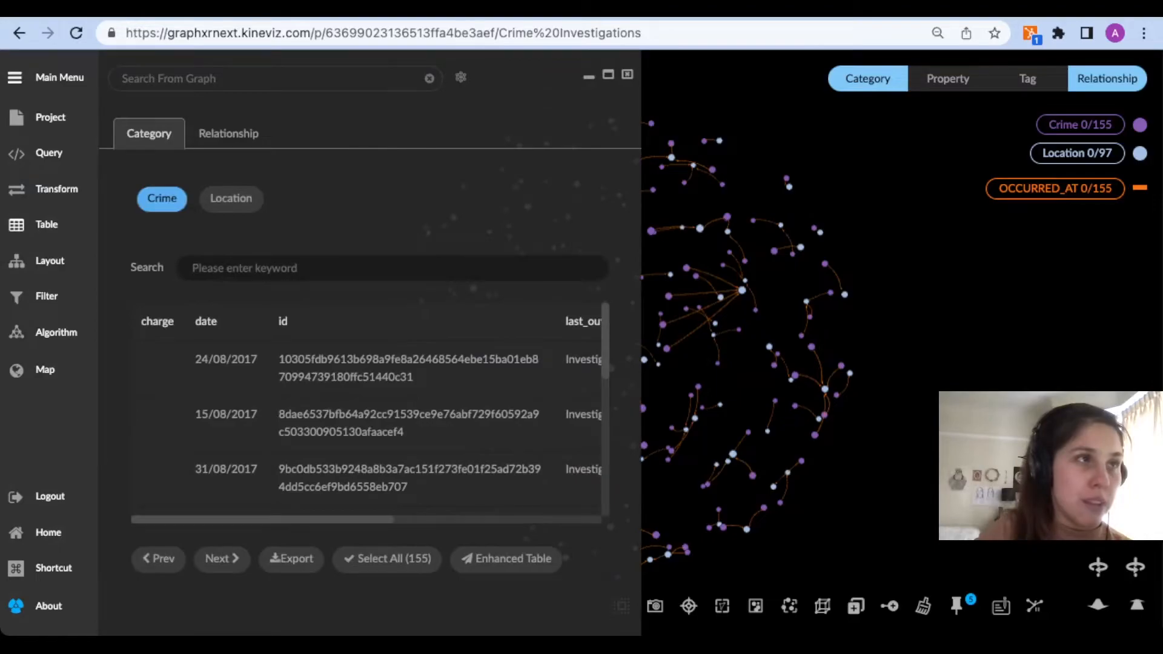
{"action": "left_click_drag", "start_coordinate": [640, 364], "coordinate": [854, 363]}
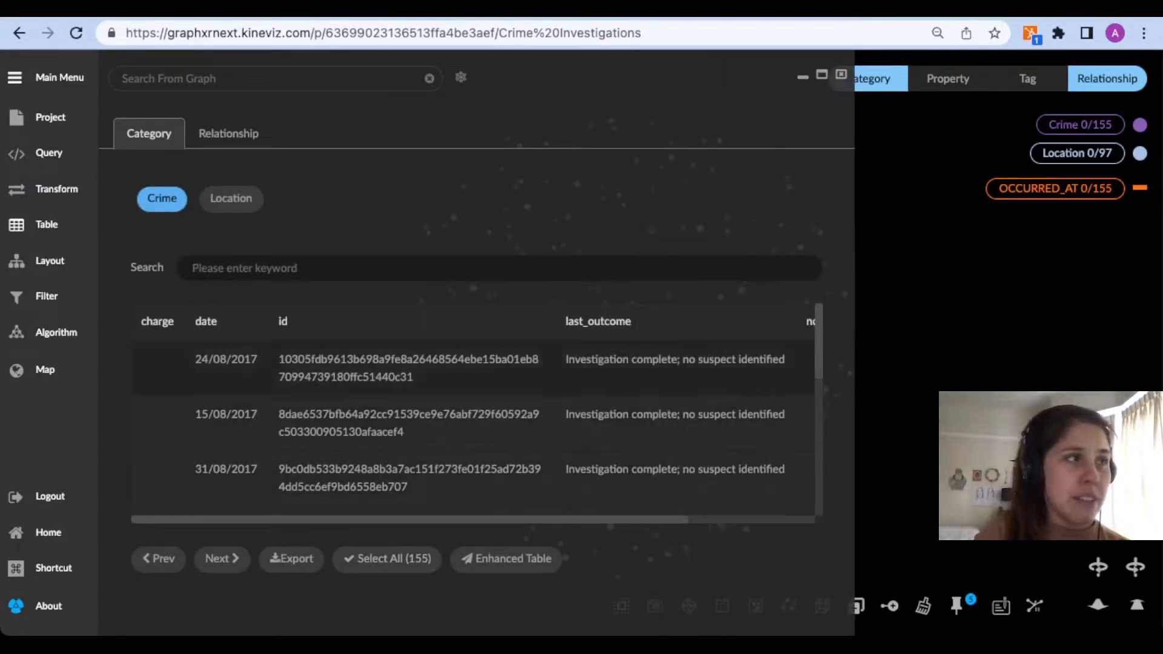
{"action": "scroll", "coordinate": [473, 418], "scroll_direction": "right", "scroll_amount": 5}
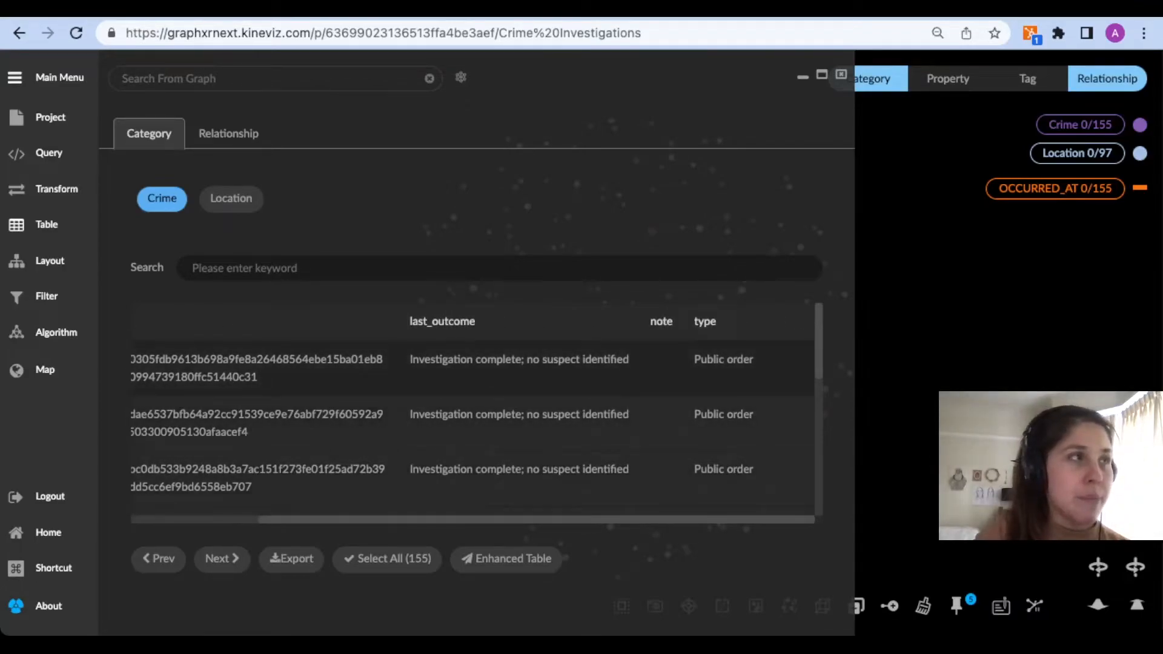
{"action": "left_click", "coordinate": [231, 198]}
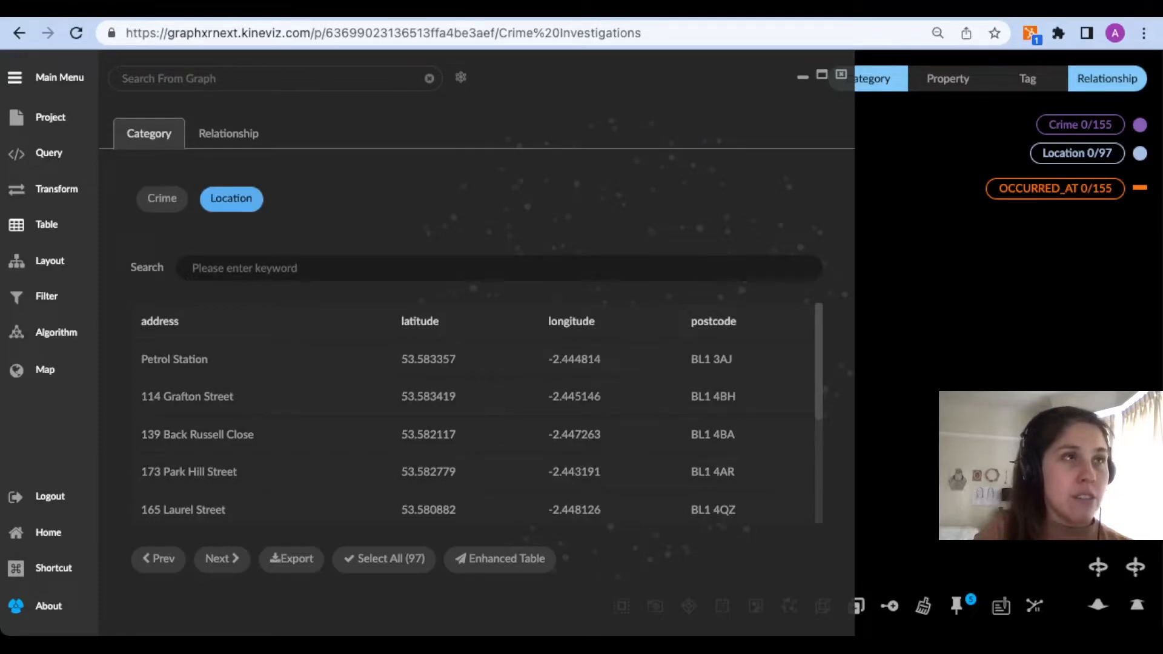
{"action": "key", "text": "Escape"}
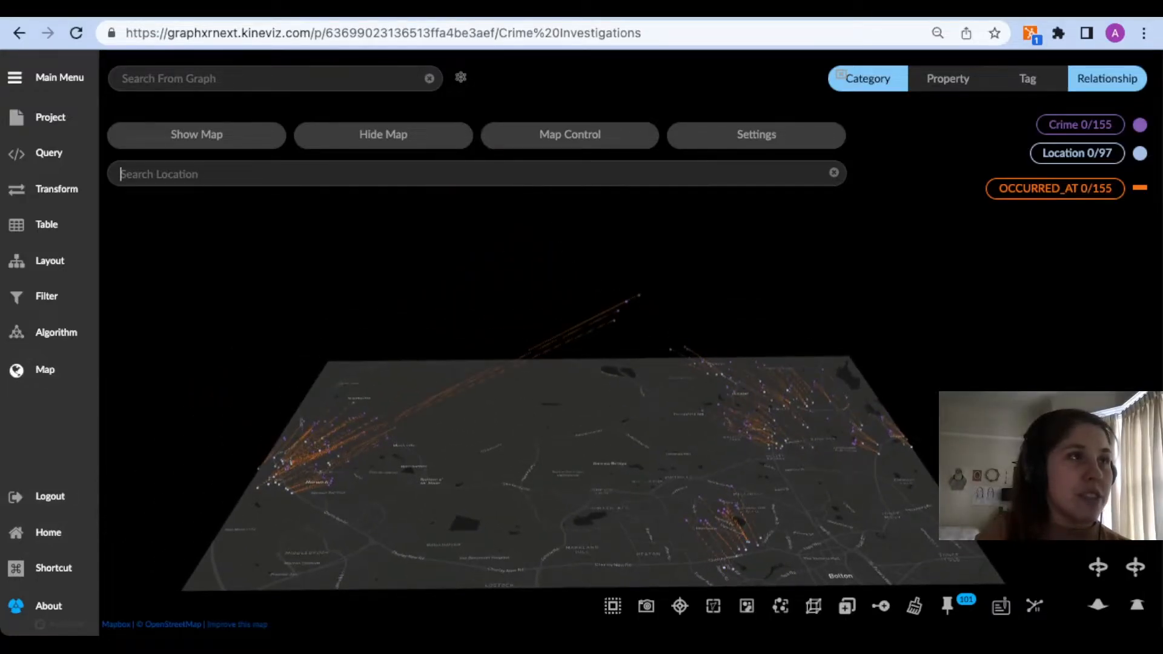
Try the Google map server and switch the base map to OpenStreetMap.
{"action": "left_click", "coordinate": [755, 134]}
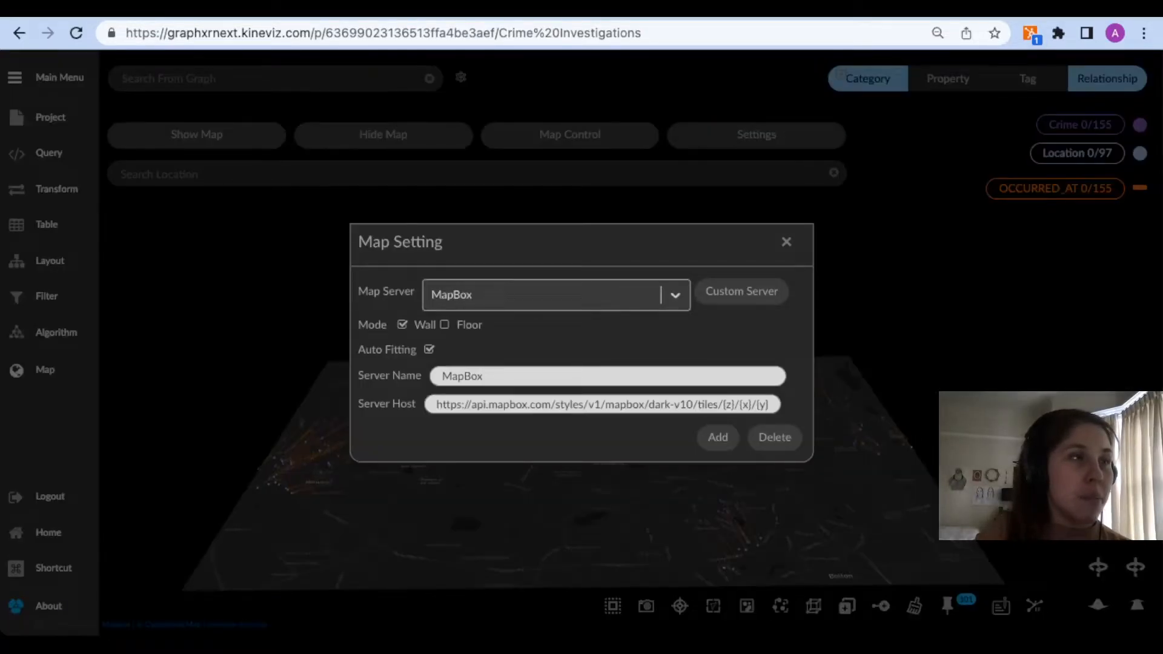
{"action": "left_click", "coordinate": [556, 295]}
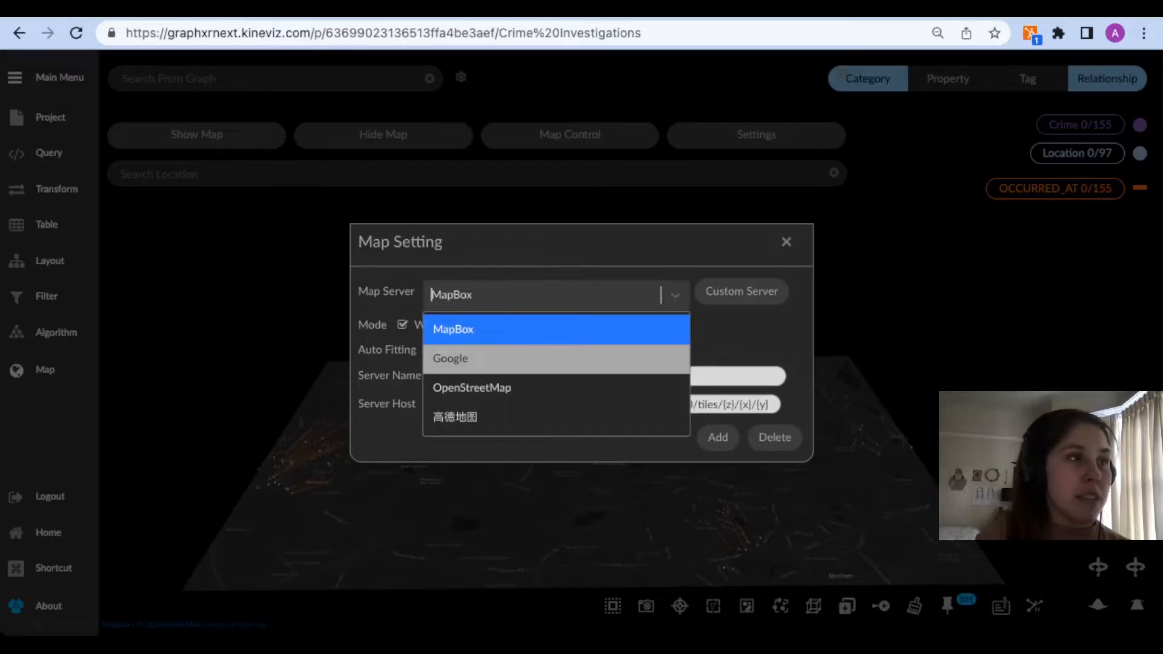
{"action": "left_click", "coordinate": [555, 359]}
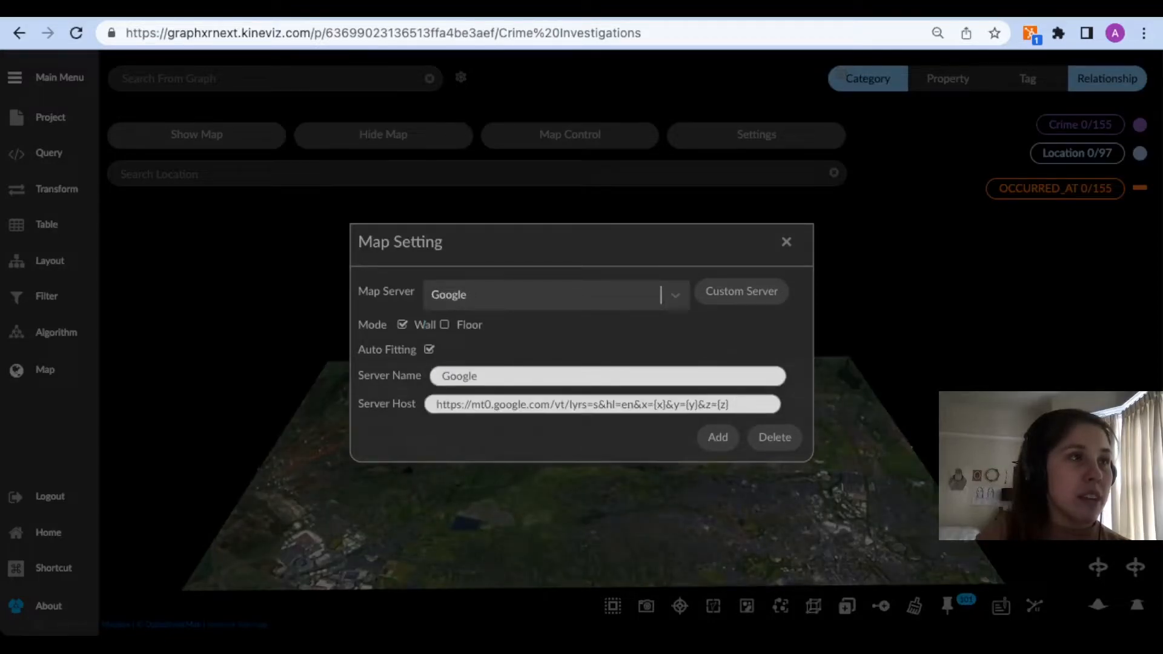
{"action": "left_click", "coordinate": [545, 294]}
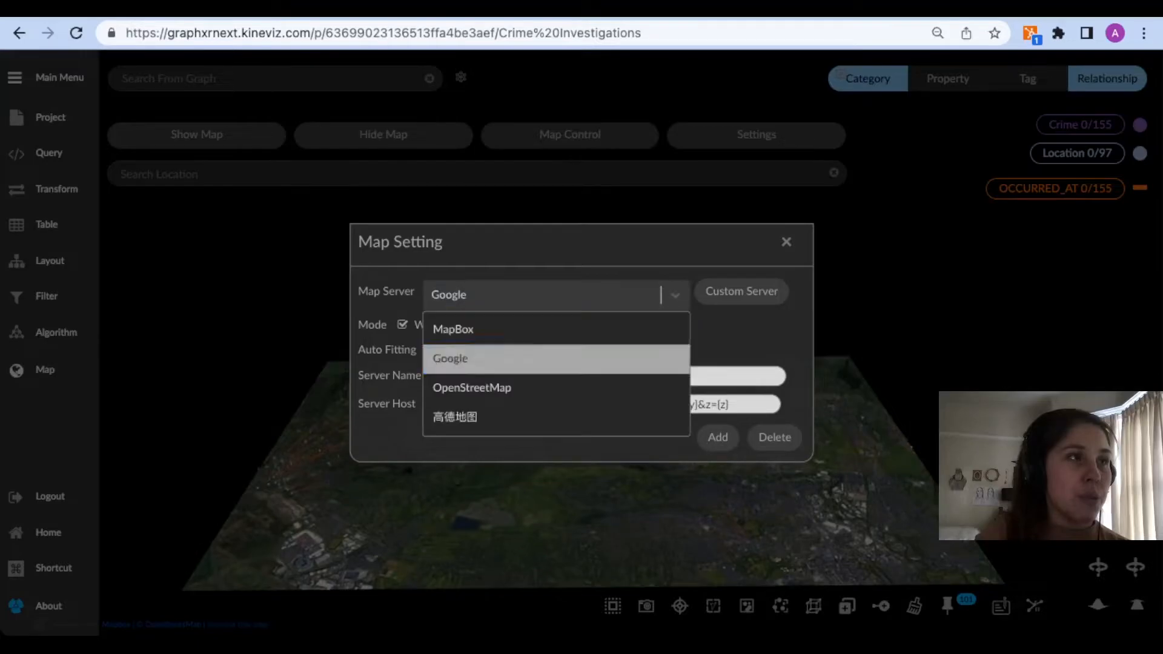
{"action": "left_click", "coordinate": [555, 386]}
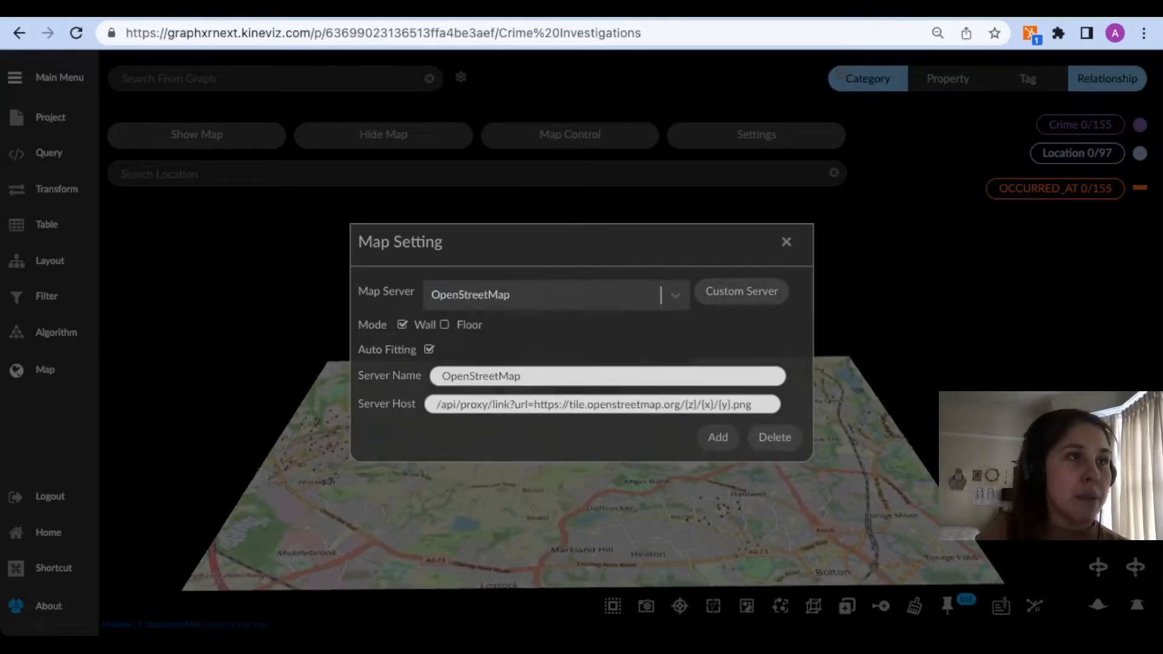
{"action": "key", "text": "Escape"}
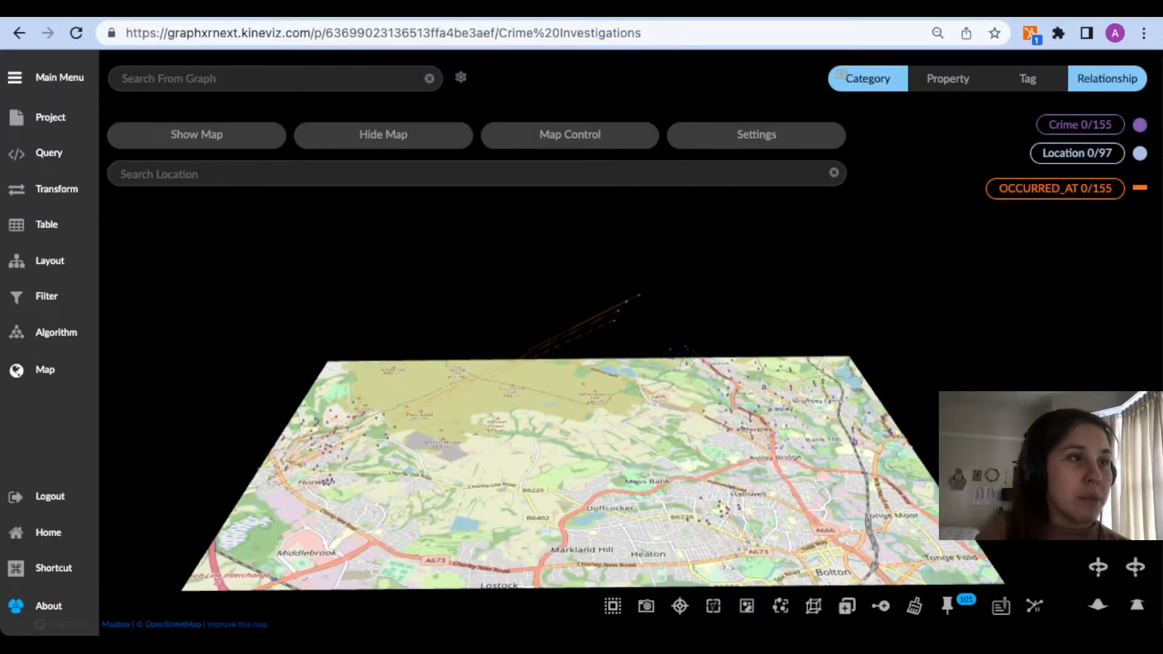
Recolor the Crime nodes red (#d62728) and the OCCURRED_AT relationships purple.
{"action": "scroll", "coordinate": [593, 472], "scroll_direction": "up", "scroll_amount": 2}
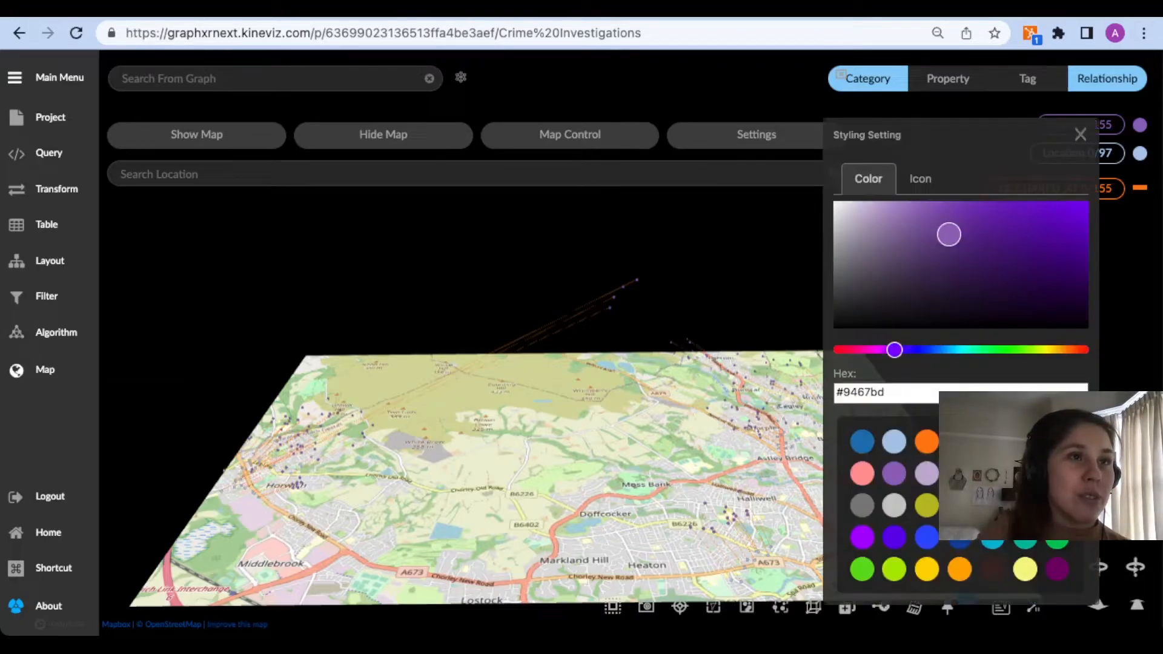
{"action": "left_click", "coordinate": [1056, 441]}
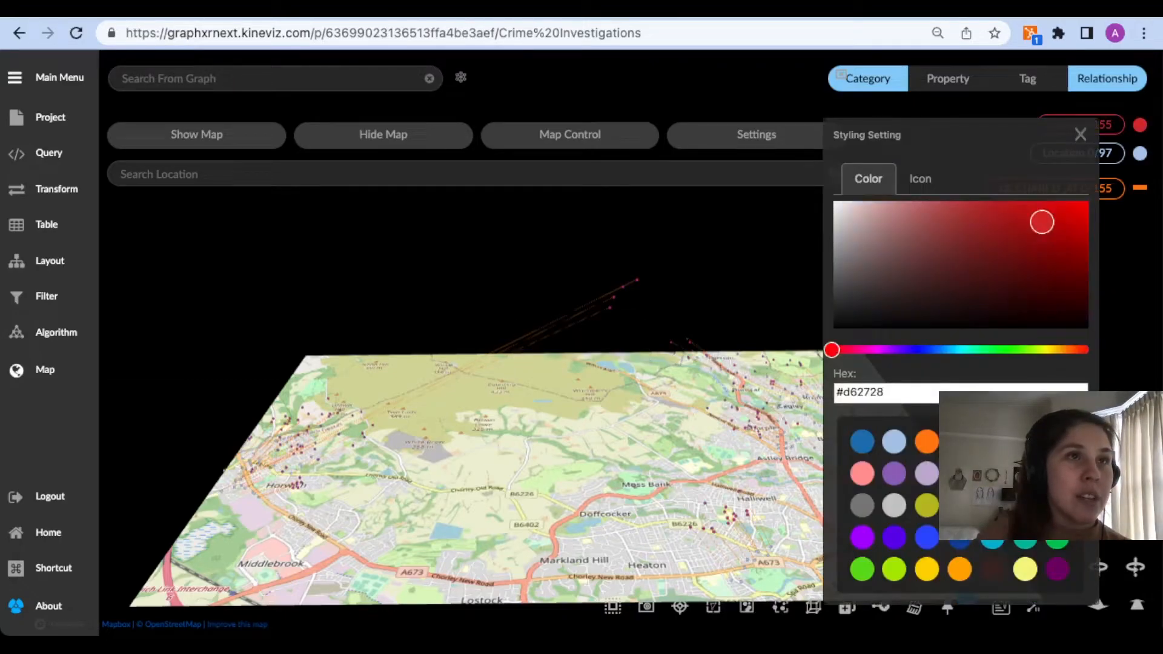
{"action": "left_click", "coordinate": [1079, 134]}
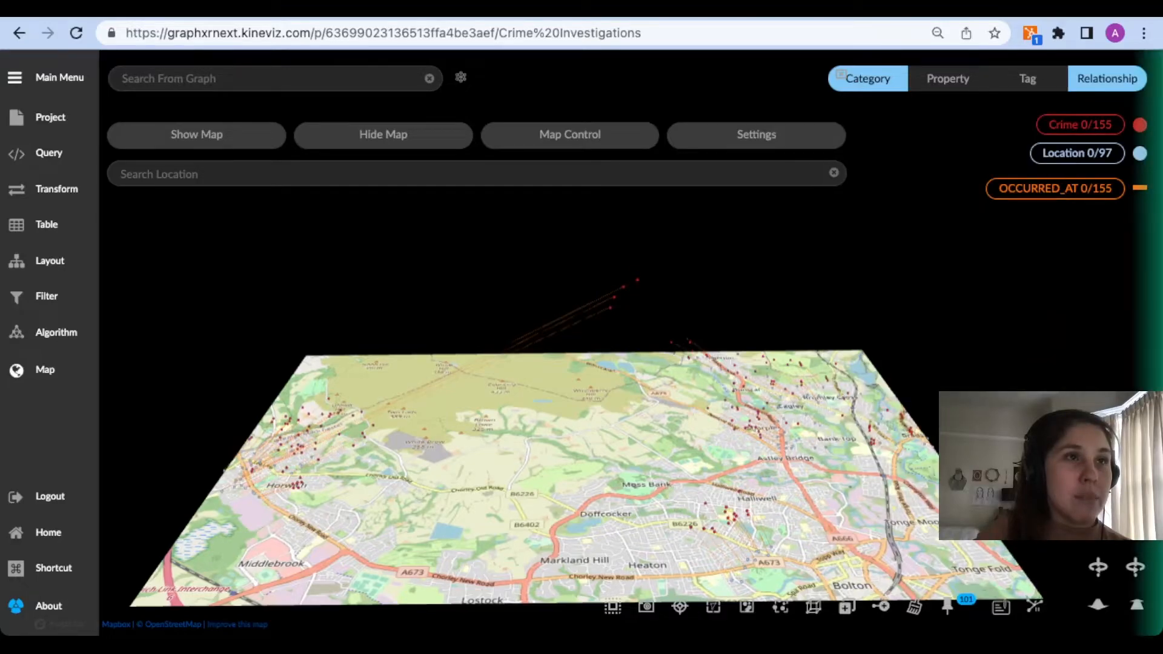
{"action": "left_click", "coordinate": [1139, 188]}
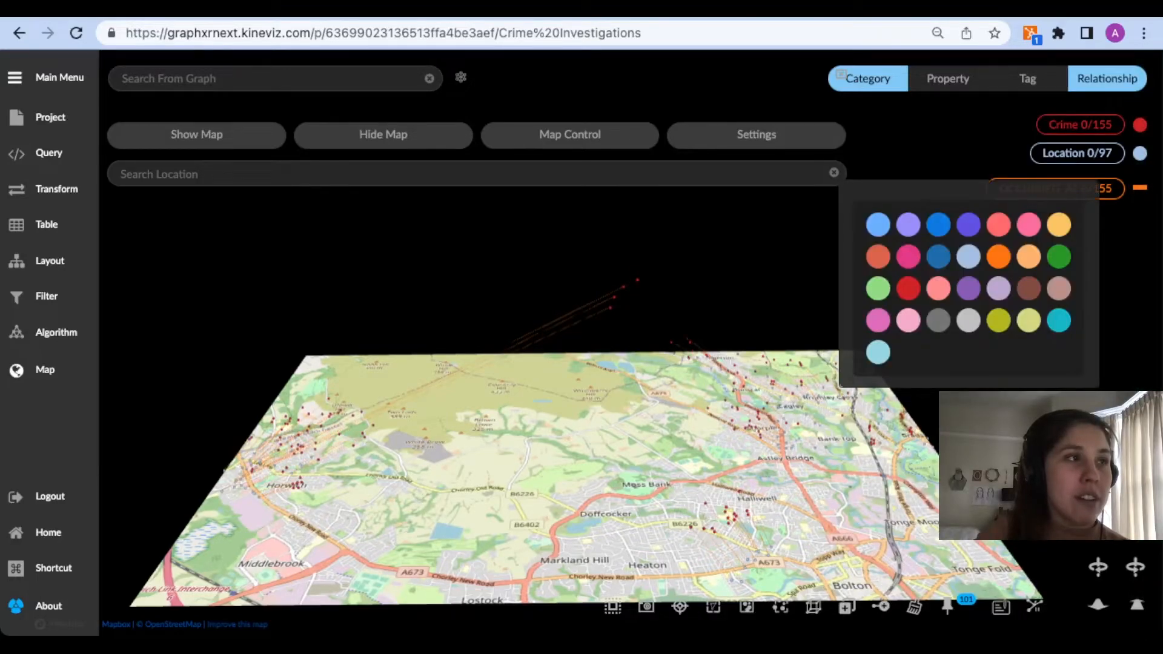
{"action": "left_click", "coordinate": [968, 224]}
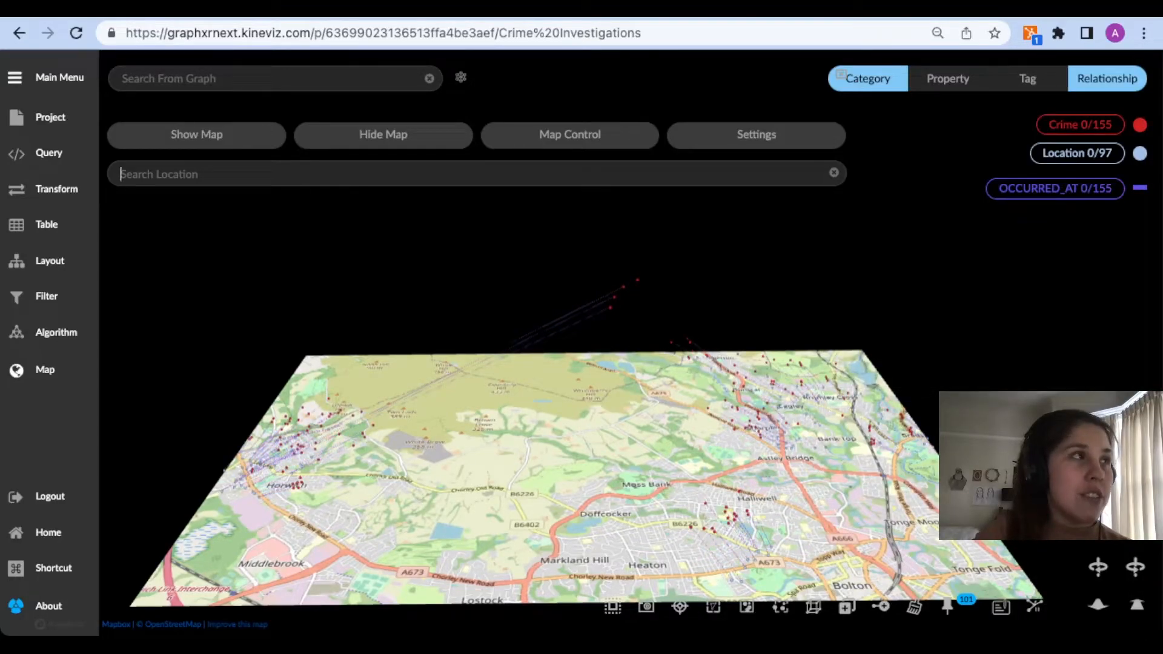
Set the Node Size Scale to 2.2 and the Edge Width Scale to 4.5 in the project settings.
{"action": "left_click", "coordinate": [50, 117]}
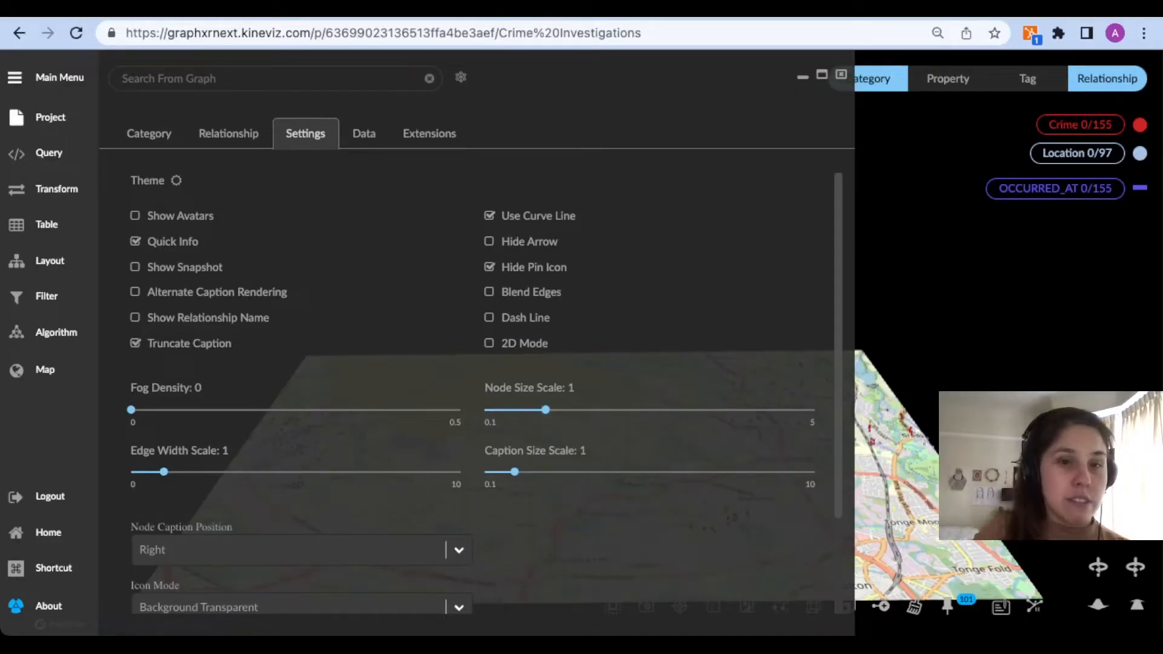
{"action": "left_click_drag", "start_coordinate": [545, 409], "coordinate": [625, 409]}
{"action": "left_click_drag", "start_coordinate": [164, 471], "coordinate": [279, 471]}
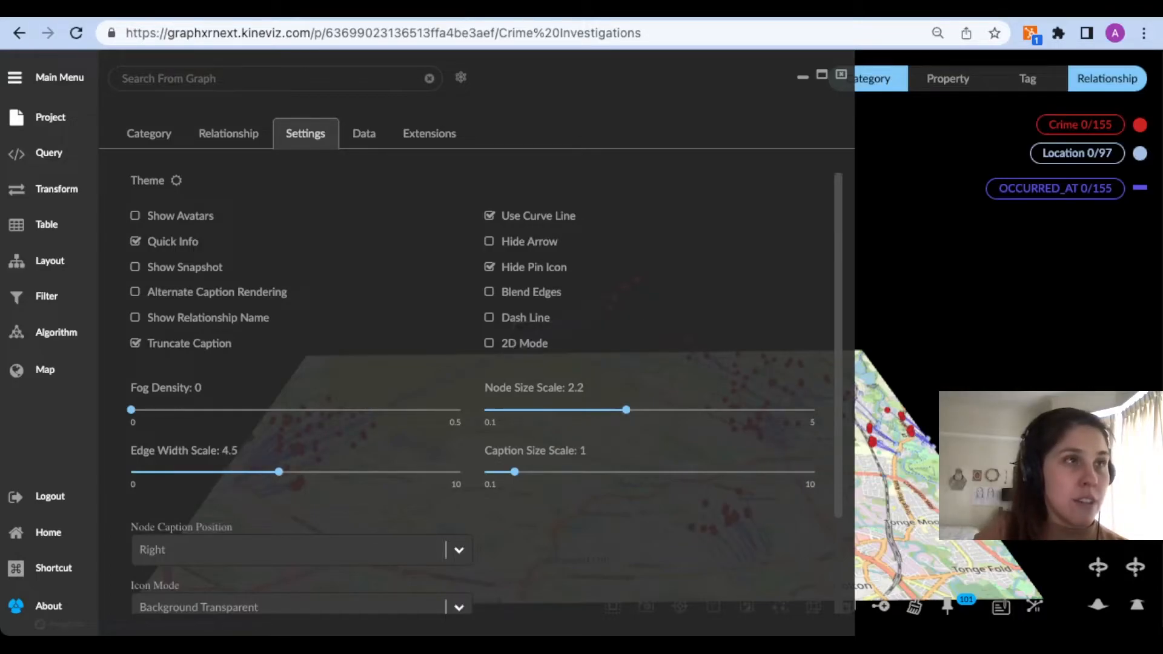
{"action": "left_click", "coordinate": [840, 75]}
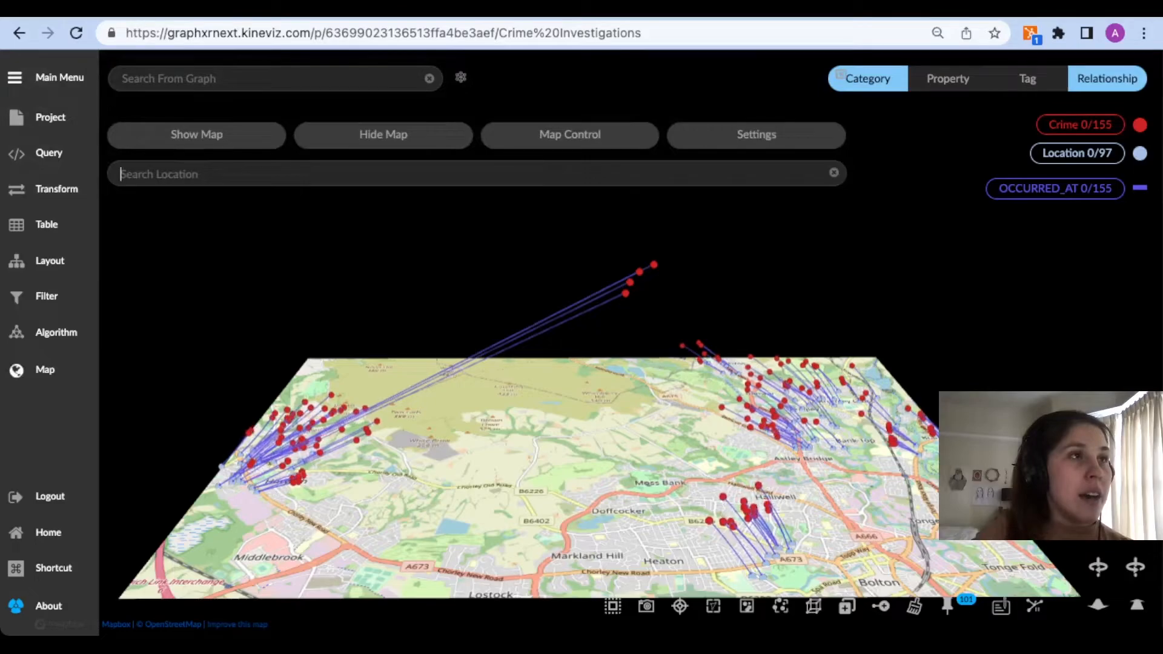
Set the map server to MapBox so the dark base map is used.
{"action": "left_click", "coordinate": [755, 134]}
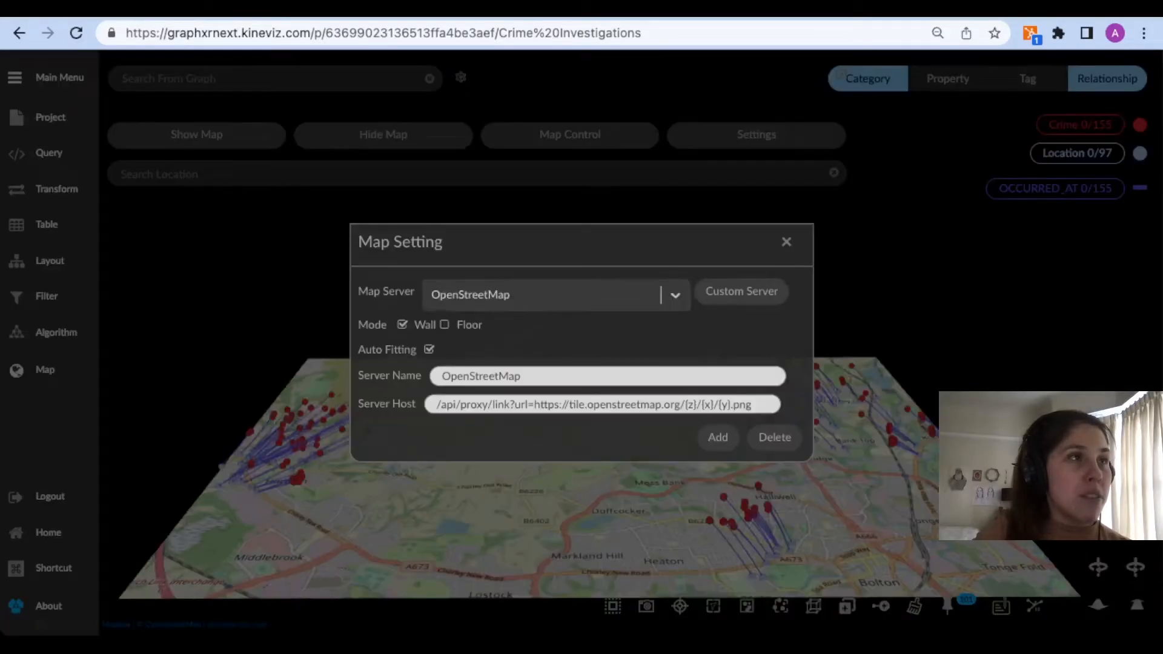
{"action": "left_click", "coordinate": [555, 295]}
{"action": "left_click", "coordinate": [453, 329]}
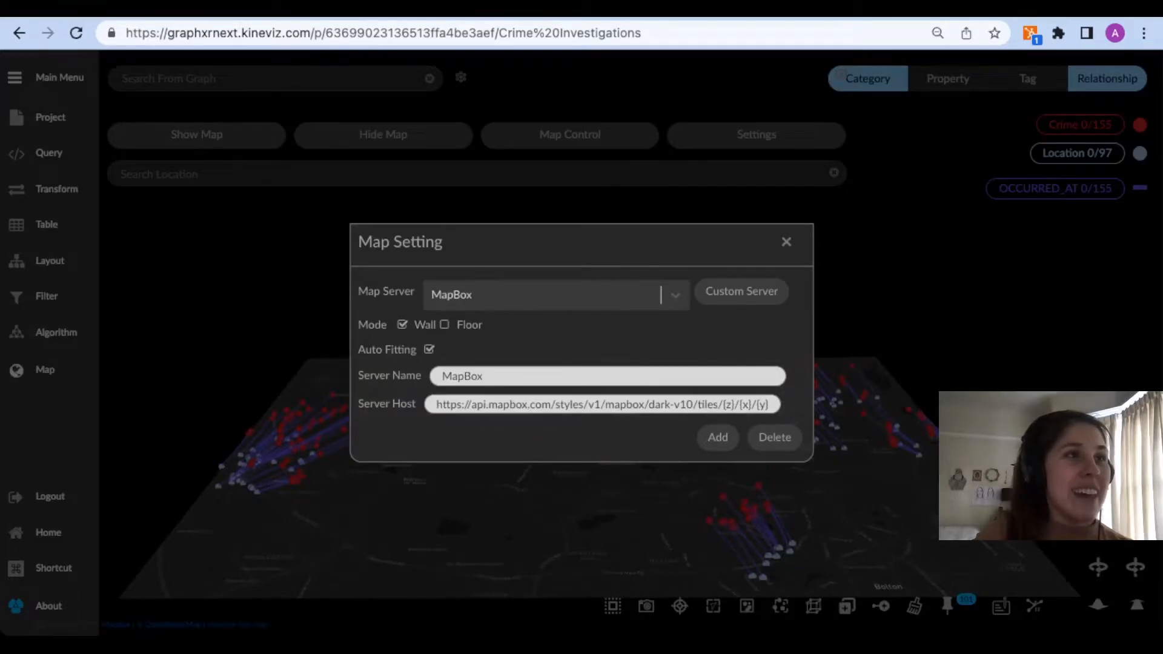
{"action": "key", "text": "Escape"}
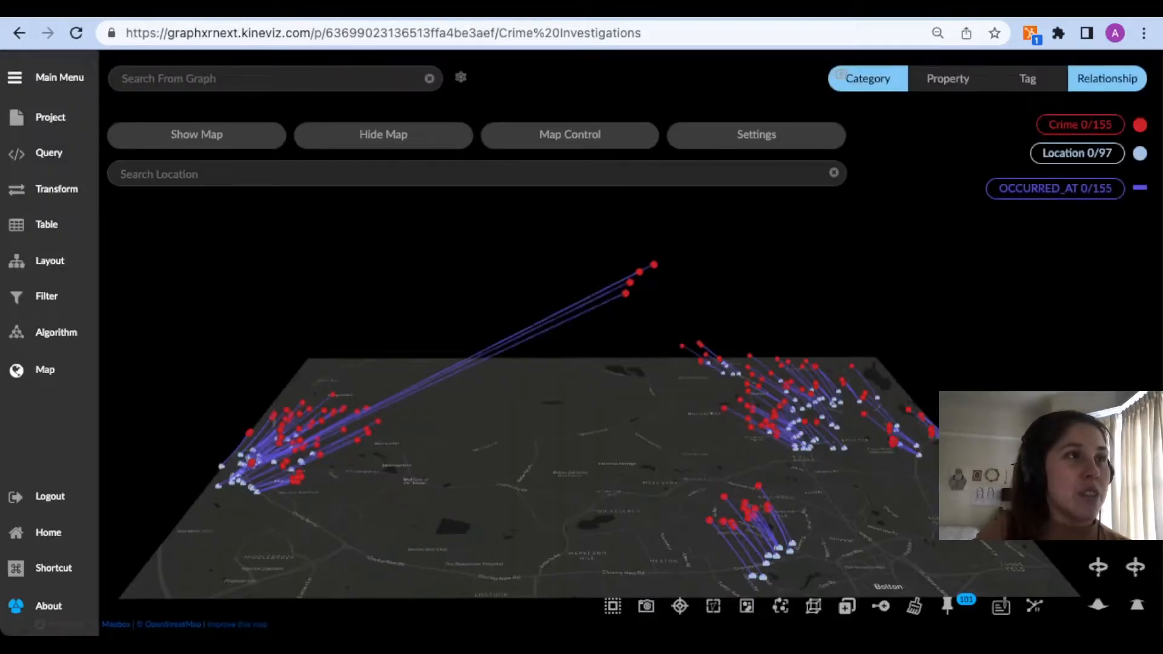
Examine the crime and location clusters on the map at several zoom levels, using Map Control to scale the base map.
{"action": "left_click", "coordinate": [569, 135]}
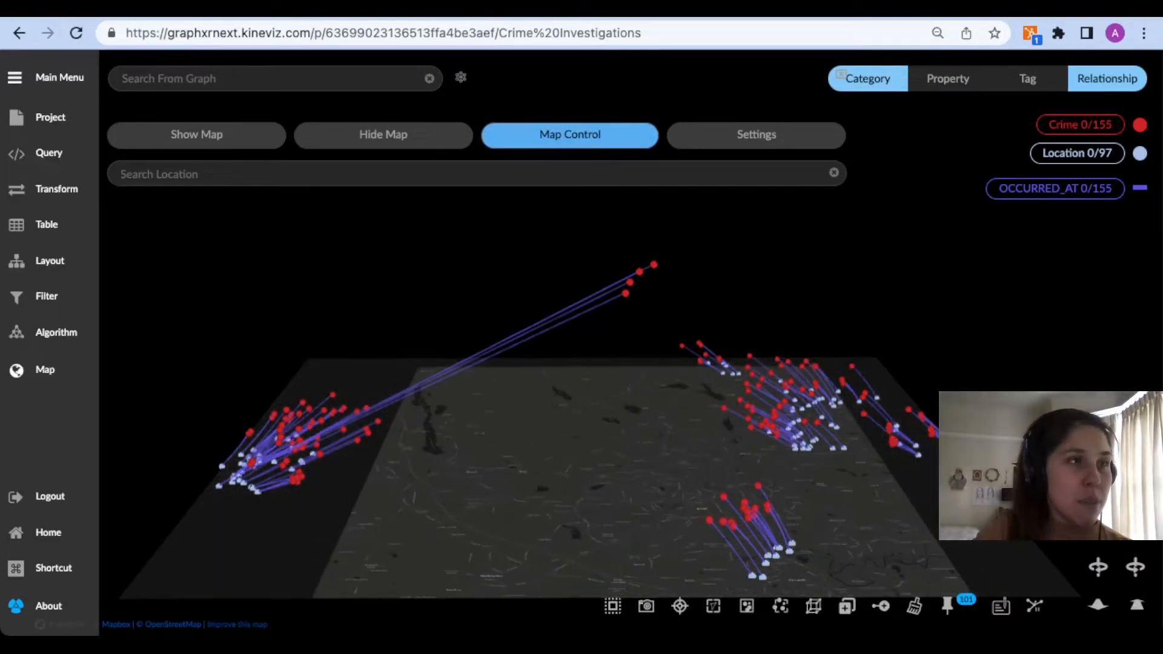
{"action": "scroll", "coordinate": [599, 478], "scroll_direction": "down", "scroll_amount": 3}
{"action": "scroll", "coordinate": [600, 478], "scroll_direction": "down", "scroll_amount": 2}
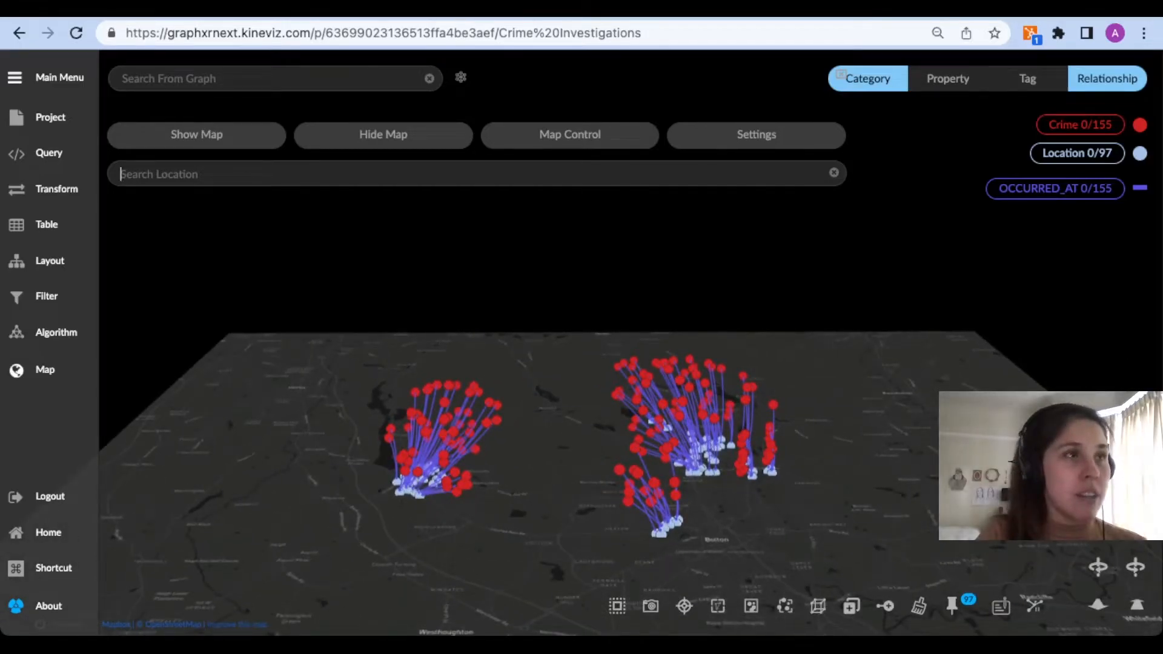
{"action": "left_click", "coordinate": [570, 134]}
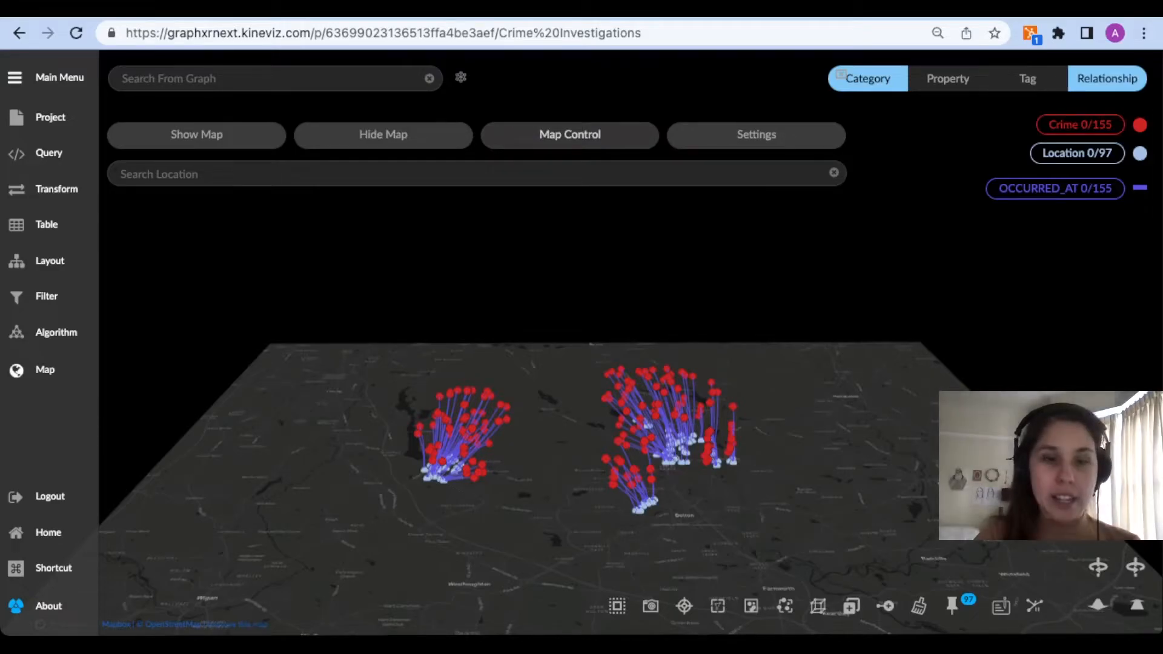
{"action": "scroll", "coordinate": [576, 436], "scroll_direction": "down", "scroll_amount": 5}
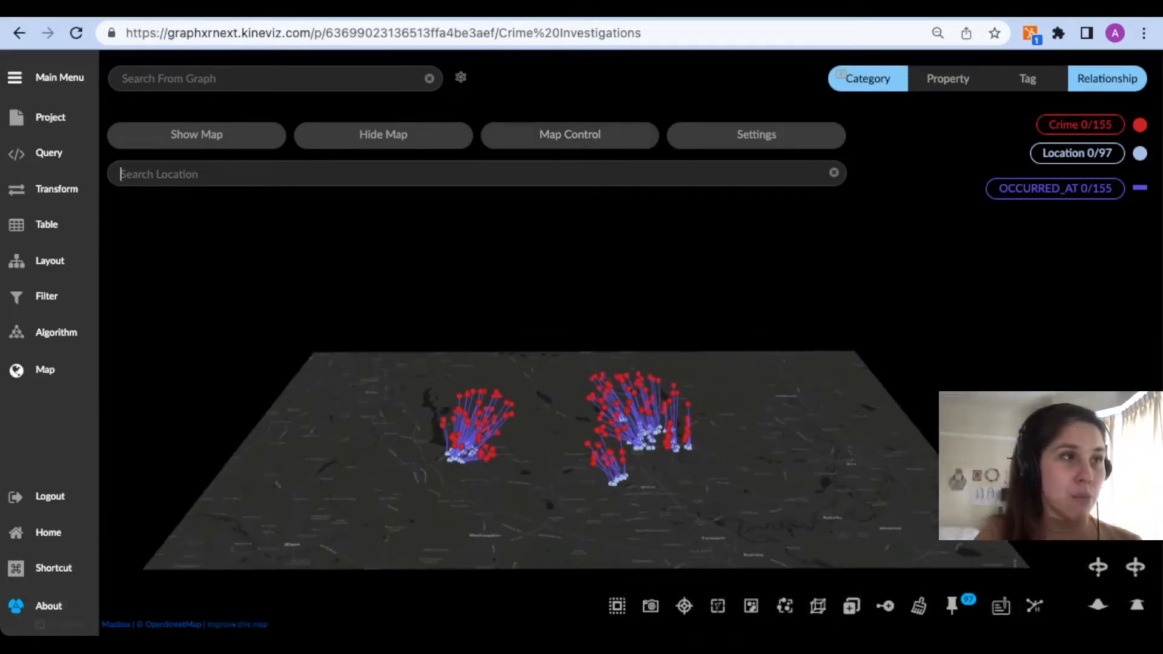
{"action": "left_click", "coordinate": [158, 174]}
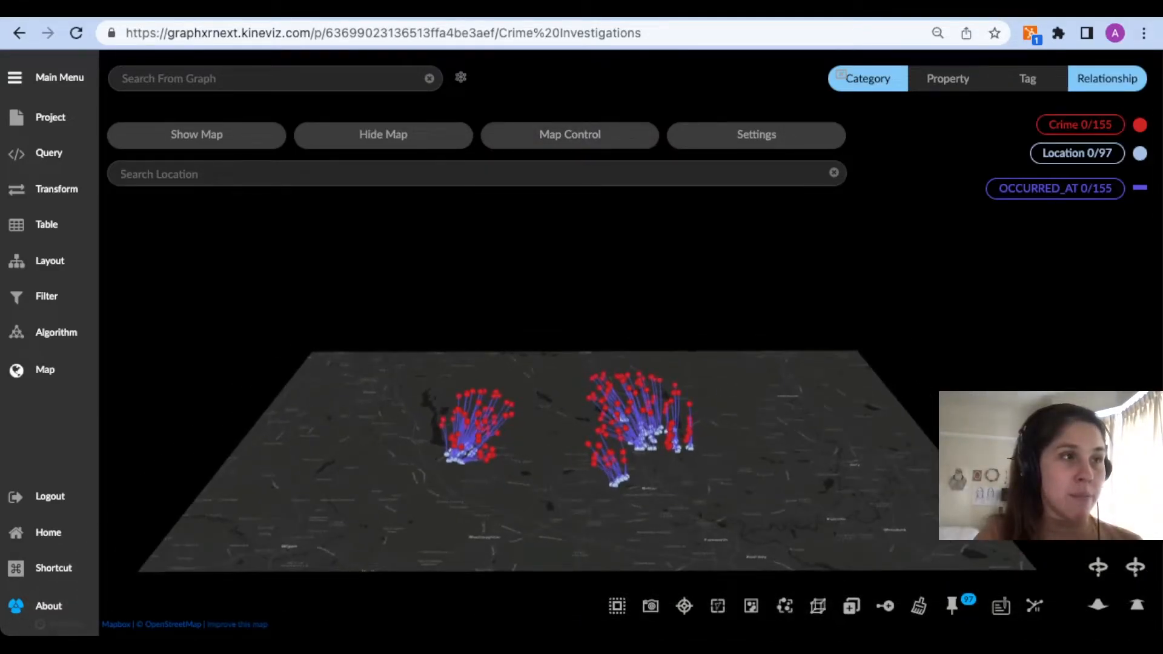
{"action": "scroll", "coordinate": [619, 477], "scroll_direction": "up", "scroll_amount": 2}
{"action": "scroll", "coordinate": [619, 478], "scroll_direction": "up", "scroll_amount": 1}
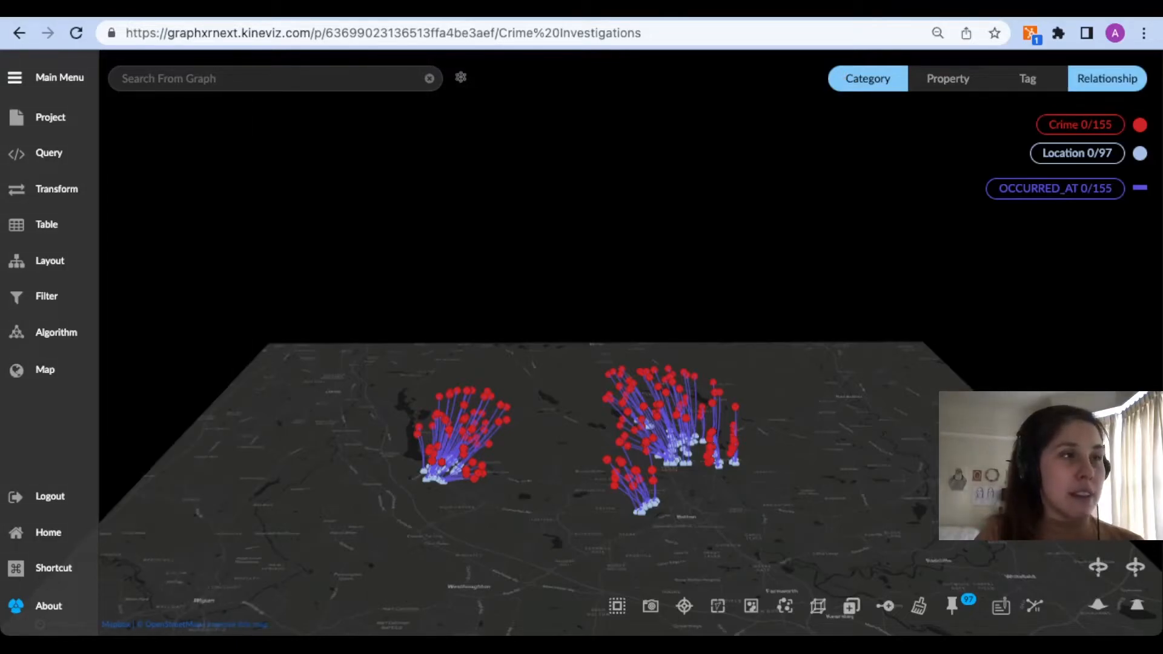
{"action": "scroll", "coordinate": [581, 488], "scroll_direction": "down", "scroll_amount": 1}
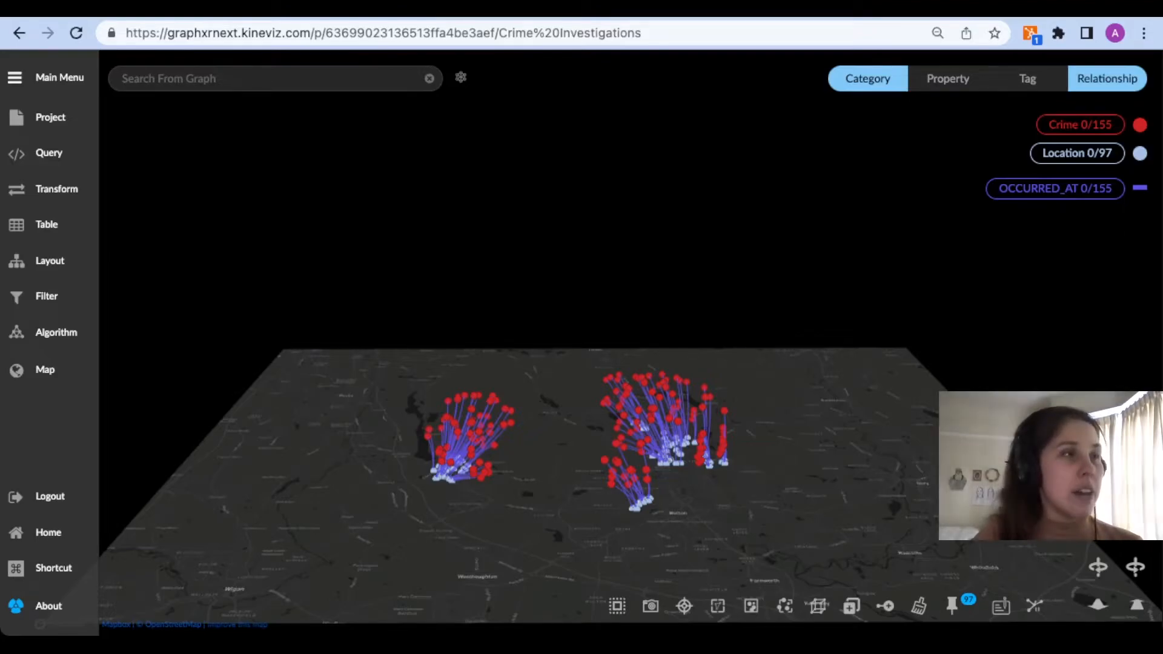
Hide the map beneath the graph and close the map options.
{"action": "left_click", "coordinate": [44, 369]}
{"action": "left_click", "coordinate": [382, 134]}
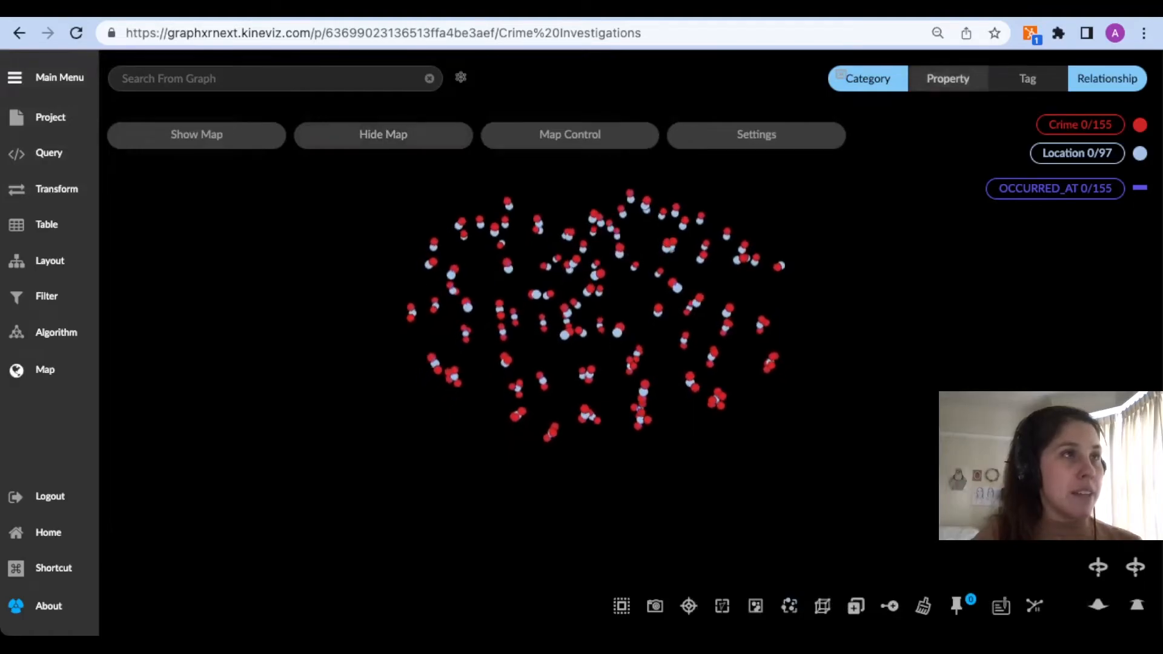
{"action": "key", "text": "Escape"}
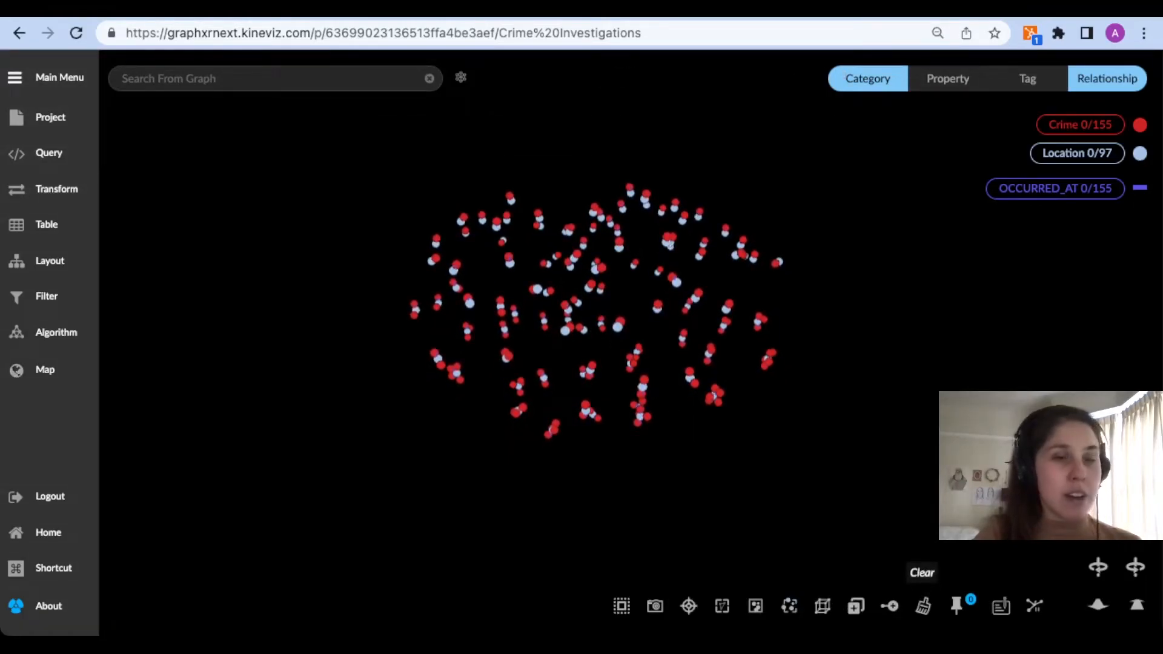
Clear all data from the graph and switch the search source to the database.
{"action": "left_click", "coordinate": [923, 605]}
{"action": "left_click", "coordinate": [747, 186]}
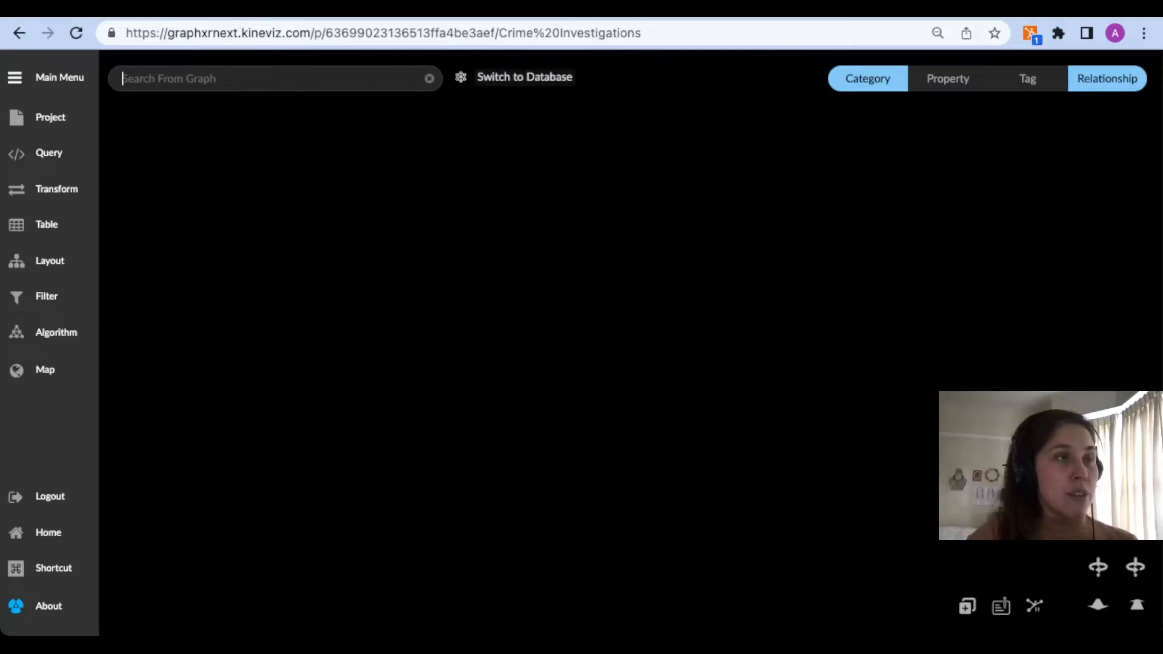
{"action": "left_click", "coordinate": [479, 77]}
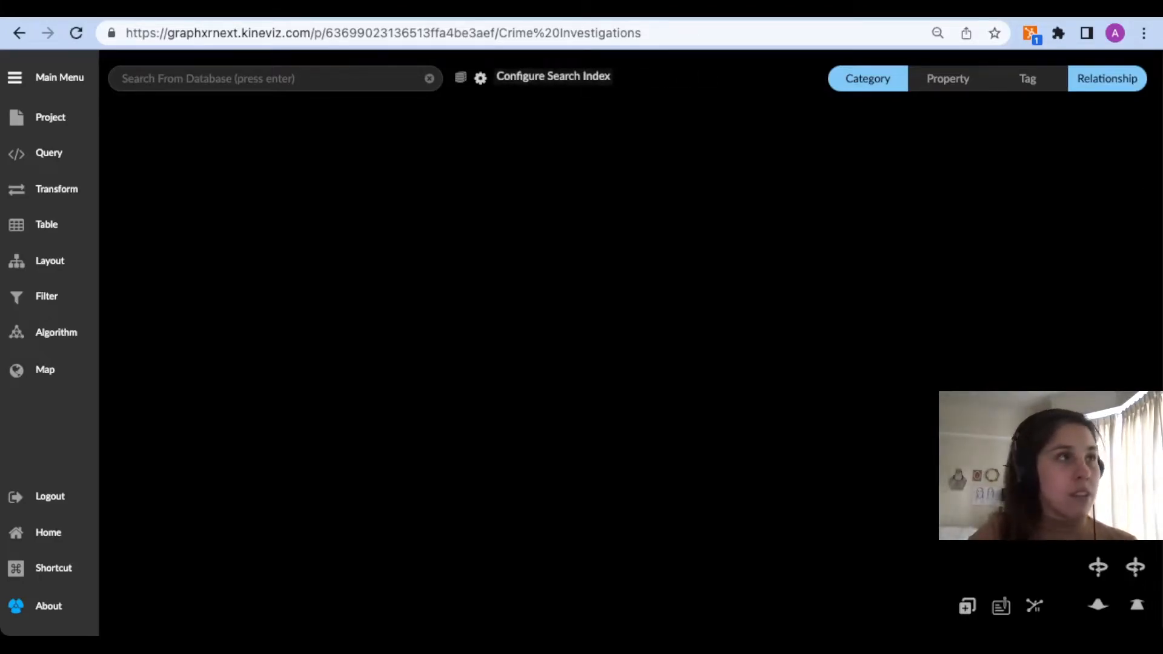
Configure the database text search index to include all category properties and submit the index task.
{"action": "left_click", "coordinate": [480, 78]}
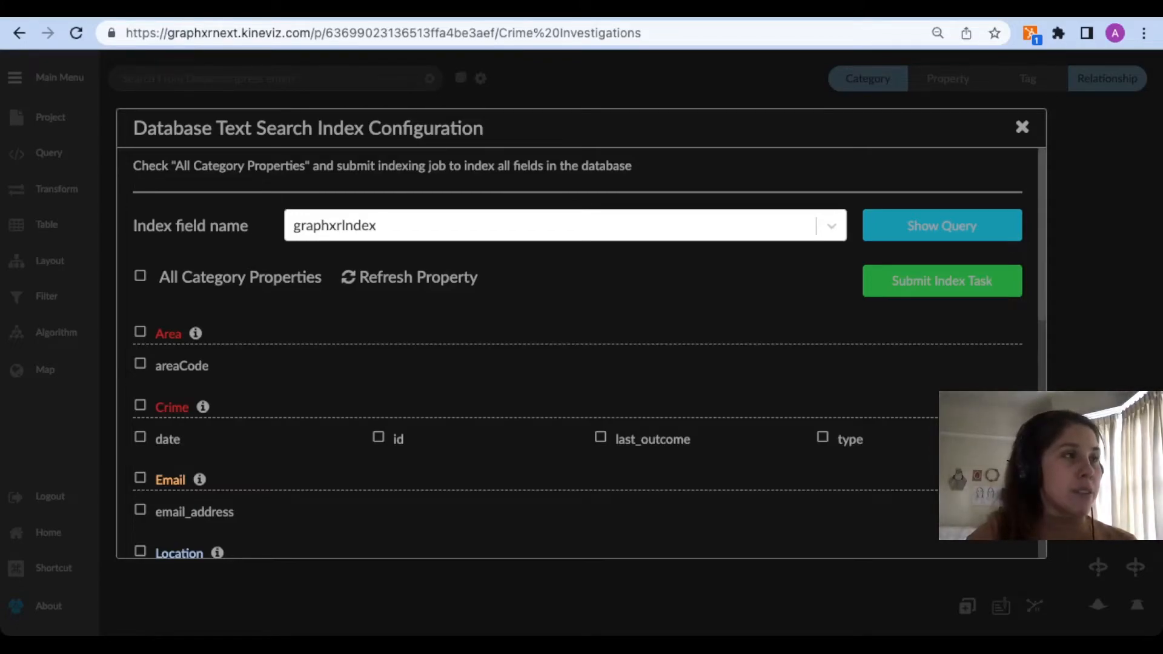
{"action": "left_click", "coordinate": [140, 276]}
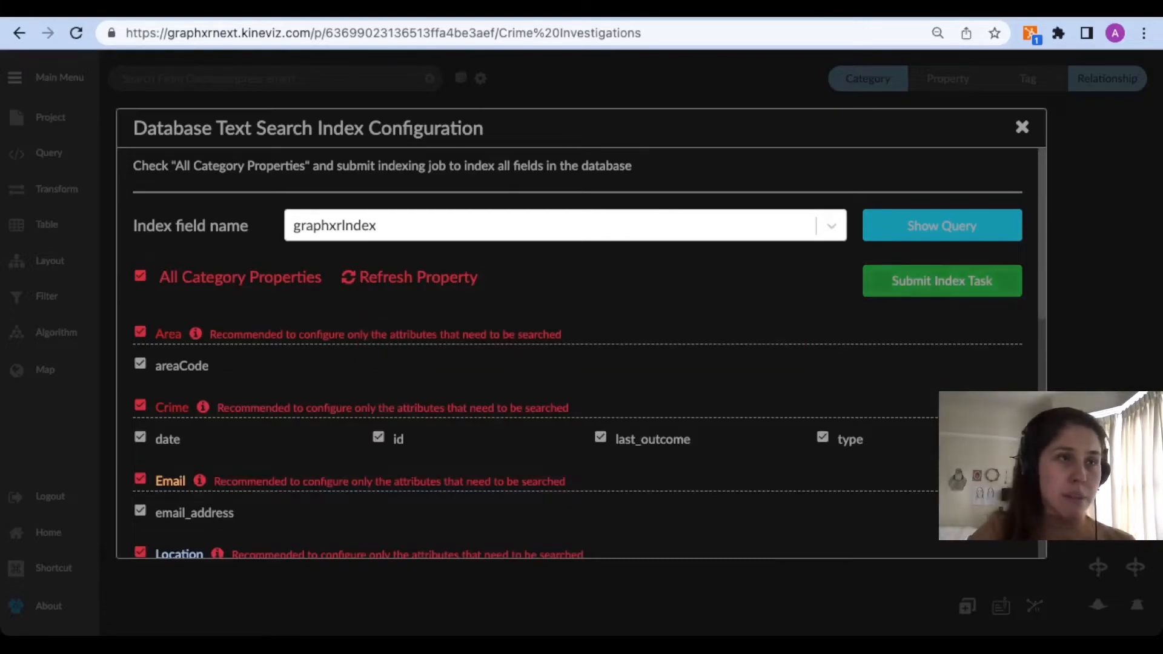
{"action": "left_click", "coordinate": [941, 280]}
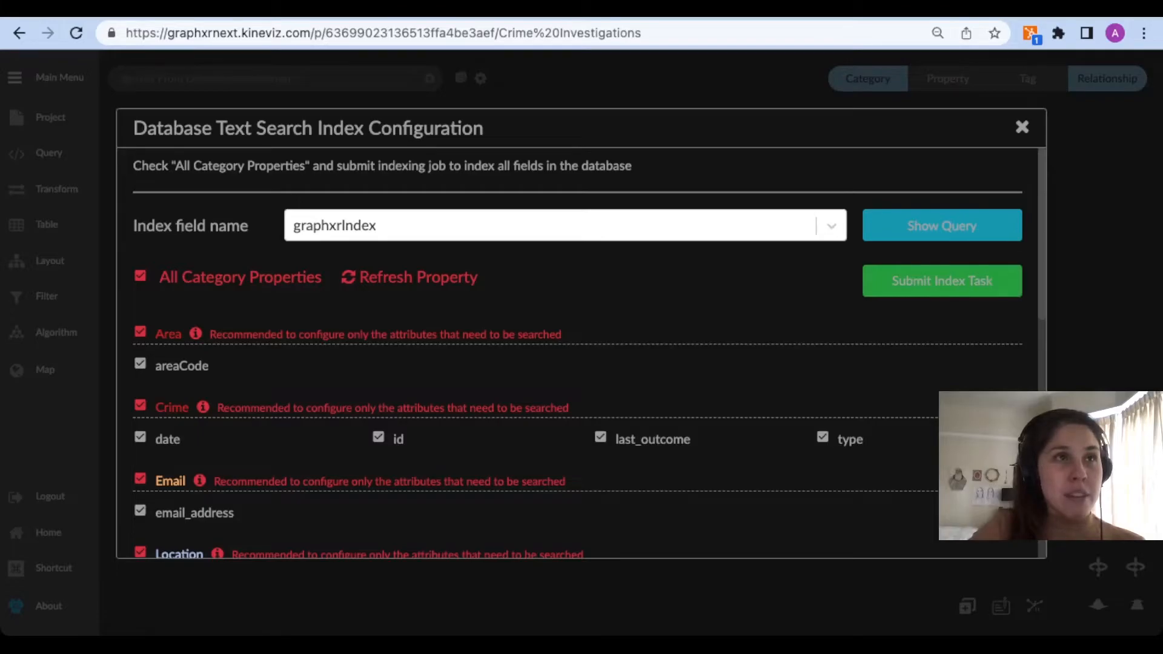
{"action": "key", "text": "Escape"}
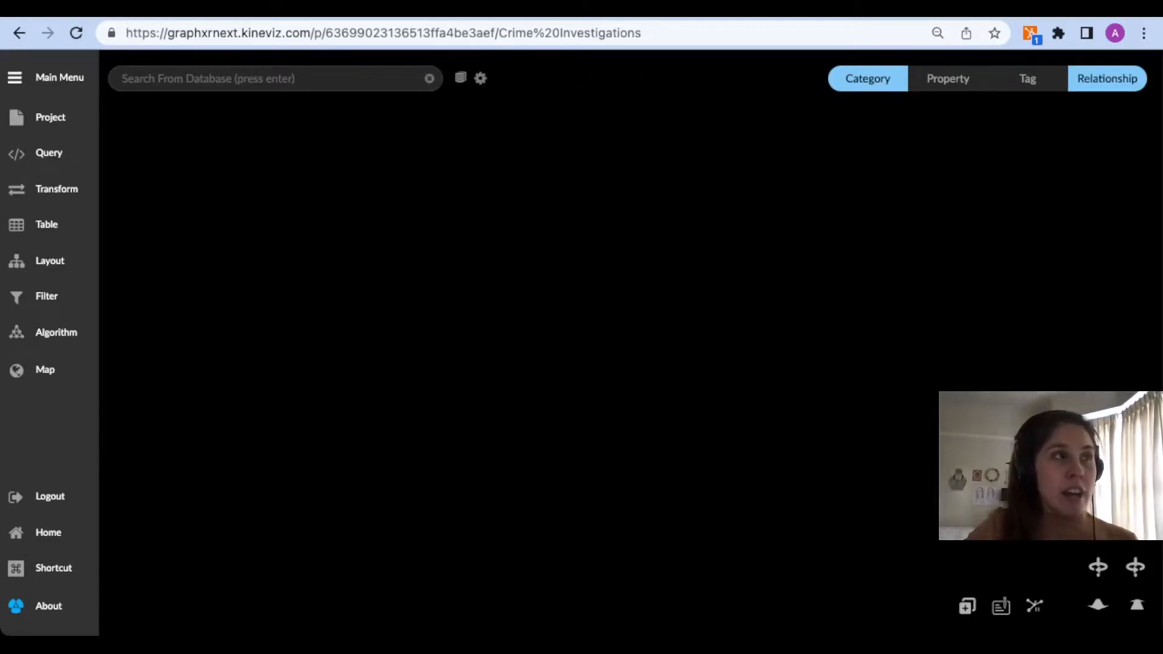
Search the database for "drug", review the matching Crime records, and add them all to the graph.
{"action": "type", "text": "drug"}
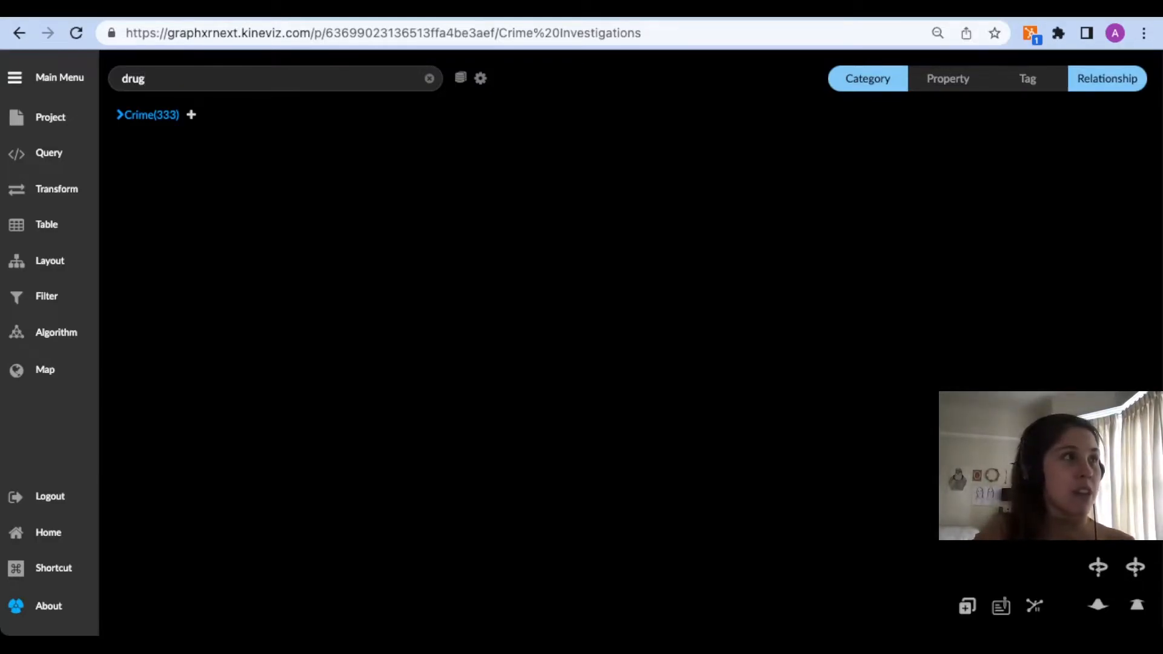
{"action": "left_click", "coordinate": [147, 115]}
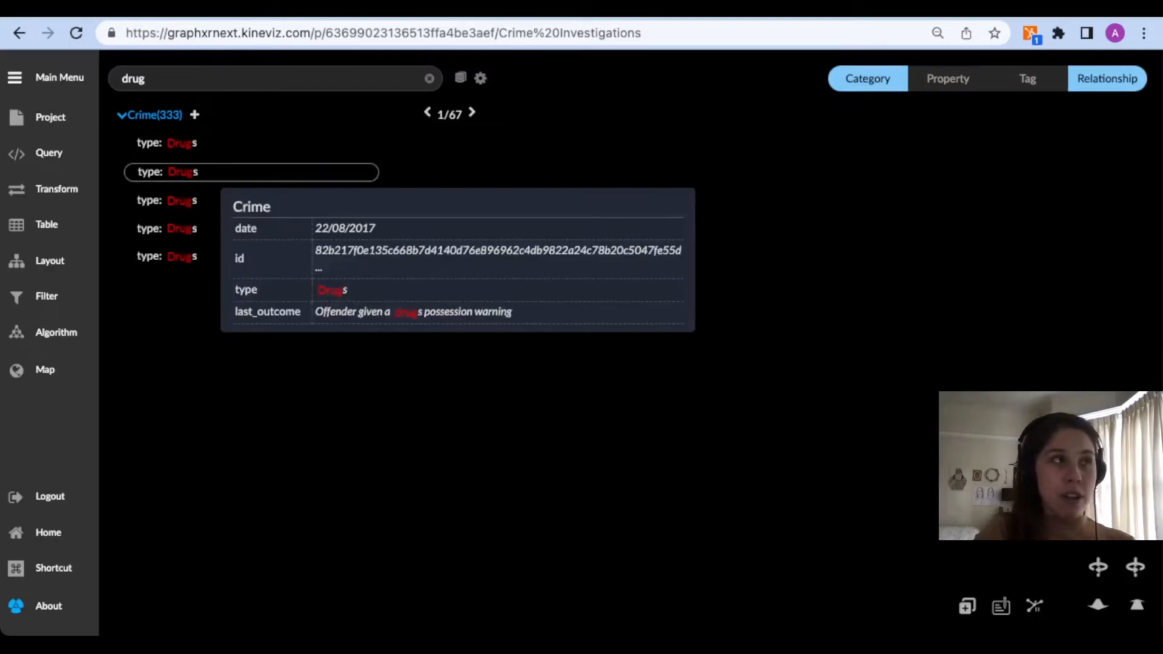
{"action": "mouse_move", "coordinate": [181, 143]}
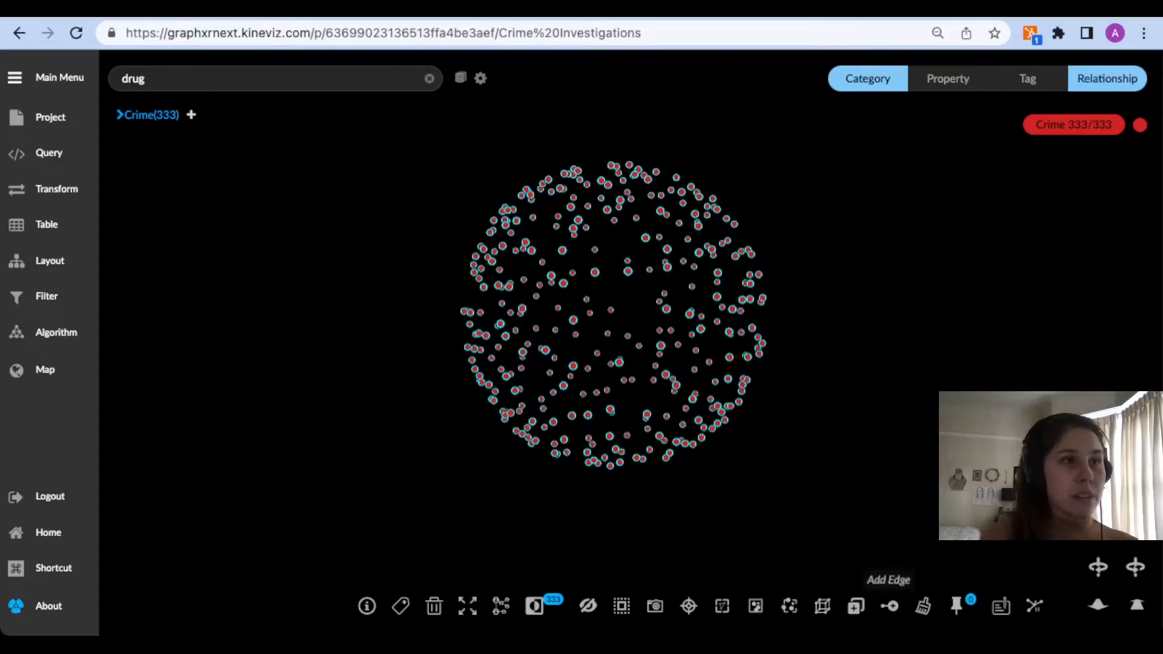
{"action": "key", "text": "Escape"}
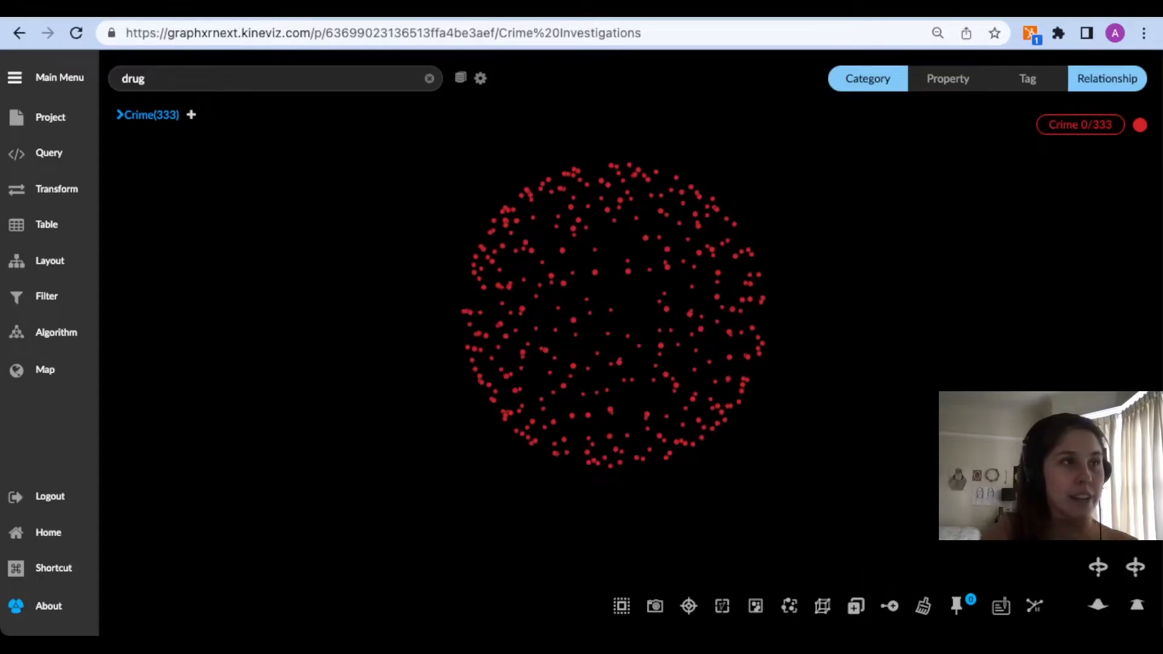
{"action": "scroll", "coordinate": [807, 261], "scroll_direction": "up", "scroll_amount": 3}
{"action": "scroll", "coordinate": [800, 266], "scroll_direction": "up", "scroll_amount": 2}
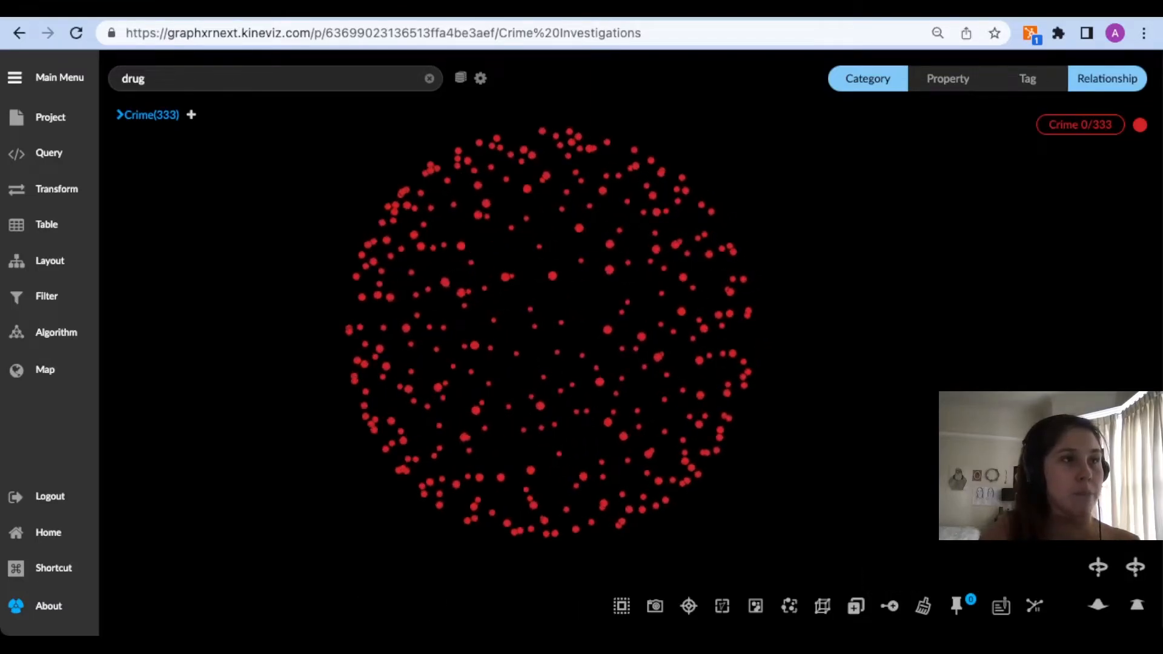
{"action": "left_click_drag", "start_coordinate": [800, 266], "coordinate": [897, 285]}
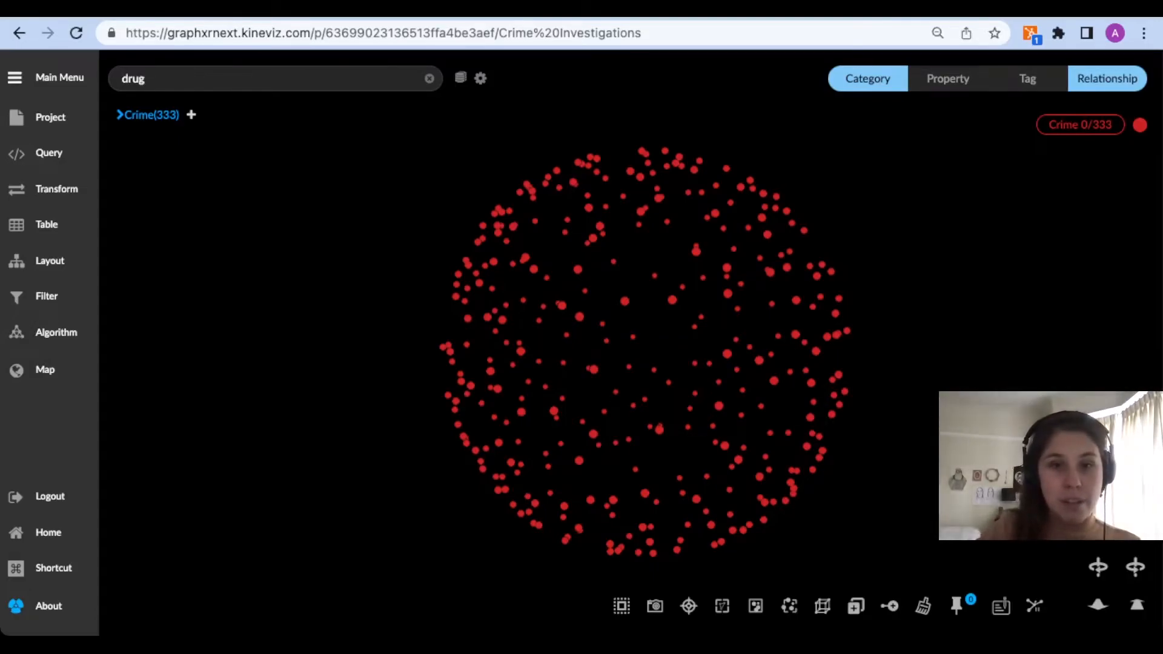
Turn off quick information and expand all the Crime nodes with every relationship type.
{"action": "key", "text": "Return"}
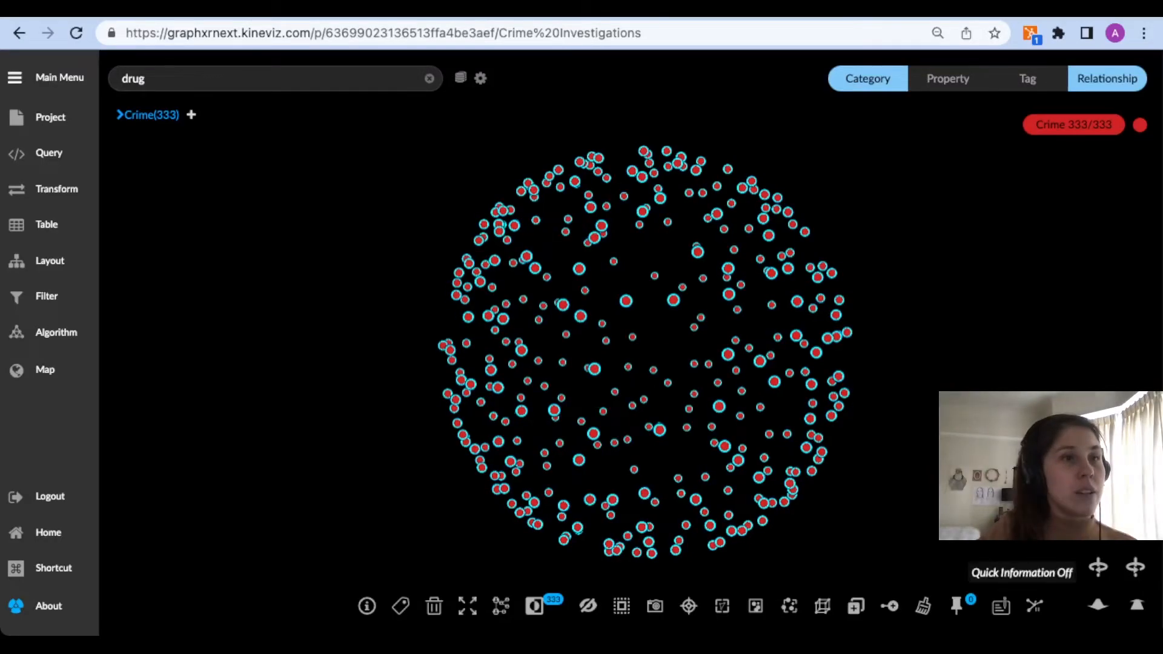
{"action": "left_click", "coordinate": [1000, 605]}
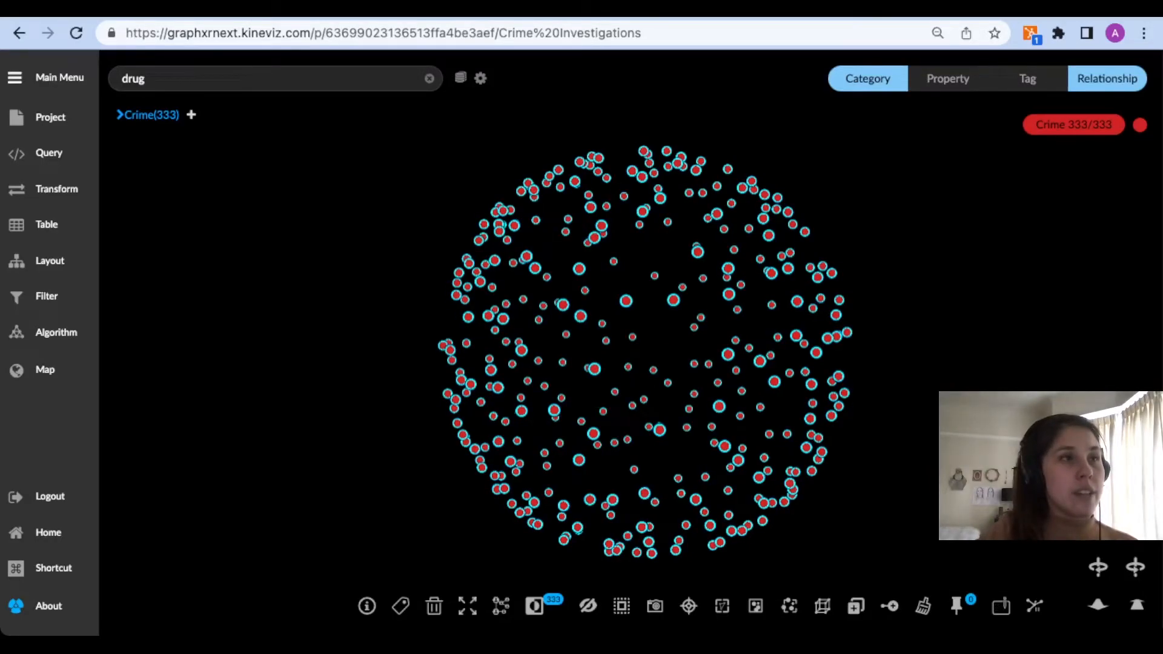
{"action": "right_click", "coordinate": [743, 327]}
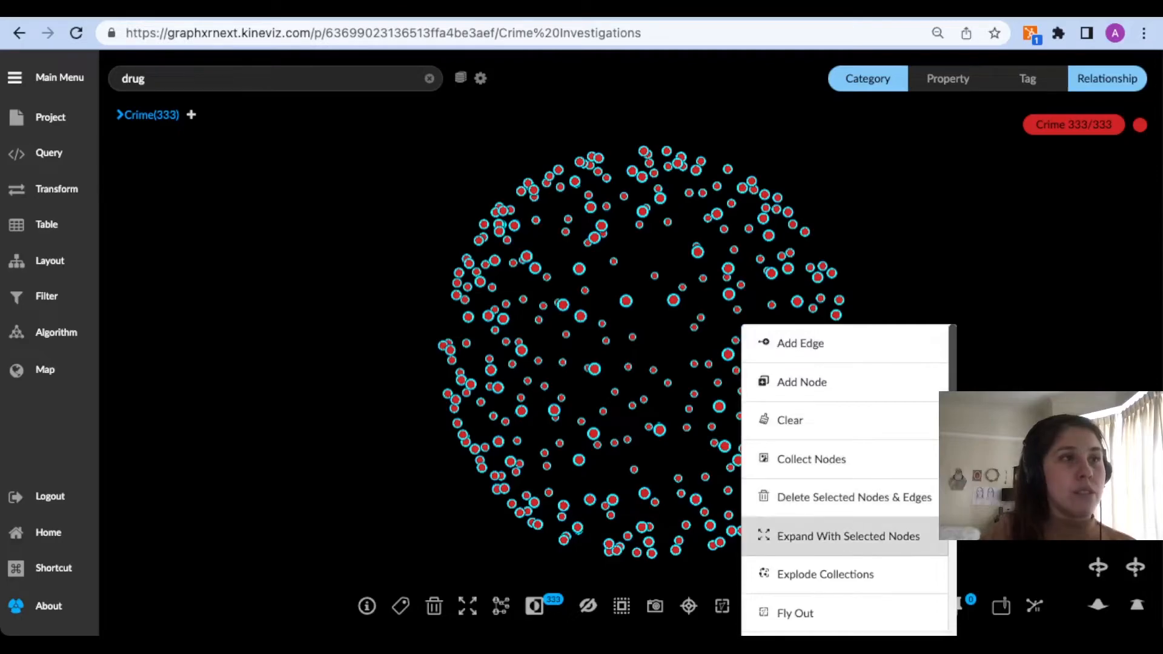
{"action": "left_click", "coordinate": [848, 536]}
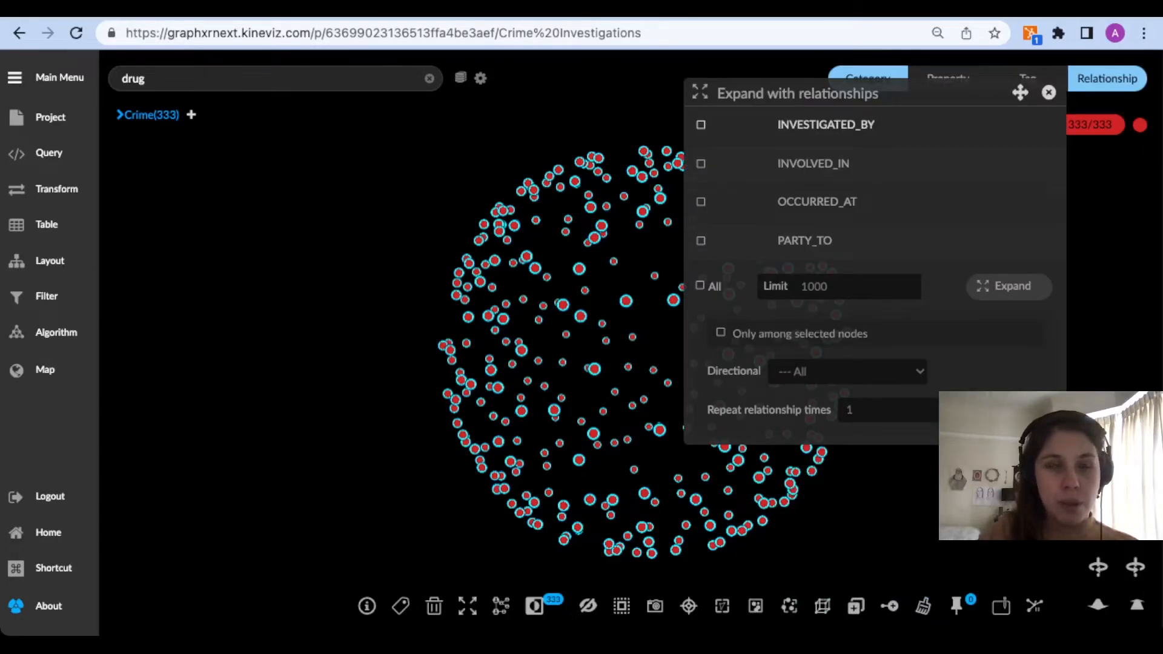
{"action": "left_click", "coordinate": [700, 286]}
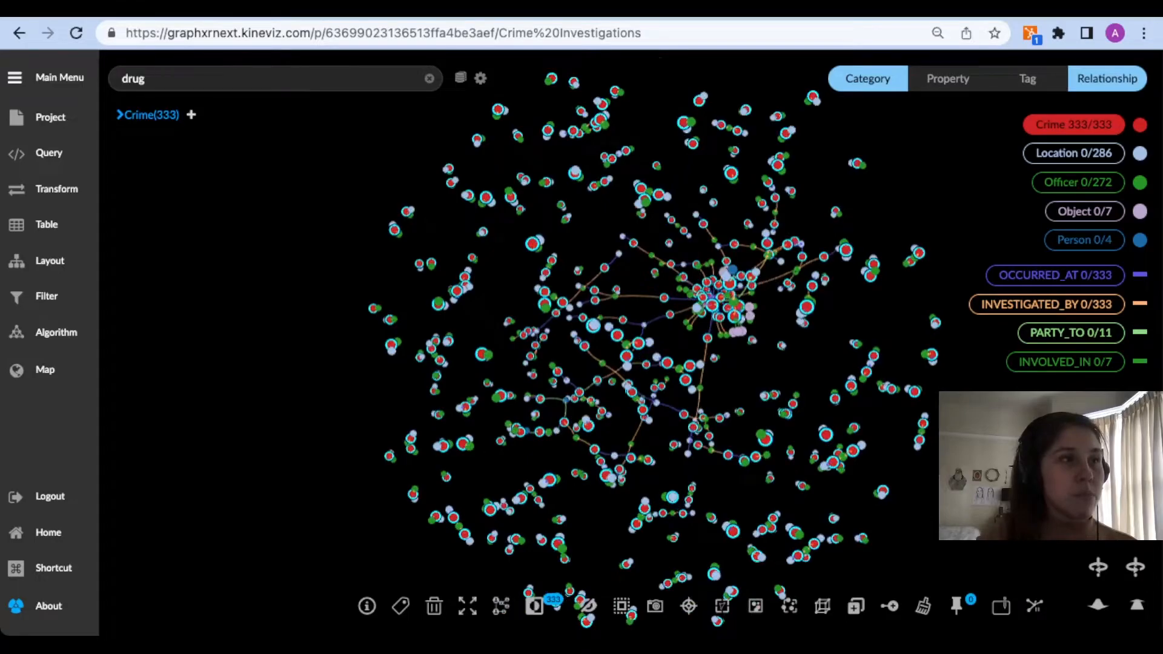
{"action": "key", "text": "Escape"}
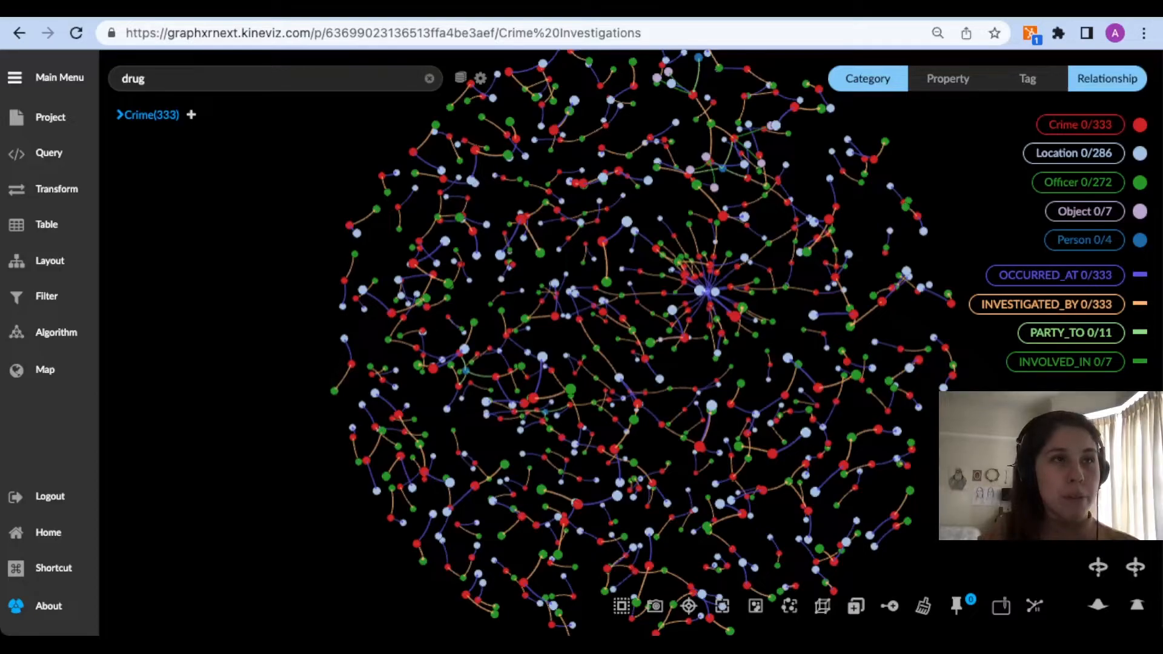
Locate the Person nodes in the graph and review their relationships on the sandbox schema slide in Google Slides before returning to GraphXR.
{"action": "left_click", "coordinate": [1083, 239]}
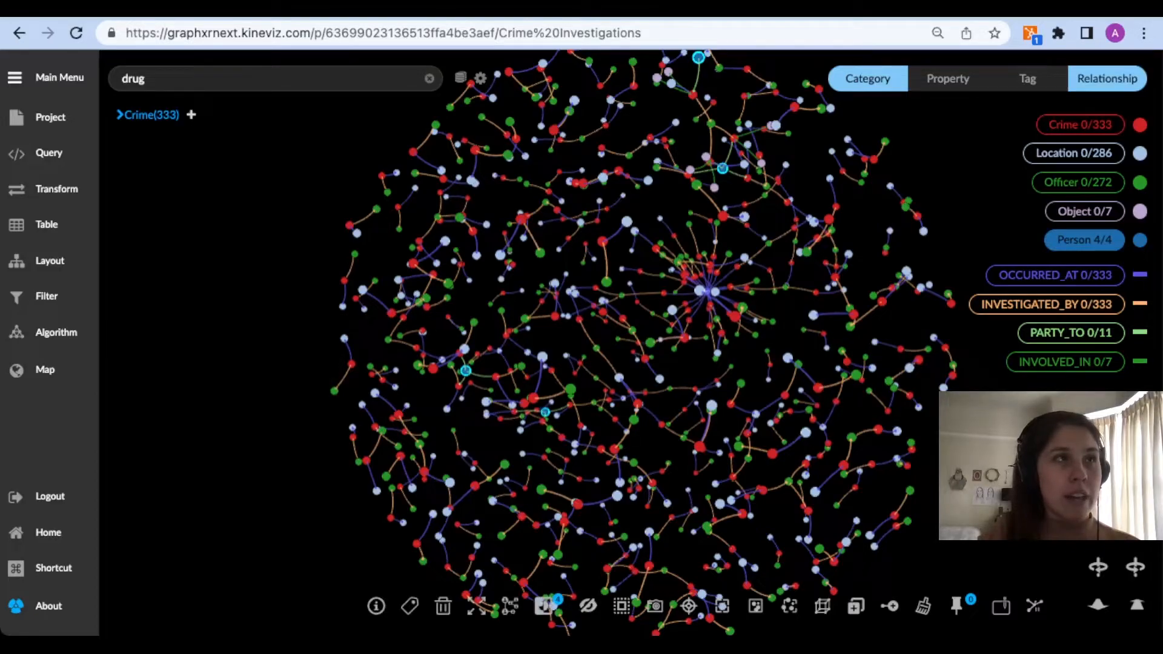
{"action": "key", "text": "Escape"}
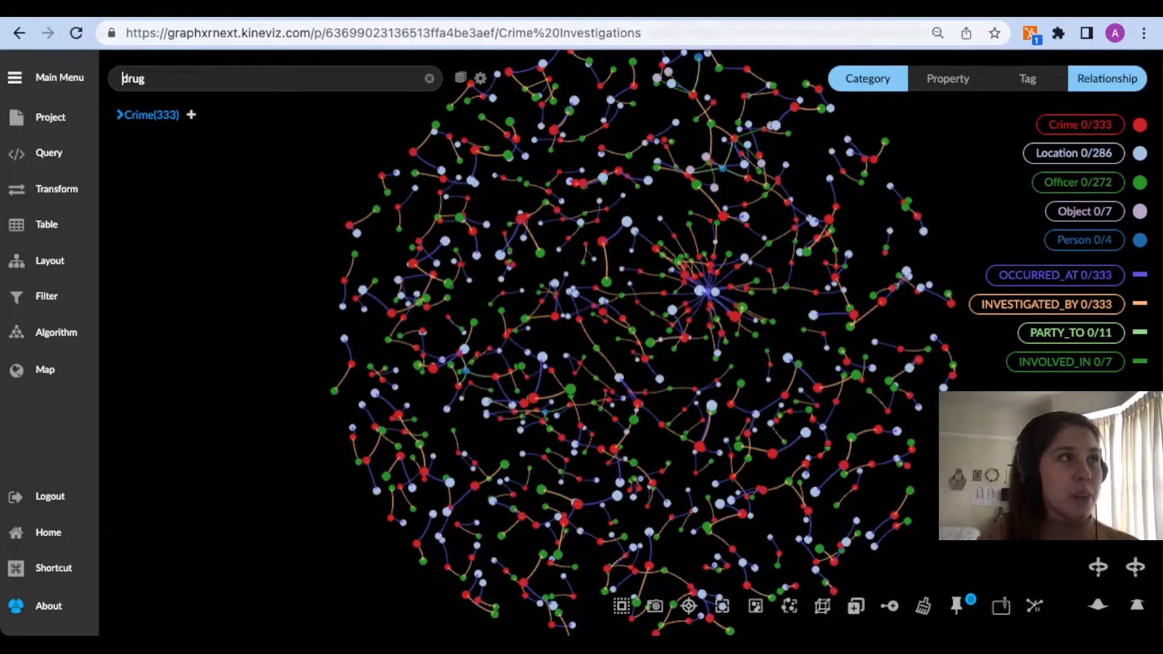
{"action": "key", "text": "ctrl+Tab"}
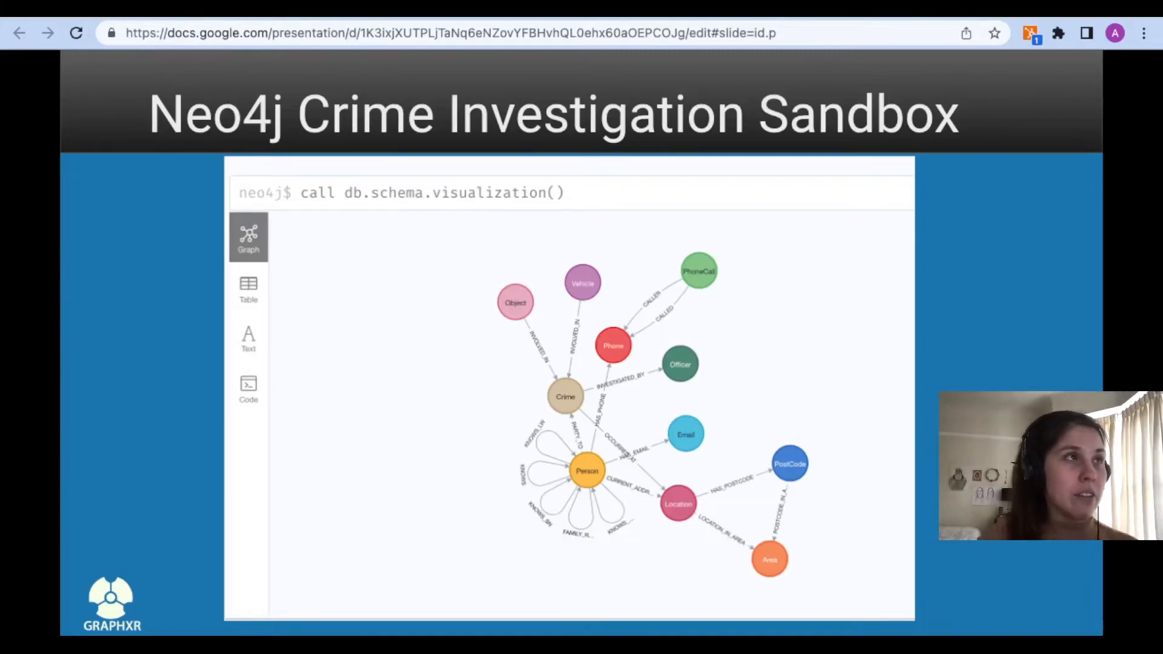
{"action": "key", "text": "ctrl+shift+Tab"}
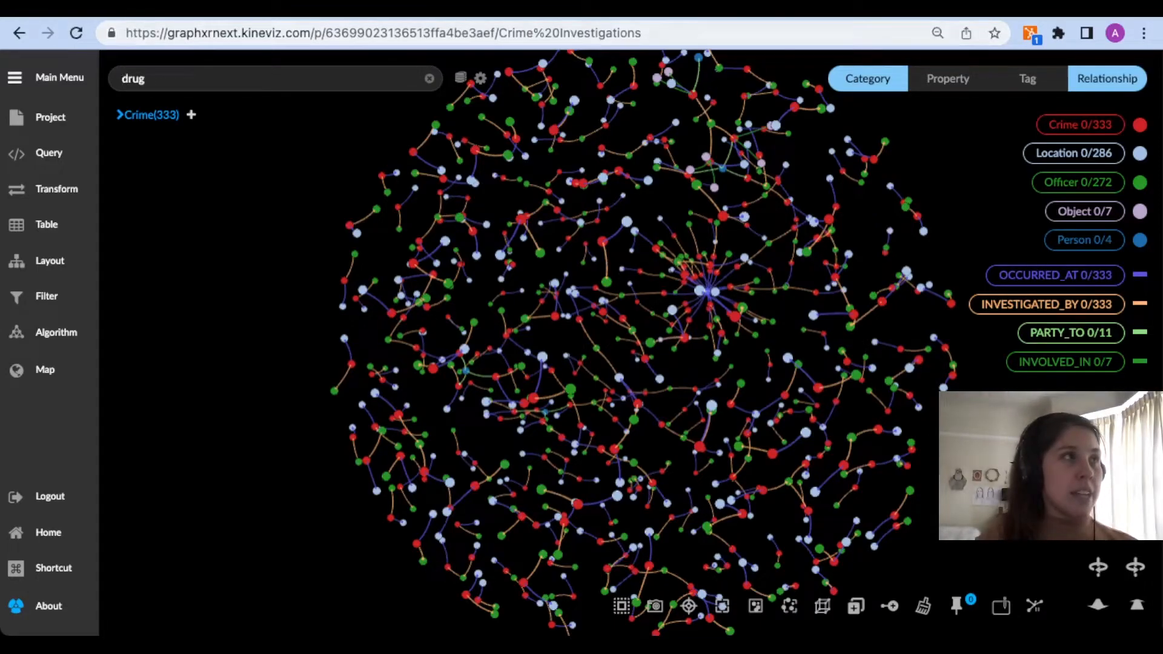
{"action": "key", "text": "ctrl+Tab"}
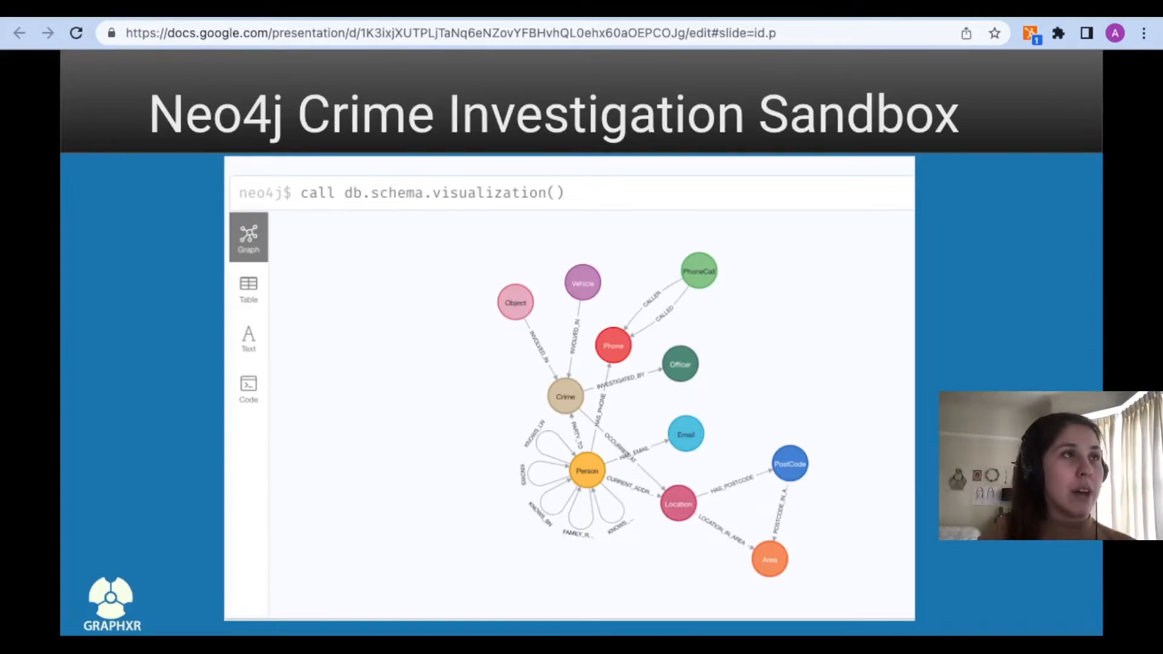
{"action": "key", "text": "ctrl+Tab"}
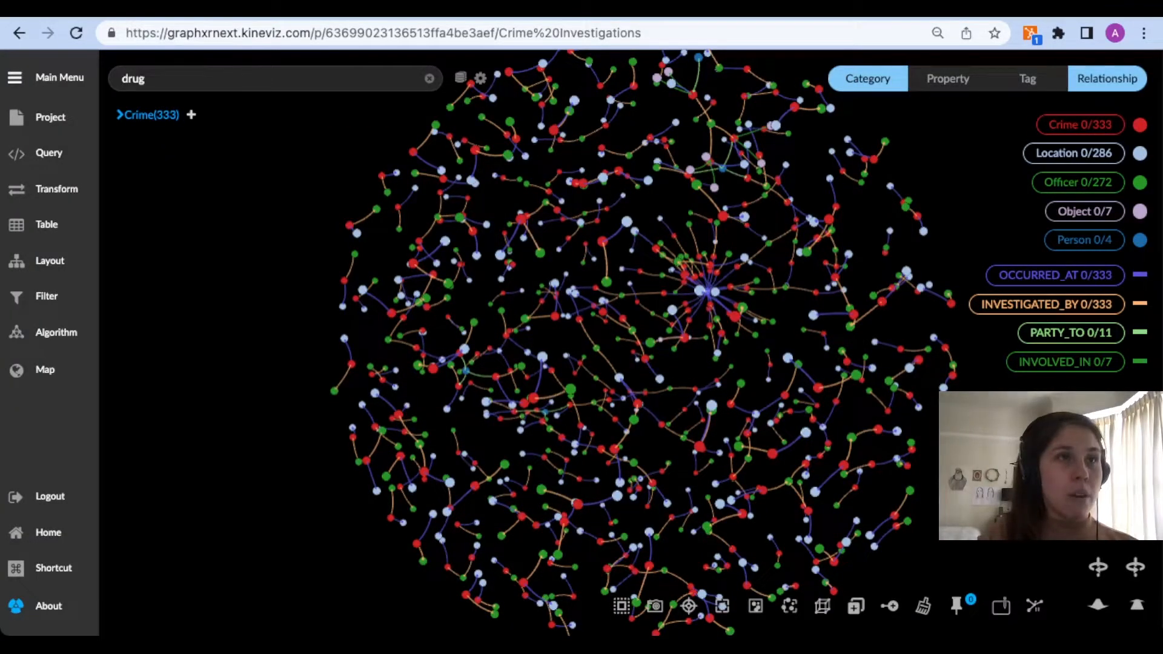
Expand all Person nodes through the FAMILY_REL, KNOWS, KNOWS_LW, KNOWS_PHONE and KNOWS_SN relationships.
{"action": "left_click", "coordinate": [1084, 240]}
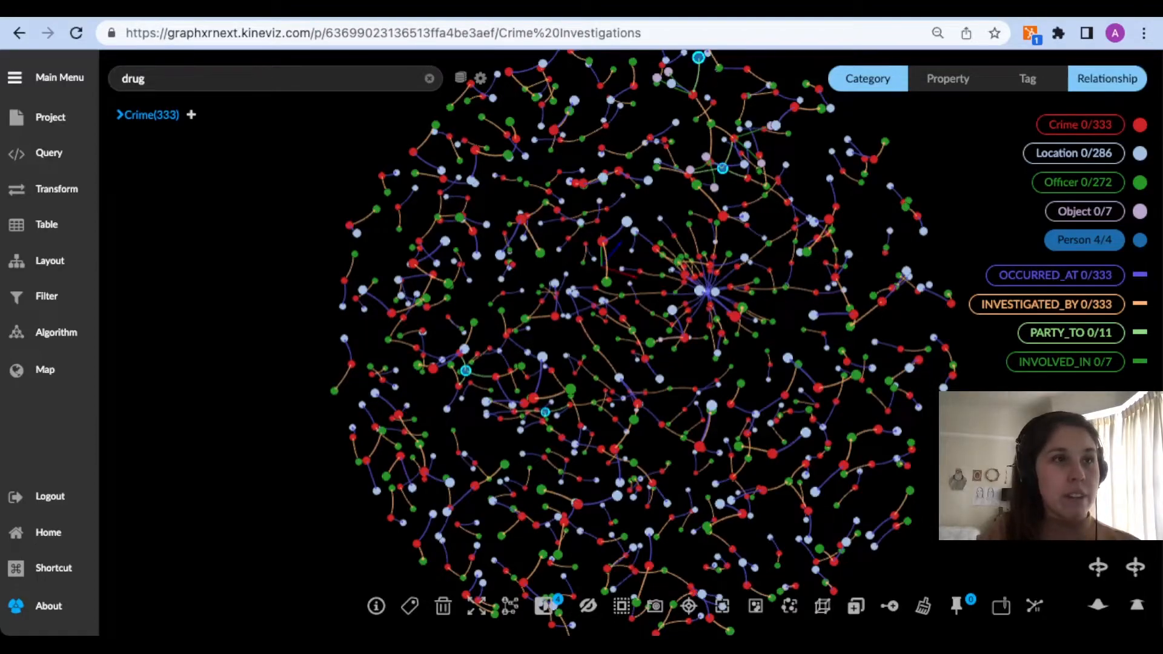
{"action": "right_click", "coordinate": [801, 442]}
{"action": "left_click", "coordinate": [908, 332]}
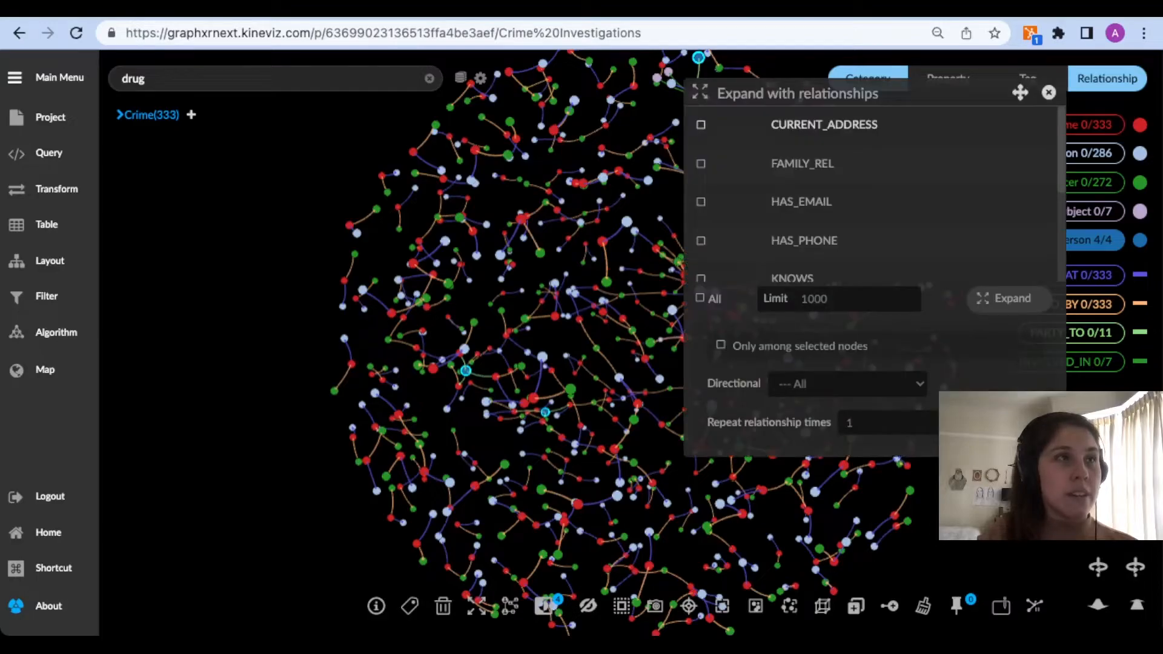
{"action": "left_click", "coordinate": [700, 163]}
{"action": "scroll", "coordinate": [787, 194], "scroll_direction": "down", "scroll_amount": 2}
{"action": "scroll", "coordinate": [787, 193], "scroll_direction": "down", "scroll_amount": 1}
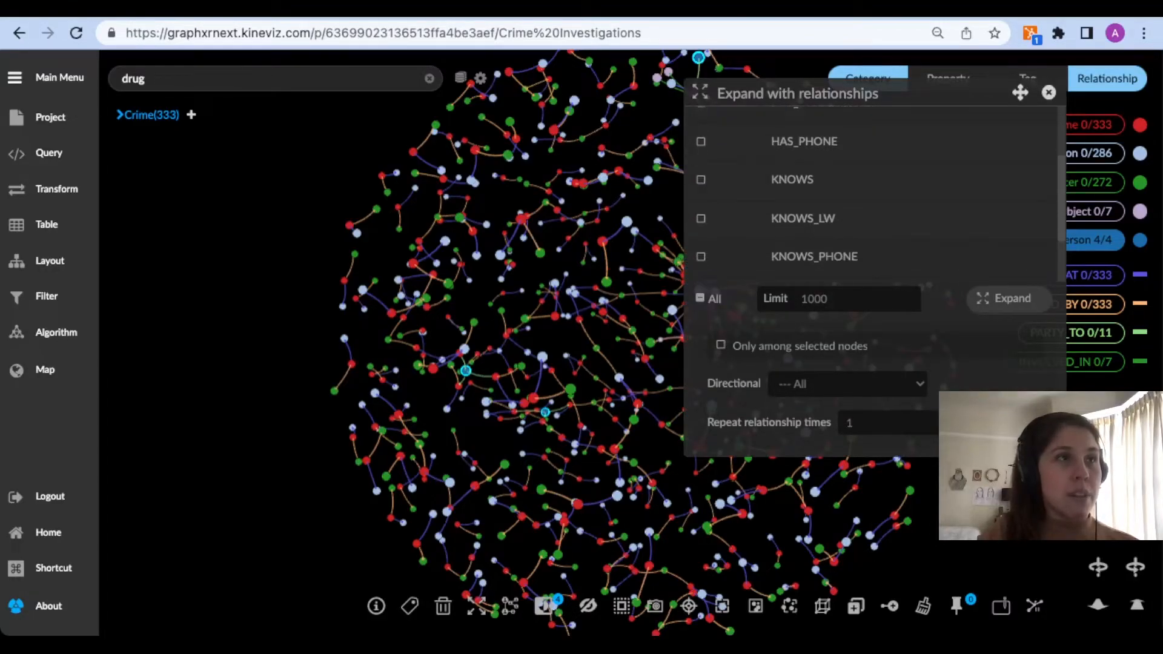
{"action": "left_click", "coordinate": [701, 218]}
{"action": "scroll", "coordinate": [787, 194], "scroll_direction": "down", "scroll_amount": 1}
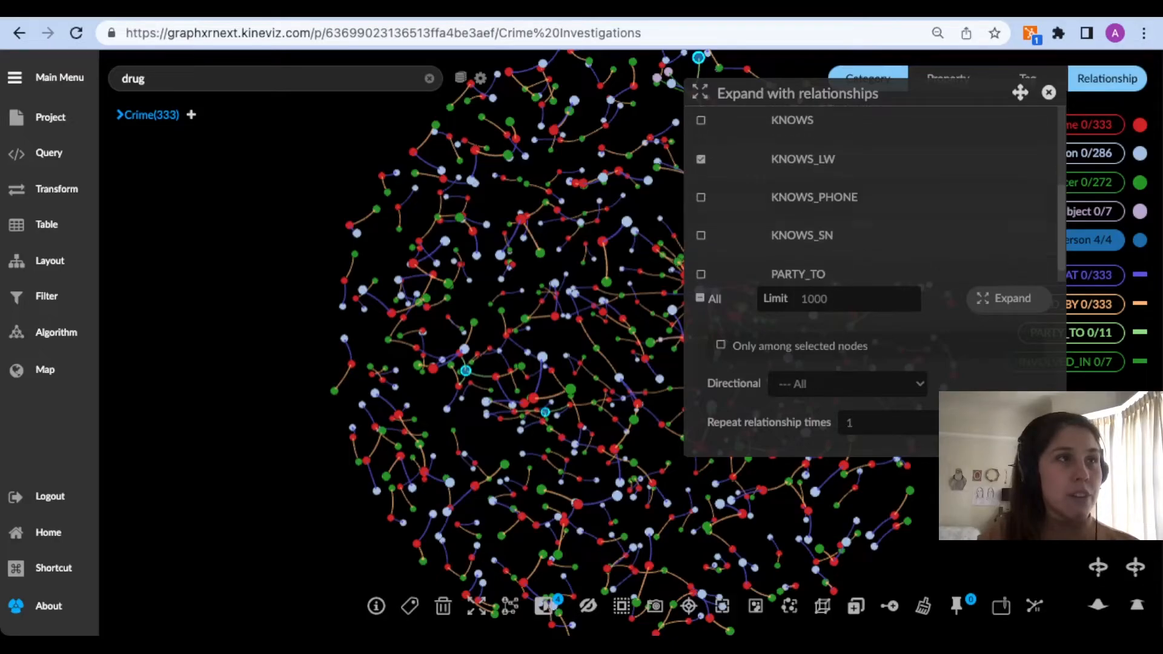
{"action": "left_click", "coordinate": [701, 120]}
{"action": "left_click", "coordinate": [700, 196]}
{"action": "left_click", "coordinate": [700, 235]}
{"action": "scroll", "coordinate": [787, 194], "scroll_direction": "down", "scroll_amount": 1}
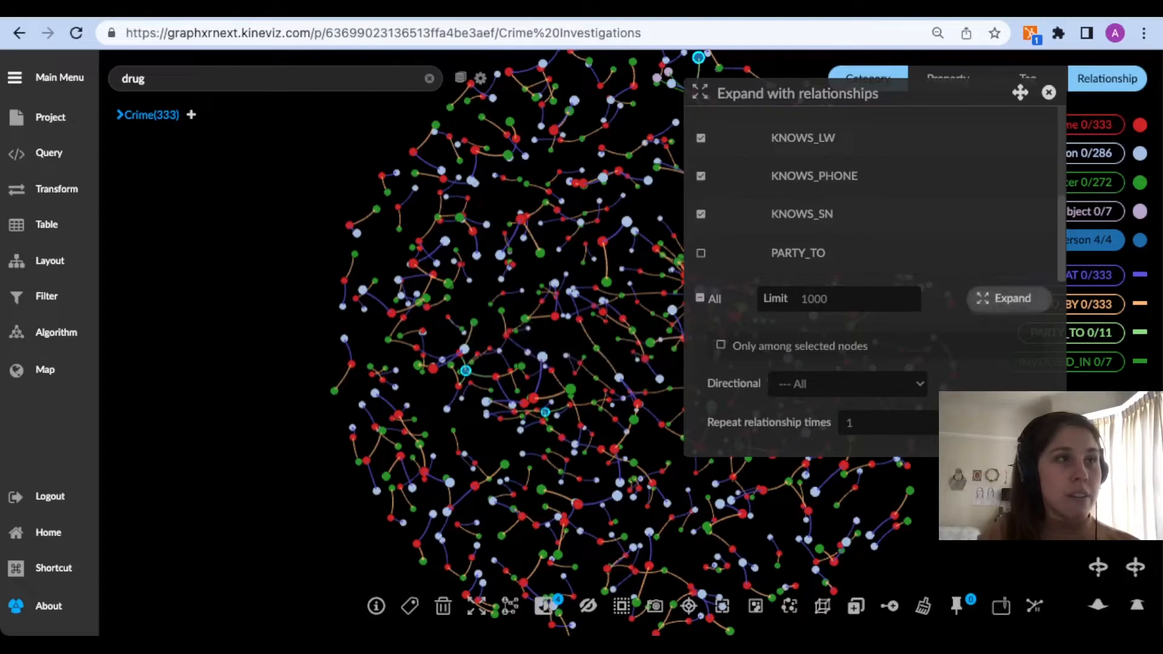
{"action": "left_click", "coordinate": [1005, 298]}
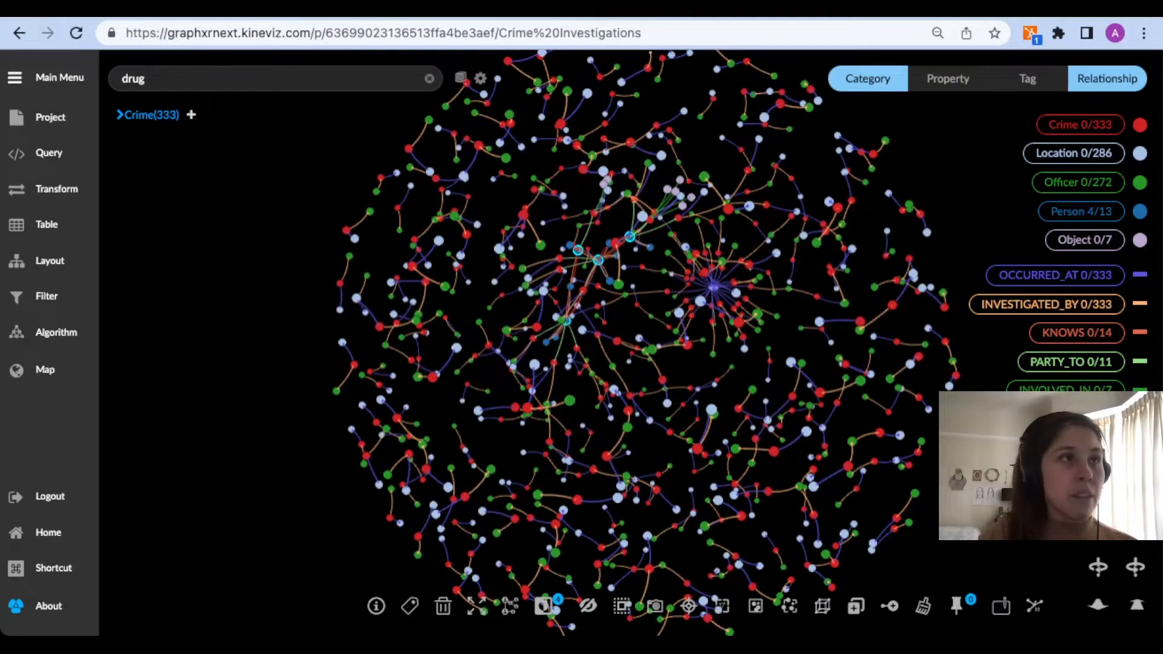
{"action": "key", "text": "Escape"}
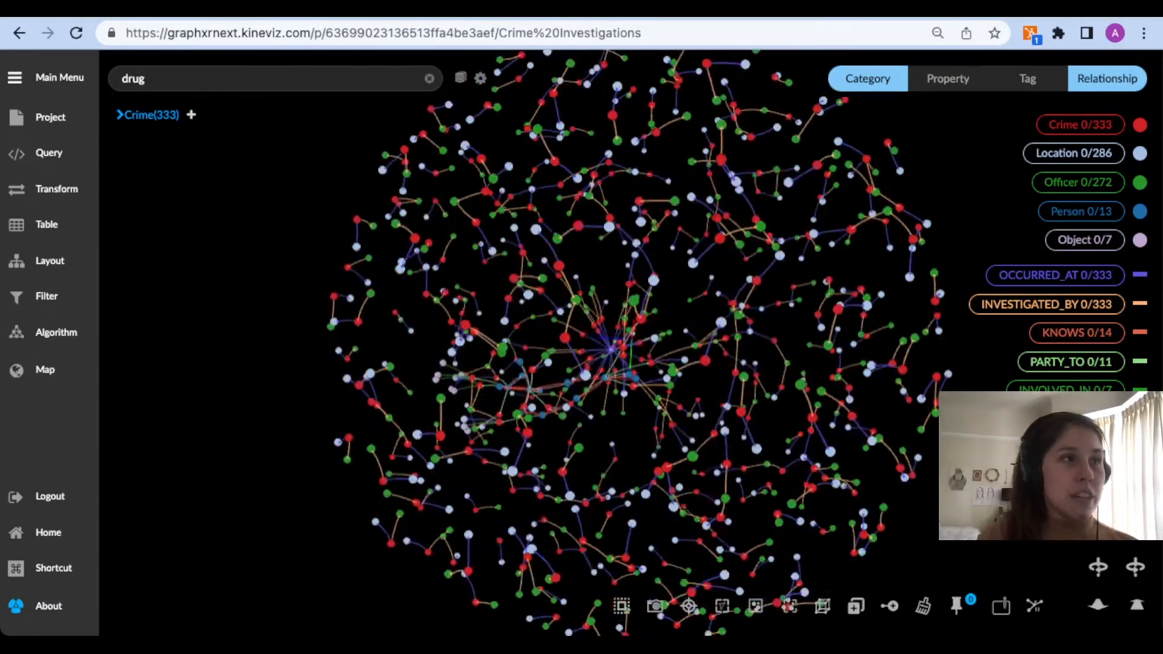
Trace the network connected to all Person nodes and delete every node outside it.
{"action": "scroll", "coordinate": [633, 342], "scroll_direction": "down", "scroll_amount": 2}
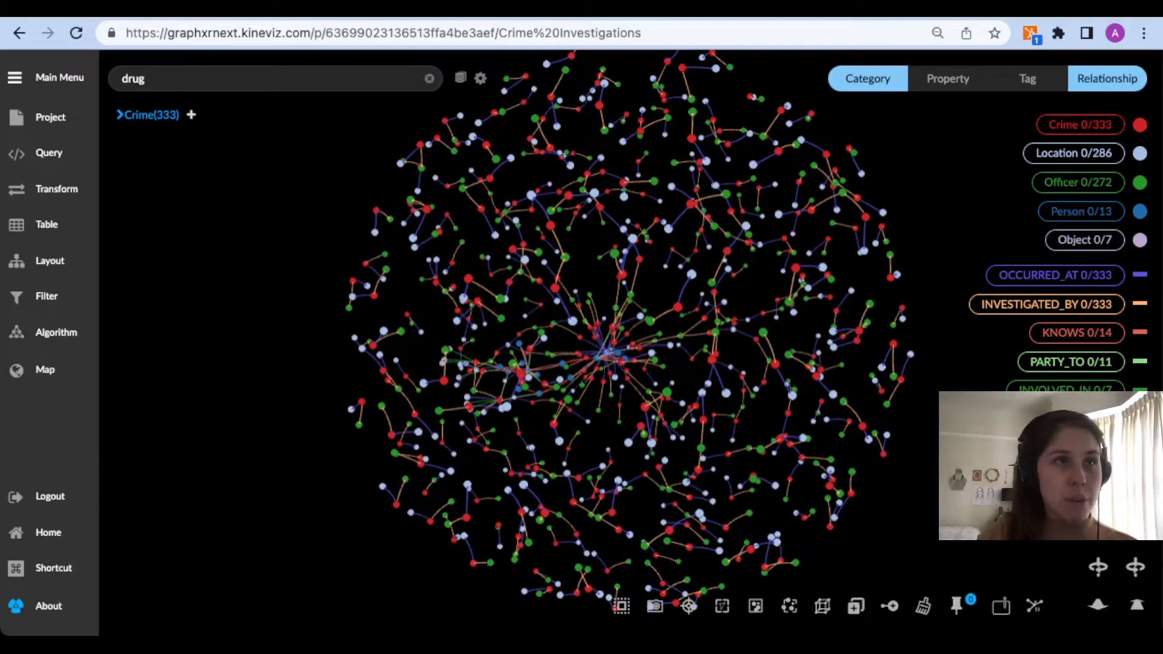
{"action": "left_click", "coordinate": [1080, 211]}
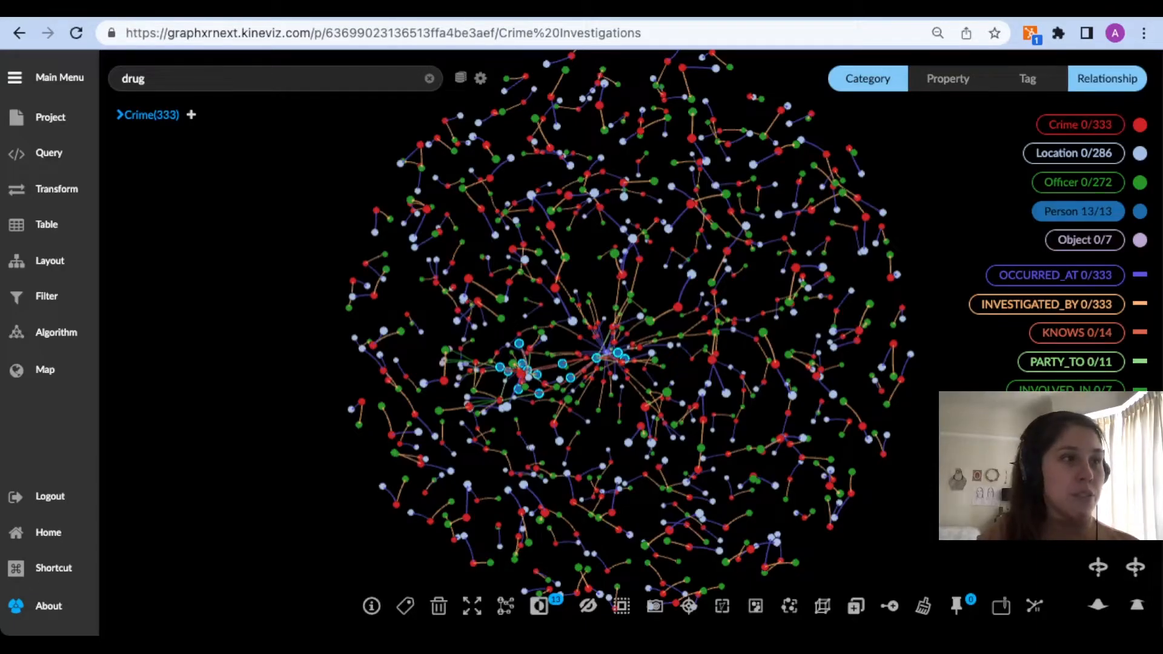
{"action": "left_click", "coordinate": [505, 606]}
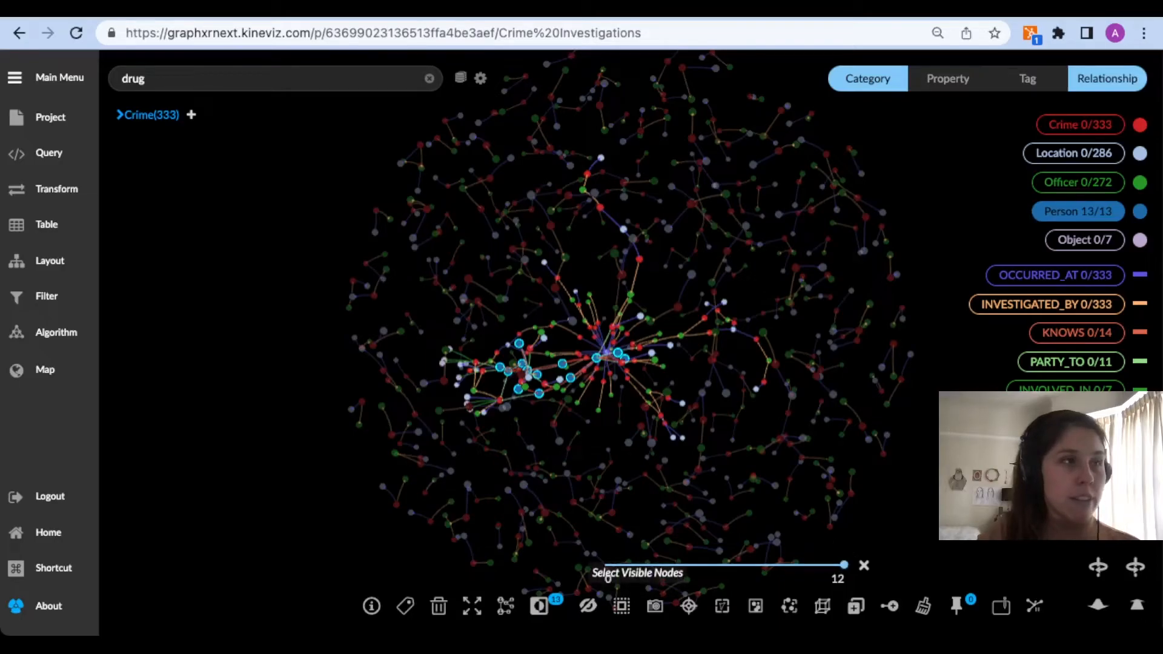
{"action": "left_click", "coordinate": [608, 574]}
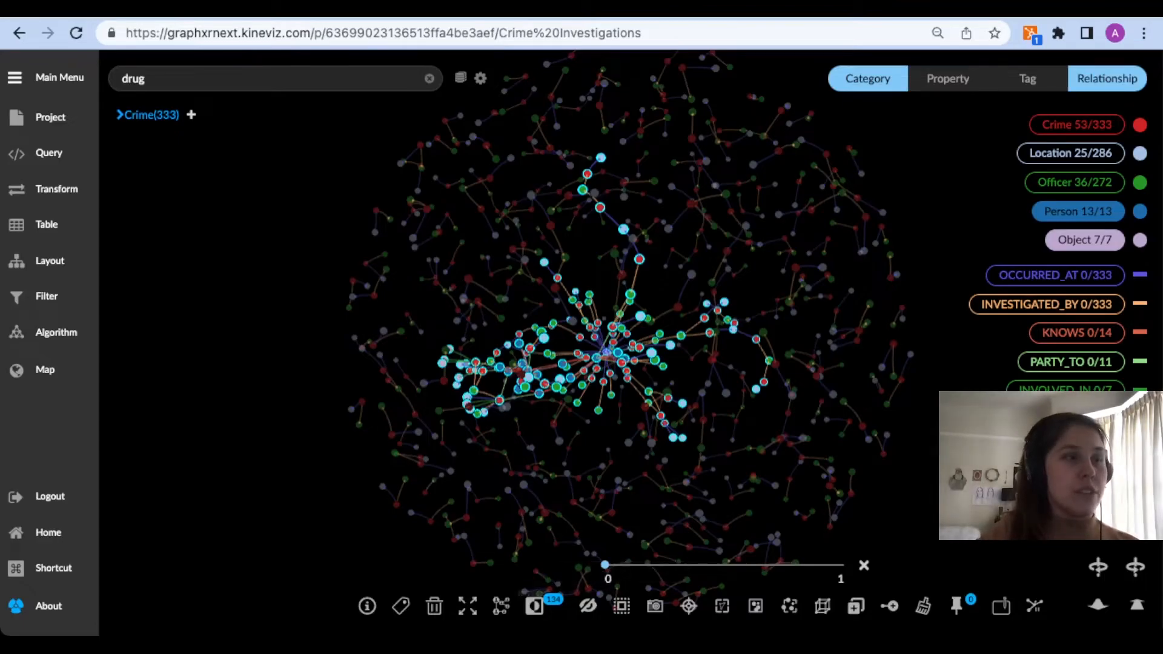
{"action": "left_click", "coordinate": [534, 606]}
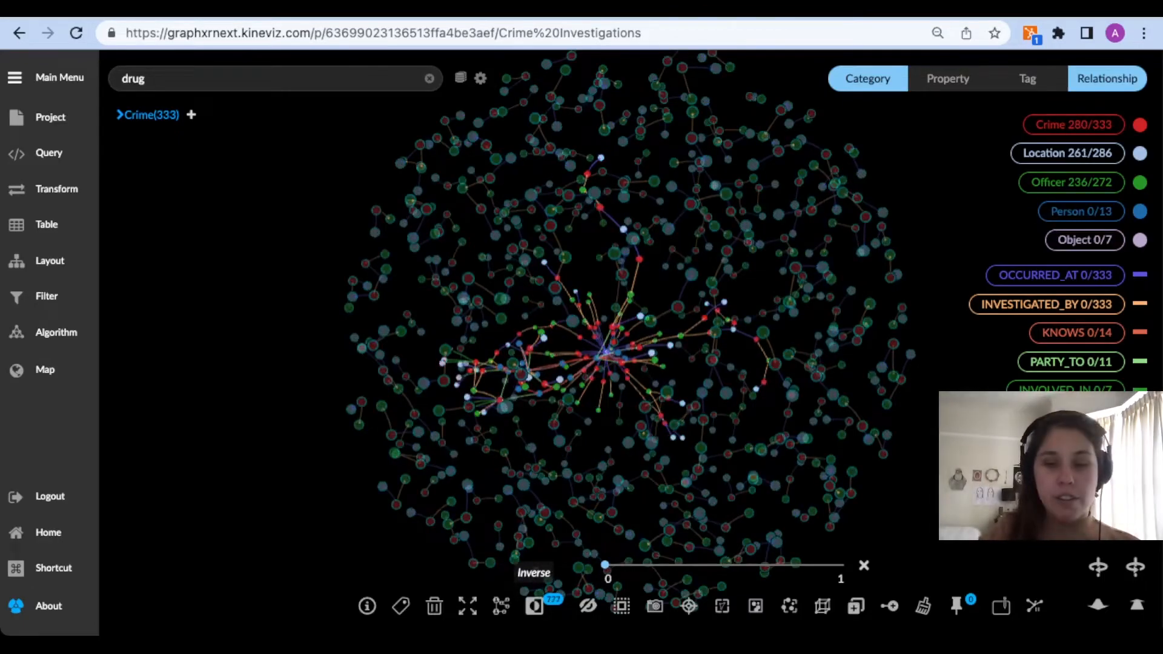
{"action": "key", "text": "Delete"}
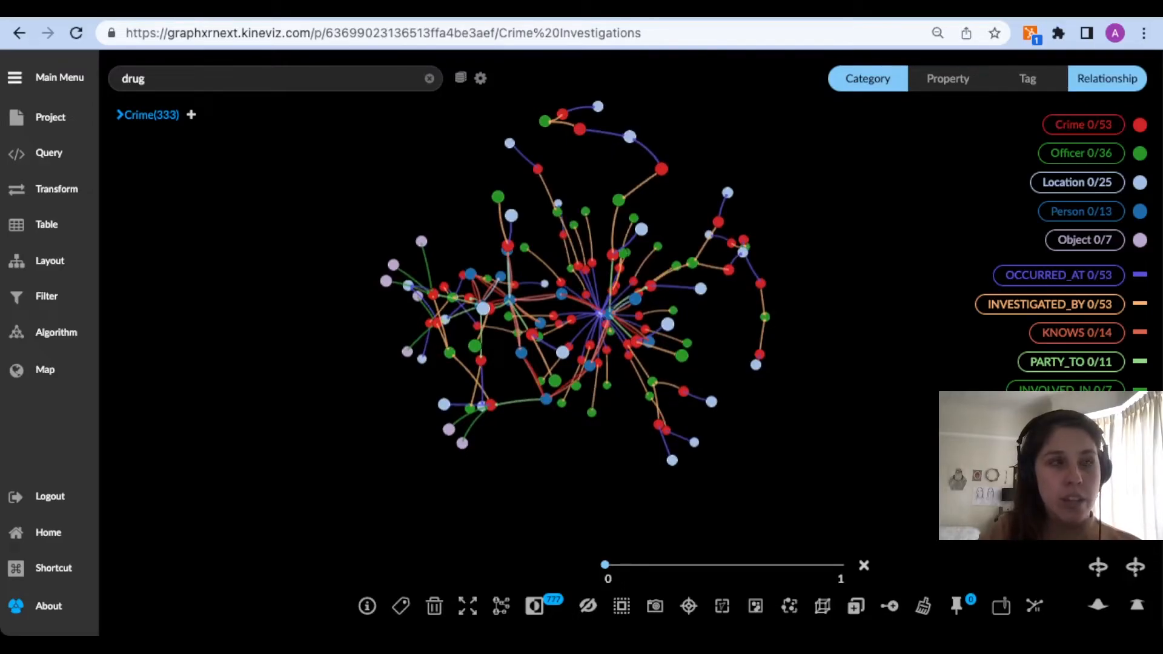
Select all Person nodes and spread them apart by applying the Expand quick layout several times.
{"action": "left_click", "coordinate": [1081, 212]}
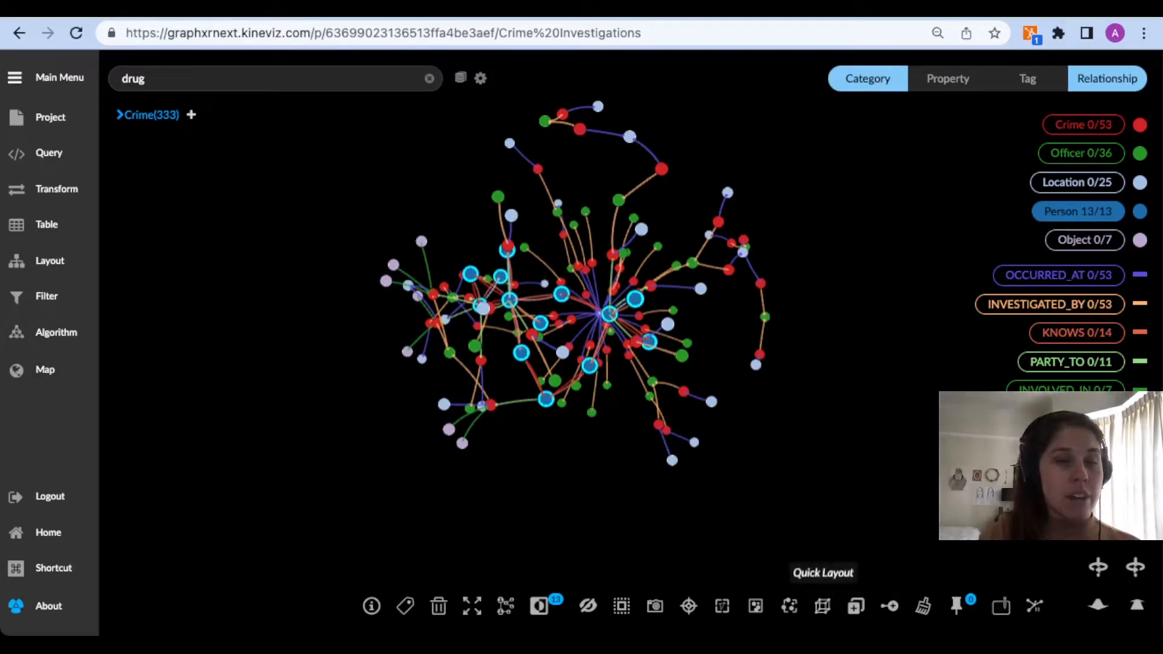
{"action": "left_click", "coordinate": [822, 606]}
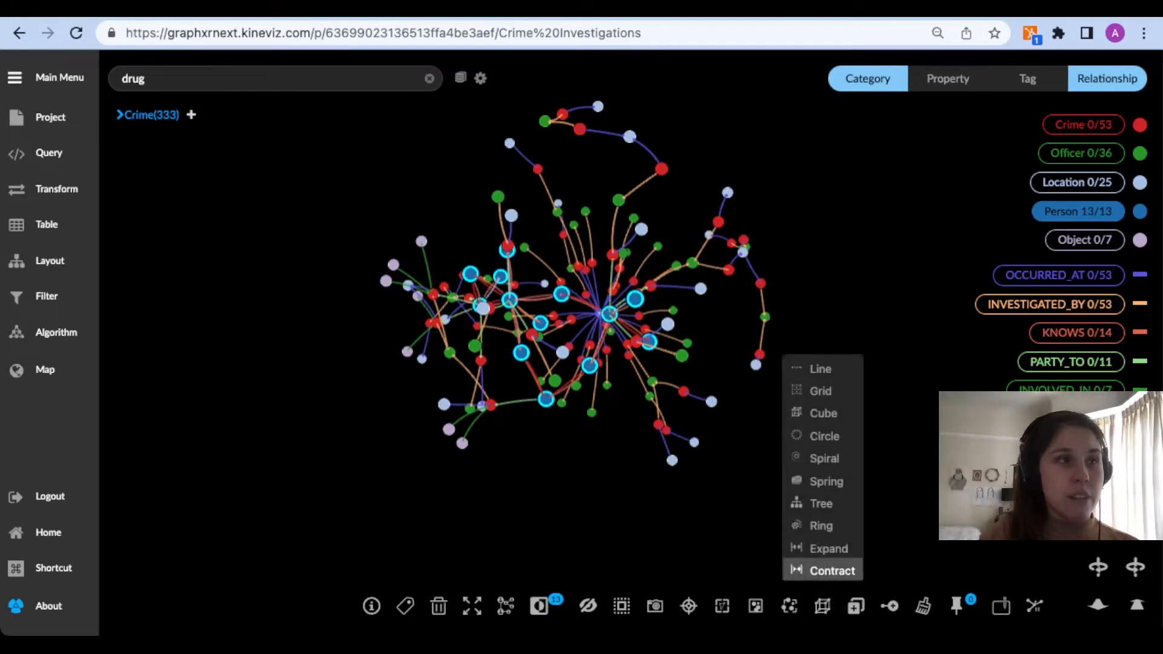
{"action": "left_click", "coordinate": [829, 548]}
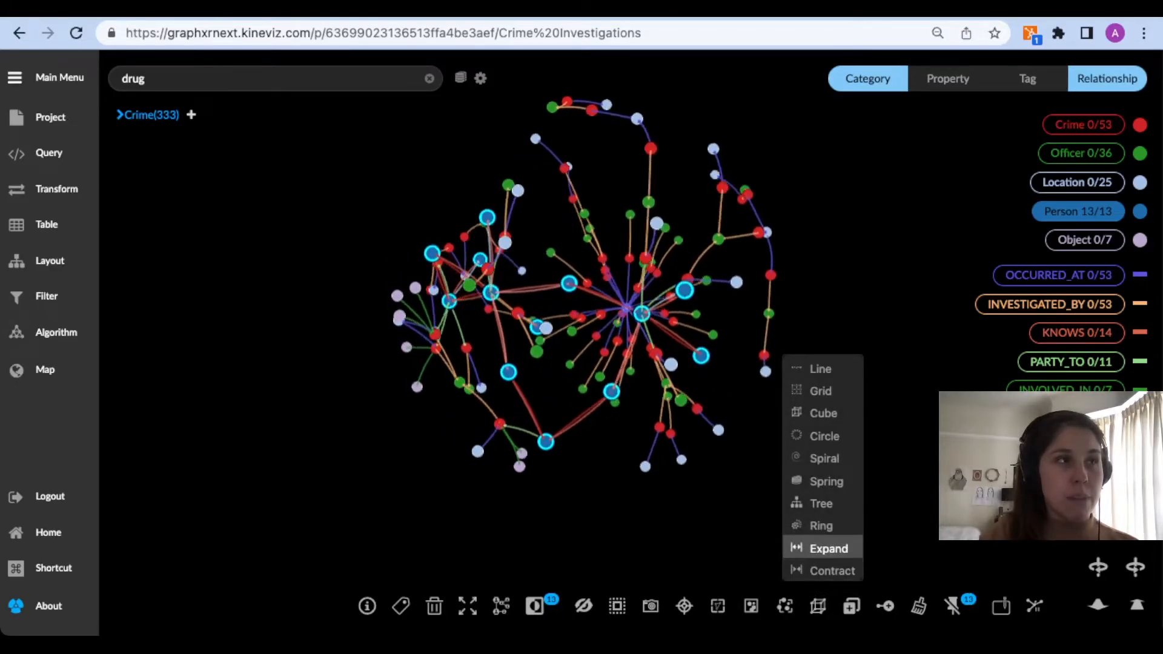
{"action": "left_click", "coordinate": [828, 548]}
{"action": "left_click", "coordinate": [828, 548]}
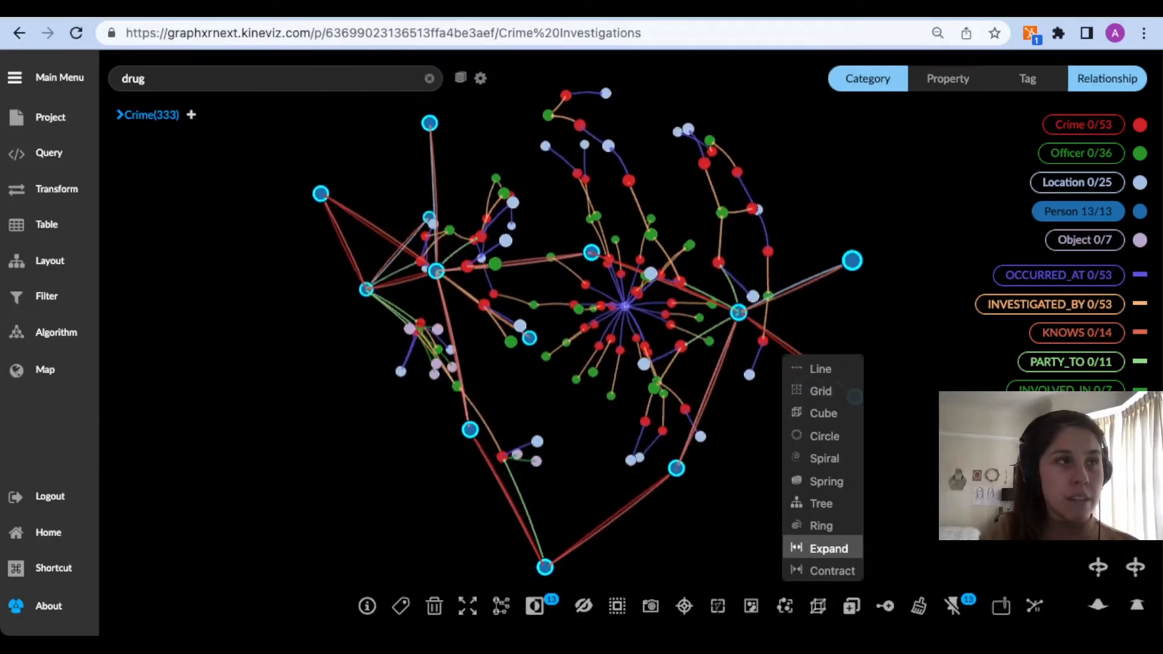
{"action": "left_click", "coordinate": [828, 548]}
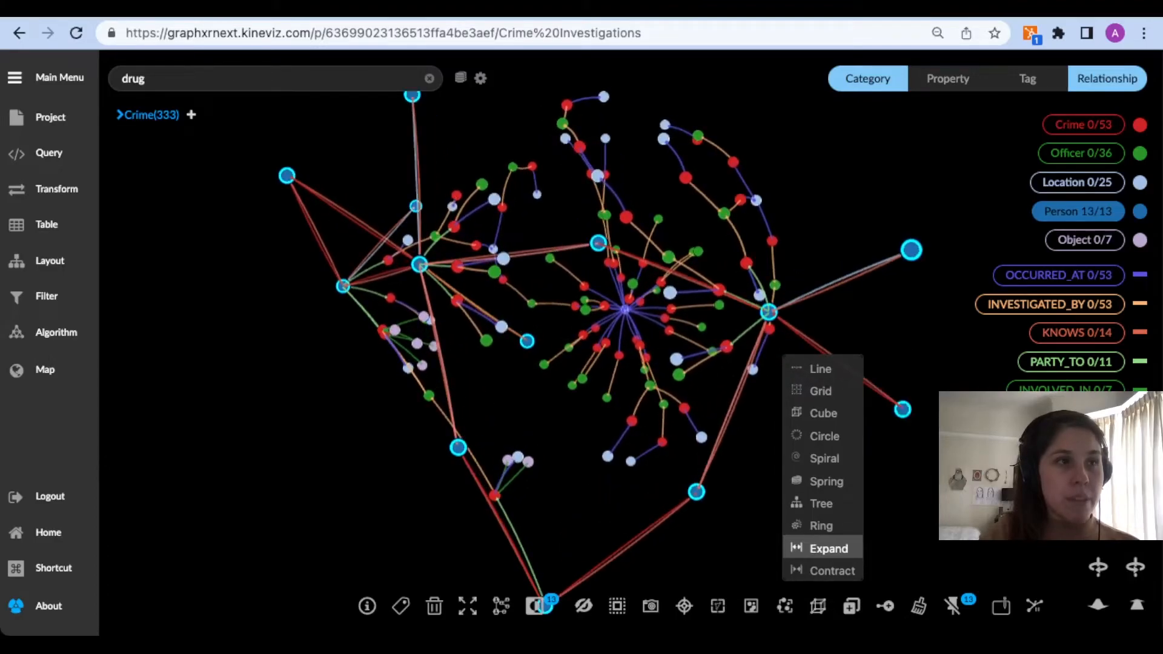
Arrange the remaining nodes around the spread Person nodes with the Tree quick layout, and clear the selection.
{"action": "left_click", "coordinate": [821, 503]}
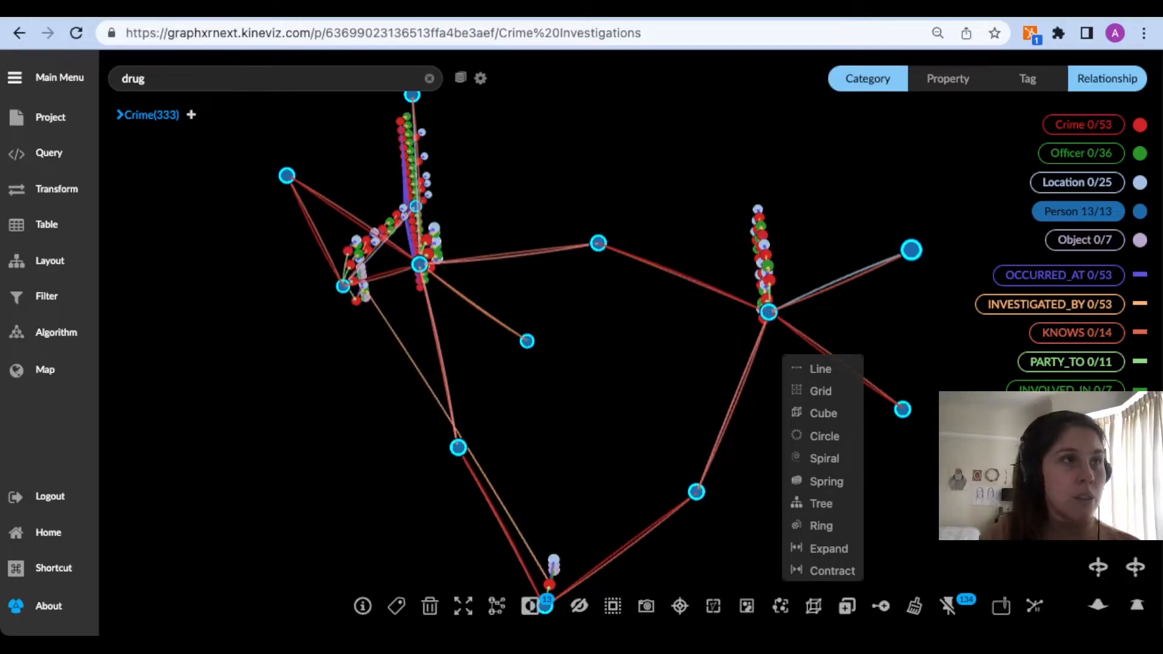
{"action": "left_click", "coordinate": [630, 375]}
{"action": "left_click_drag", "start_coordinate": [629, 375], "coordinate": [533, 412]}
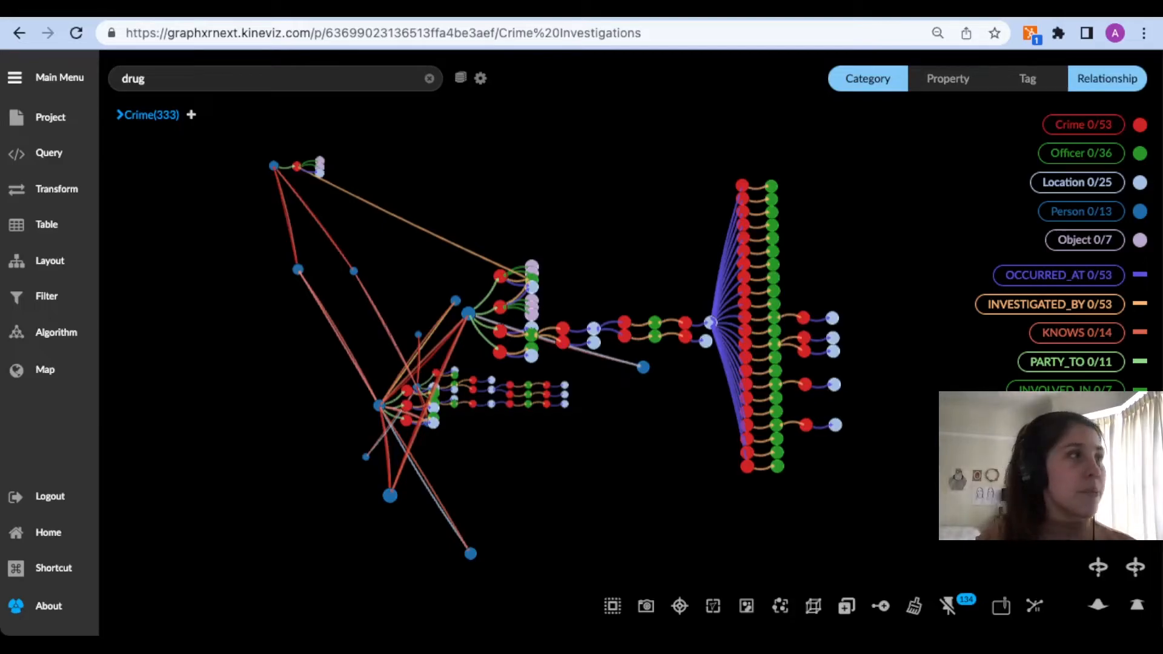
Caption the Person category nodes with their name and surname properties.
{"action": "left_click", "coordinate": [50, 117]}
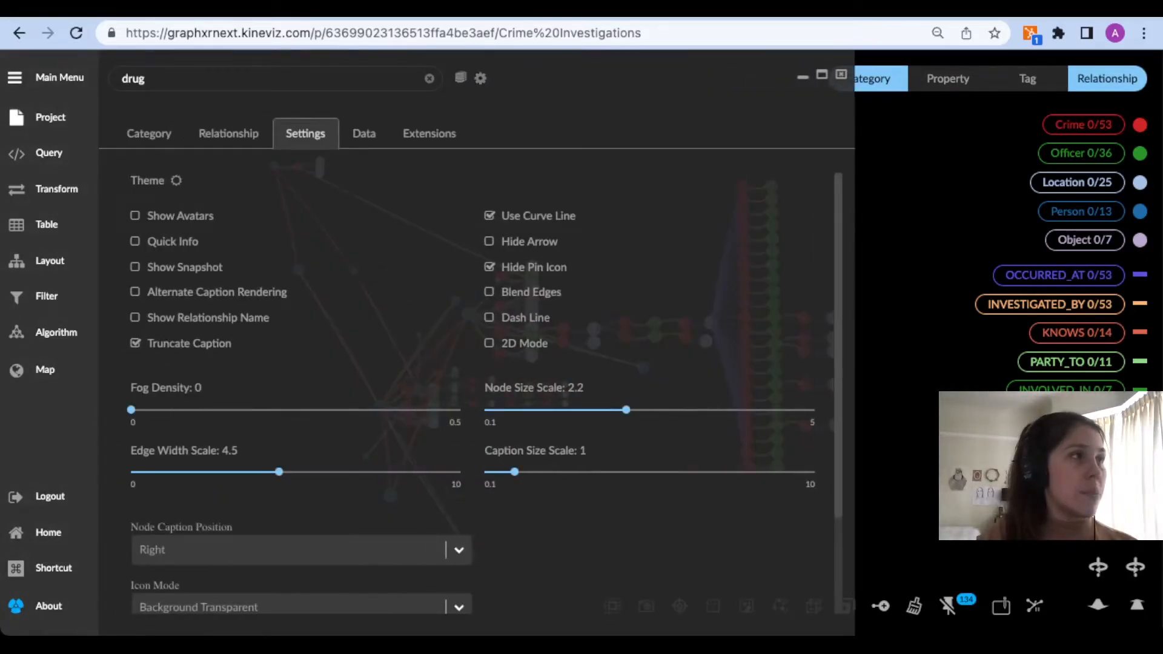
{"action": "left_click", "coordinate": [148, 133]}
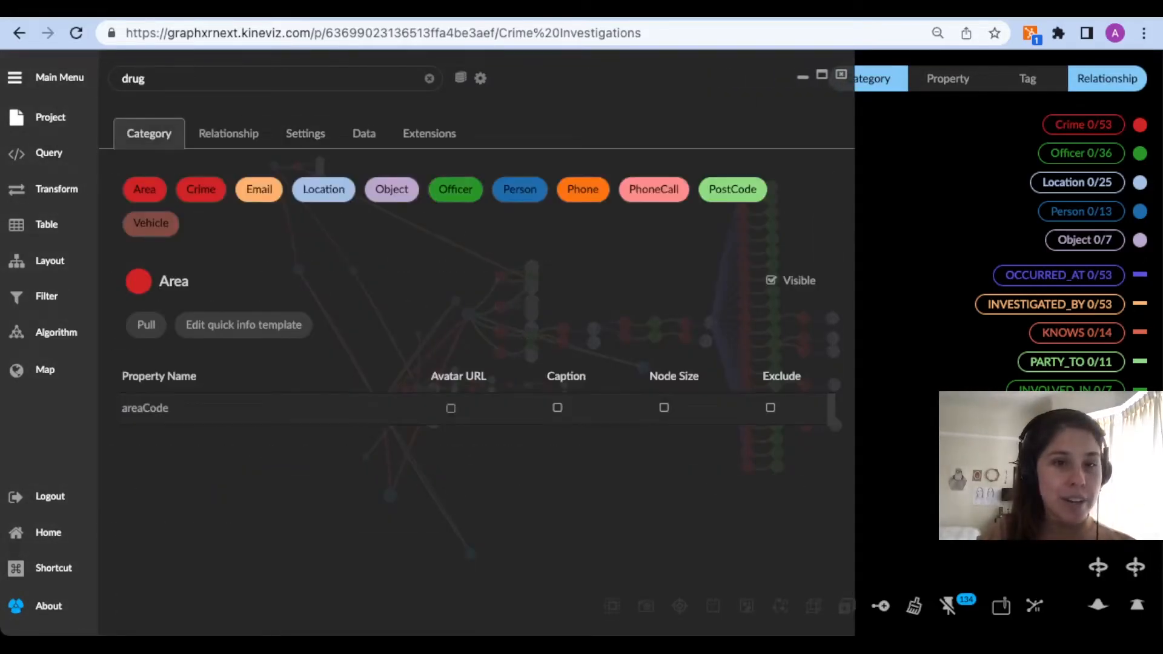
{"action": "left_click", "coordinate": [520, 189]}
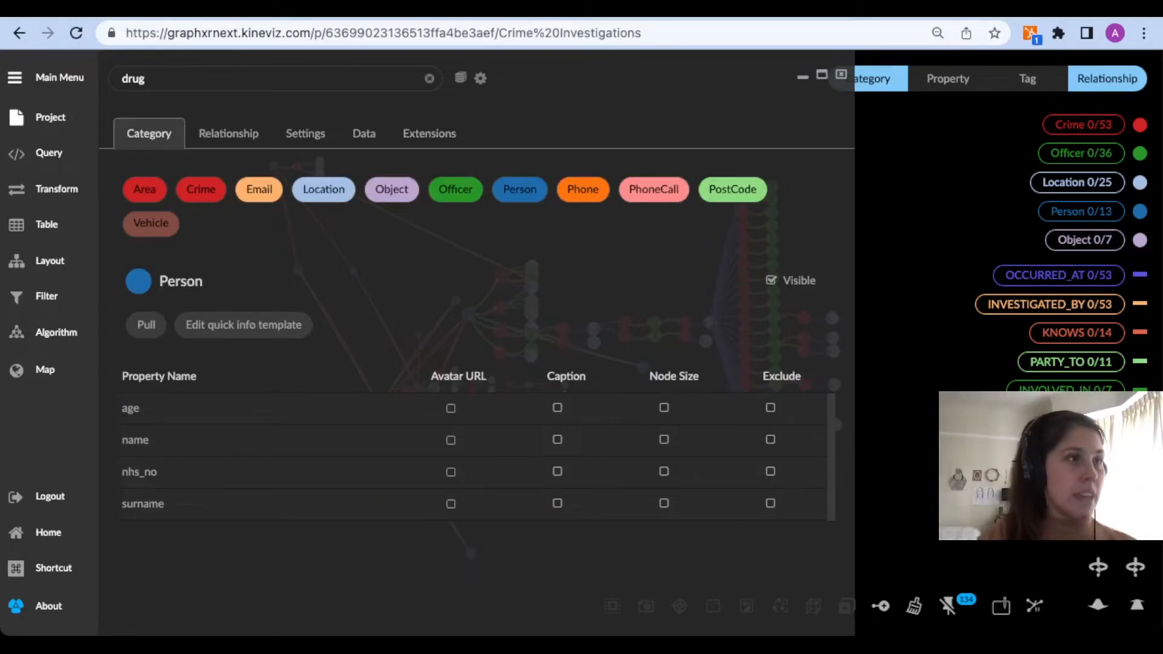
{"action": "left_click", "coordinate": [557, 440]}
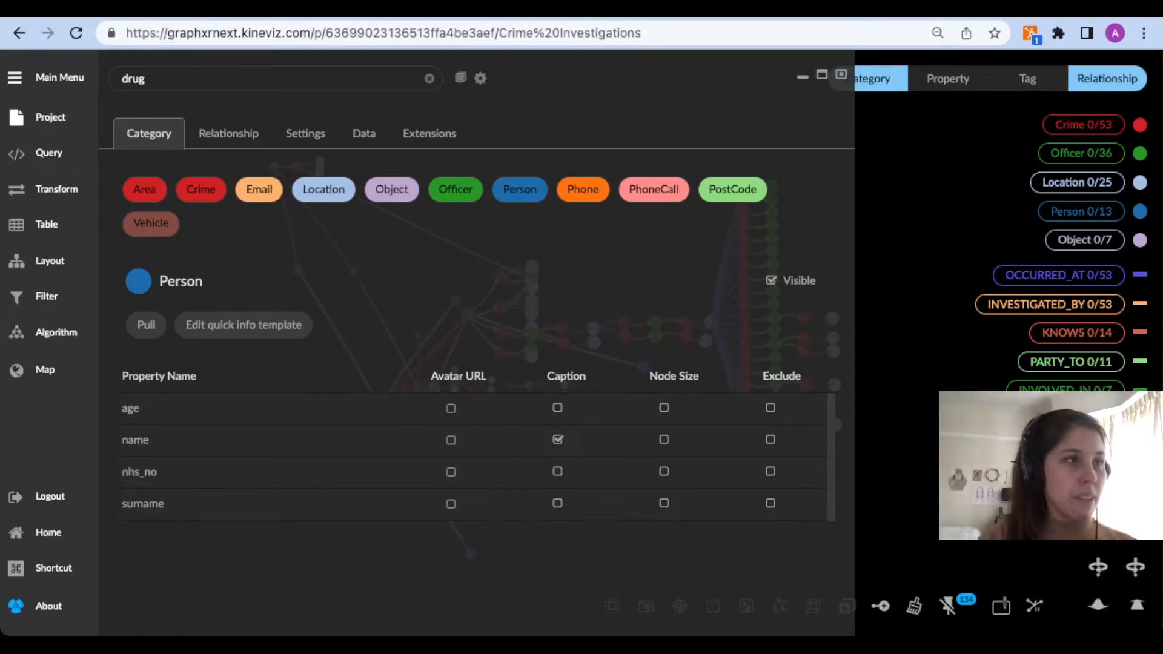
{"action": "left_click", "coordinate": [557, 503]}
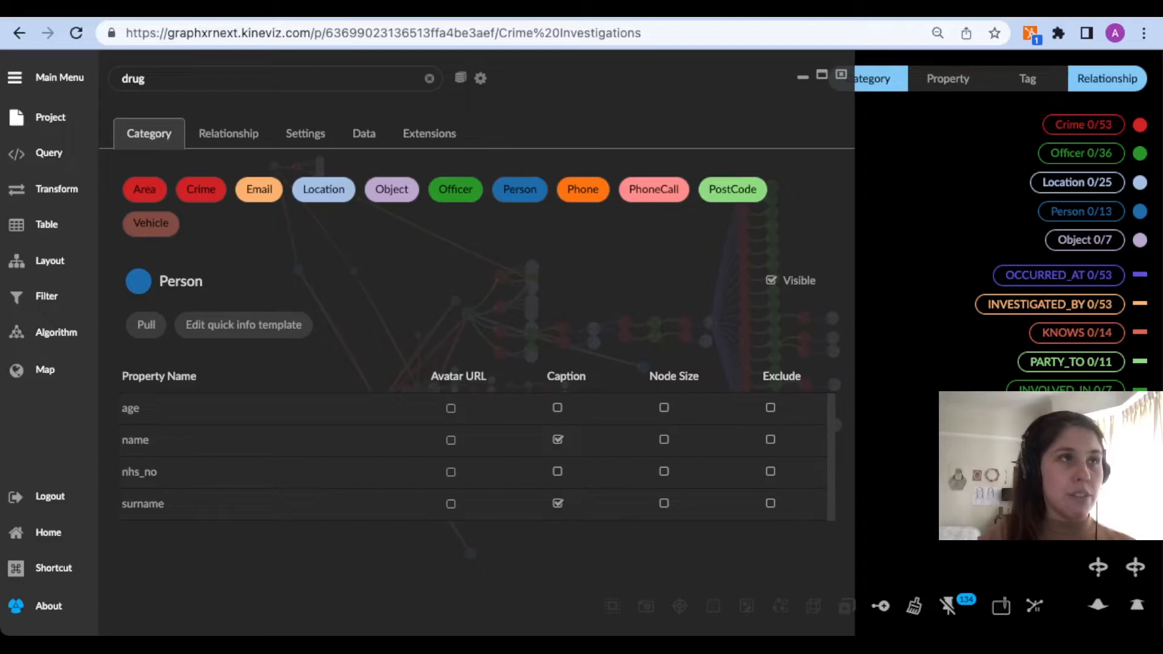
{"action": "key", "text": "Escape"}
Set the project's caption size scale to 3.1 so the Person captions are larger in the graph.
{"action": "scroll", "coordinate": [606, 375], "scroll_direction": "up", "scroll_amount": 4}
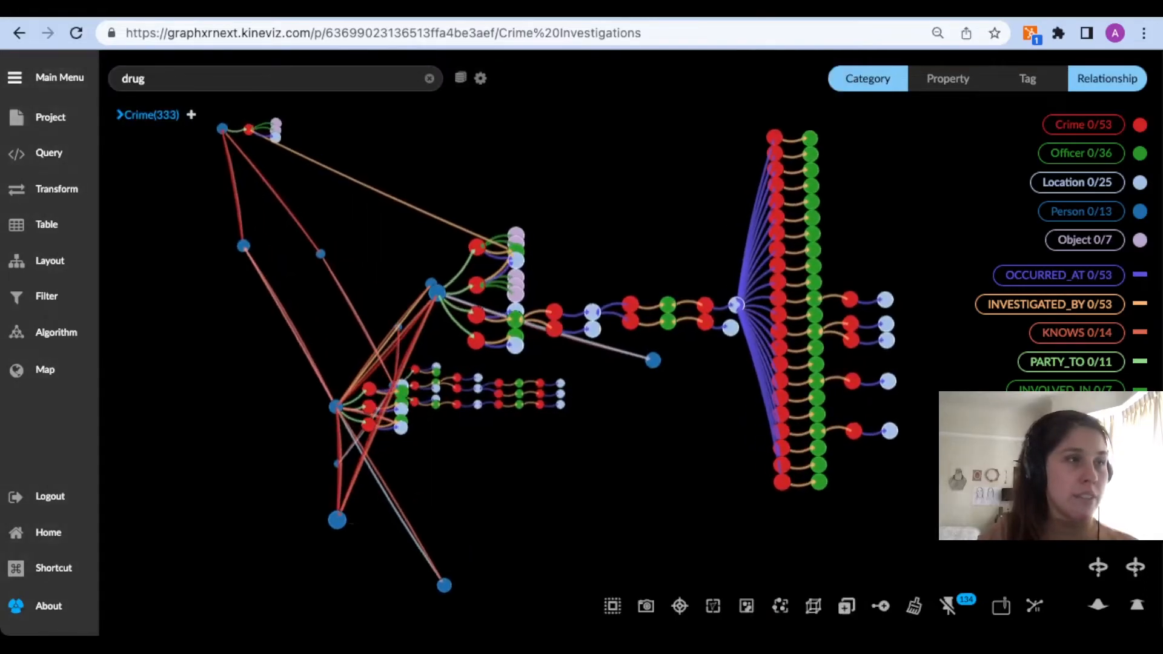
{"action": "scroll", "coordinate": [640, 421], "scroll_direction": "up", "scroll_amount": 4}
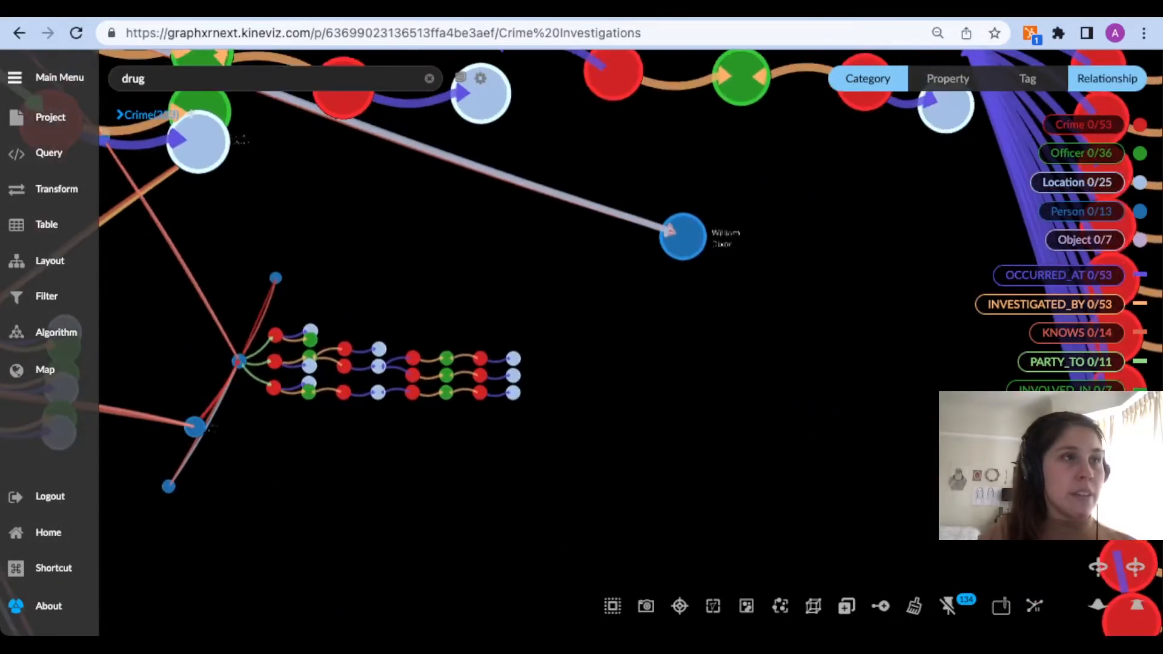
{"action": "scroll", "coordinate": [640, 421], "scroll_direction": "up", "scroll_amount": 1}
{"action": "scroll", "coordinate": [651, 400], "scroll_direction": "down", "scroll_amount": 2}
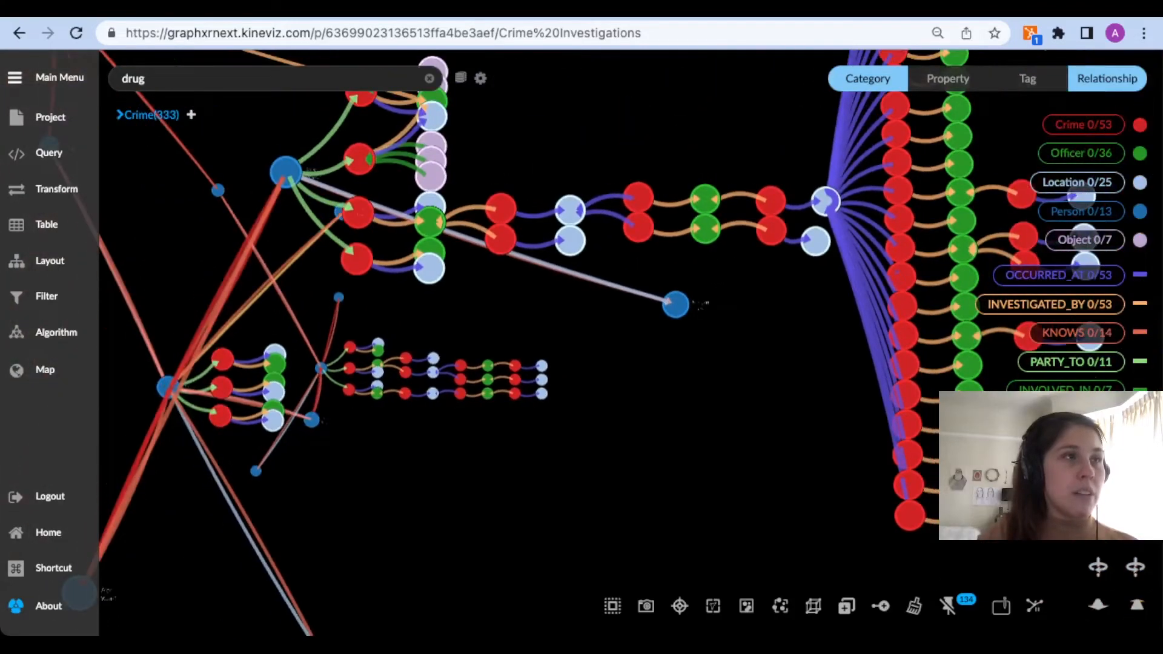
{"action": "scroll", "coordinate": [651, 400], "scroll_direction": "up", "scroll_amount": 1}
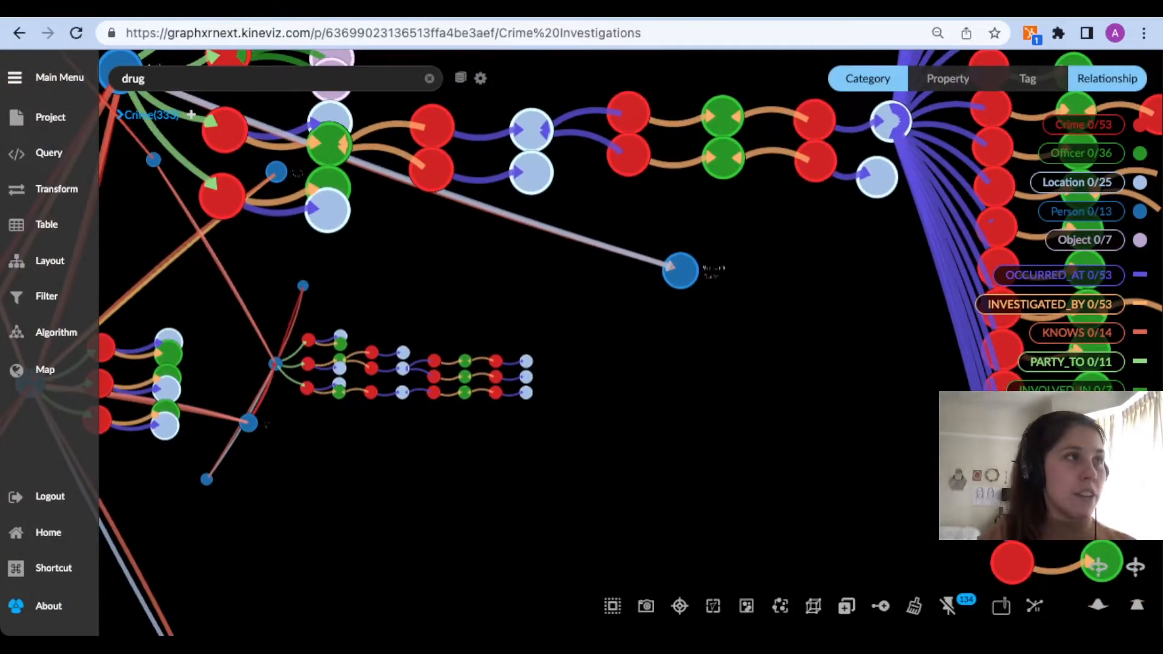
{"action": "left_click", "coordinate": [51, 117]}
{"action": "left_click", "coordinate": [305, 134]}
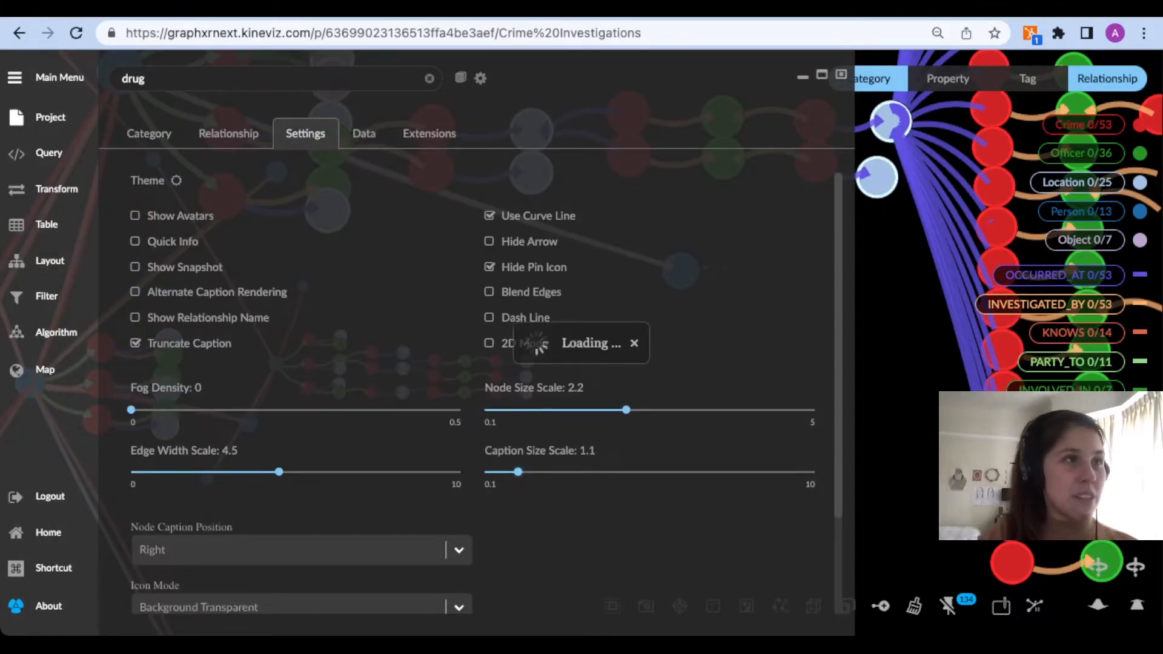
{"action": "left_click_drag", "start_coordinate": [514, 472], "coordinate": [584, 472]}
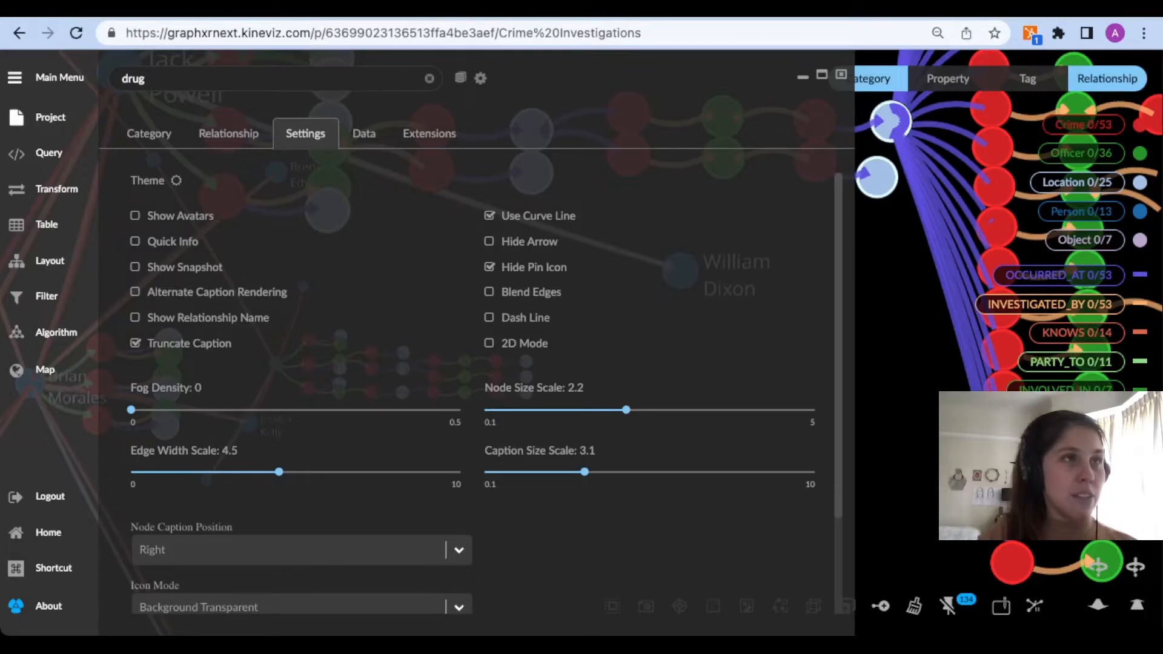
{"action": "key", "text": "Escape"}
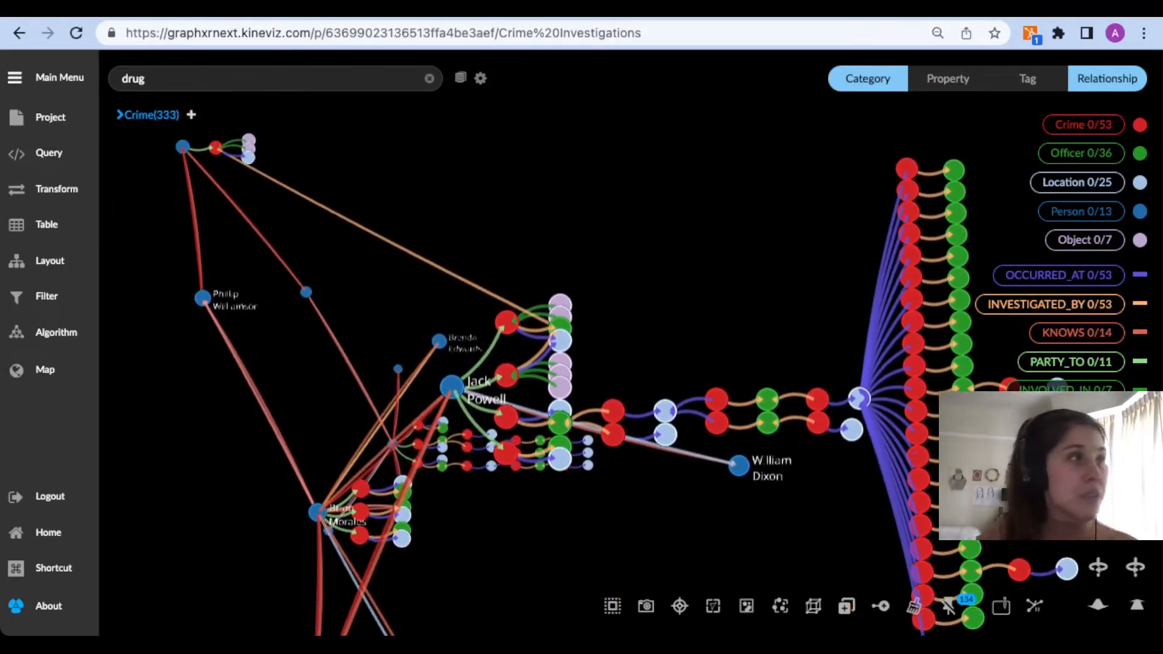
Turn on relationship names in the project settings and inspect the labelled edges in the graph.
{"action": "left_click", "coordinate": [50, 117]}
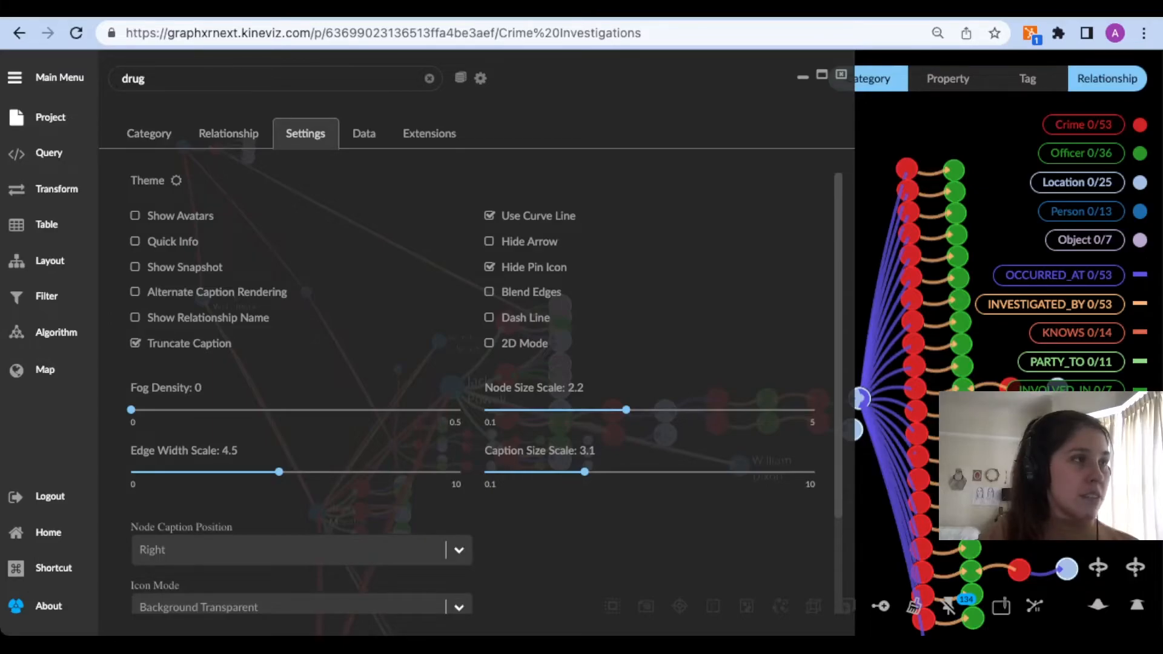
{"action": "left_click", "coordinate": [135, 317]}
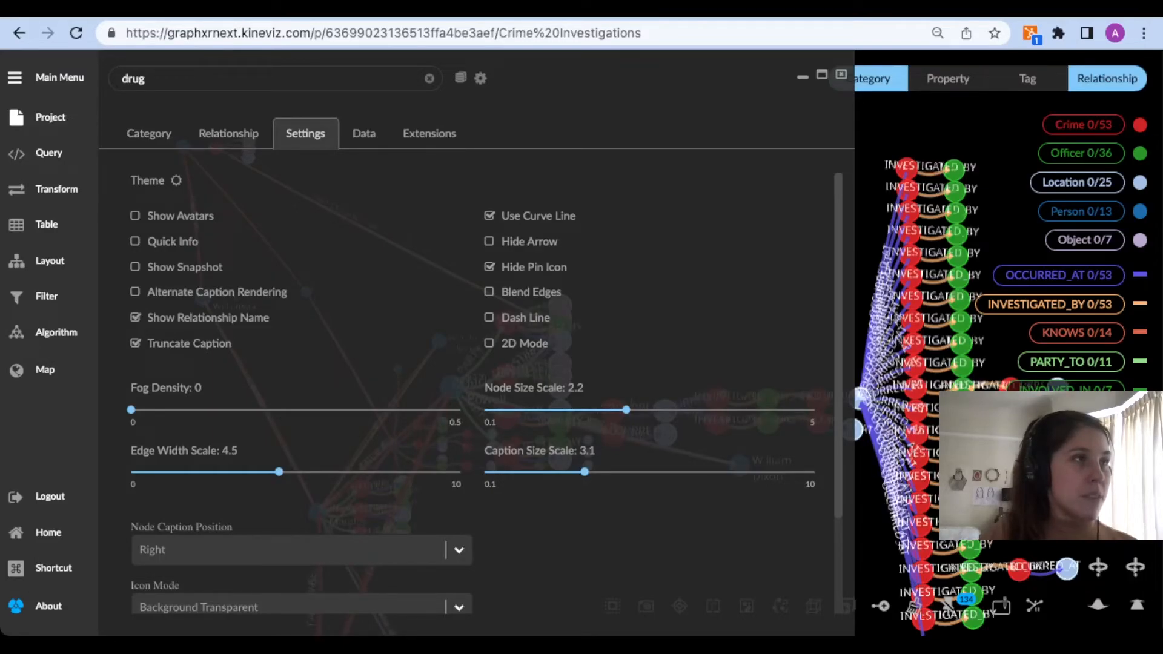
{"action": "key", "text": "Escape"}
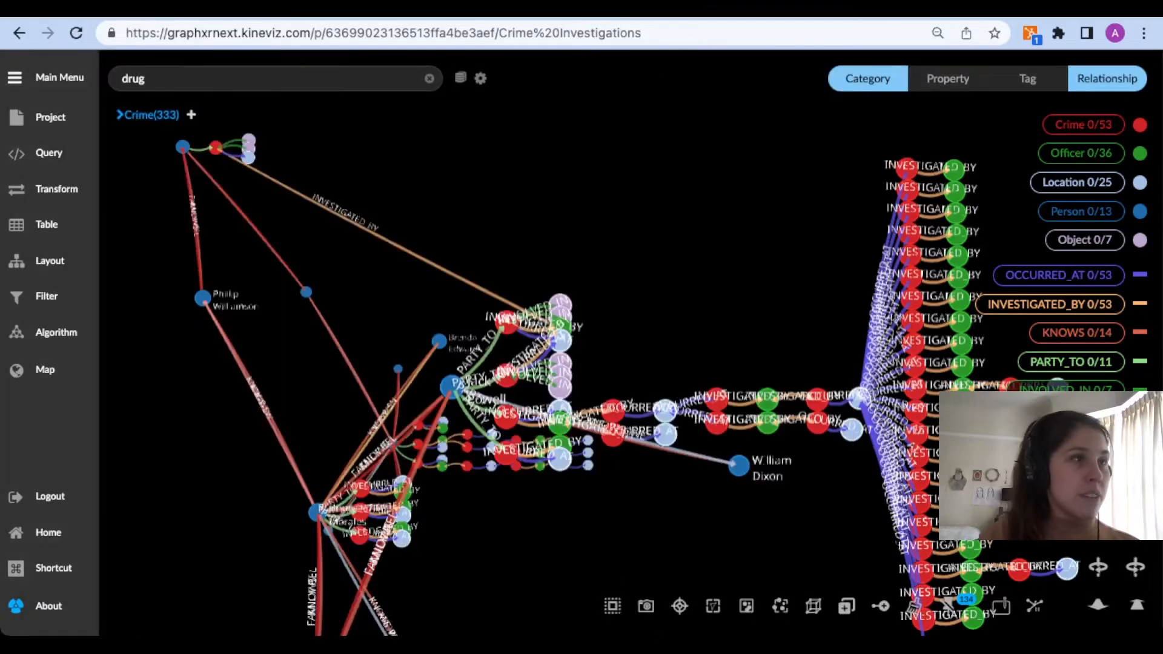
{"action": "left_click_drag", "start_coordinate": [667, 273], "coordinate": [764, 358]}
{"action": "right_click_drag", "start_coordinate": [764, 357], "coordinate": [787, 387]}
{"action": "scroll", "coordinate": [630, 342], "scroll_direction": "up", "scroll_amount": 3}
{"action": "left_click_drag", "start_coordinate": [629, 303], "coordinate": [561, 185]}
{"action": "scroll", "coordinate": [688, 487], "scroll_direction": "down", "scroll_amount": 5}
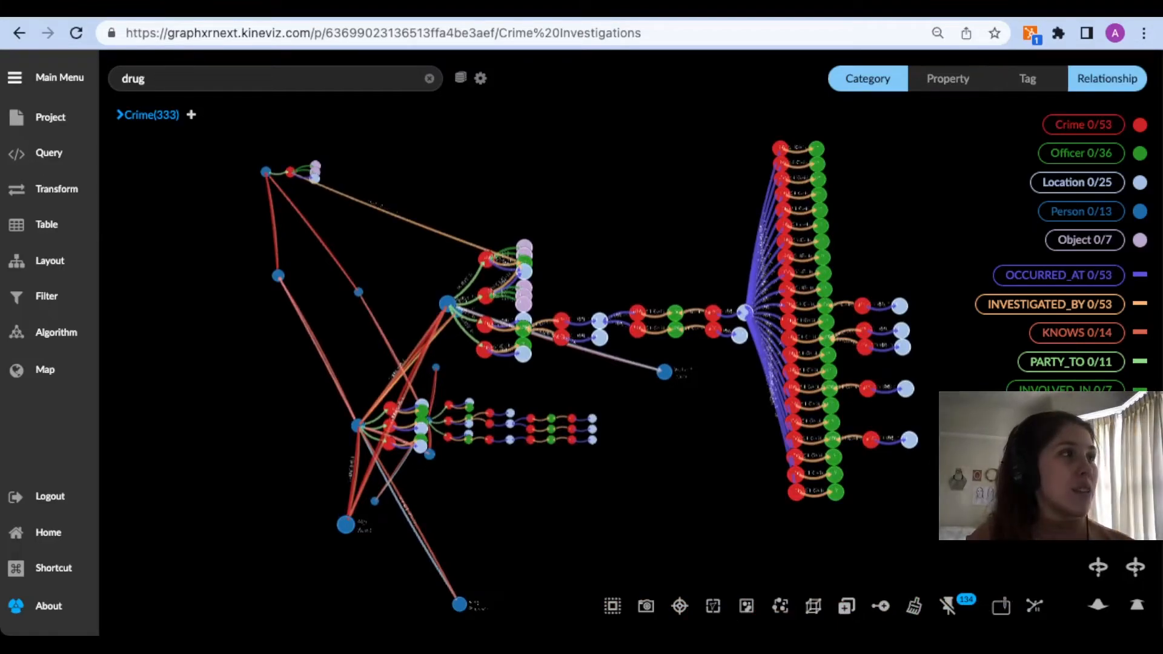
Save the current graph as a project view named "Drug Crimes Trees".
{"action": "left_click", "coordinate": [51, 117]}
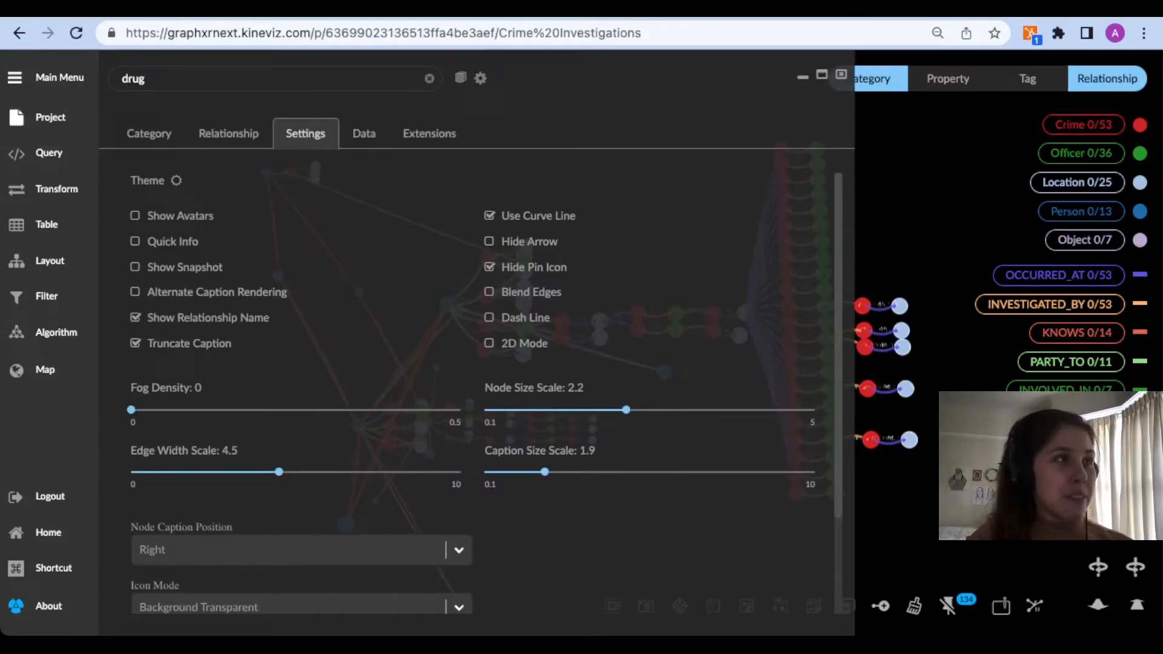
{"action": "left_click", "coordinate": [364, 133]}
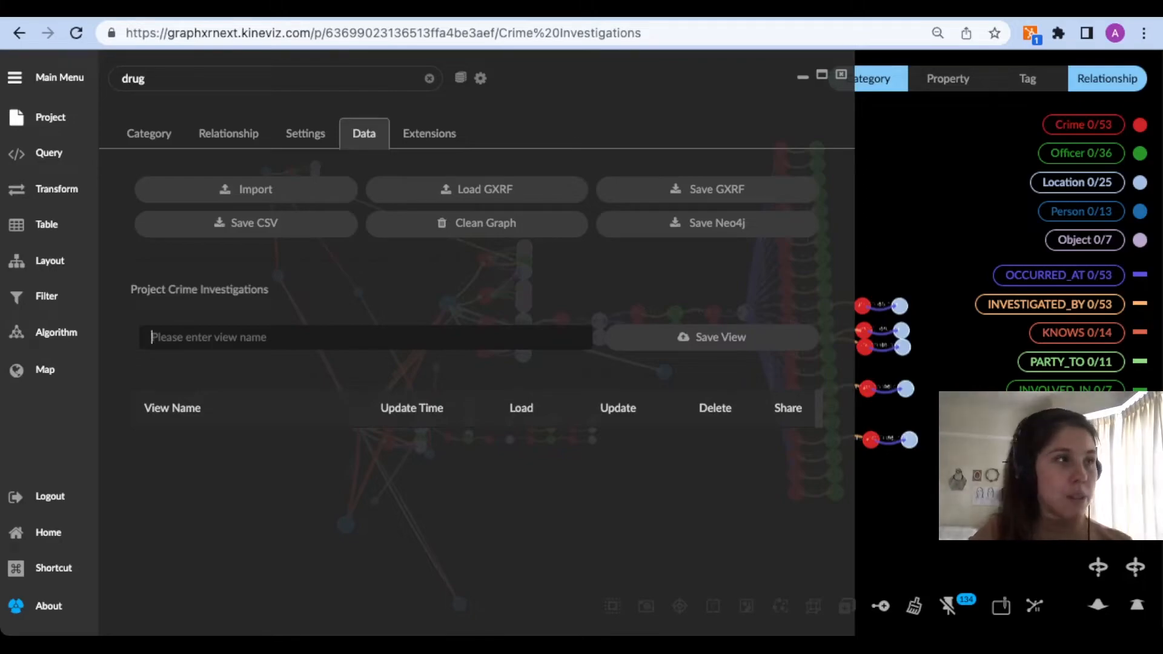
{"action": "left_click", "coordinate": [152, 337]}
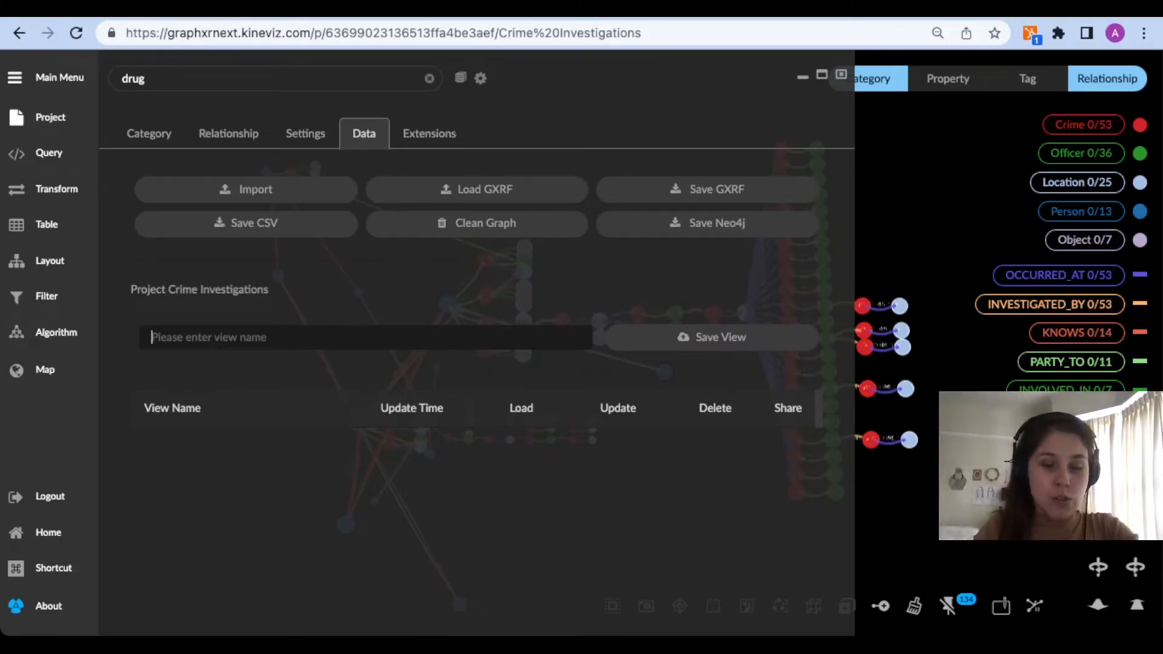
{"action": "type", "text": "Drug"}
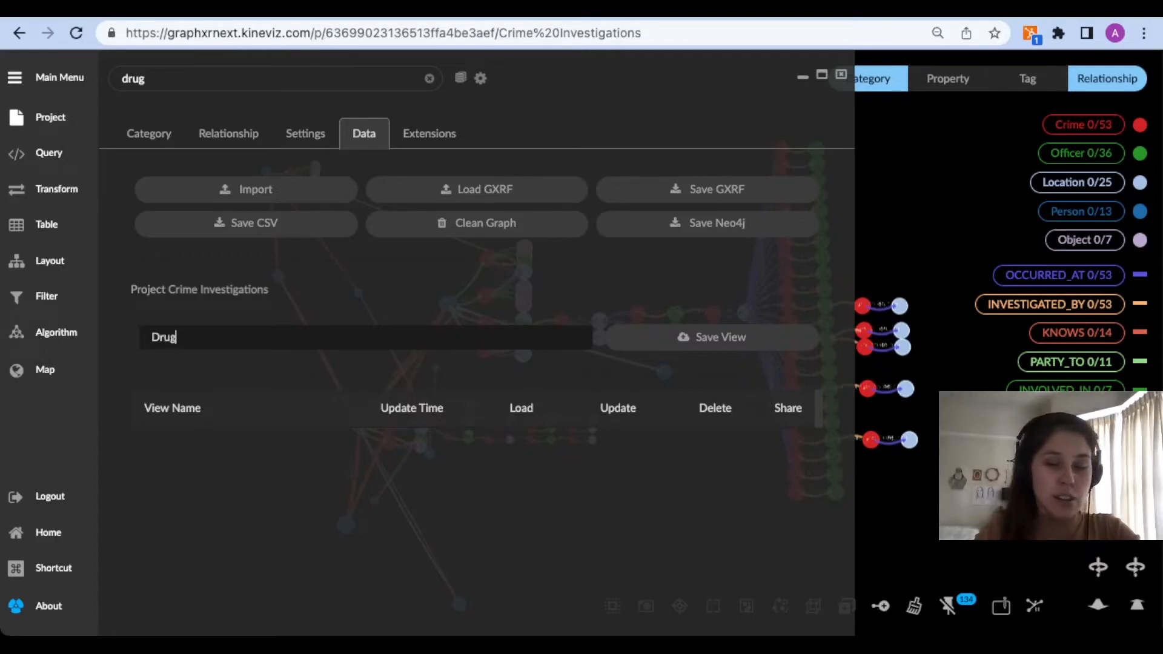
{"action": "type", "text": " Crime "}
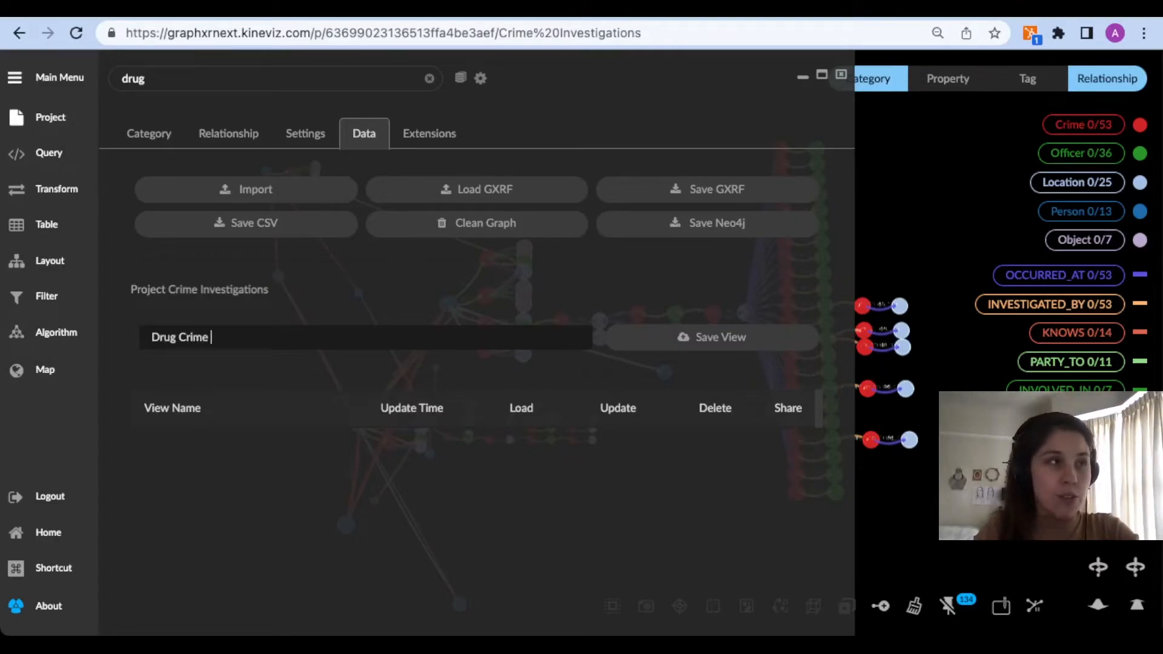
{"action": "type", "text": "Trin"}
{"action": "key", "text": "BackSpace"}
{"action": "key", "text": "BackSpace"}
{"action": "type", "text": "e"}
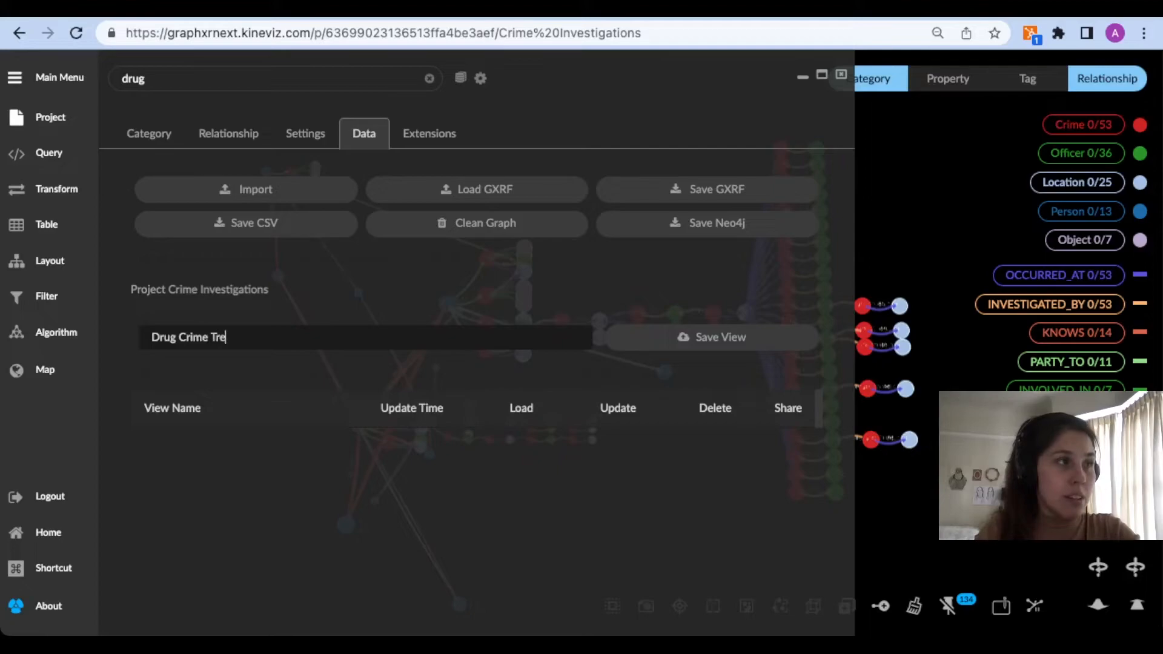
{"action": "key", "text": "BackSpace"}
{"action": "key", "text": "BackSpace"}
{"action": "key", "text": "BackSpace"}
{"action": "key", "text": "BackSpace"}
{"action": "type", "text": "s T"}
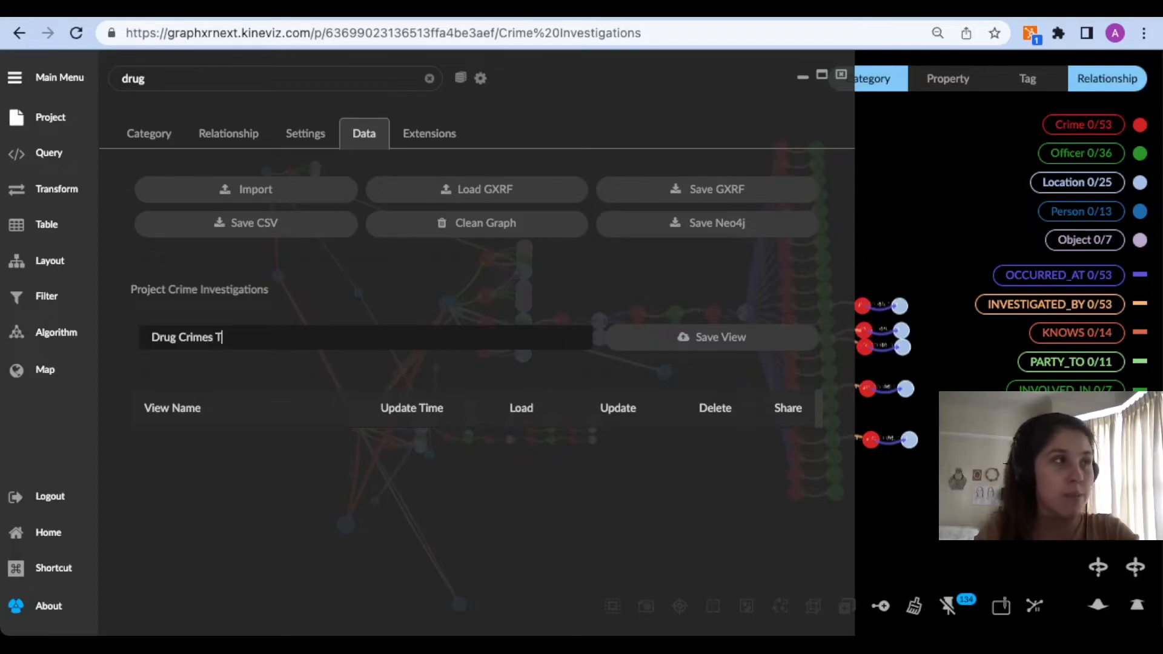
{"action": "type", "text": "rees"}
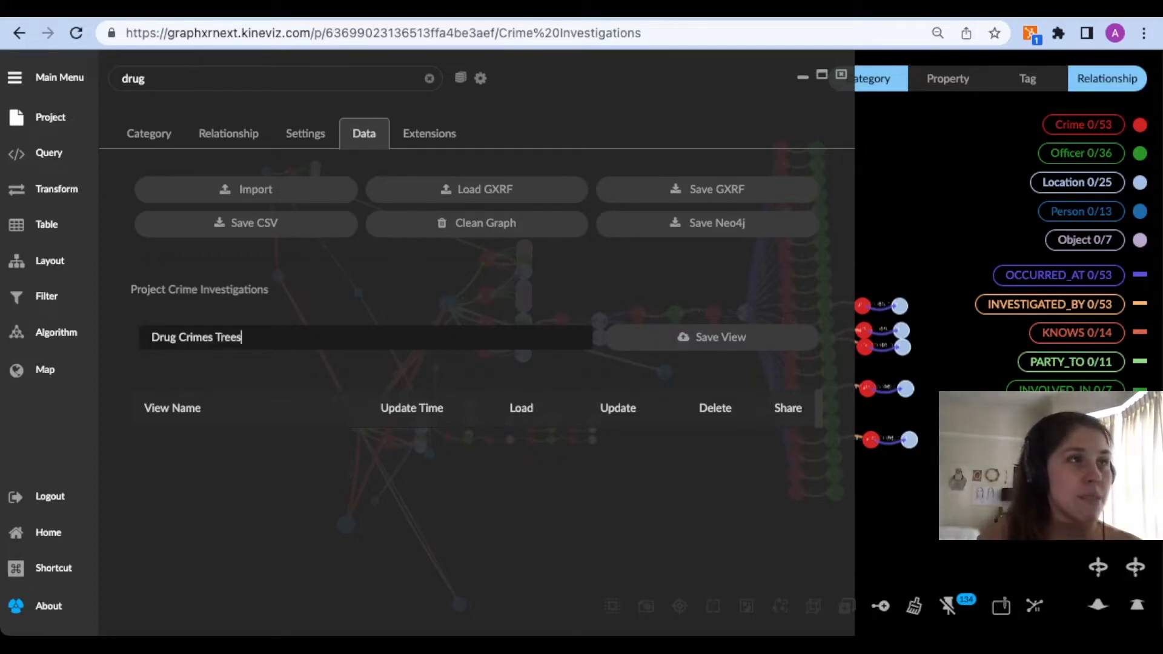
{"action": "left_click", "coordinate": [711, 337]}
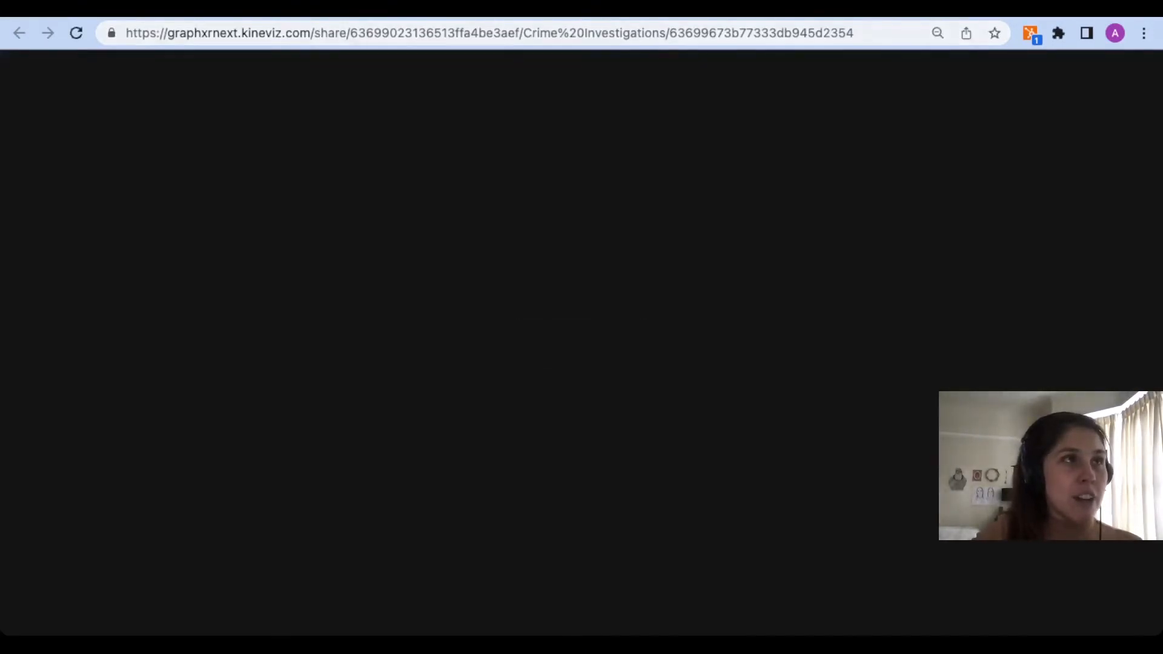
Highlight the web address of the shared view and inspect the graph loaded from that link.
{"action": "left_click", "coordinate": [489, 33]}
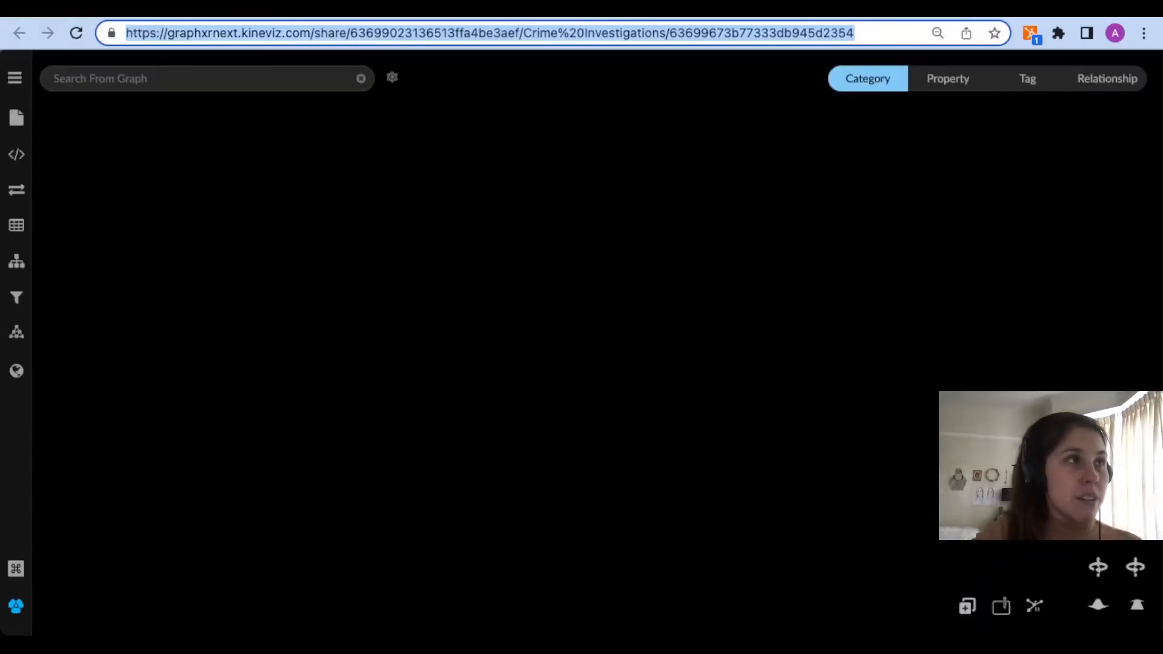
{"action": "left_click", "coordinate": [314, 32]}
{"action": "left_click_drag", "start_coordinate": [314, 33], "coordinate": [336, 32]}
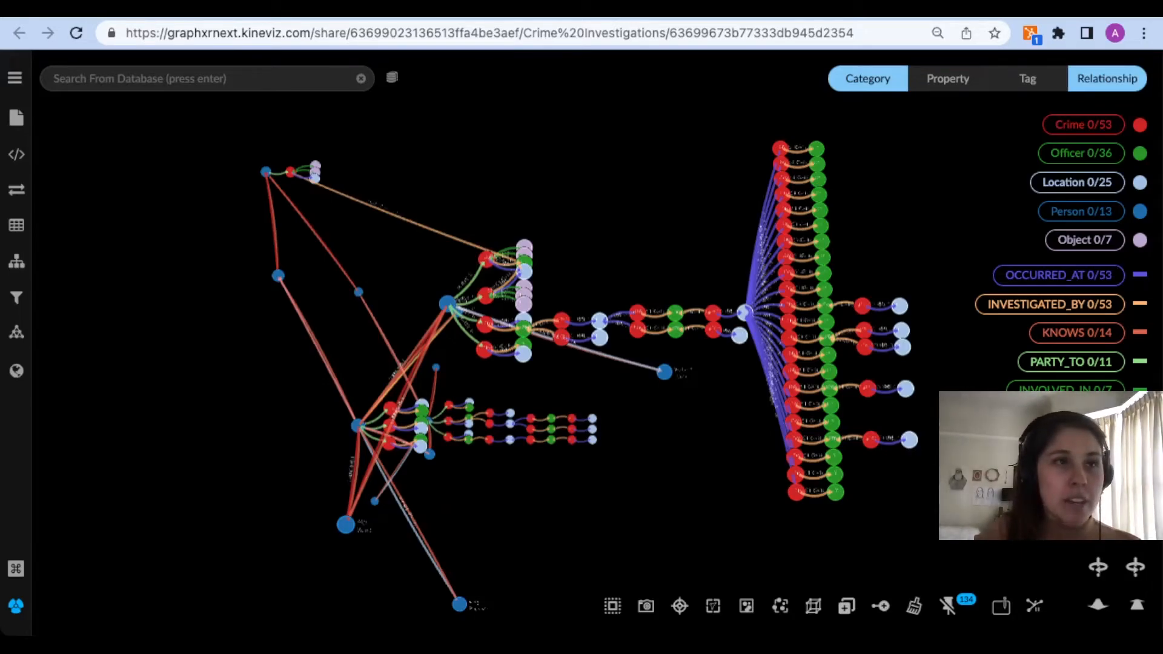
{"action": "scroll", "coordinate": [703, 430], "scroll_direction": "up", "scroll_amount": 5}
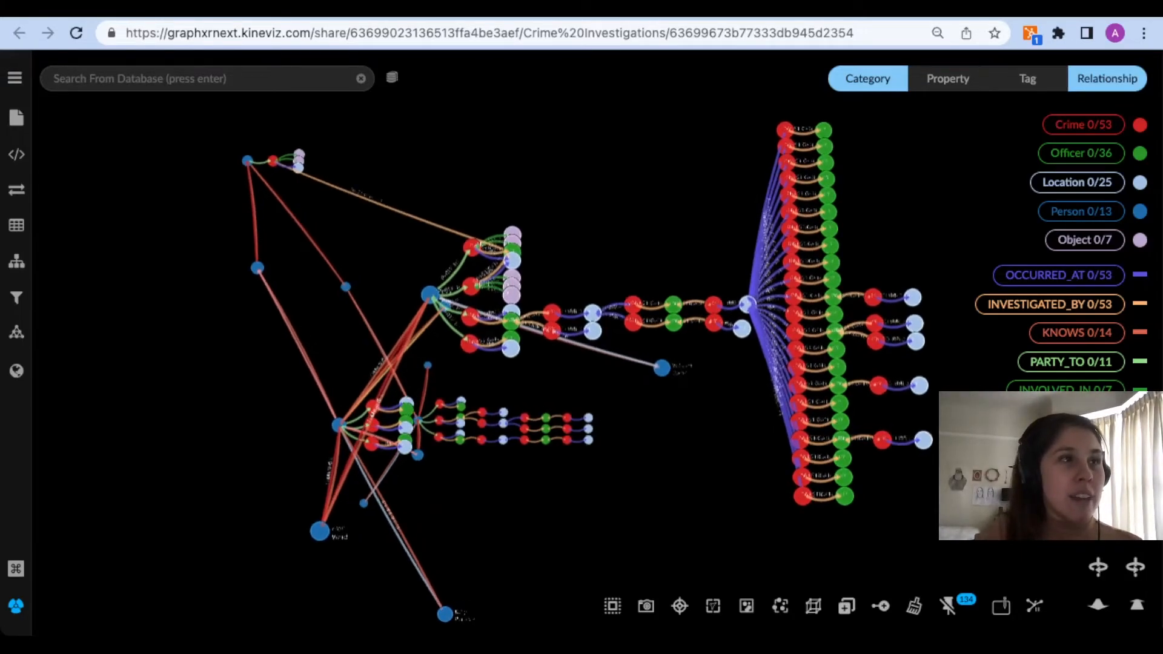
Examine the shared view's network, checking the labelled relationships between the people, crimes, officers and locations.
{"action": "scroll", "coordinate": [702, 430], "scroll_direction": "up", "scroll_amount": 4}
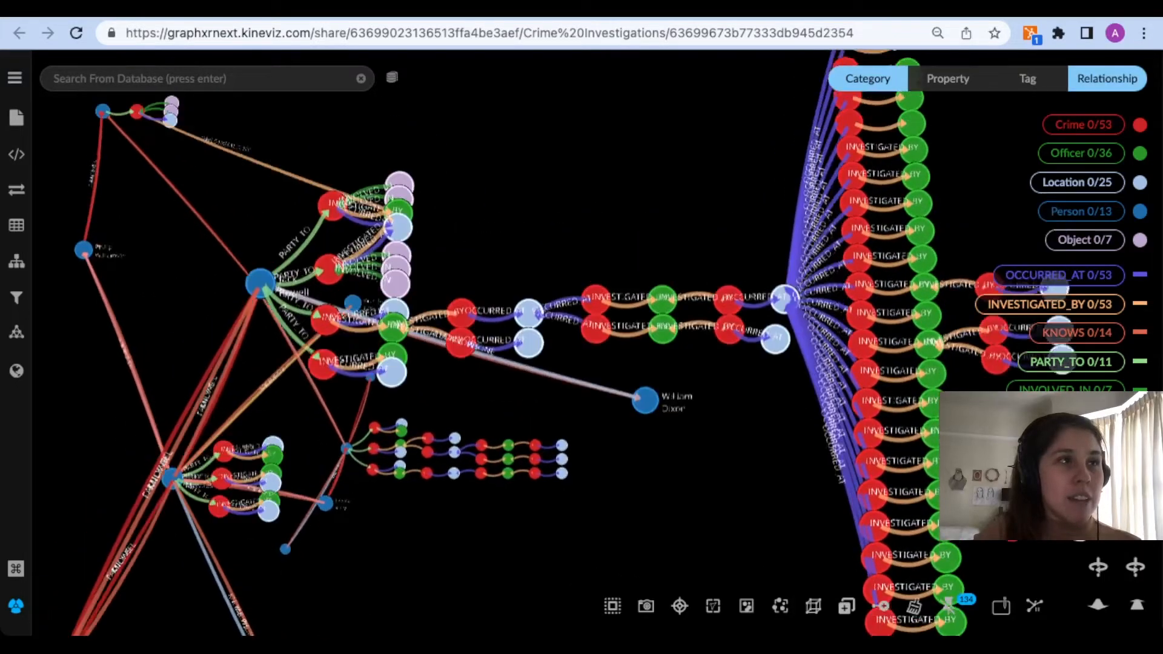
{"action": "scroll", "coordinate": [565, 413], "scroll_direction": "down", "scroll_amount": 8}
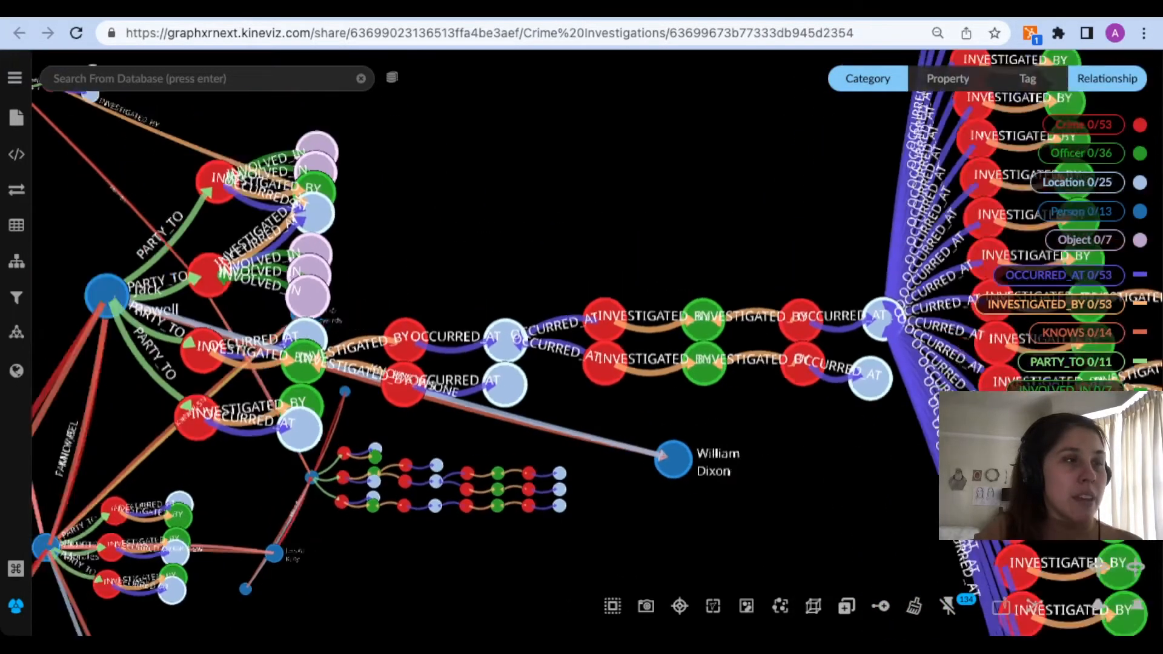
{"action": "scroll", "coordinate": [482, 403], "scroll_direction": "down", "scroll_amount": 2}
{"action": "scroll", "coordinate": [548, 499], "scroll_direction": "up", "scroll_amount": 2}
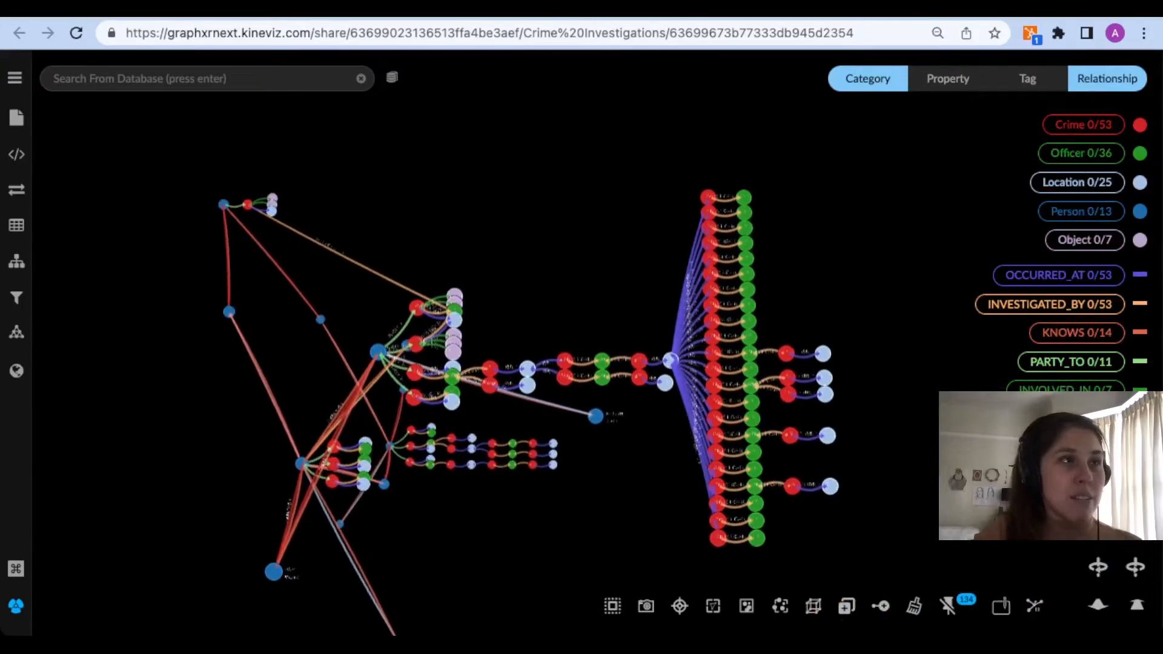
{"action": "left_click_drag", "start_coordinate": [548, 499], "coordinate": [565, 466]}
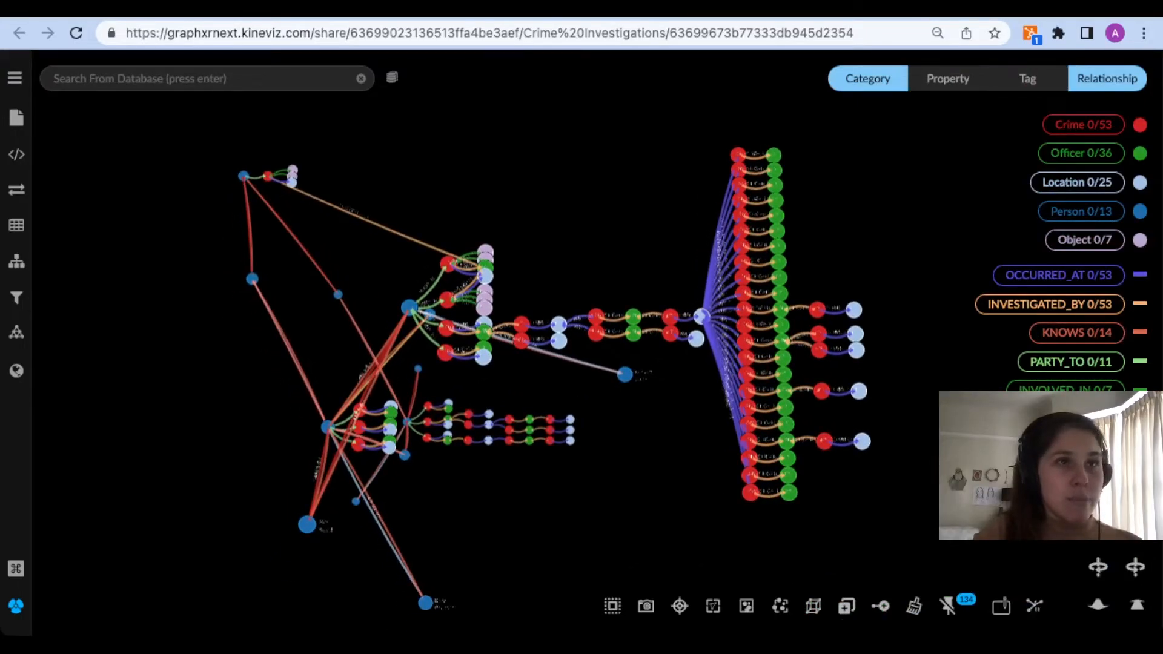
{"action": "scroll", "coordinate": [1050, 325], "scroll_direction": "down", "scroll_amount": 3}
{"action": "scroll", "coordinate": [1050, 326], "scroll_direction": "up", "scroll_amount": 3}
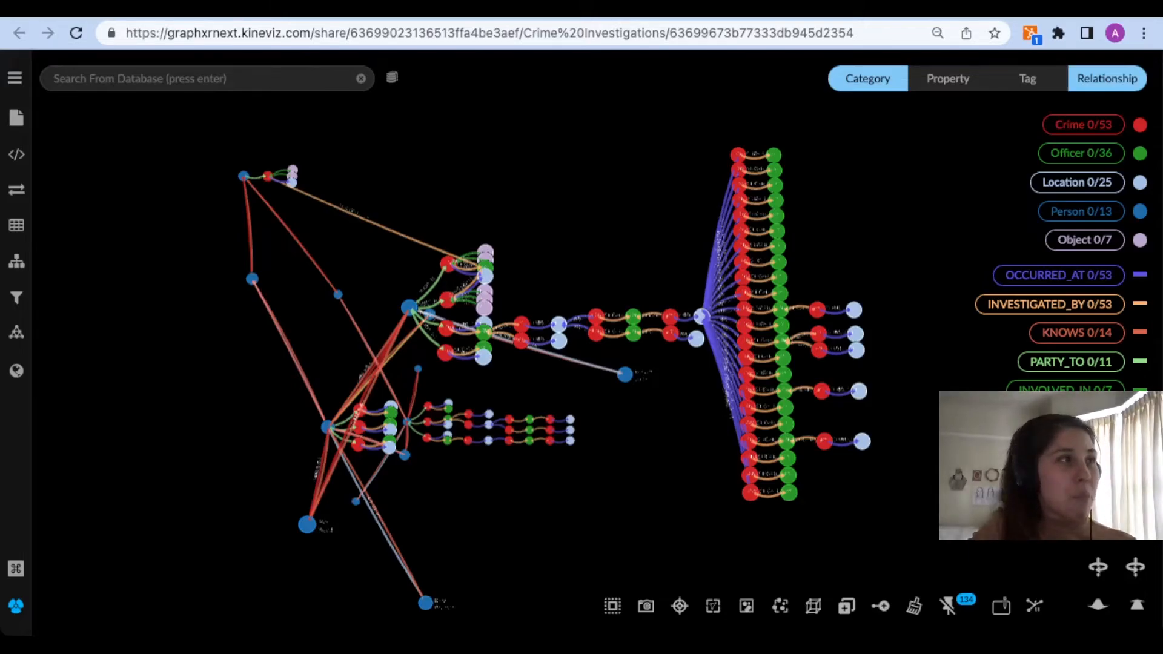
Return to the Crime Investigations project and remove all data from the graph.
{"action": "left_click", "coordinate": [53, 78]}
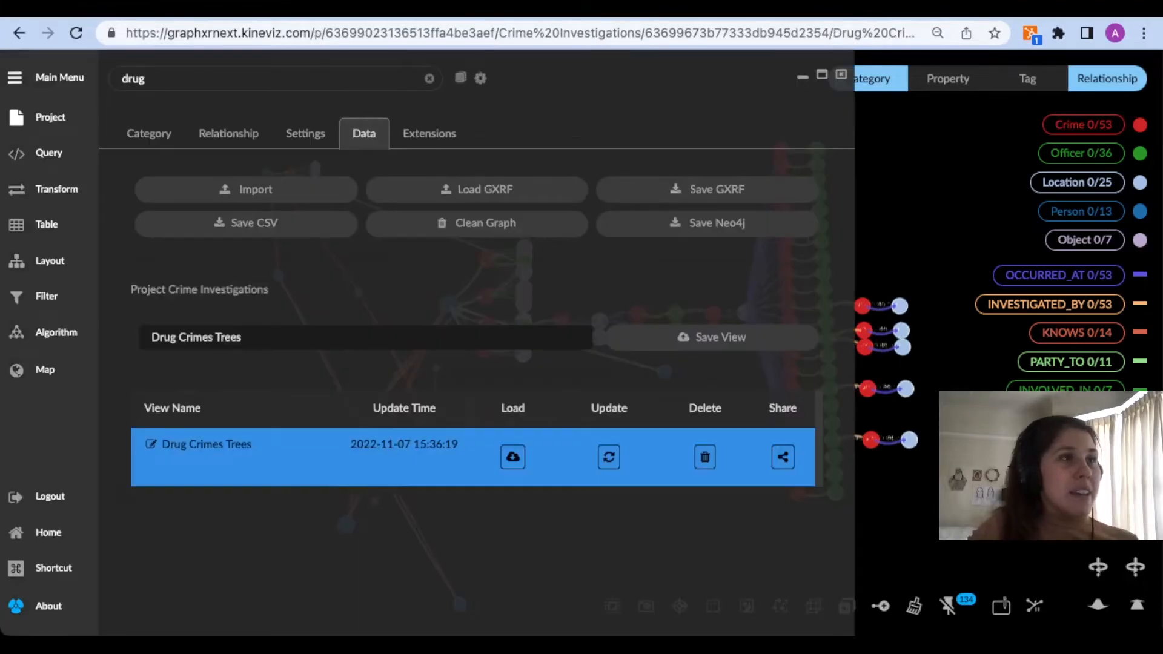
{"action": "left_click", "coordinate": [121, 79]}
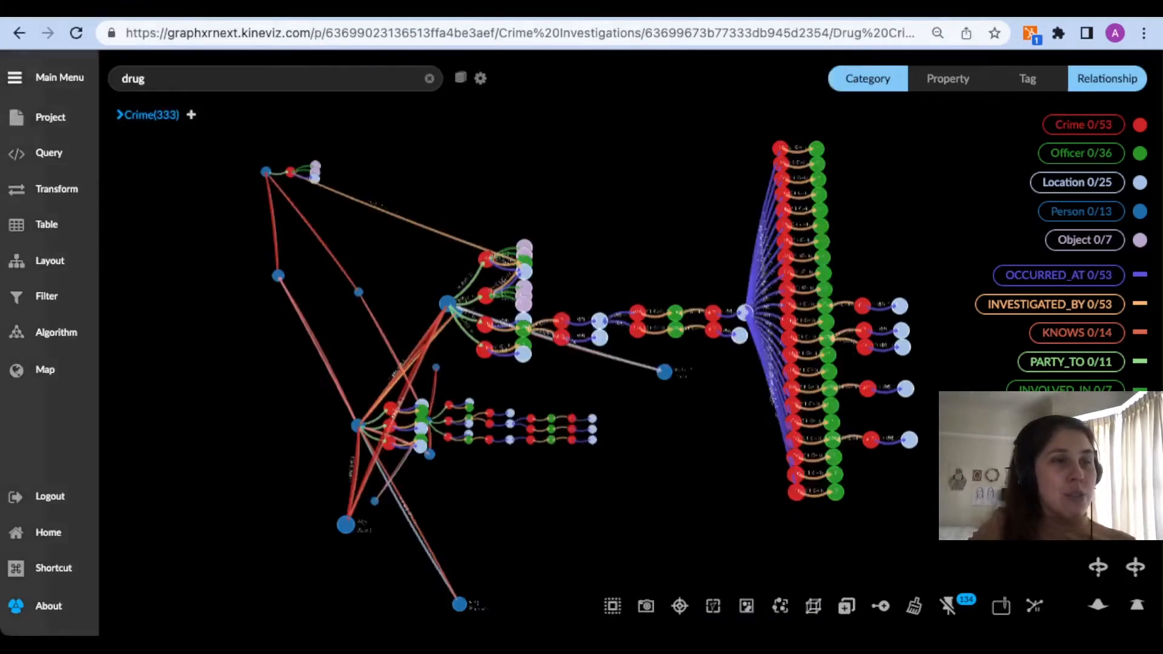
{"action": "left_click", "coordinate": [914, 606]}
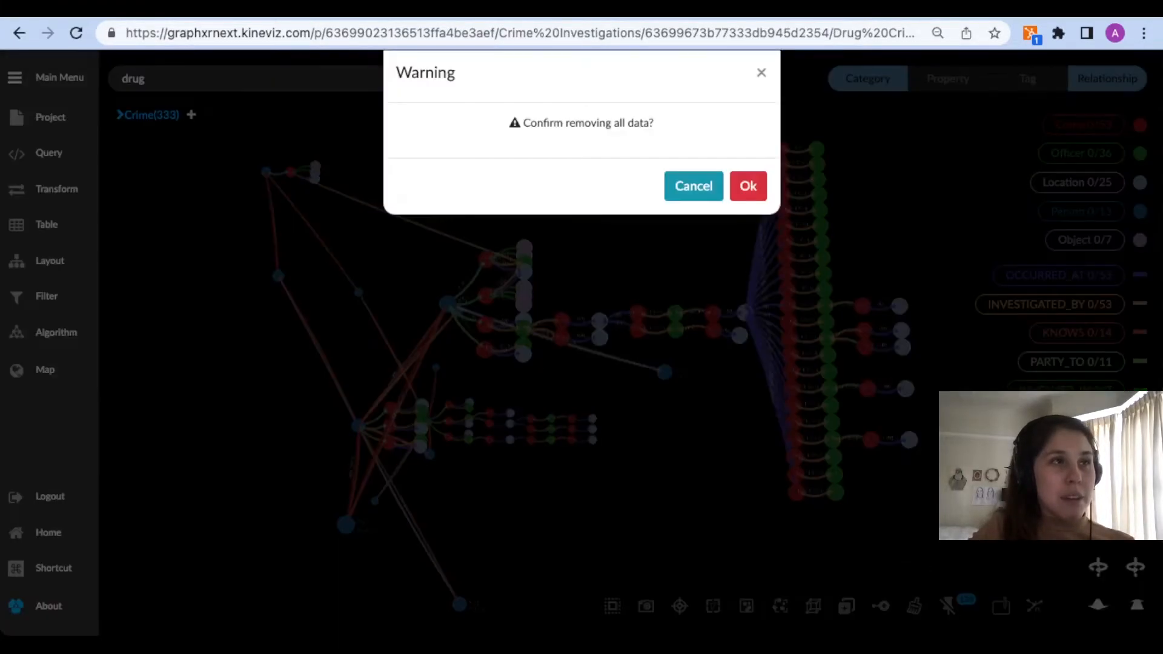
{"action": "left_click", "coordinate": [748, 186]}
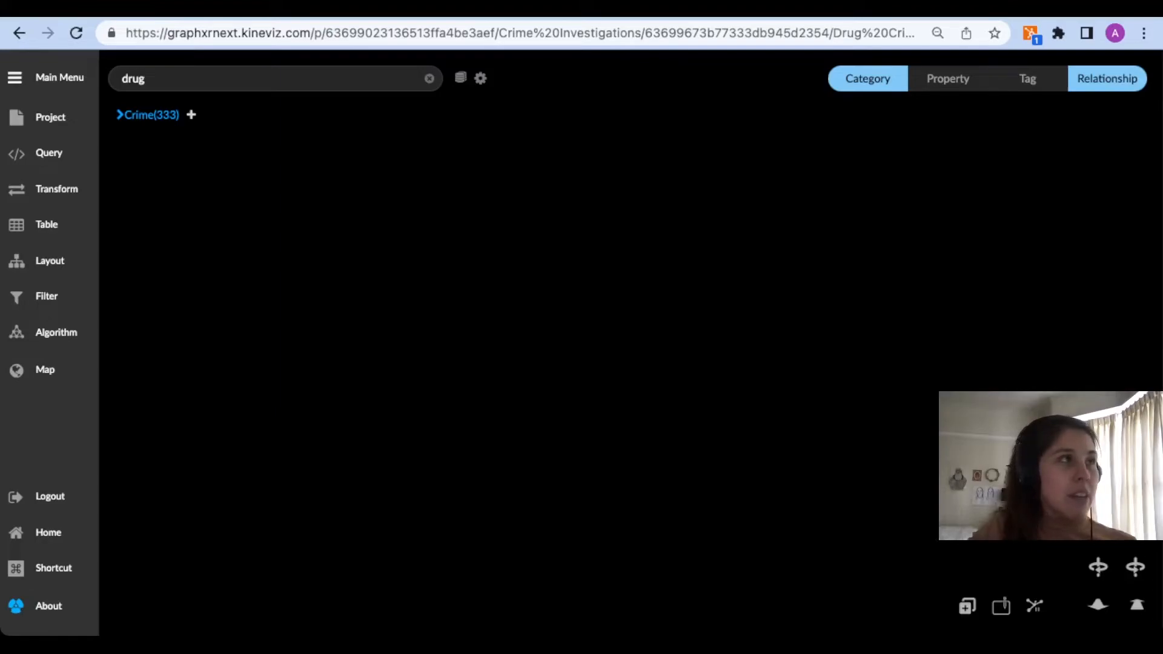
Search the database for the officer's surname and add the matching Officer node to the graph.
{"action": "key", "text": "ctrl+a"}
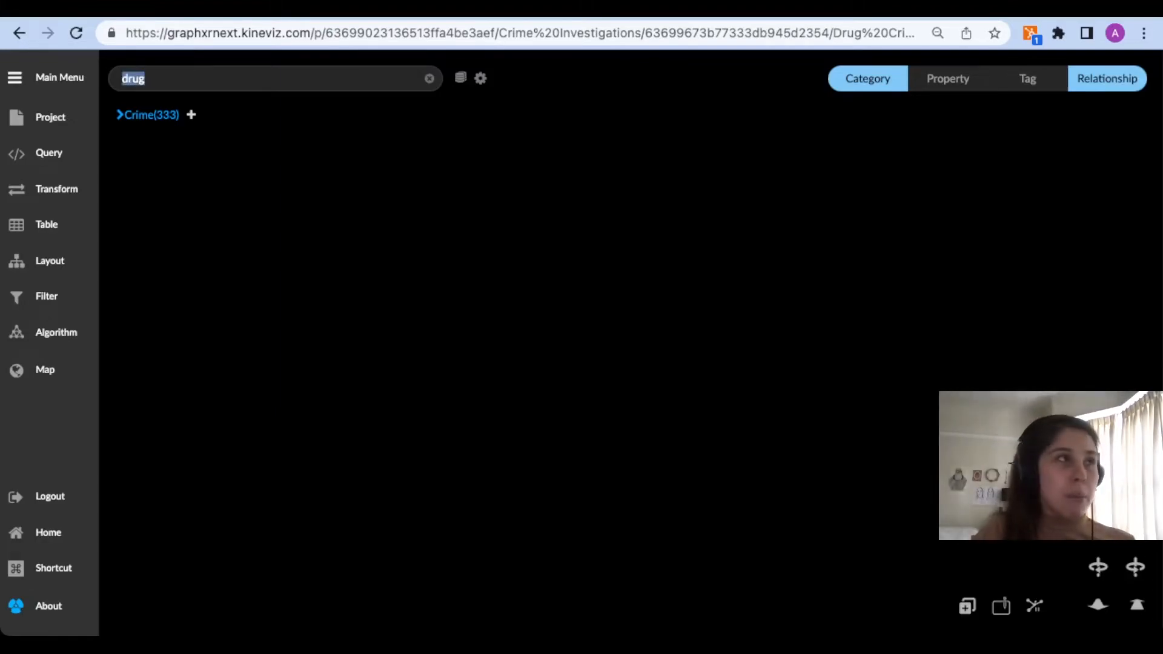
{"action": "key", "text": "BackSpace"}
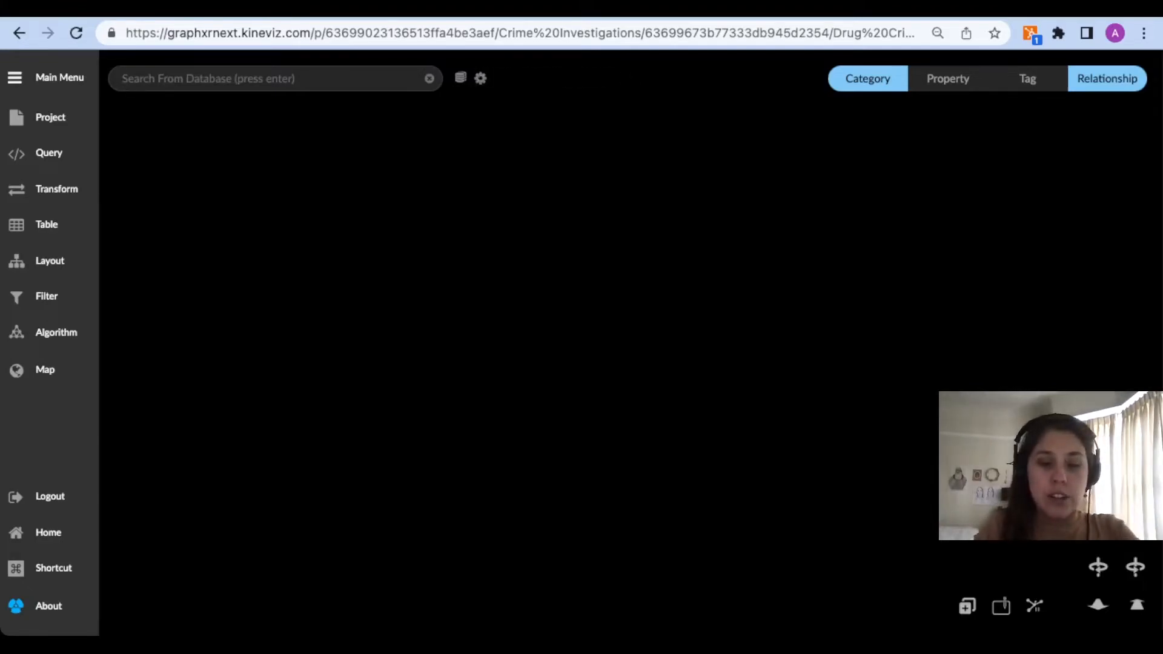
{"action": "type", "text": "lar"}
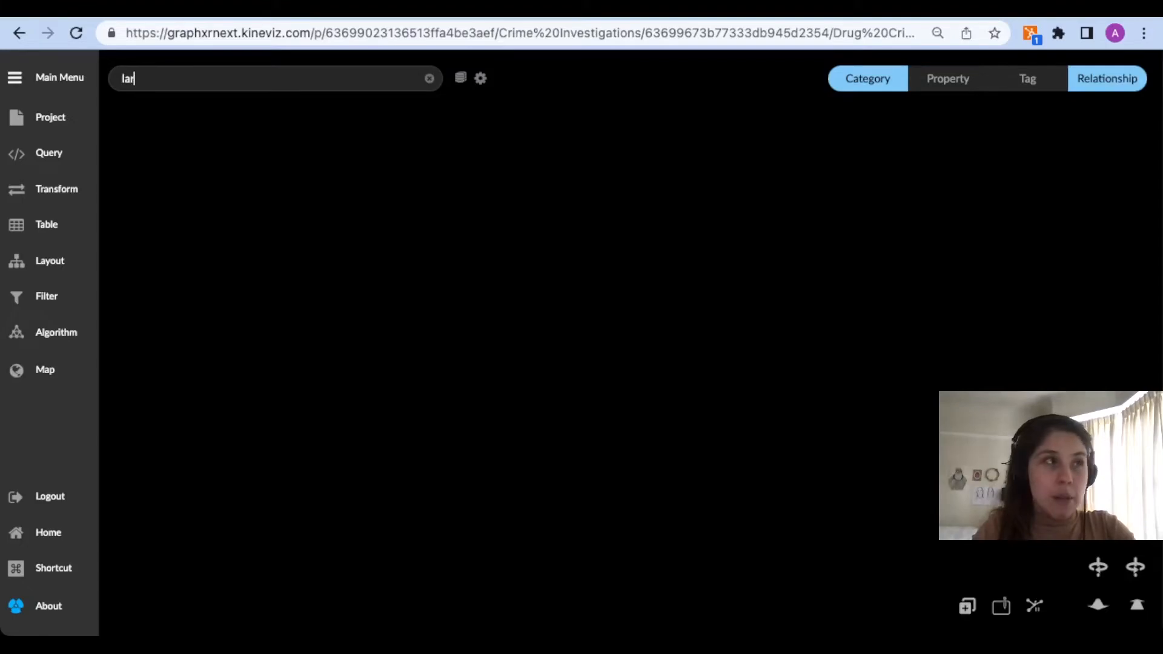
{"action": "type", "text": "ive"}
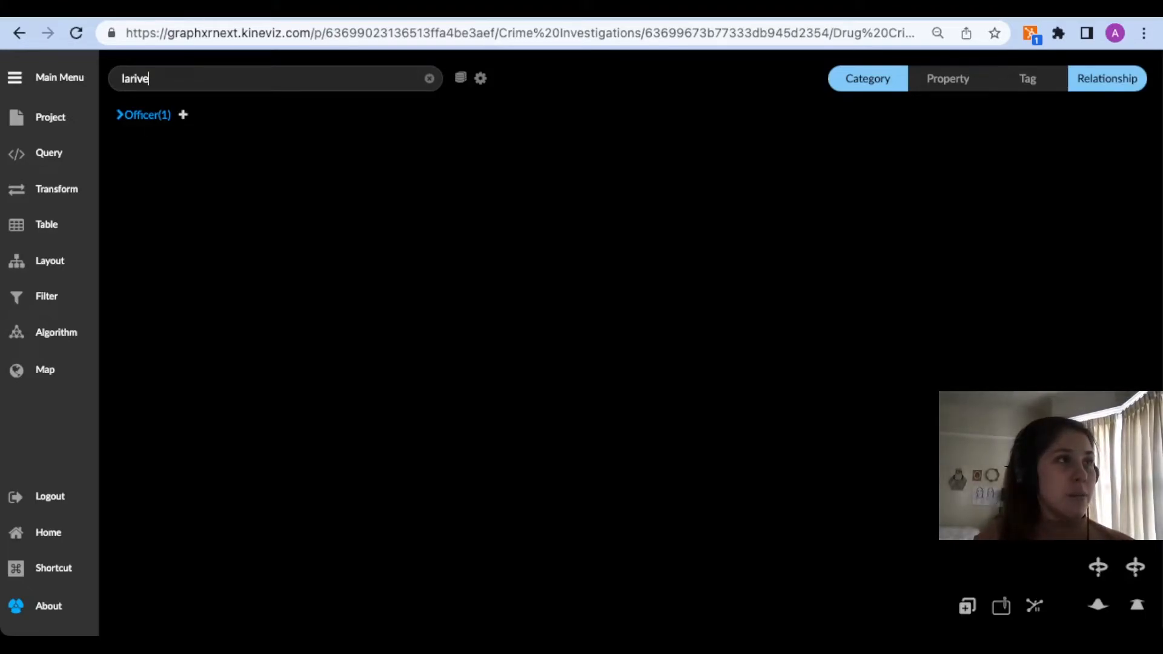
{"action": "left_click", "coordinate": [144, 115]}
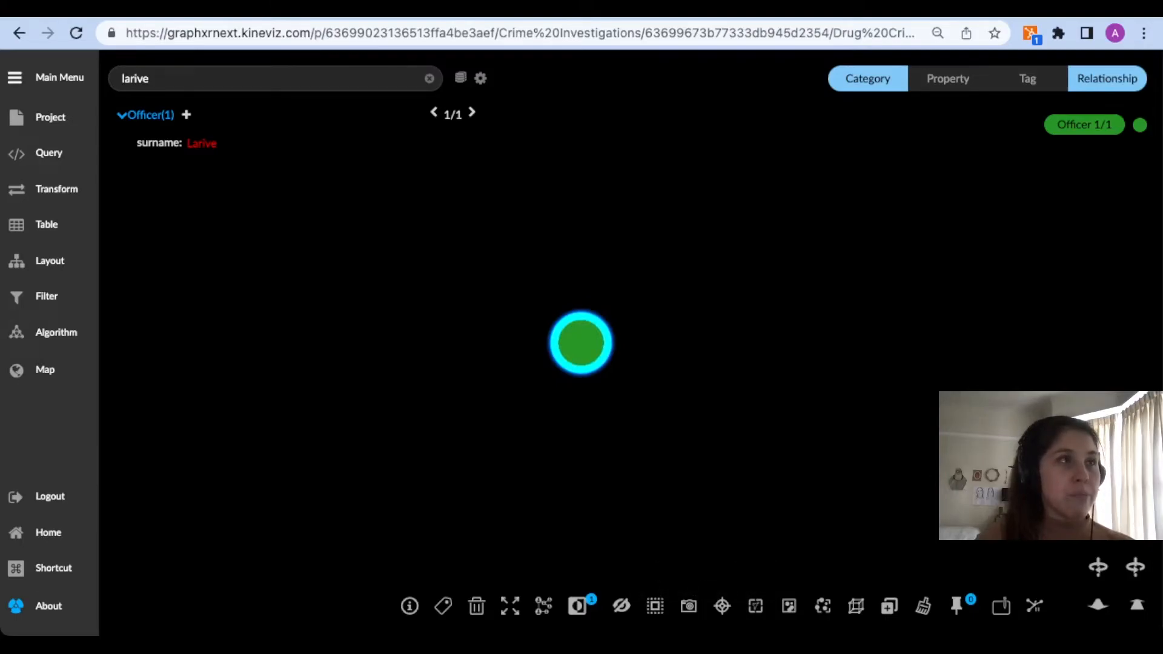
Deselect the officer node and change the Officer category's icon to the person symbol.
{"action": "key", "text": "Escape"}
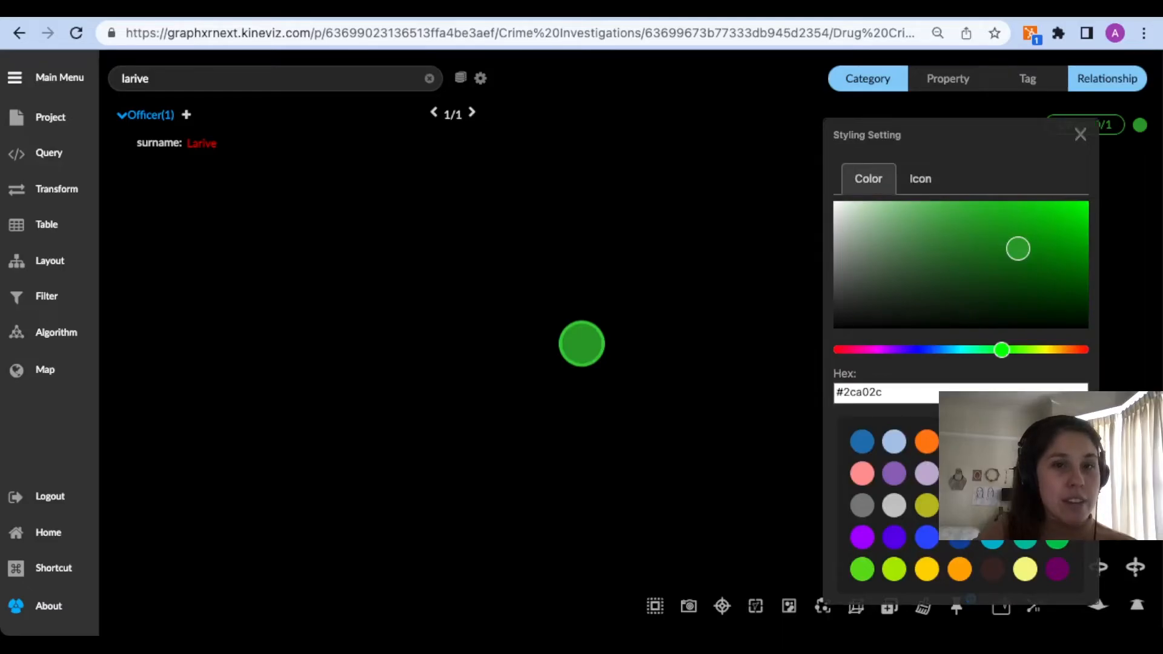
{"action": "left_click", "coordinate": [919, 178]}
{"action": "left_click", "coordinate": [864, 215]}
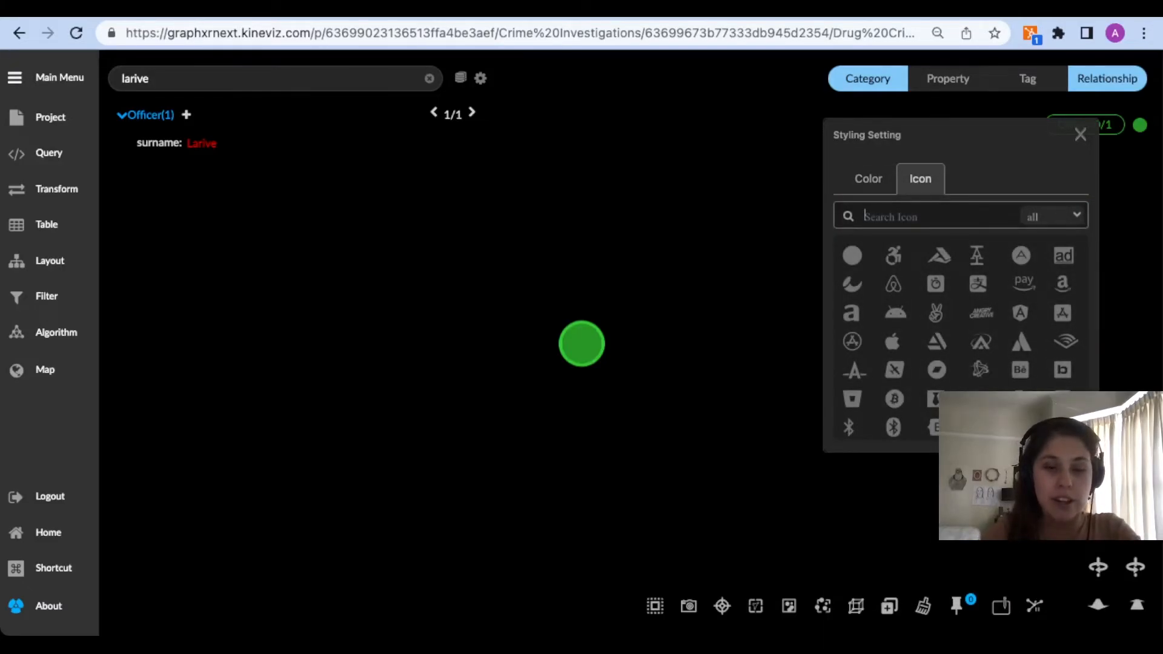
{"action": "type", "text": "person"}
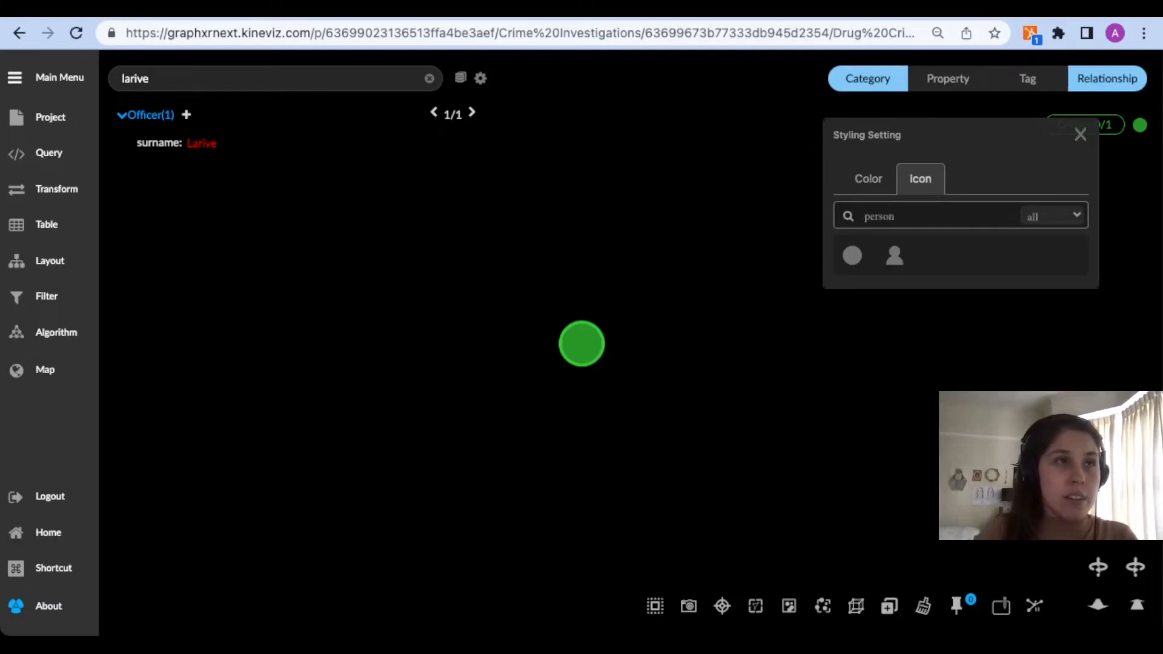
{"action": "left_click", "coordinate": [894, 255]}
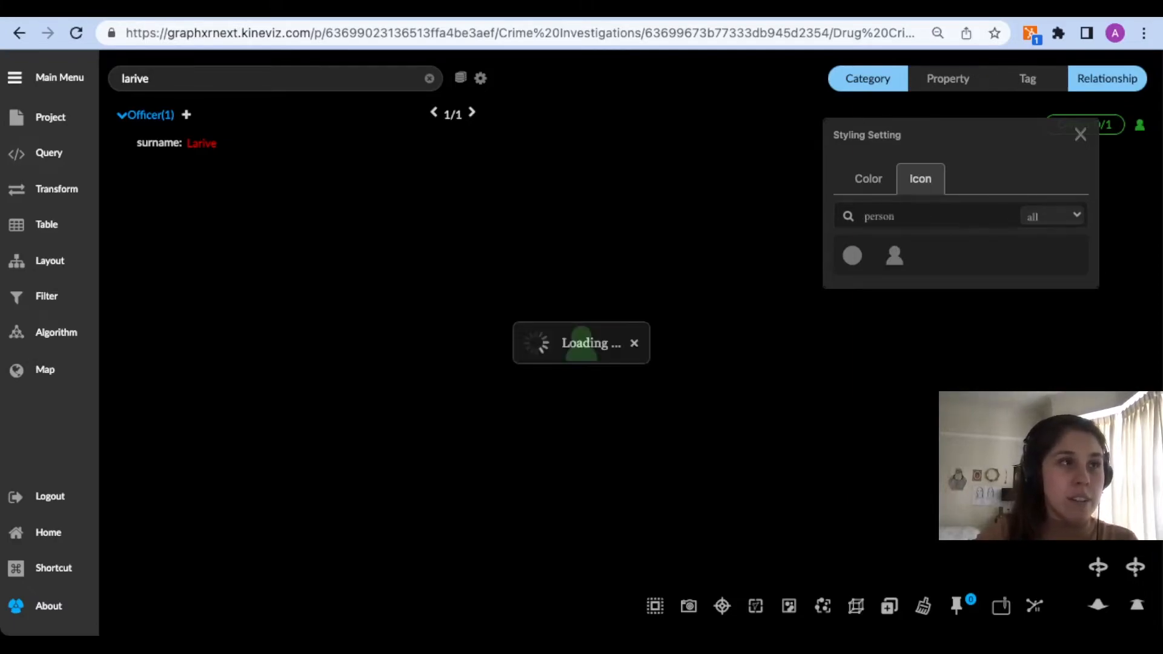
{"action": "left_click", "coordinate": [1079, 134]}
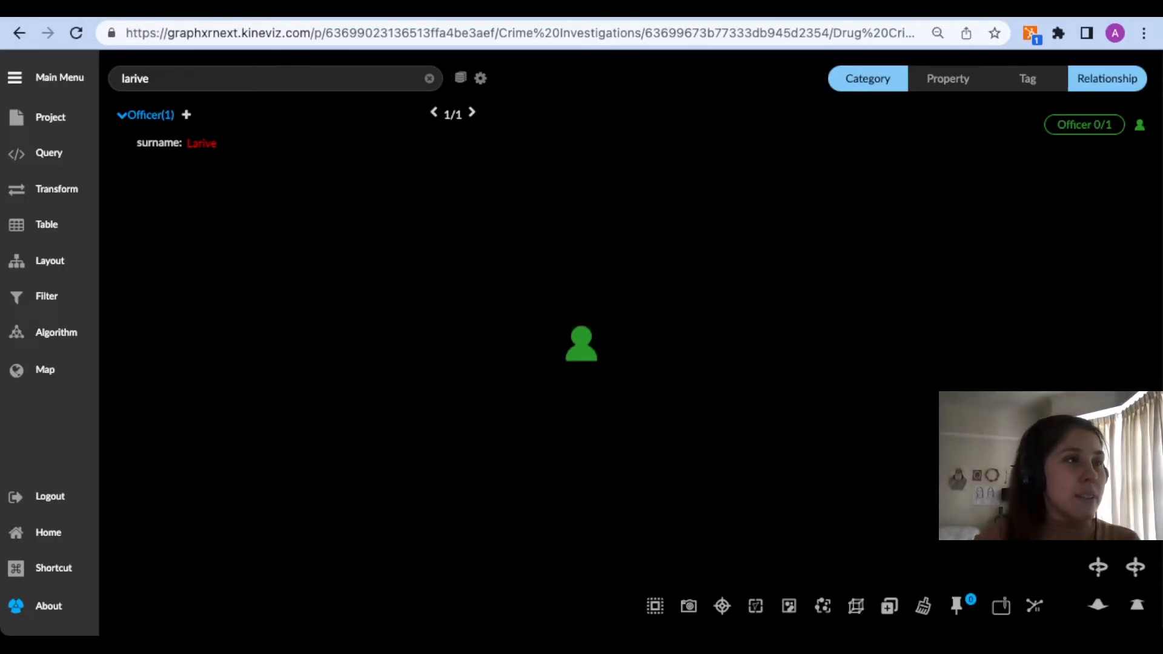
Caption Officer nodes with the surname and name properties, and turn on quick information to view the officer's details.
{"action": "left_click", "coordinate": [49, 117]}
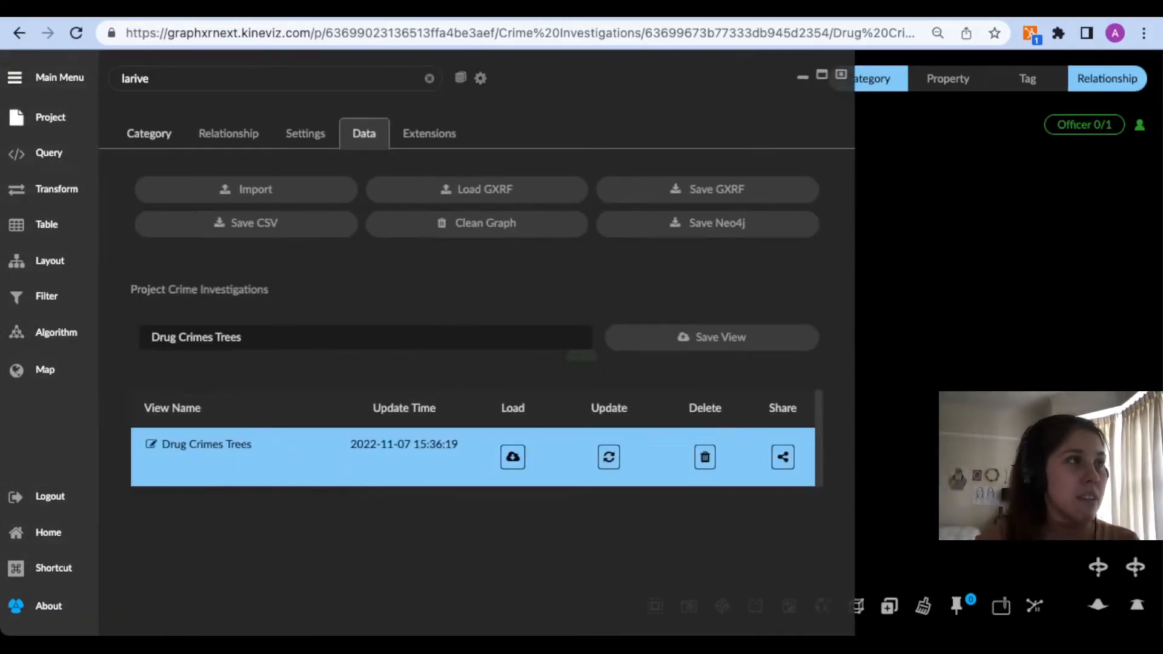
{"action": "left_click", "coordinate": [148, 133]}
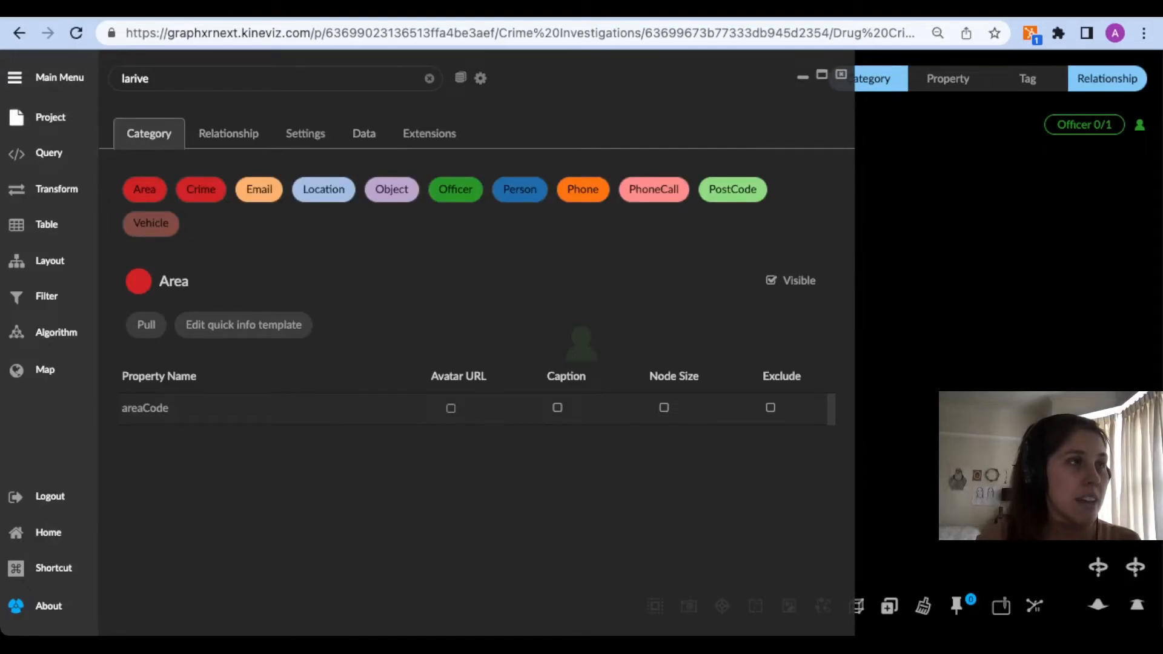
{"action": "left_click", "coordinate": [455, 189]}
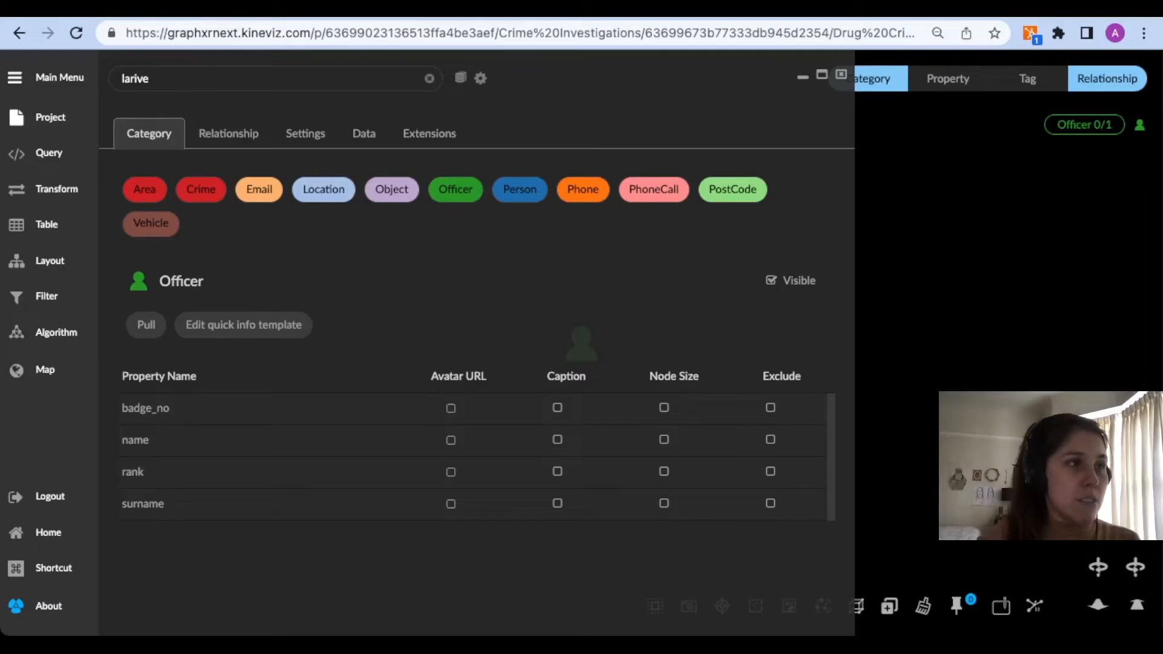
{"action": "left_click", "coordinate": [557, 503]}
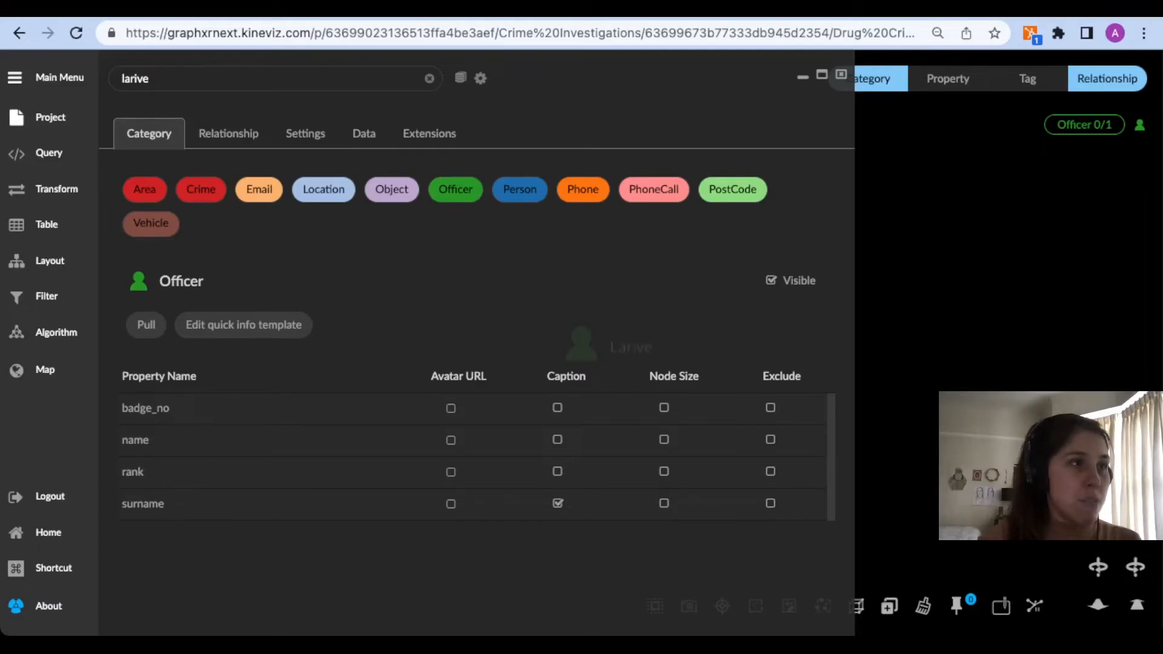
{"action": "left_click", "coordinate": [557, 439]}
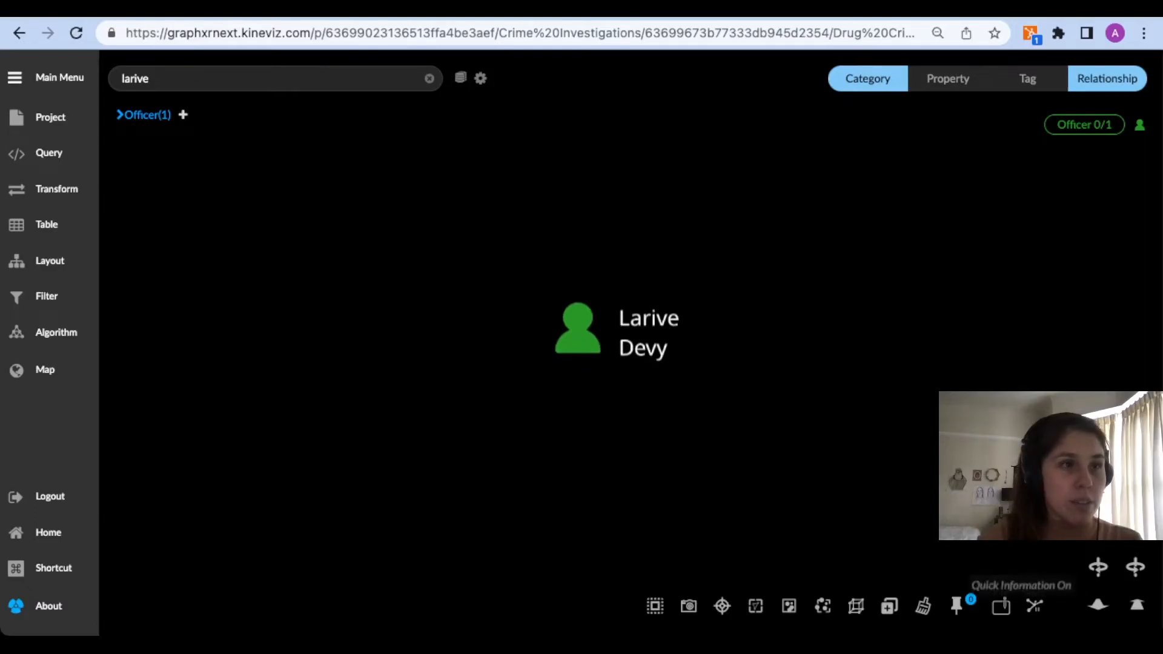
{"action": "left_click", "coordinate": [1000, 605]}
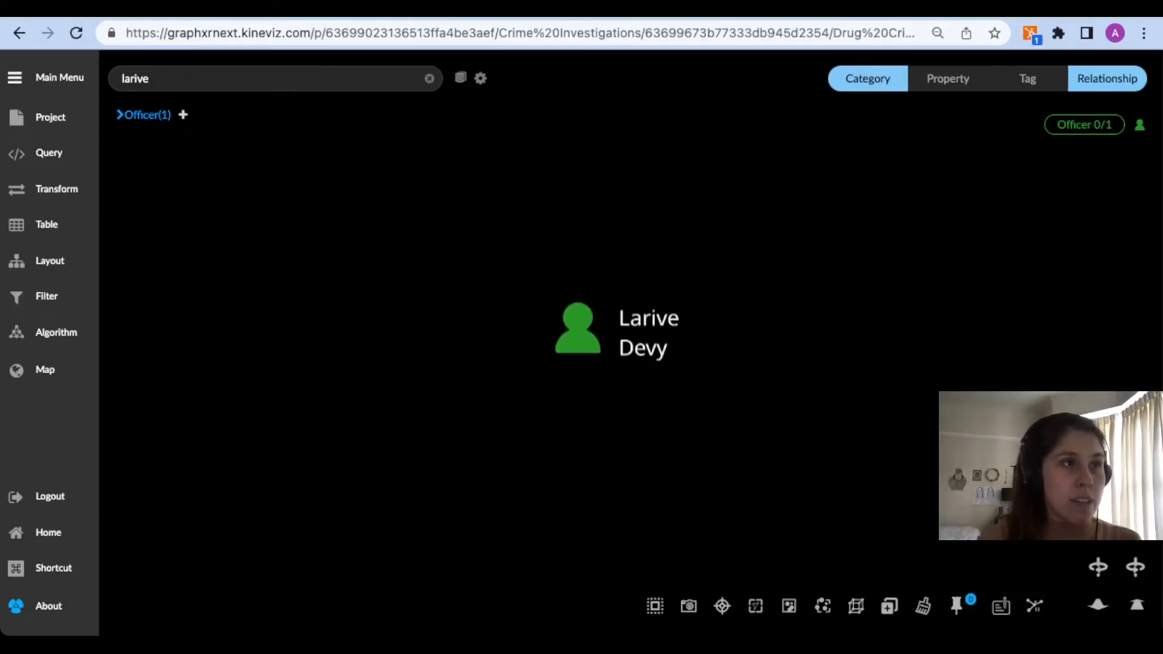
{"action": "mouse_move", "coordinate": [578, 337]}
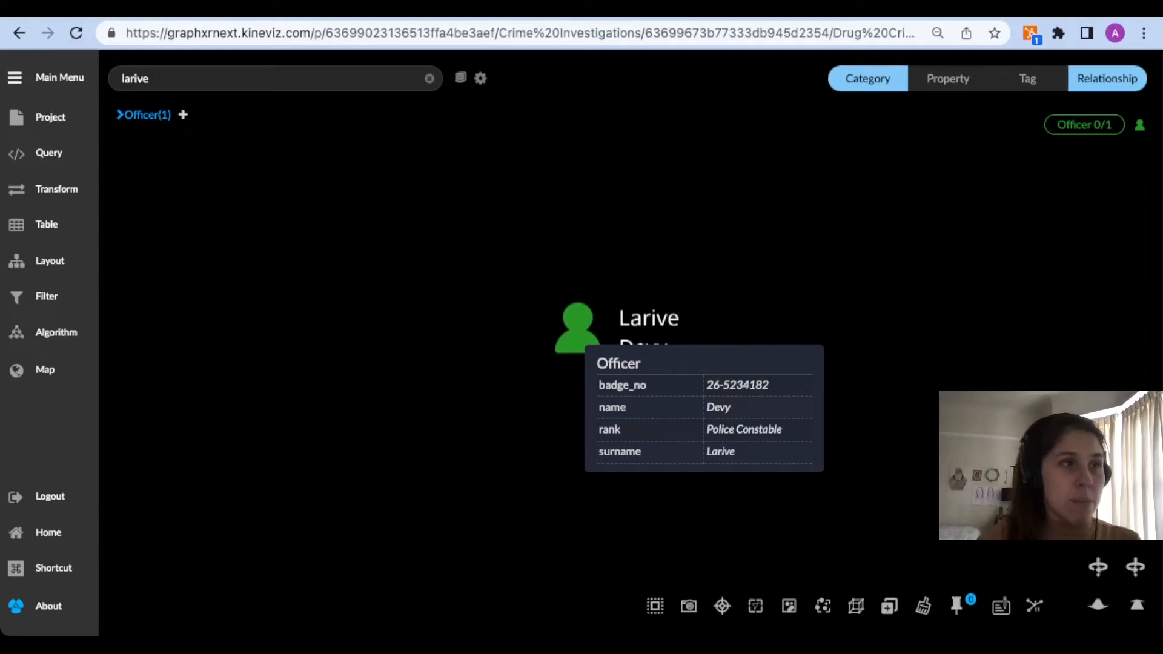
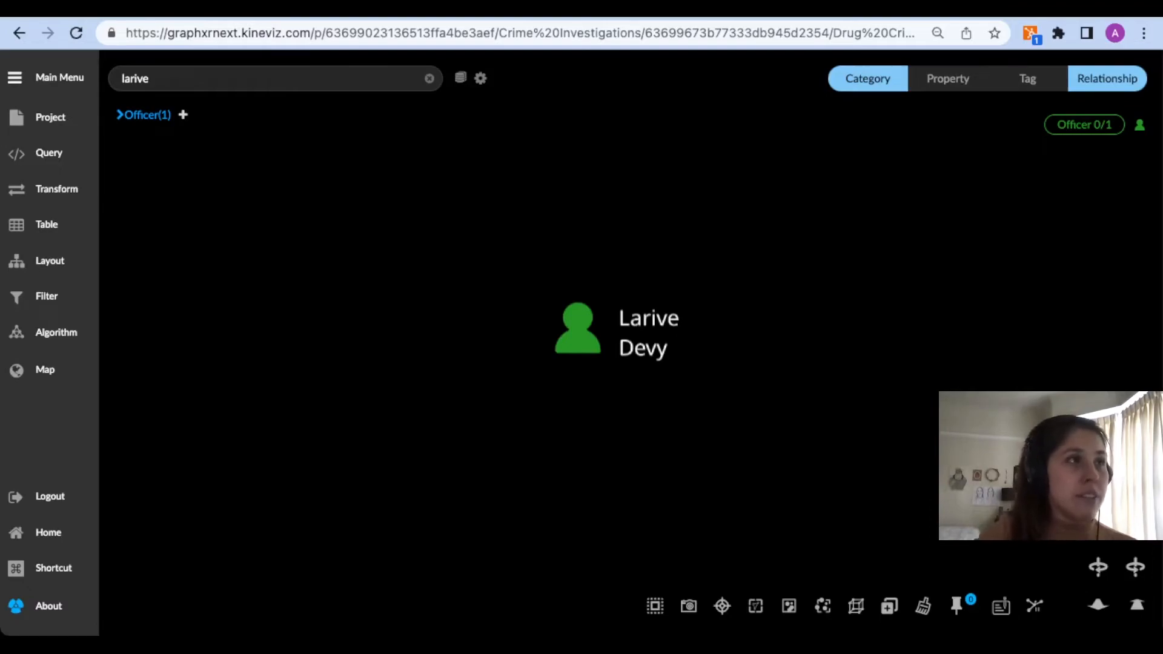
Expand the officer node through all its relationships with a limit of 1000, and clear the selection.
{"action": "left_click", "coordinate": [578, 328]}
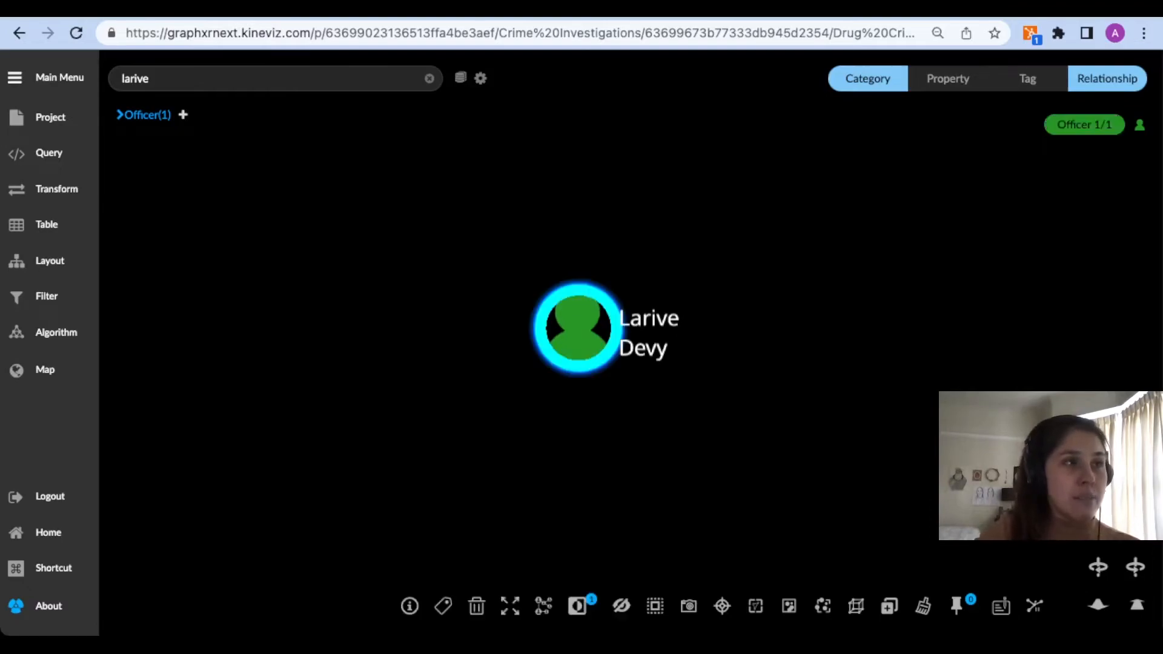
{"action": "right_click", "coordinate": [576, 342]}
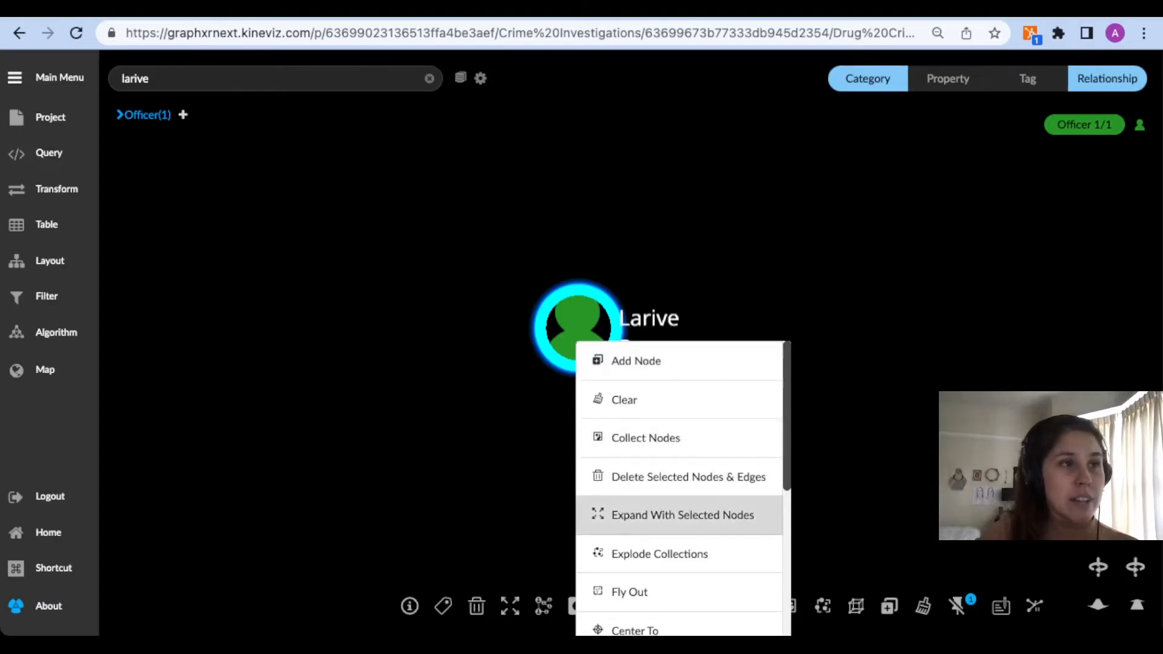
{"action": "left_click", "coordinate": [672, 515]}
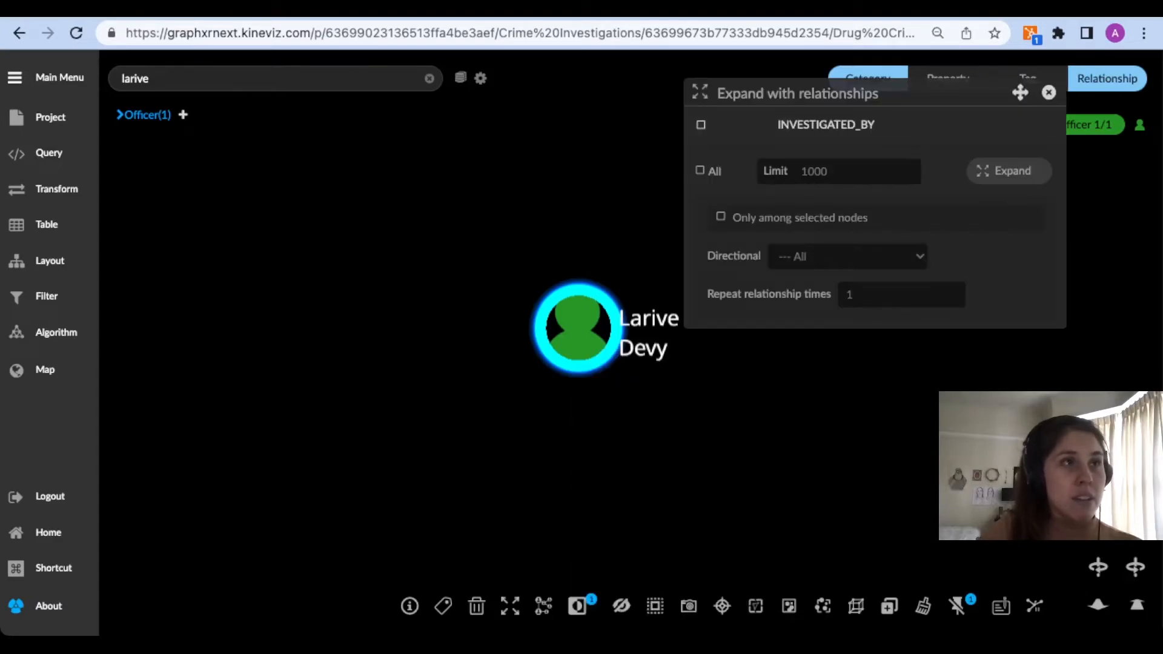
{"action": "left_click", "coordinate": [700, 170]}
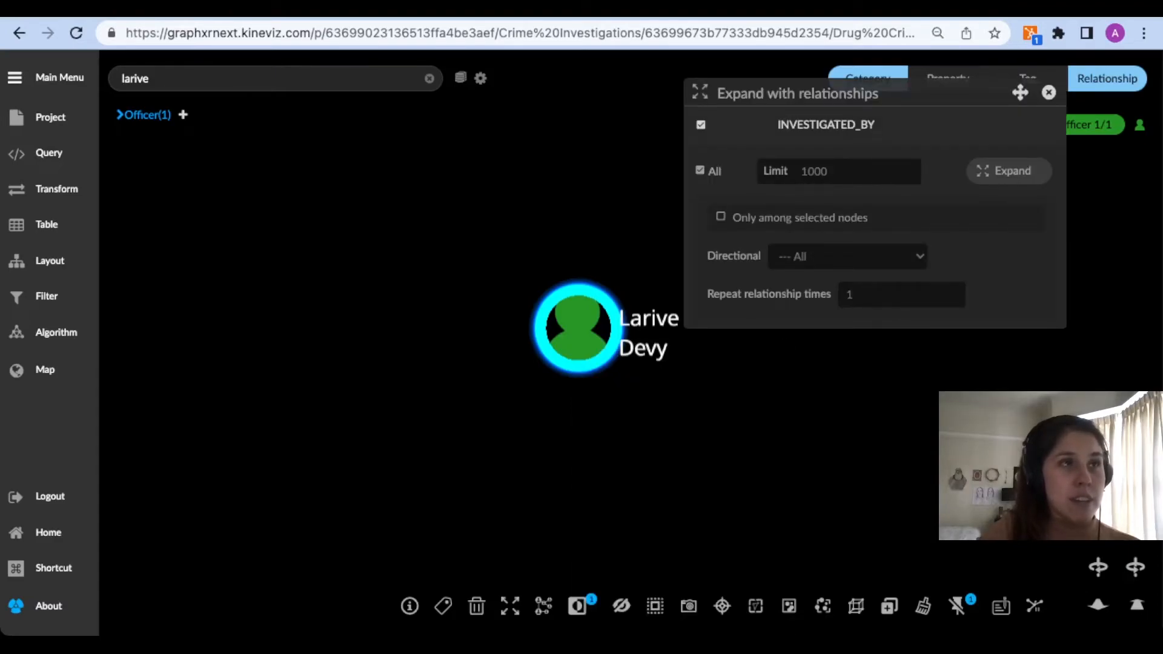
{"action": "left_click", "coordinate": [1008, 171]}
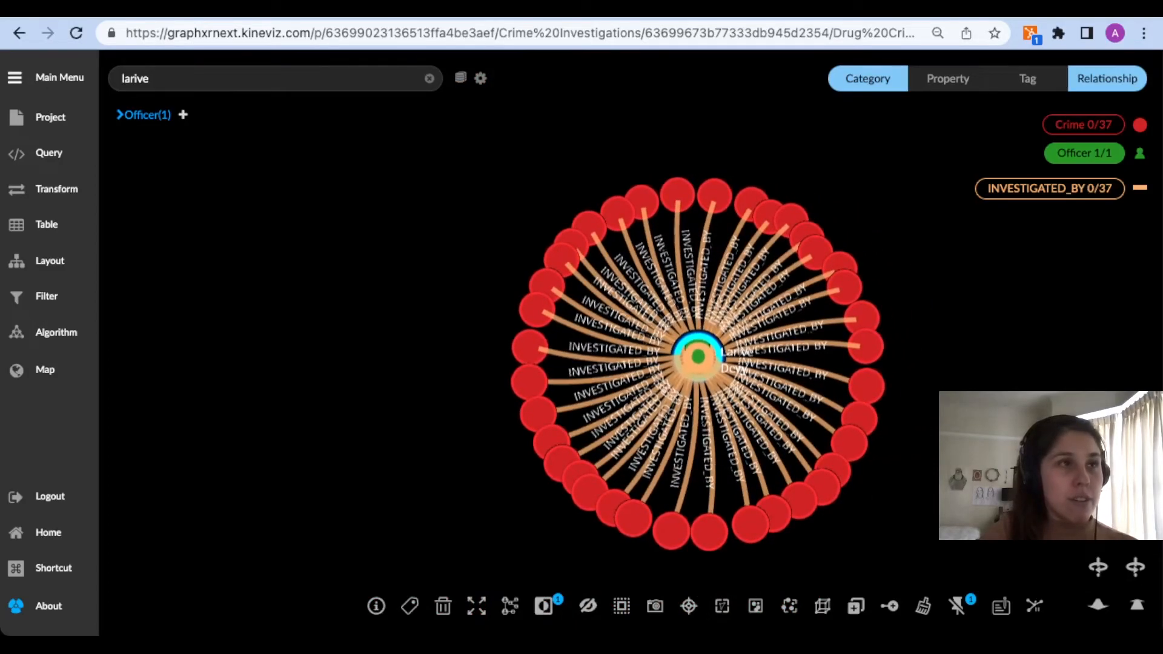
{"action": "key", "text": "Escape"}
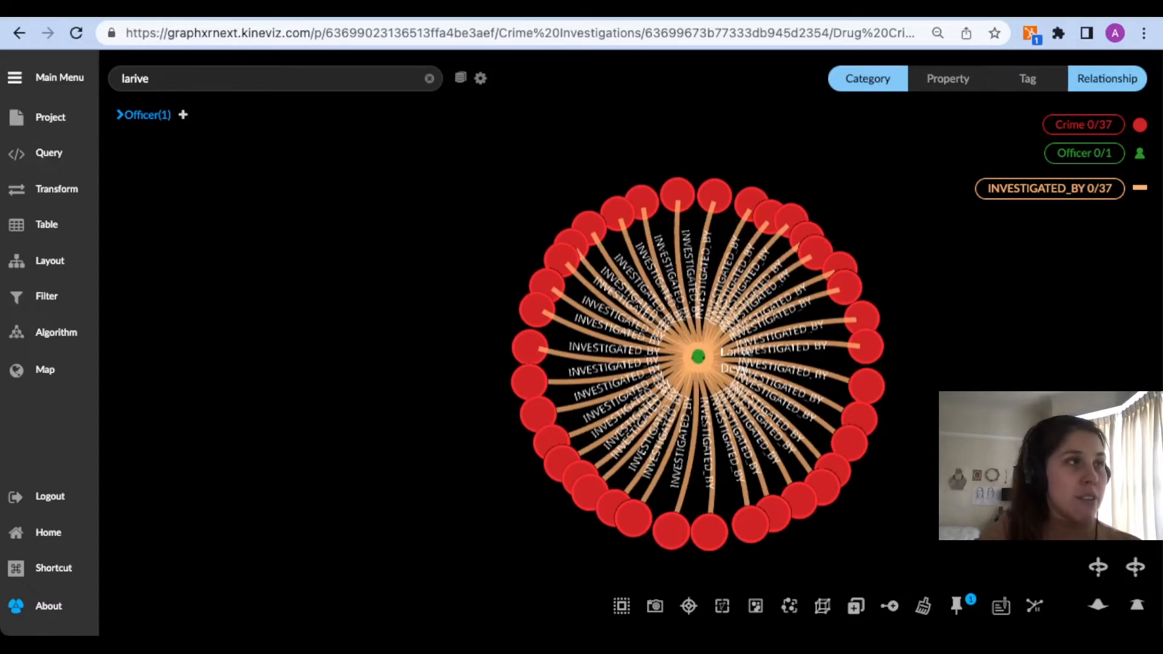
Turn off relationship names in the project settings.
{"action": "left_click", "coordinate": [50, 117]}
{"action": "left_click", "coordinate": [305, 133]}
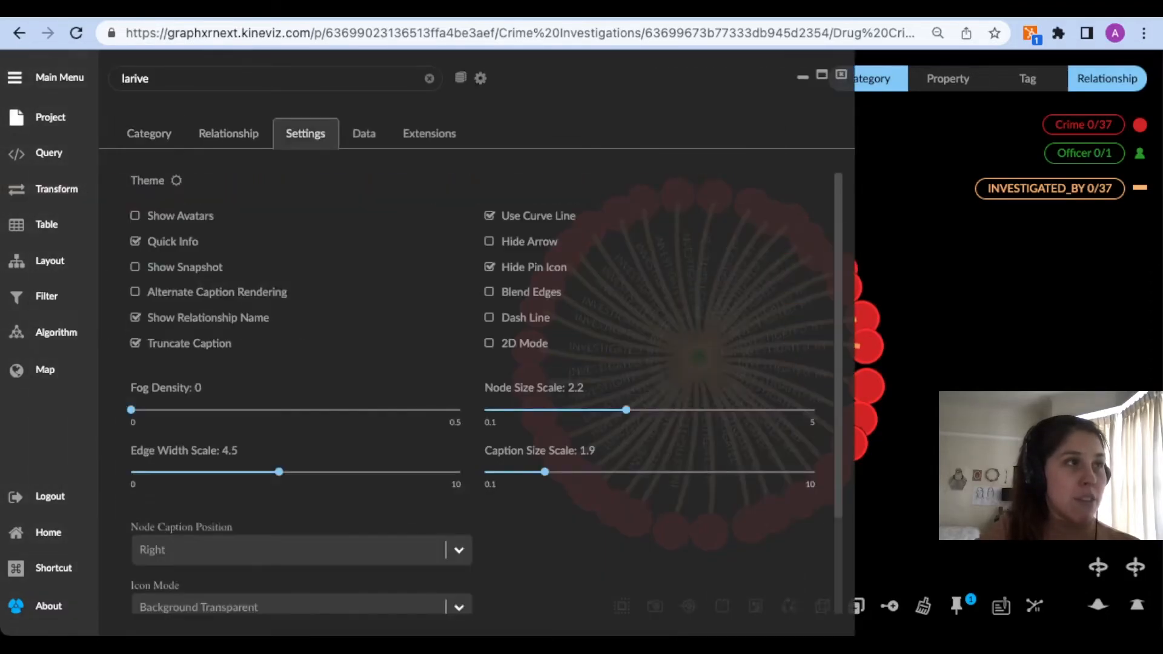
{"action": "left_click", "coordinate": [135, 317]}
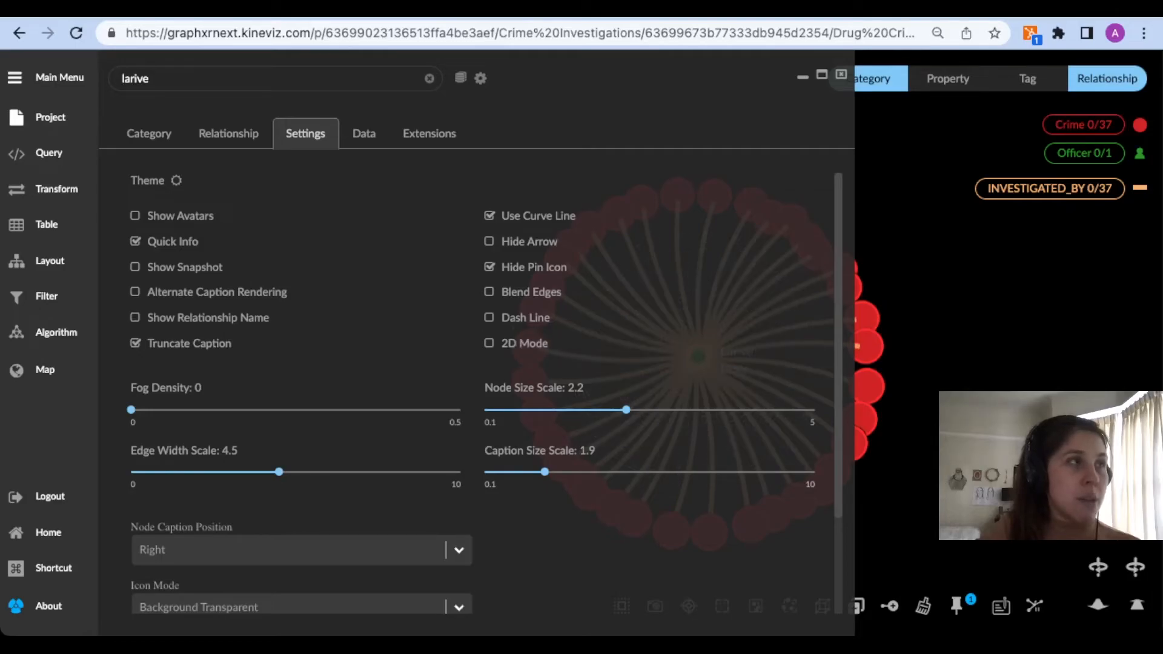
Caption the Crime category's nodes with their crime type and close the project settings.
{"action": "left_click", "coordinate": [148, 133]}
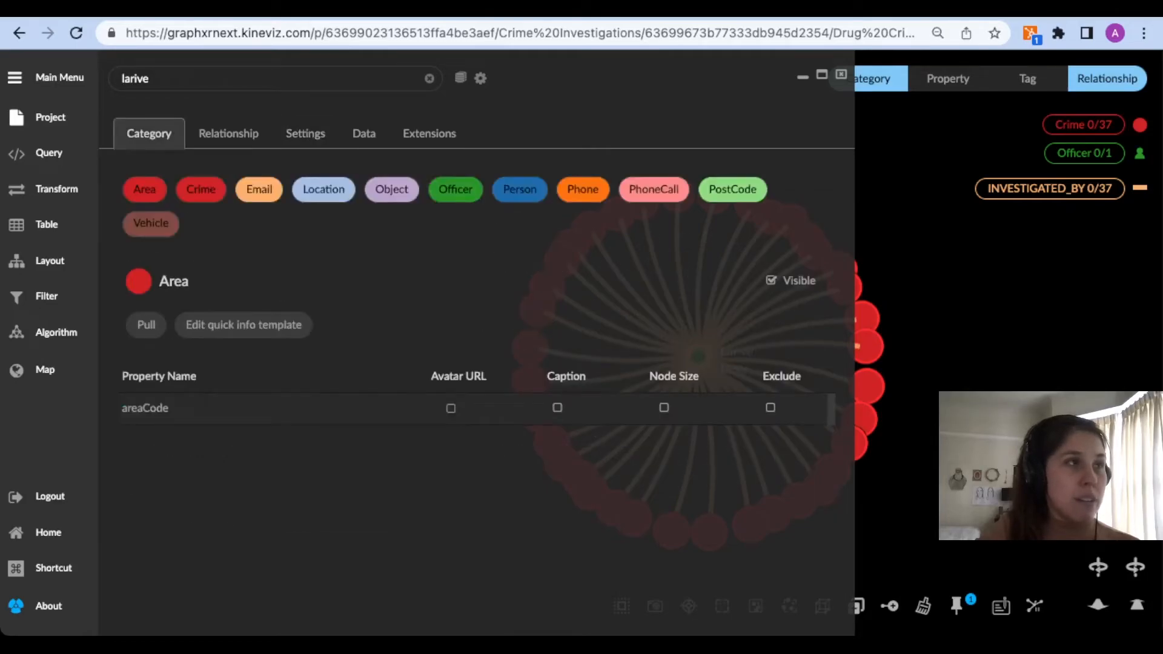
{"action": "left_click", "coordinate": [200, 189]}
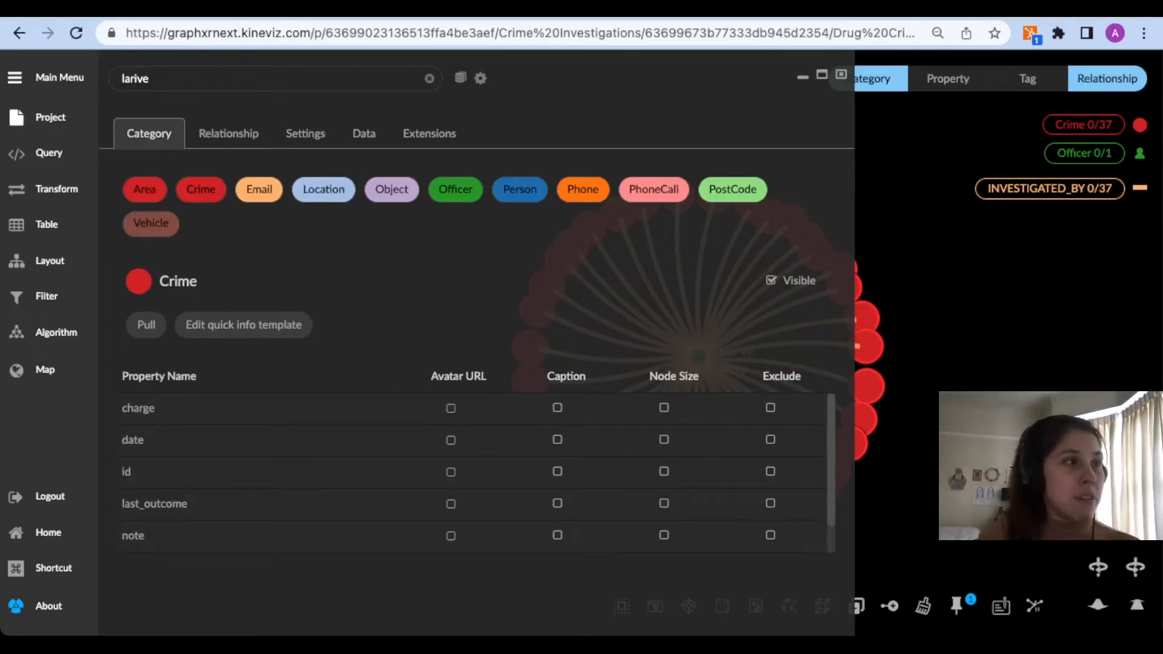
{"action": "scroll", "coordinate": [473, 472], "scroll_direction": "down", "scroll_amount": 1}
{"action": "scroll", "coordinate": [473, 473], "scroll_direction": "up", "scroll_amount": 1}
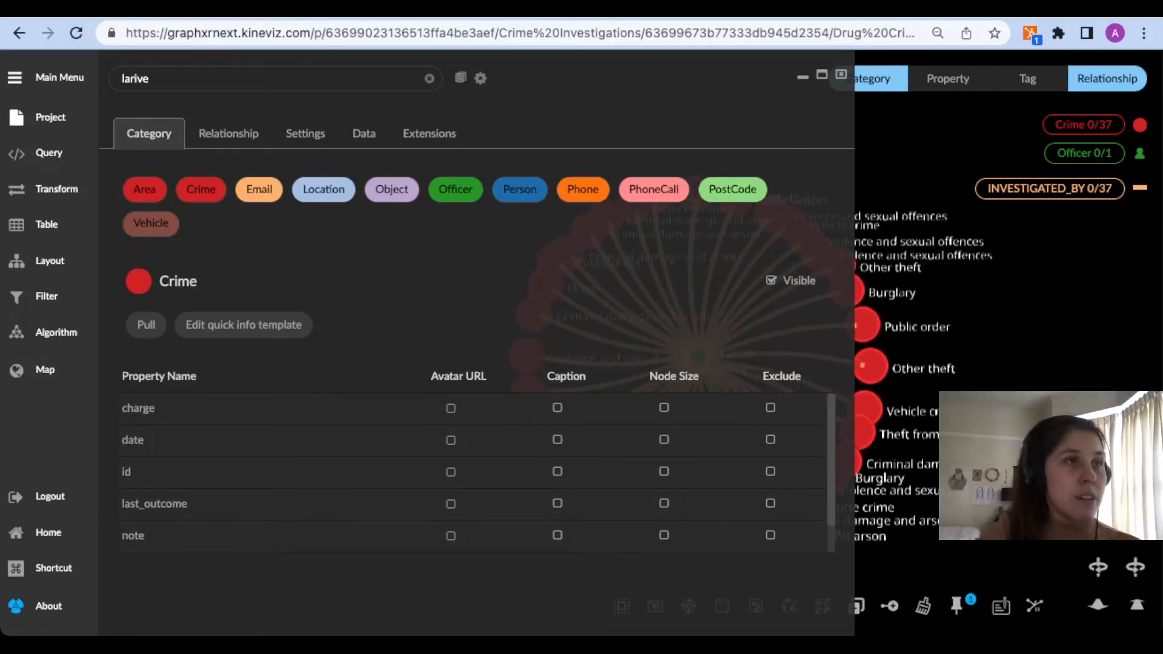
{"action": "key", "text": "Escape"}
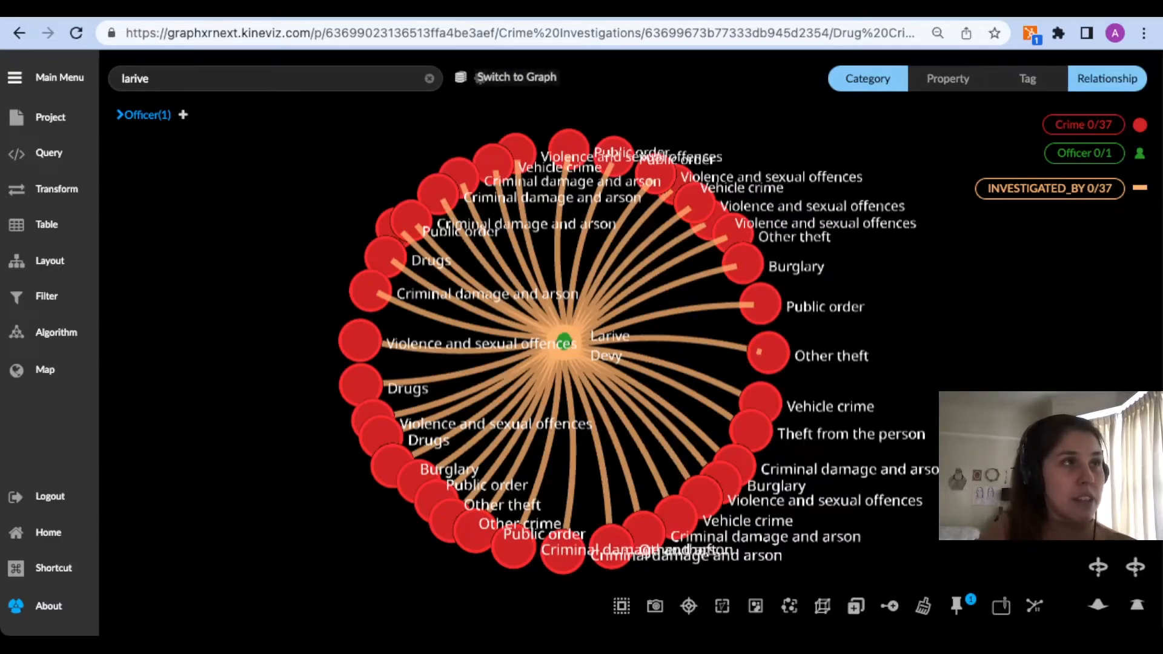
Switch the search from the database to the current graph and search for "drug".
{"action": "left_click", "coordinate": [460, 77]}
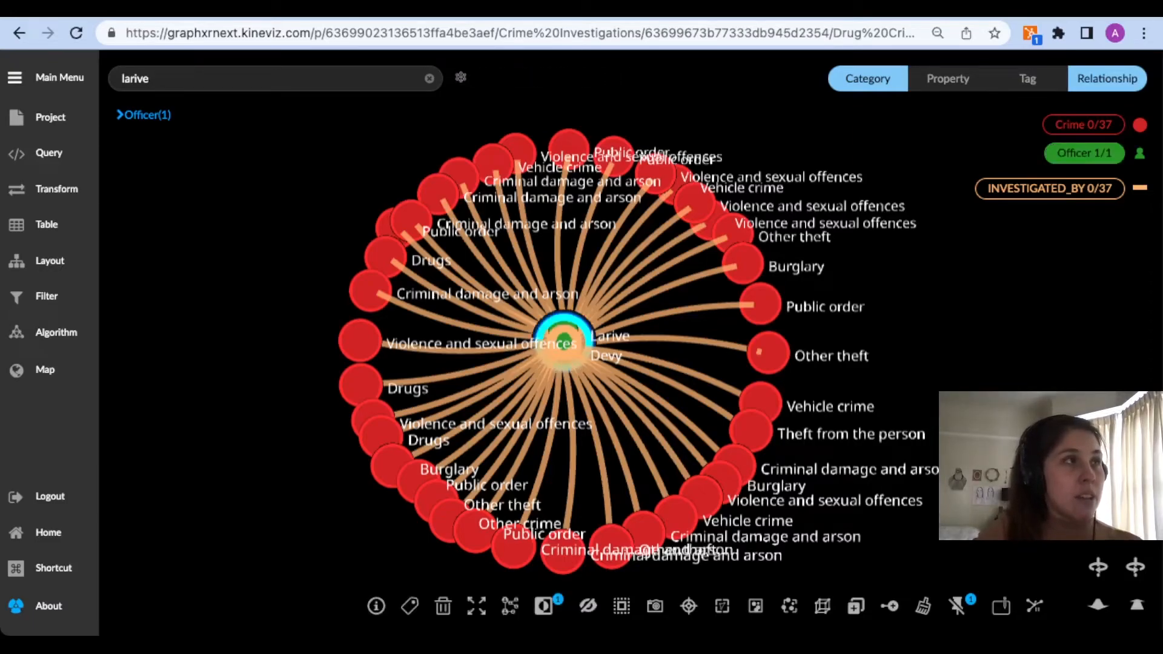
{"action": "key", "text": "Escape"}
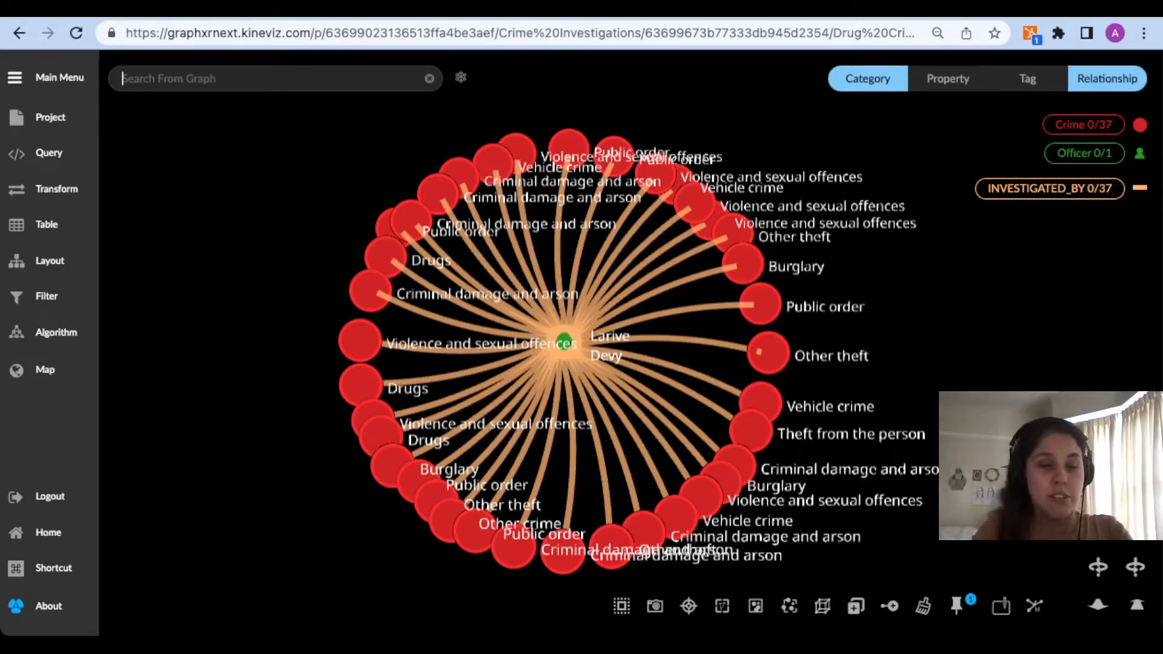
{"action": "type", "text": "drug"}
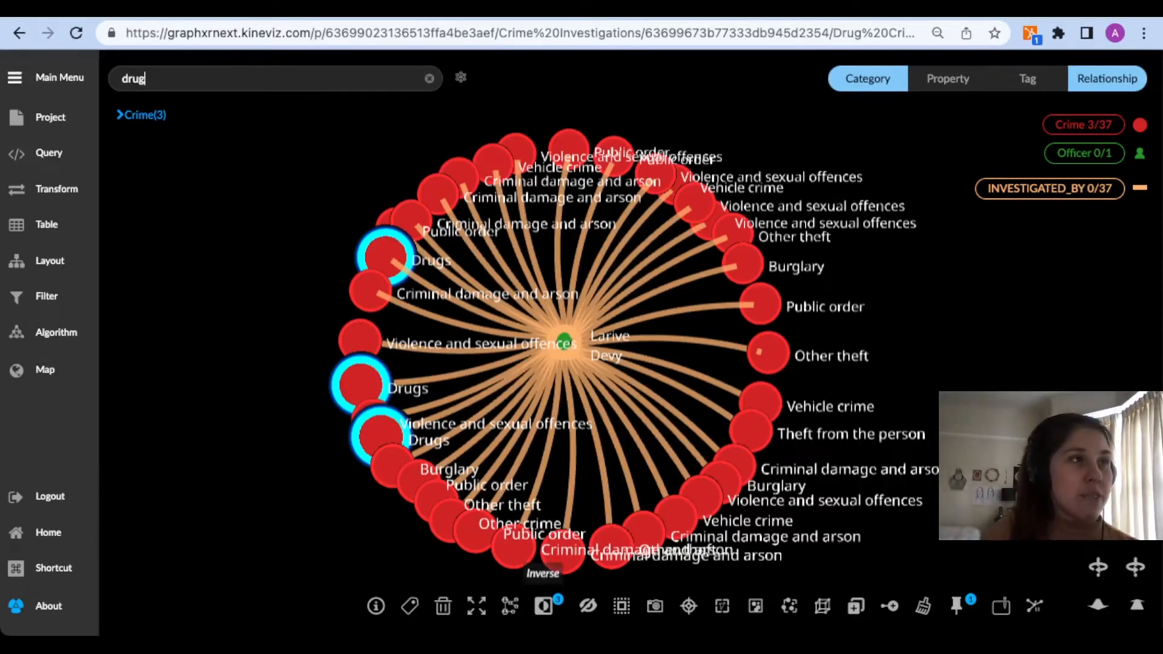
Invert the selection of drug crimes, exclude the officer node from it, and delete the selected crimes.
{"action": "left_click", "coordinate": [543, 606]}
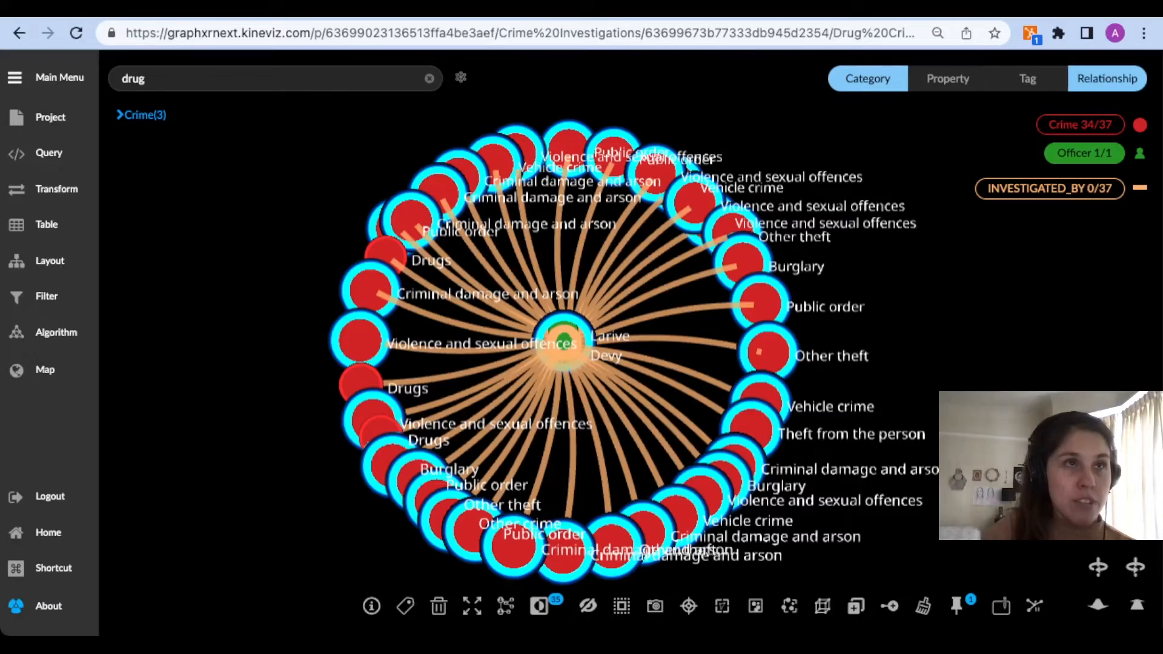
{"action": "left_click", "coordinate": [564, 341]}
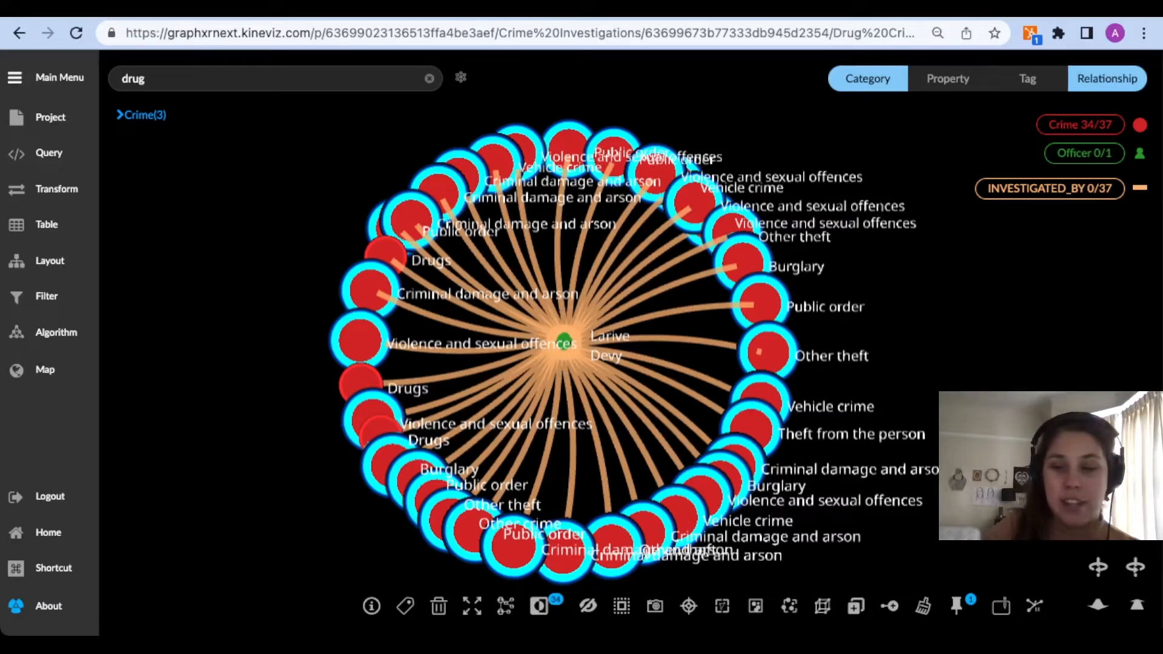
{"action": "key", "text": "Delete"}
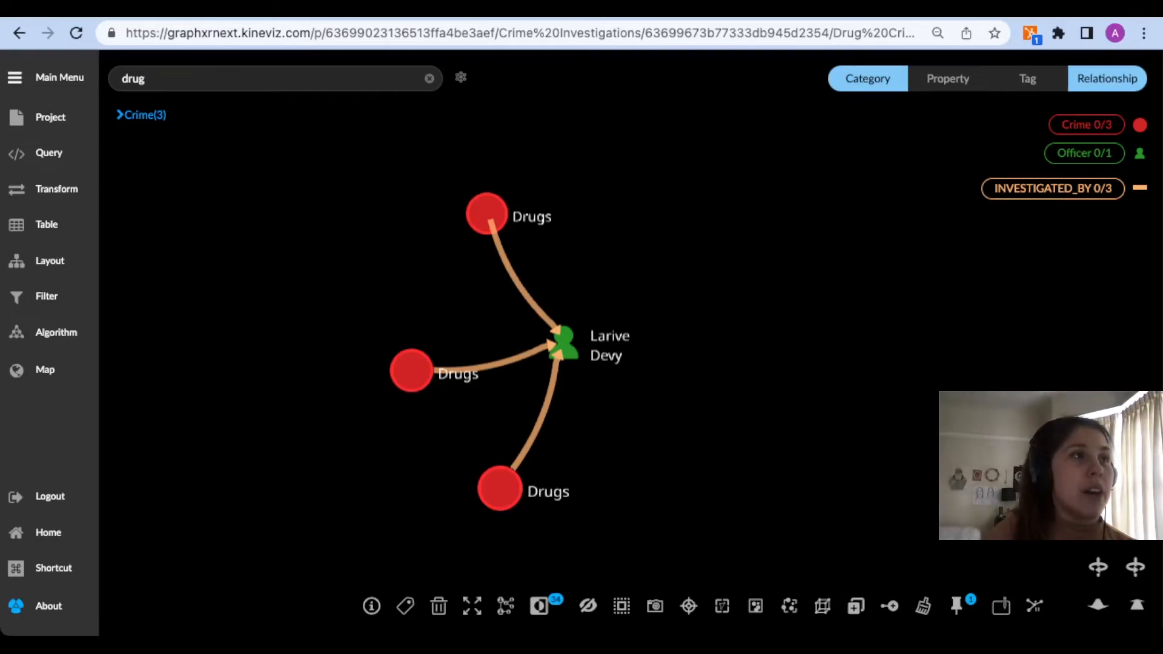
Expand all remaining Crime nodes through the PARTY_TO and OCCURRED_AT relationships.
{"action": "left_click_drag", "start_coordinate": [490, 303], "coordinate": [618, 294]}
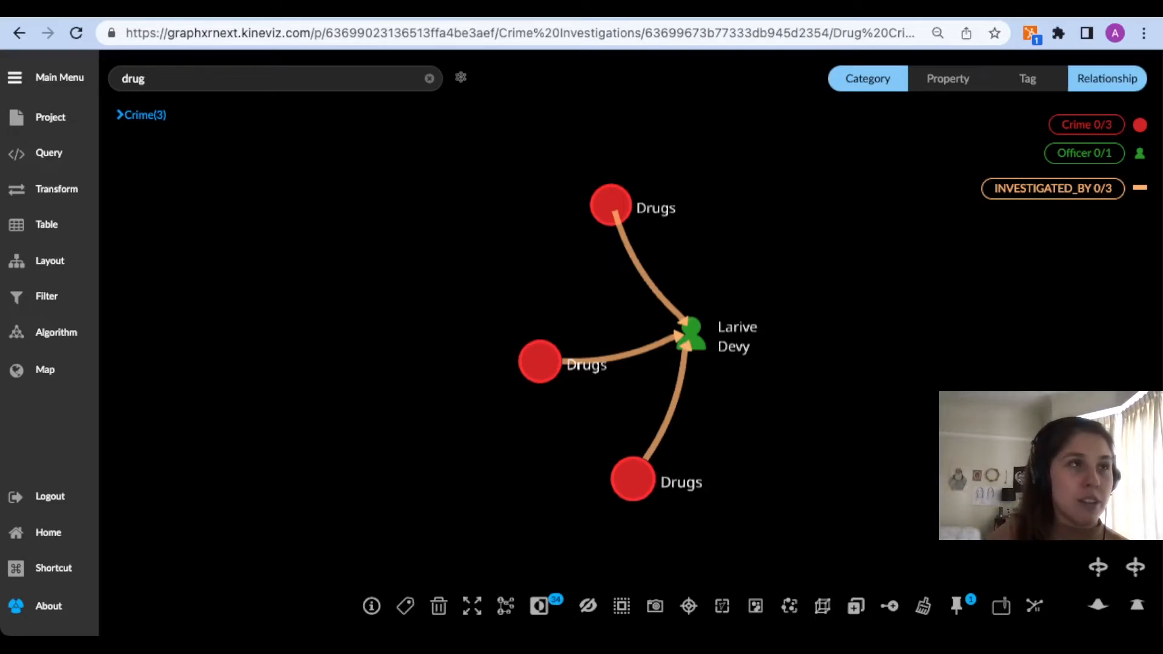
{"action": "left_click", "coordinate": [1085, 125]}
{"action": "right_click", "coordinate": [770, 254]}
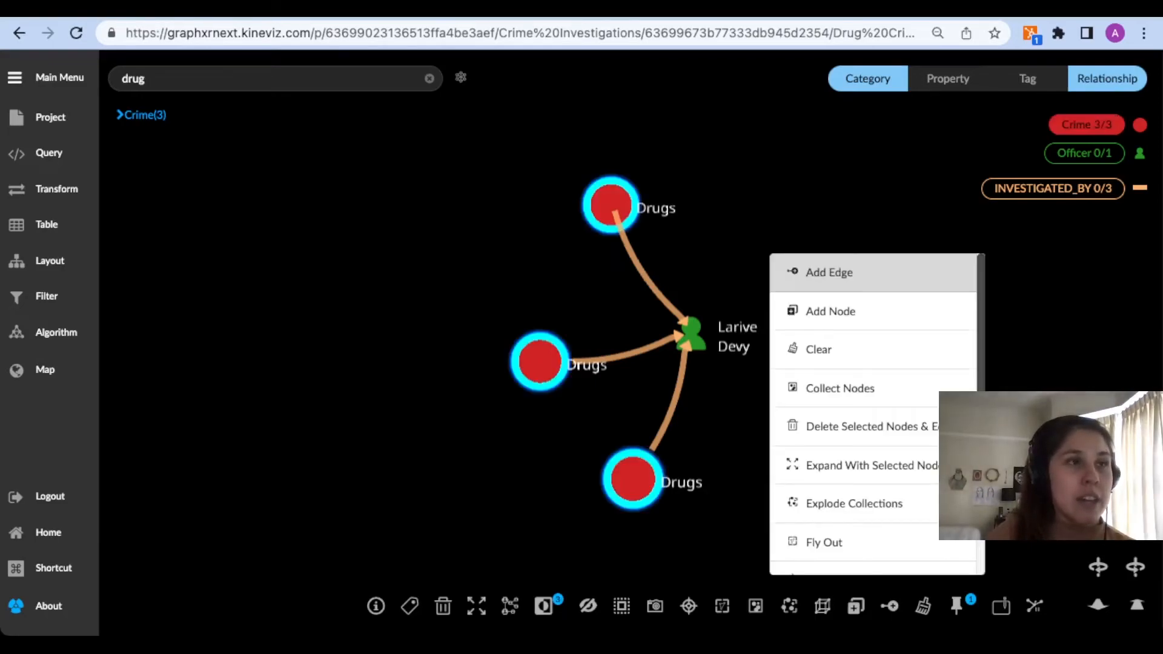
{"action": "left_click", "coordinate": [859, 465]}
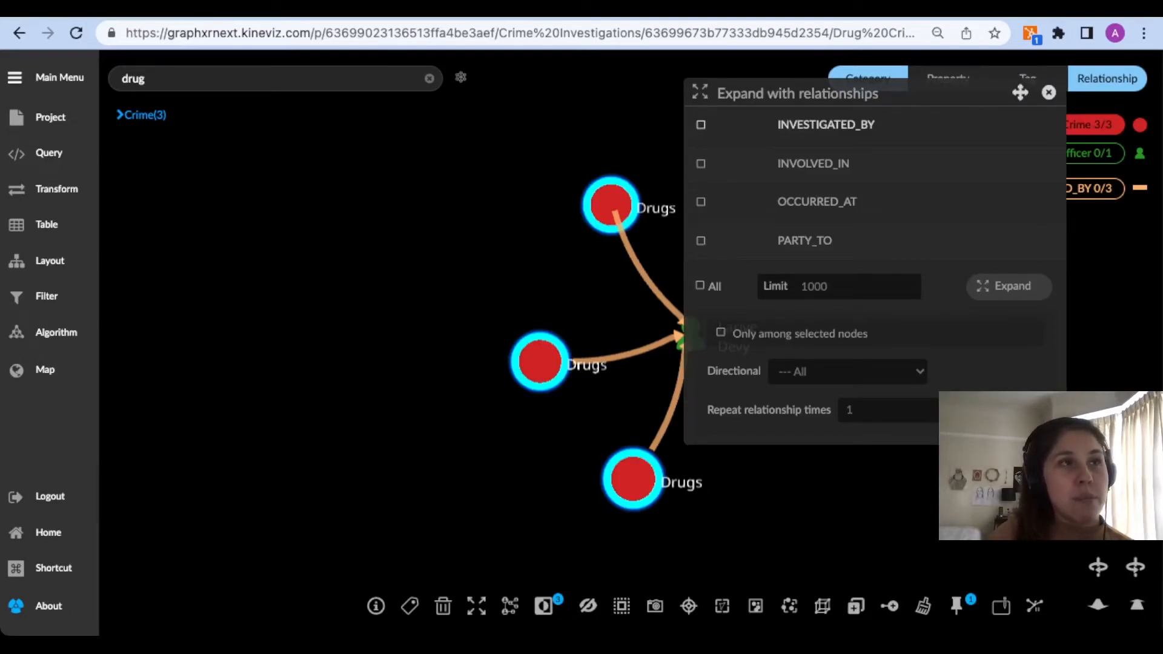
{"action": "left_click", "coordinate": [700, 240]}
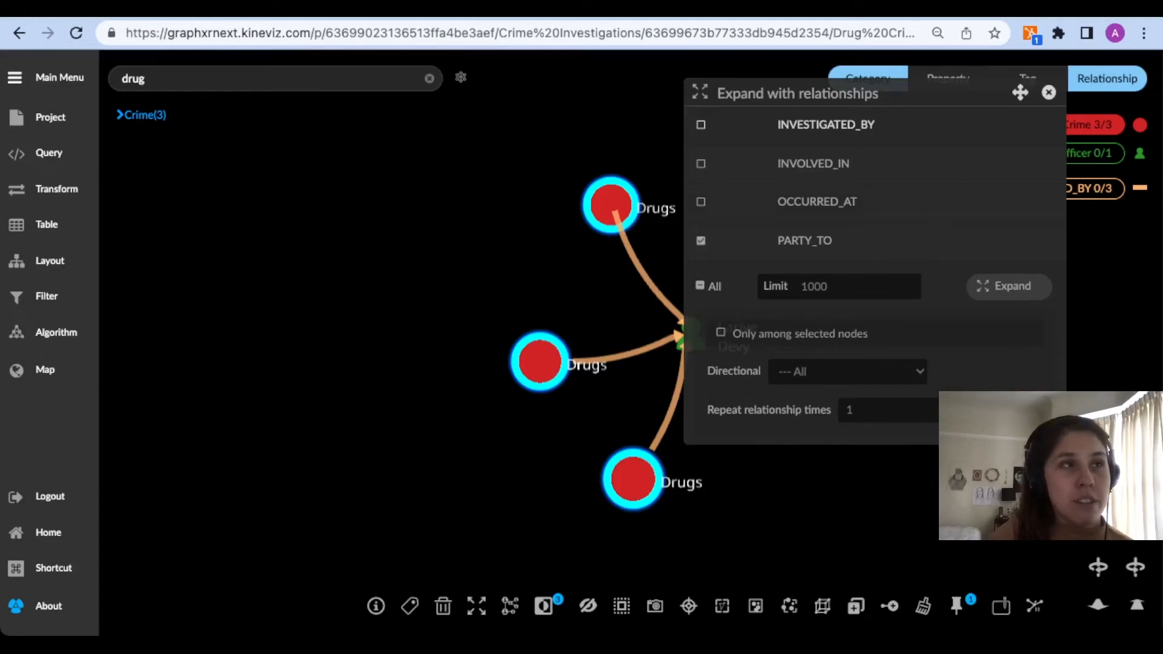
{"action": "left_click", "coordinate": [701, 202]}
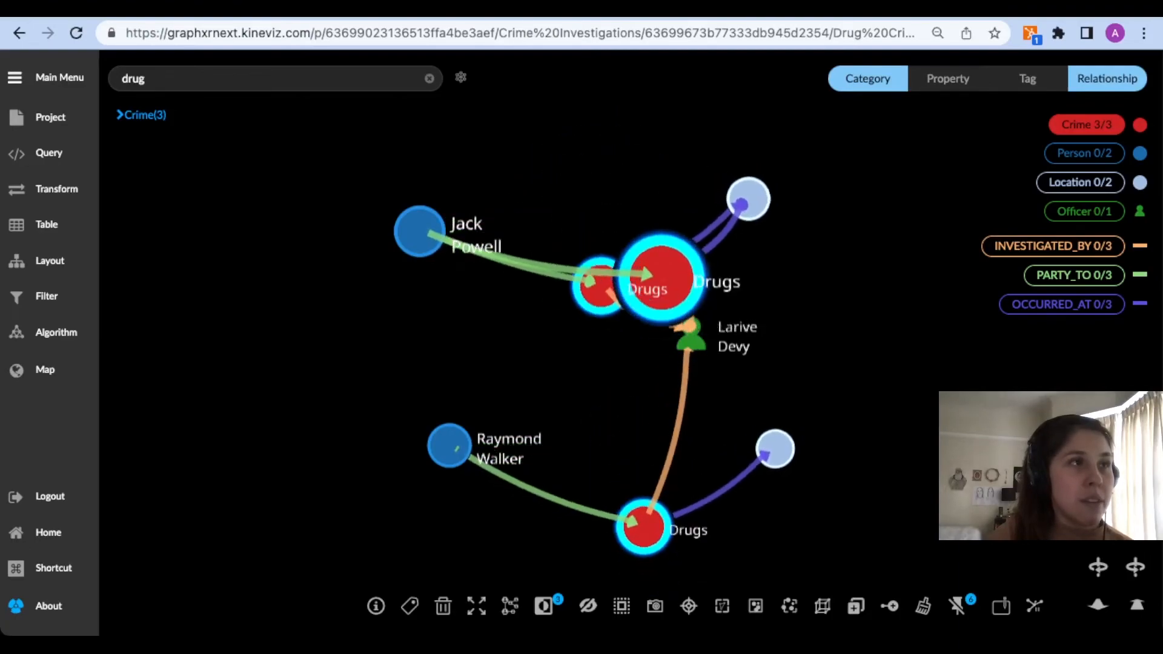
Spread out the overlapping drug crime nodes and move the two Person nodes farther apart.
{"action": "left_click_drag", "start_coordinate": [662, 277], "coordinate": [596, 143]}
{"action": "scroll", "coordinate": [872, 373], "scroll_direction": "down", "scroll_amount": 3}
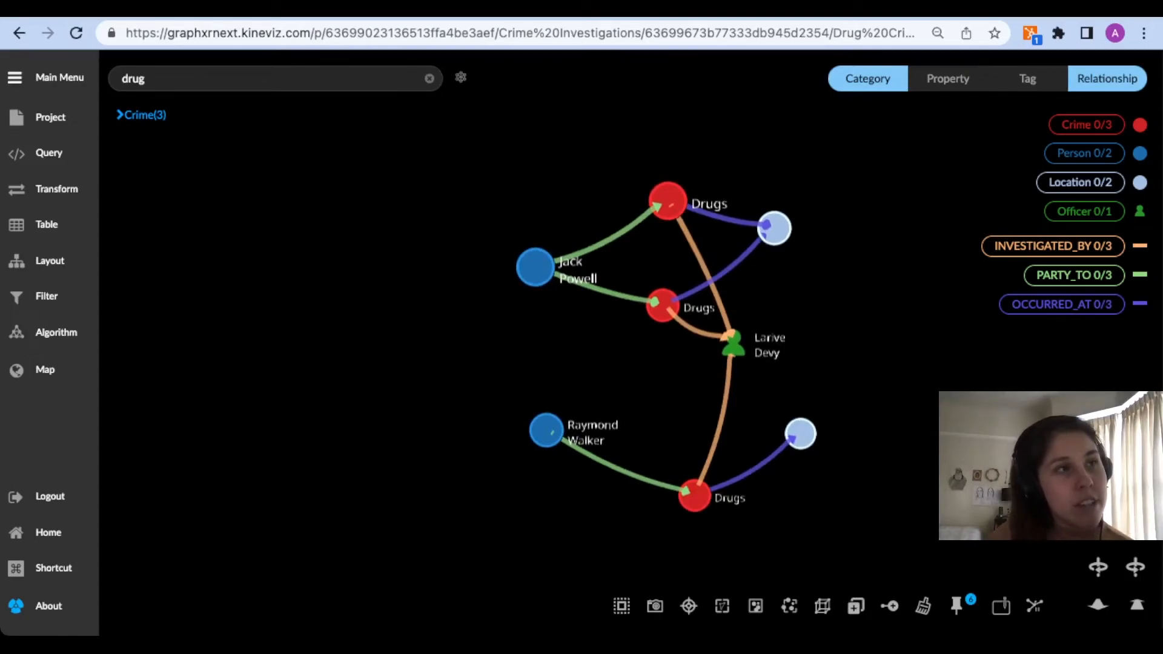
{"action": "left_click_drag", "start_coordinate": [546, 429], "coordinate": [532, 475]}
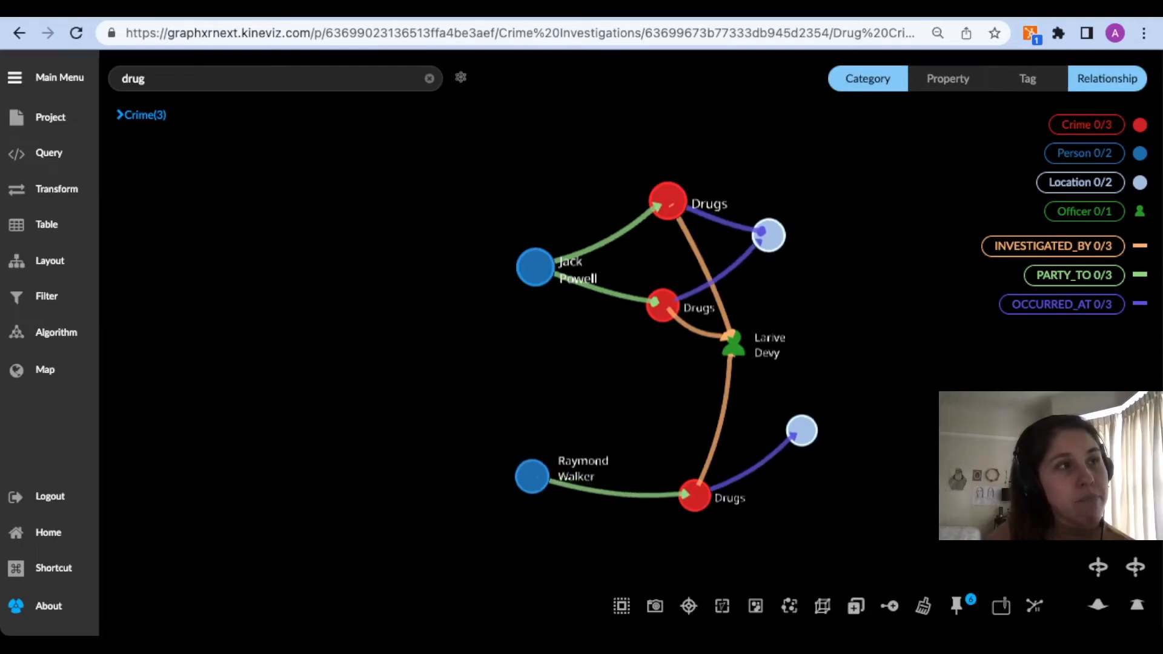
{"action": "left_click_drag", "start_coordinate": [535, 267], "coordinate": [527, 236]}
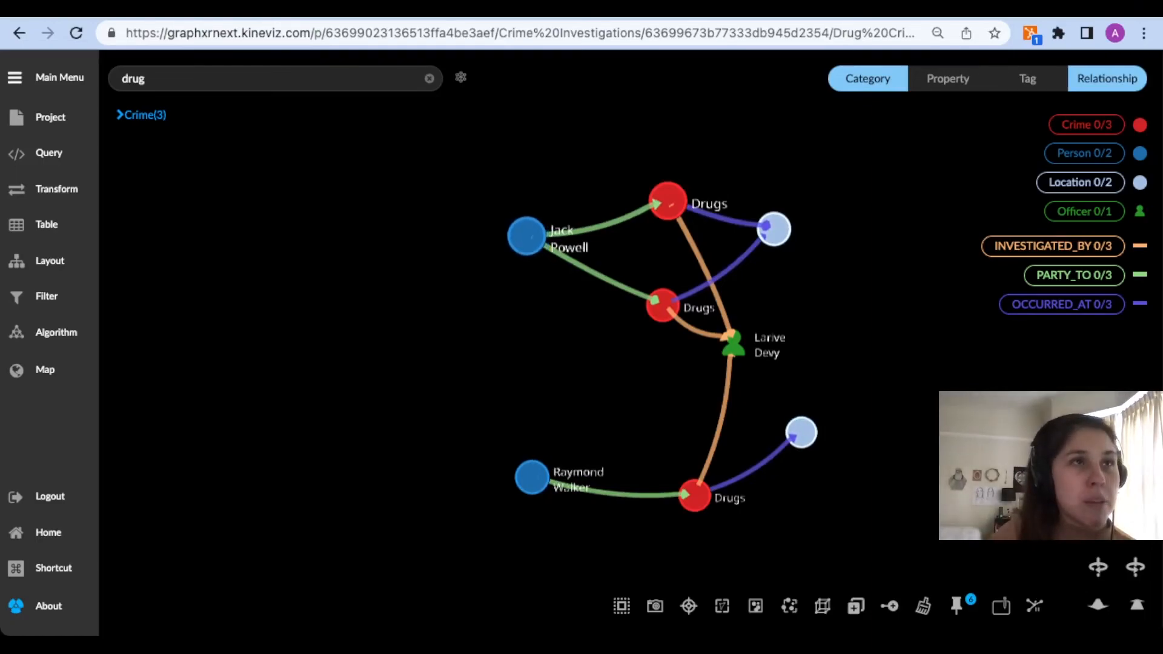
Expand the two Person nodes through the FAMILY_REL, KNOWS_LW, KNOWS_PHONE and KNOWS_SN relationships.
{"action": "left_click", "coordinate": [1083, 153]}
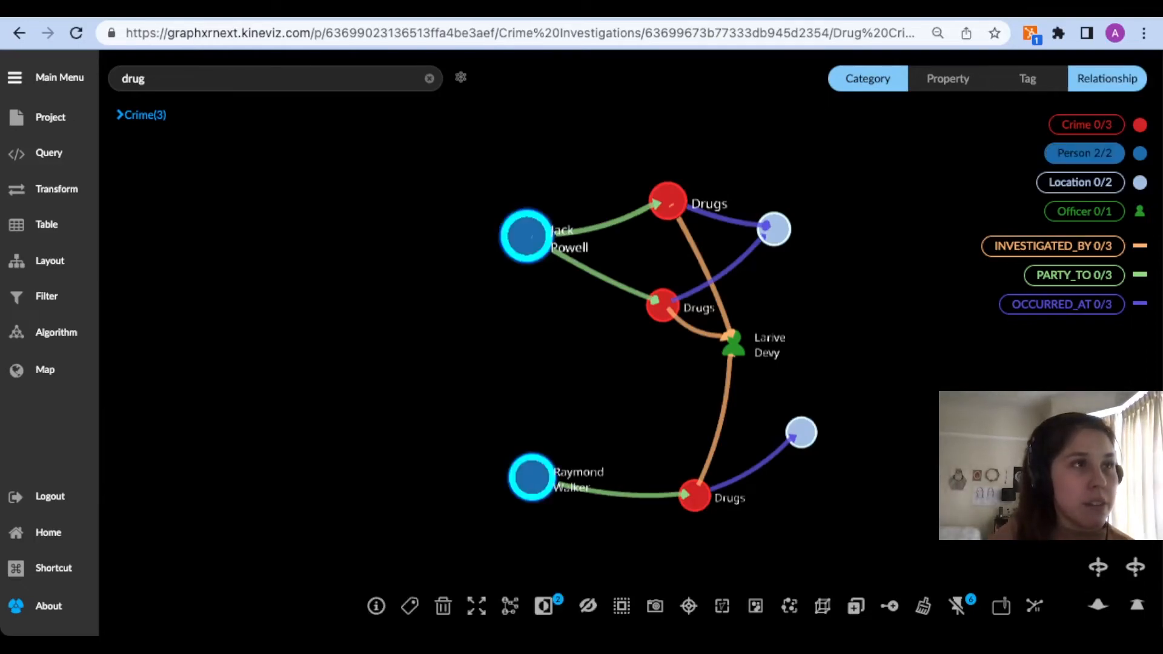
{"action": "right_click", "coordinate": [490, 341]}
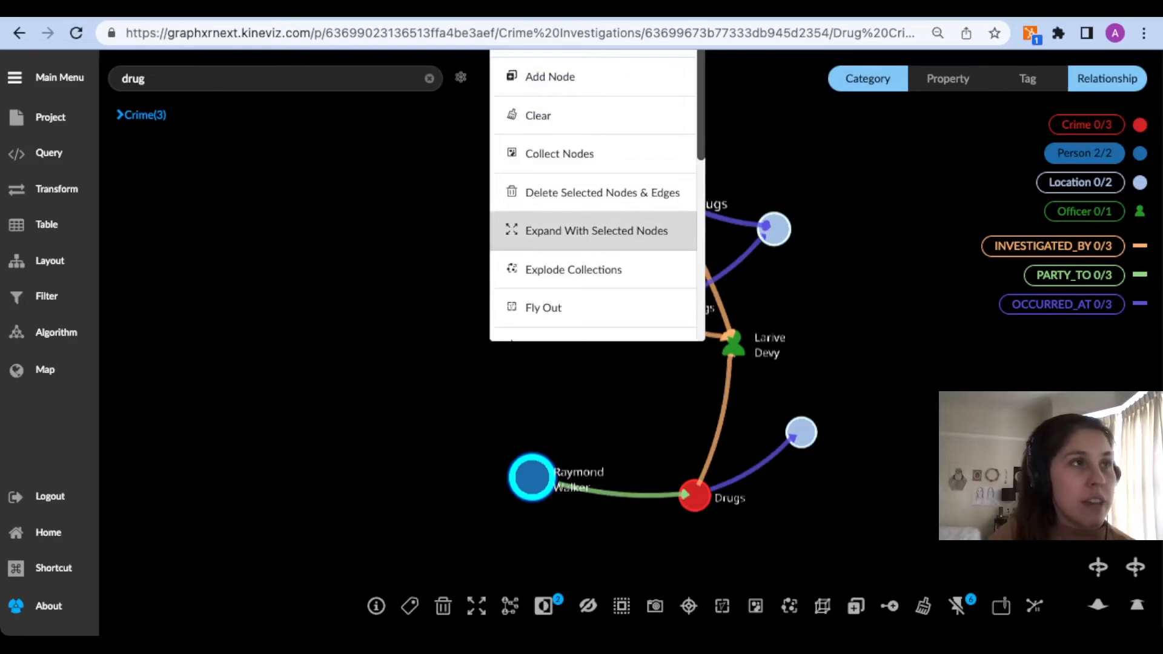
{"action": "left_click", "coordinate": [596, 231]}
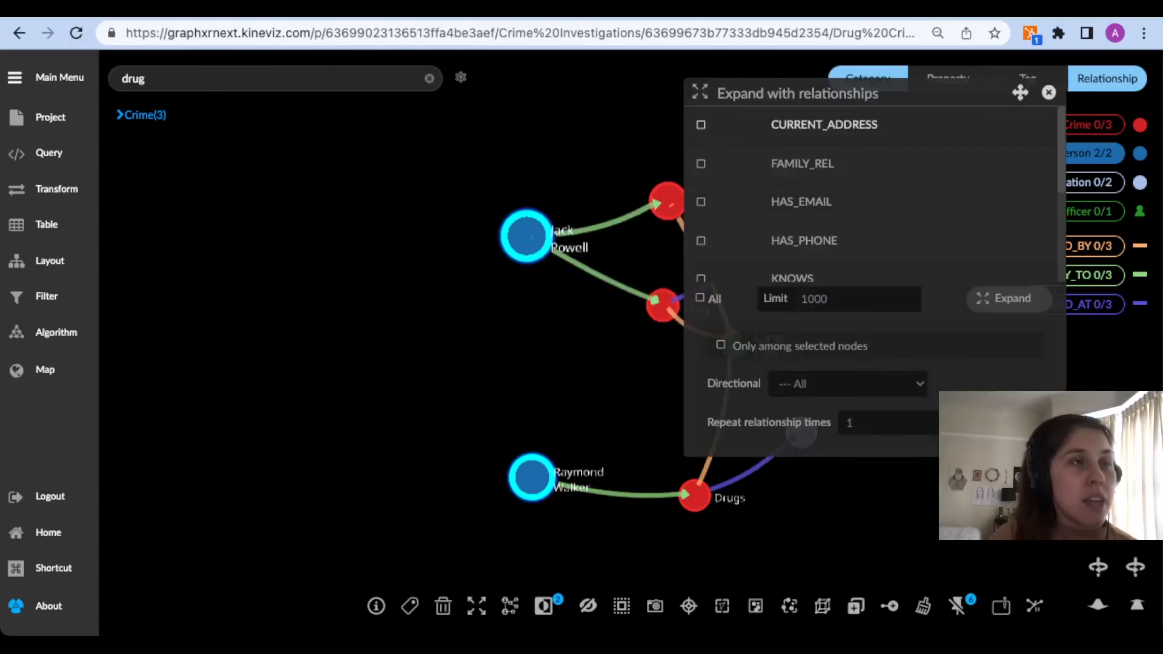
{"action": "scroll", "coordinate": [870, 194], "scroll_direction": "down", "scroll_amount": 1}
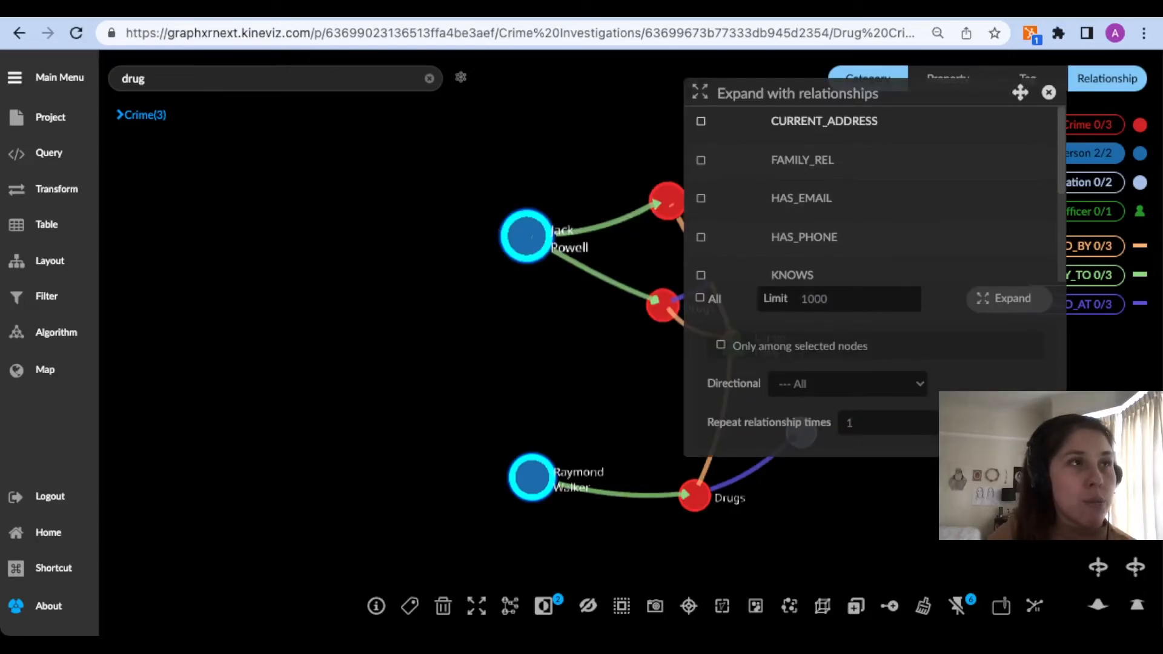
{"action": "left_click", "coordinate": [700, 160]}
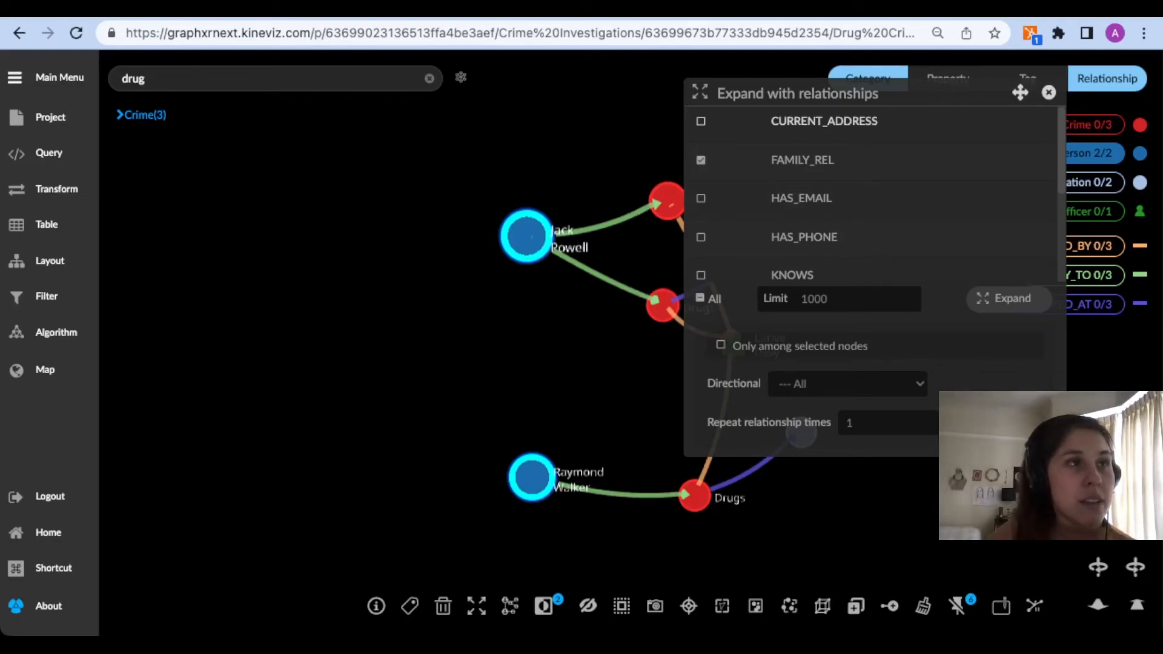
{"action": "scroll", "coordinate": [870, 194], "scroll_direction": "down", "scroll_amount": 3}
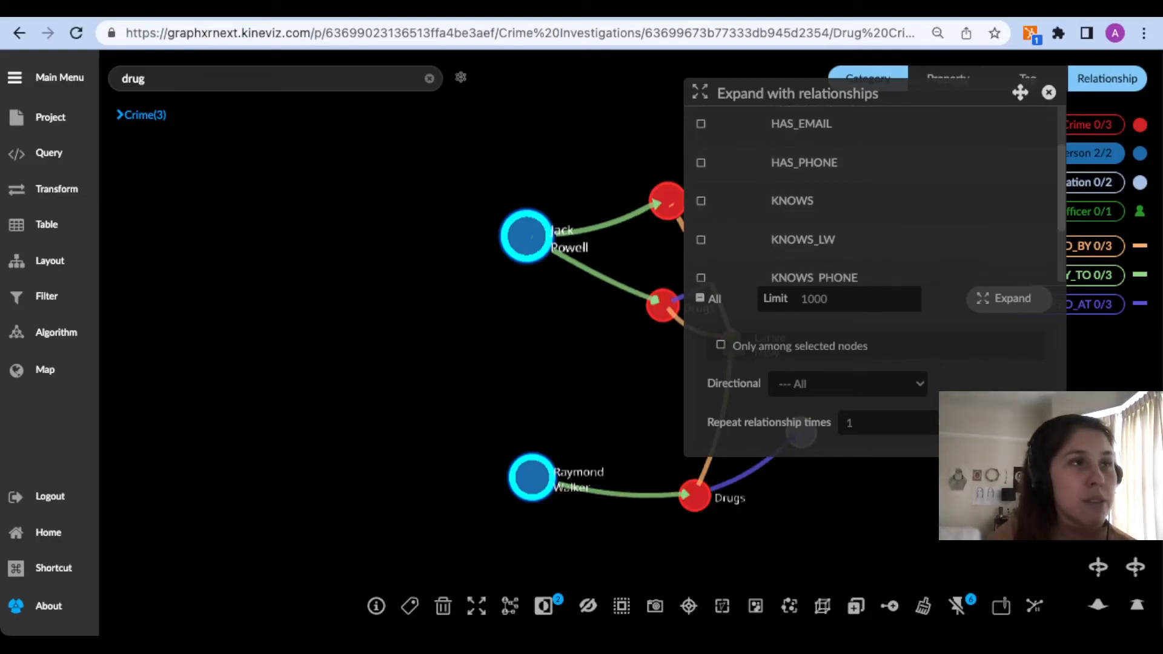
{"action": "left_click", "coordinate": [700, 240]}
{"action": "scroll", "coordinate": [870, 194], "scroll_direction": "down", "scroll_amount": 1}
{"action": "left_click", "coordinate": [701, 253]}
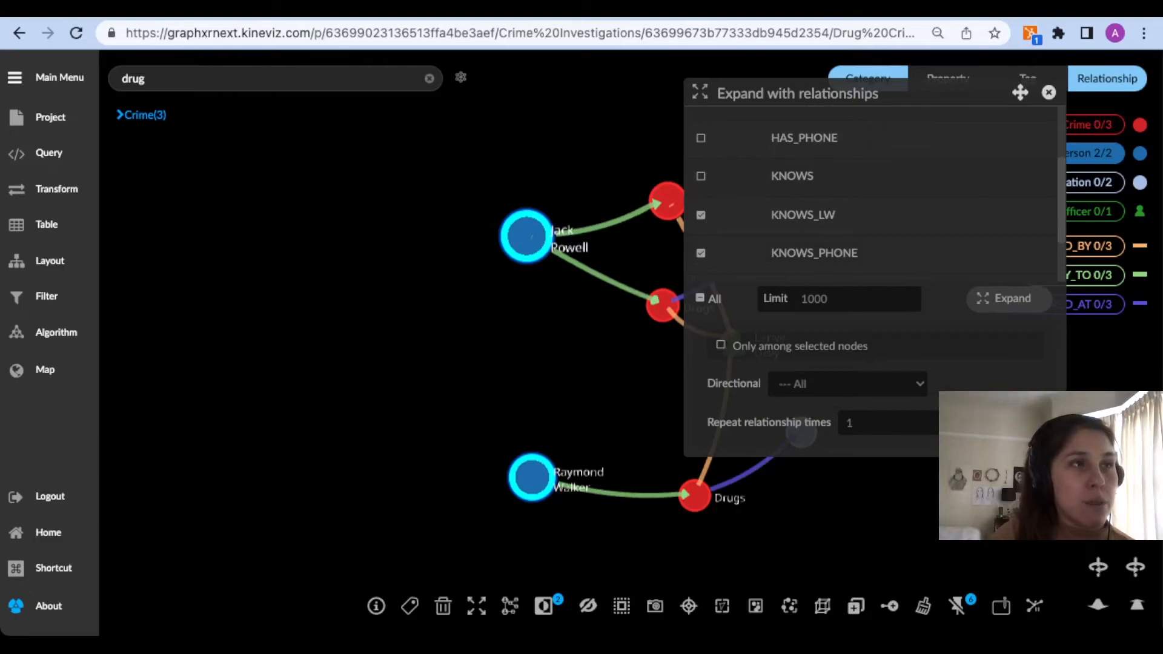
{"action": "scroll", "coordinate": [870, 193], "scroll_direction": "down", "scroll_amount": 2}
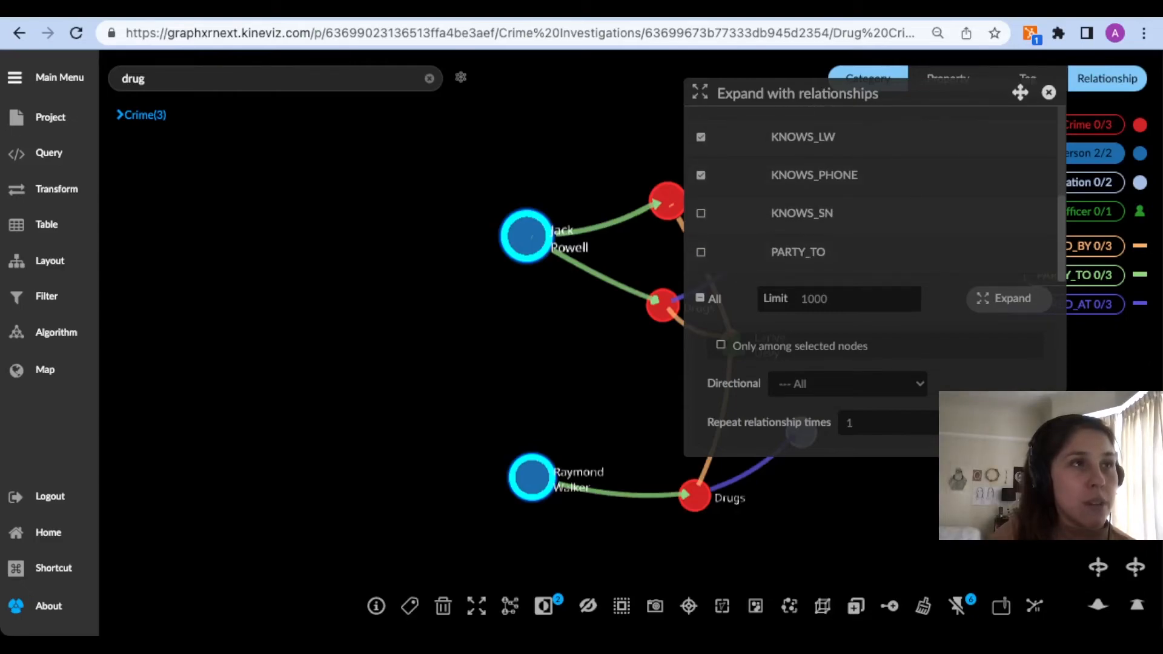
{"action": "left_click", "coordinate": [700, 213]}
{"action": "left_click", "coordinate": [1008, 298]}
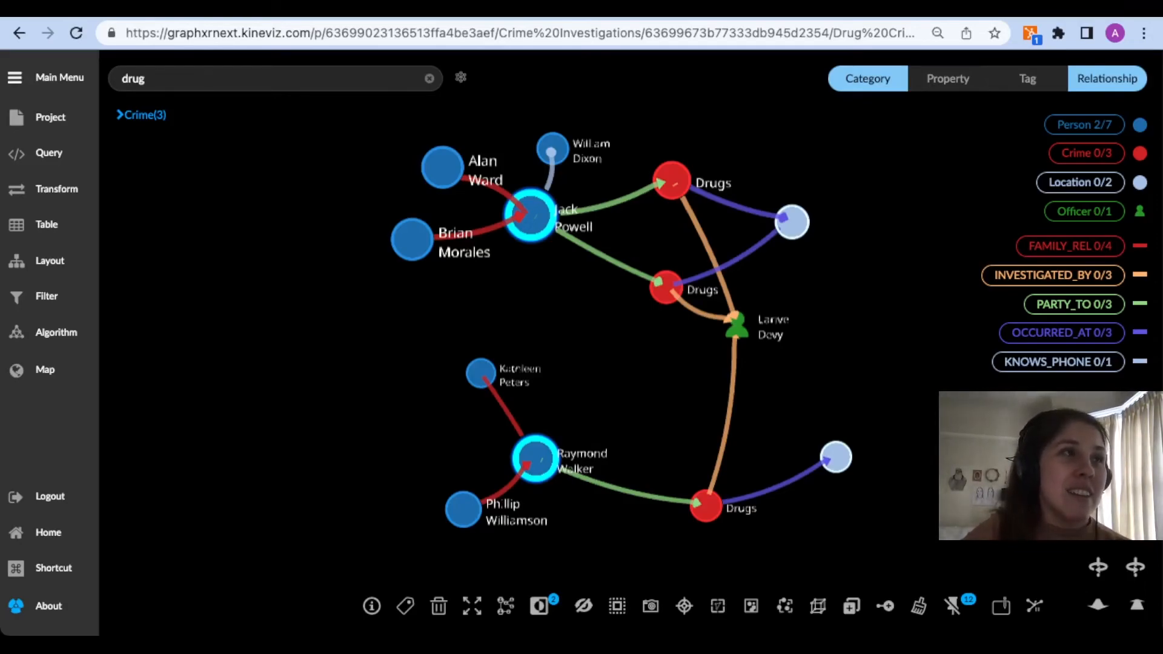
Select every Person node, including the suspects' relatives and contacts, and expand them through KNOWS_LW, KNOWS_PHONE, KNOWS_SN and FAMILY_REL.
{"action": "left_click", "coordinate": [1082, 124]}
{"action": "right_click", "coordinate": [581, 370]}
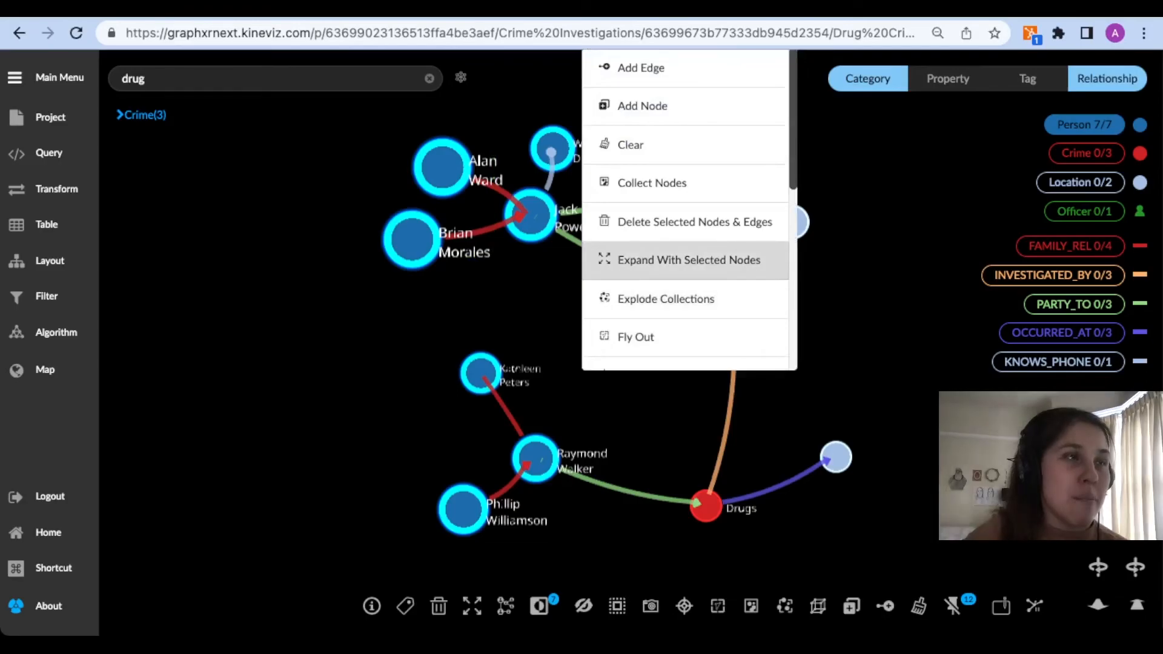
{"action": "left_click", "coordinate": [688, 260]}
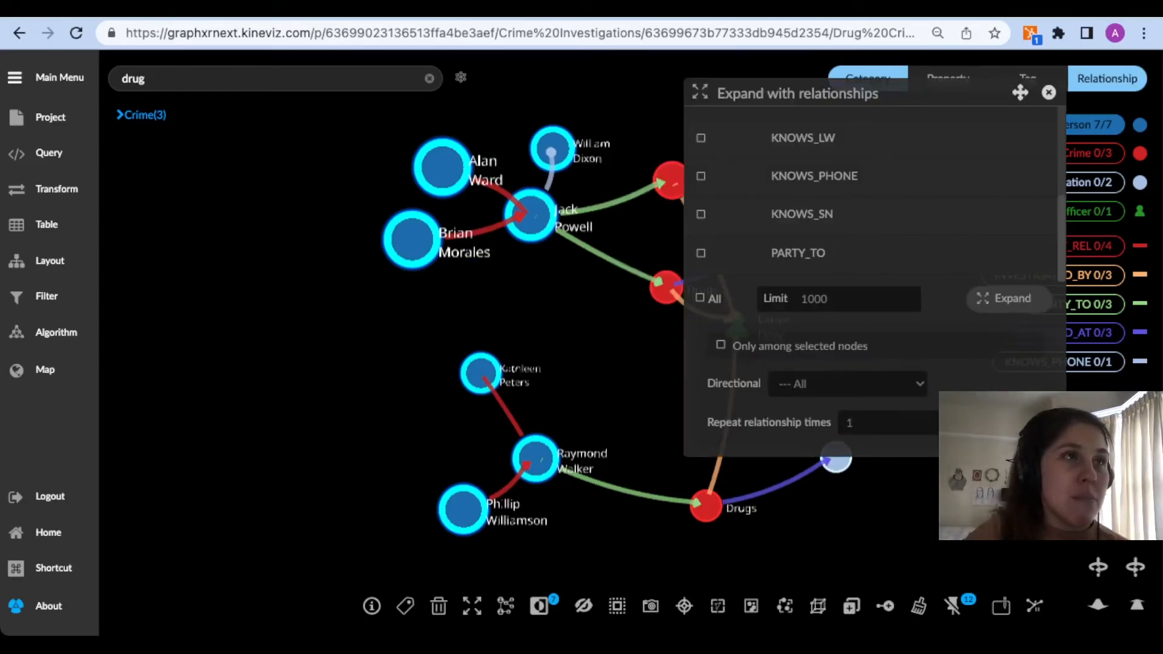
{"action": "left_click", "coordinate": [700, 137]}
{"action": "left_click", "coordinate": [700, 176]}
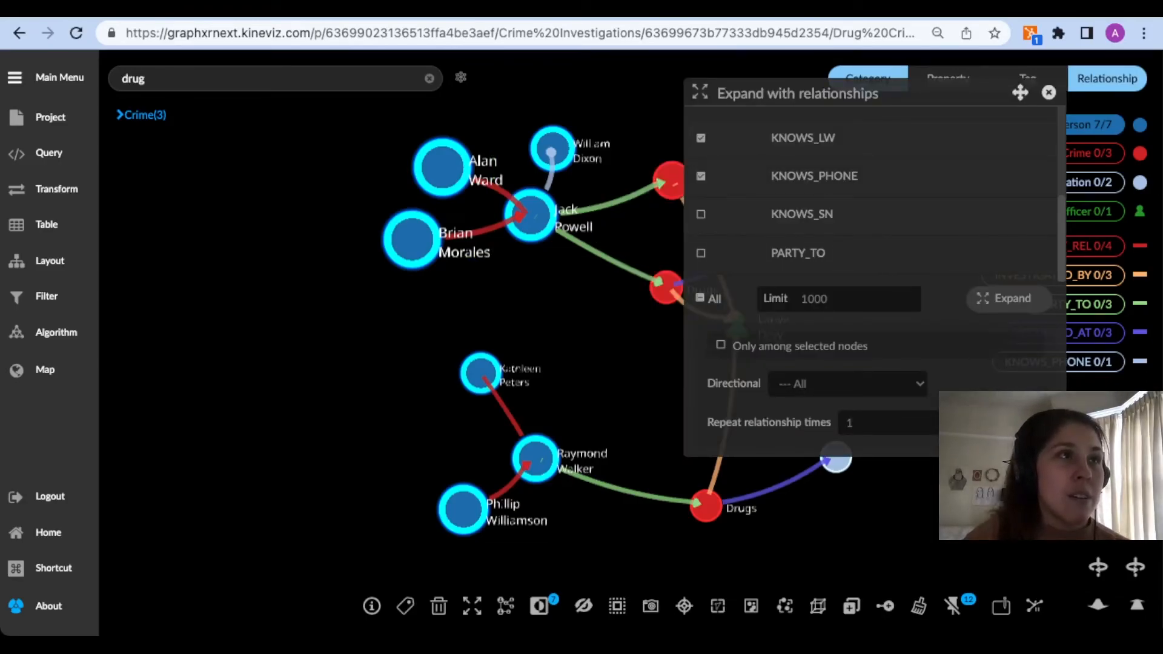
{"action": "scroll", "coordinate": [872, 200], "scroll_direction": "up", "scroll_amount": 3}
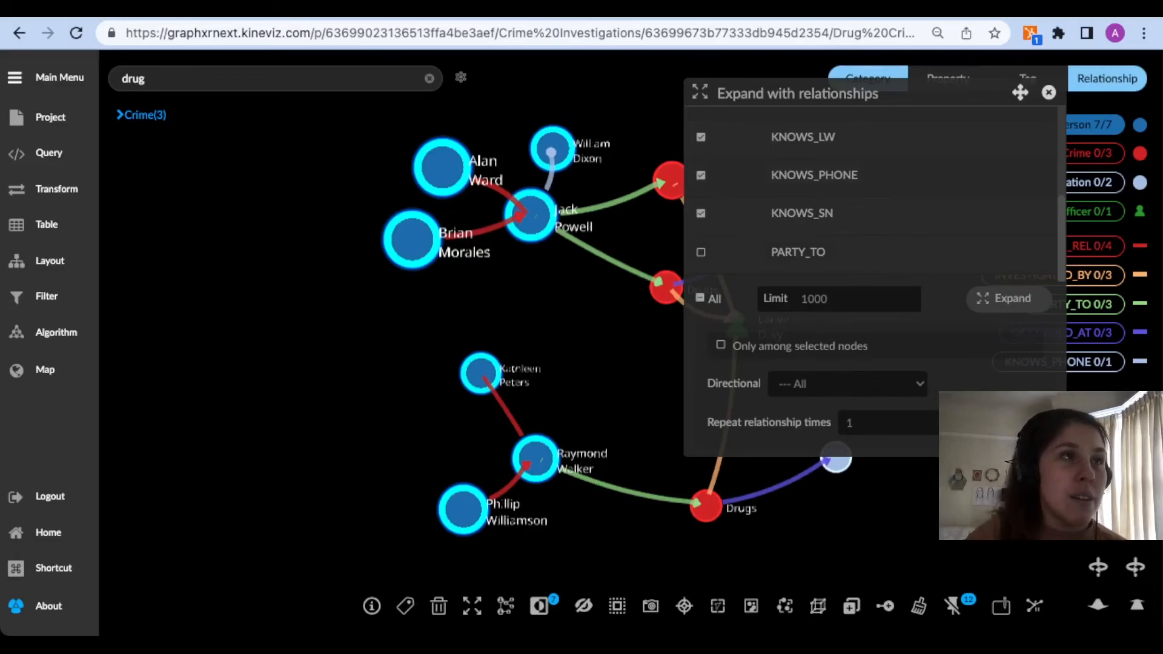
{"action": "left_click", "coordinate": [700, 164]}
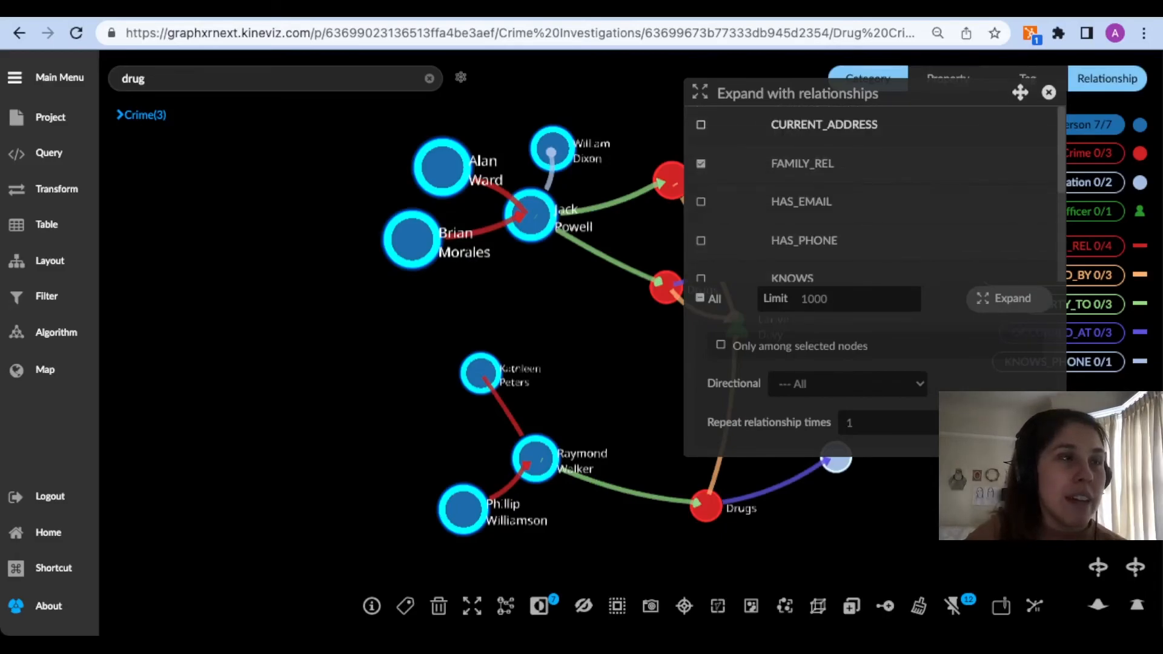
{"action": "left_click", "coordinate": [1003, 298]}
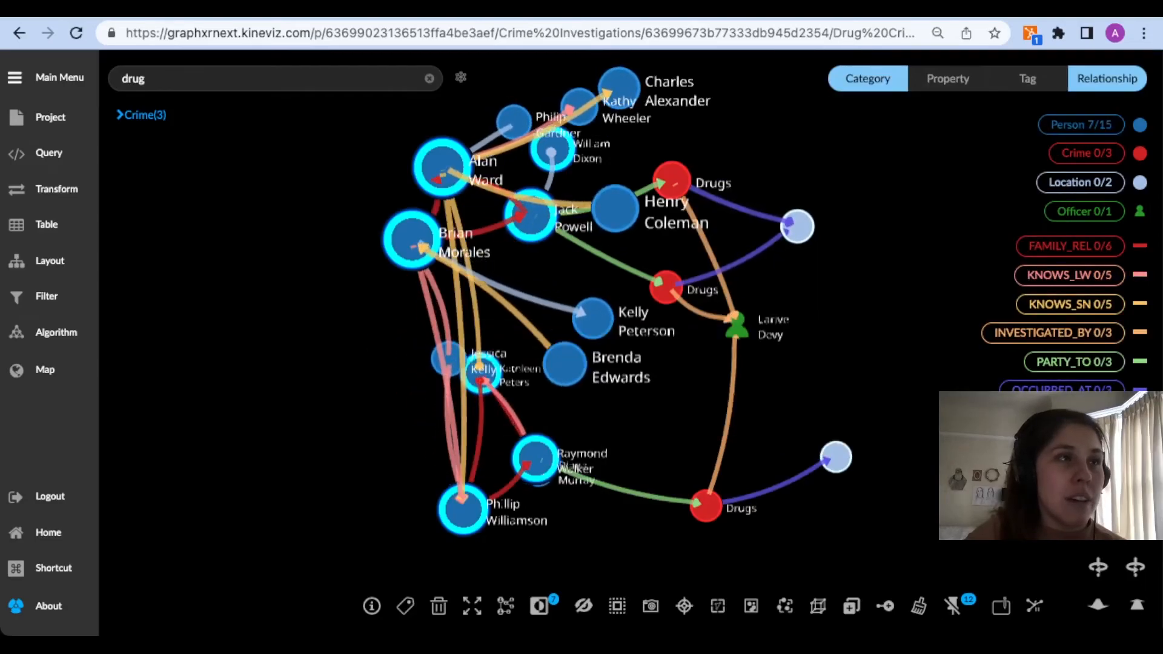
Arrange the whole graph in a Tree layout rooted at the Officer node and clear the selection.
{"action": "left_click", "coordinate": [737, 326]}
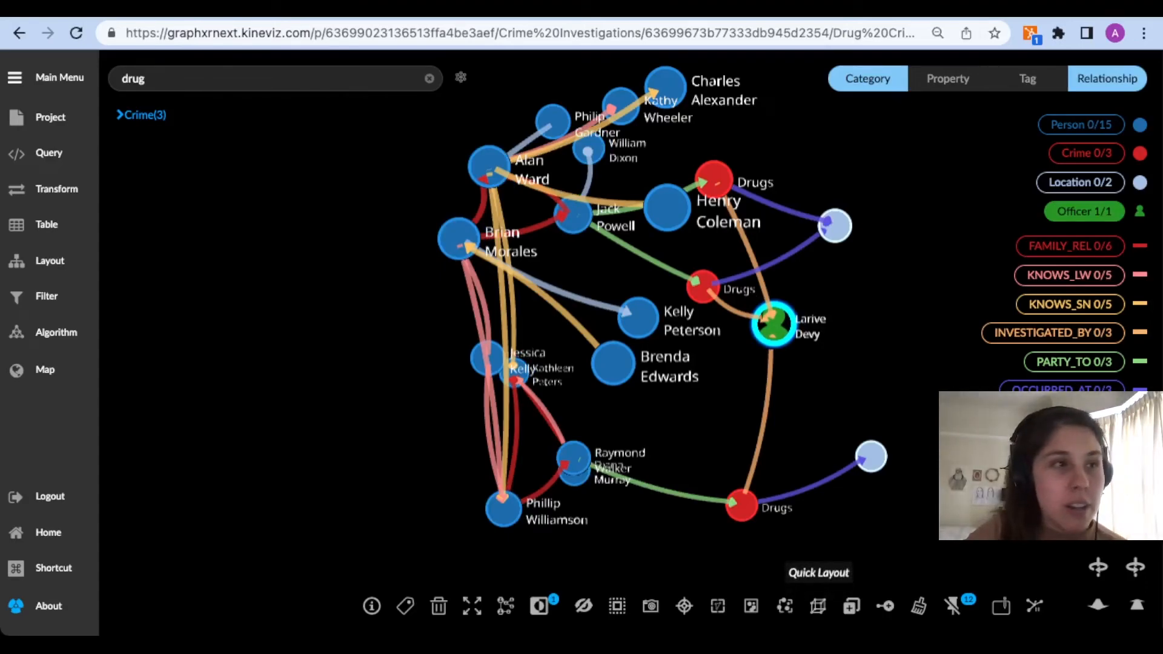
{"action": "left_click", "coordinate": [818, 606]}
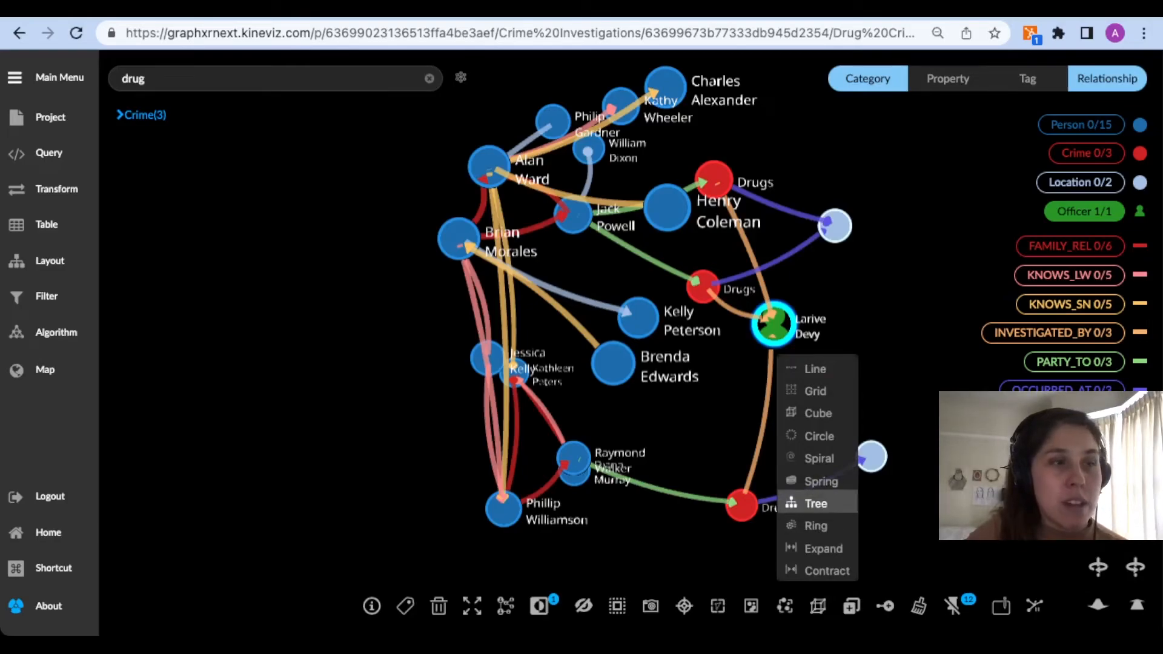
{"action": "left_click", "coordinate": [815, 503]}
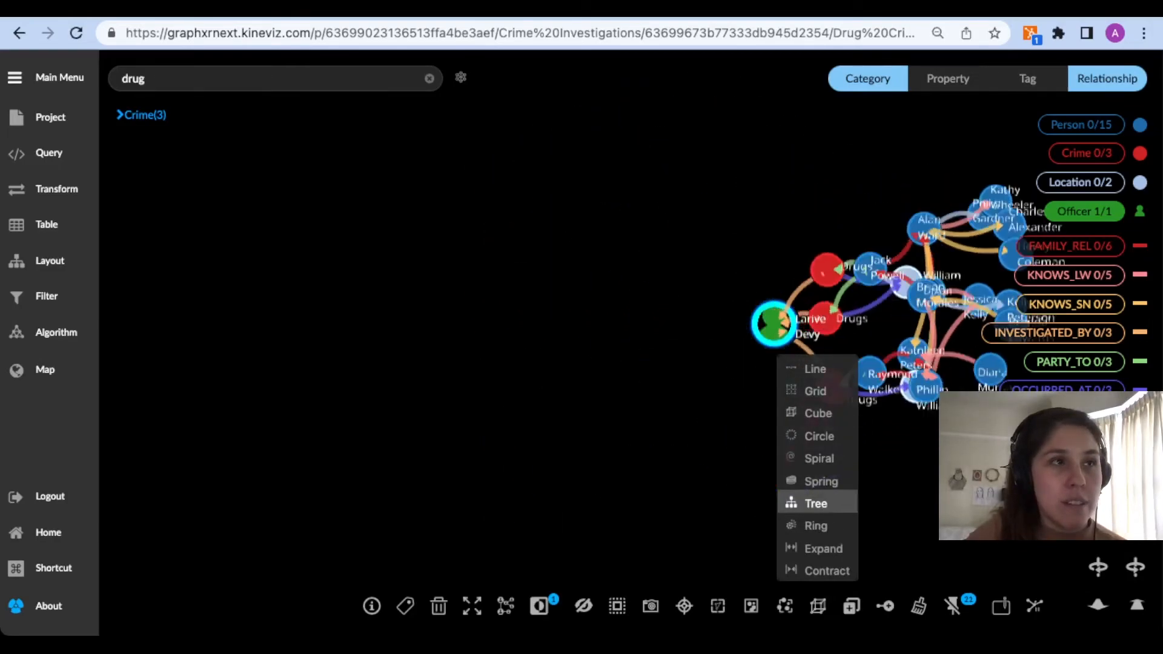
{"action": "key", "text": "Escape"}
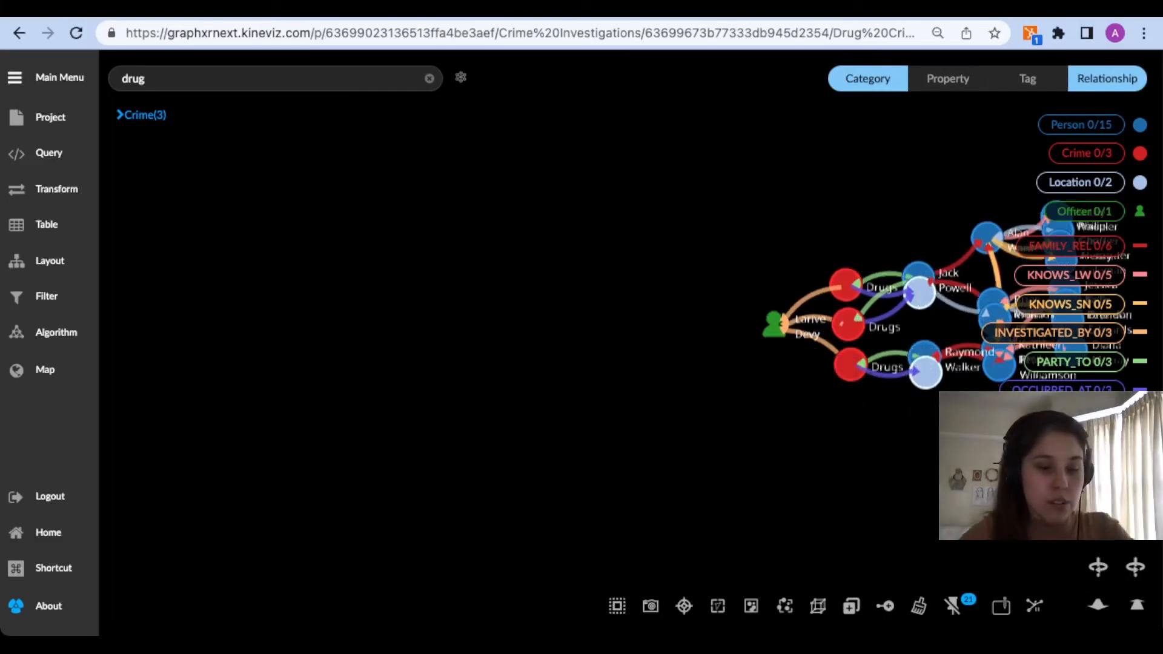
Select all nodes and apply the Expand layout twice to widen the tree's spacing, ending with nothing selected.
{"action": "key", "text": "ctrl+a"}
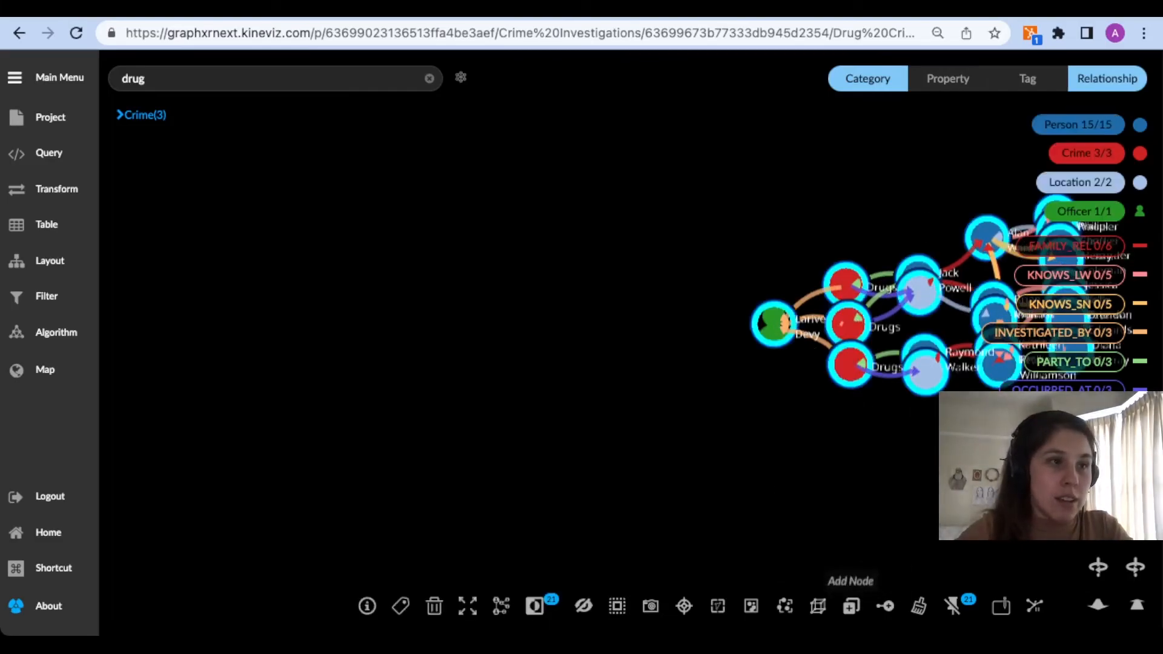
{"action": "mouse_move", "coordinate": [817, 605]}
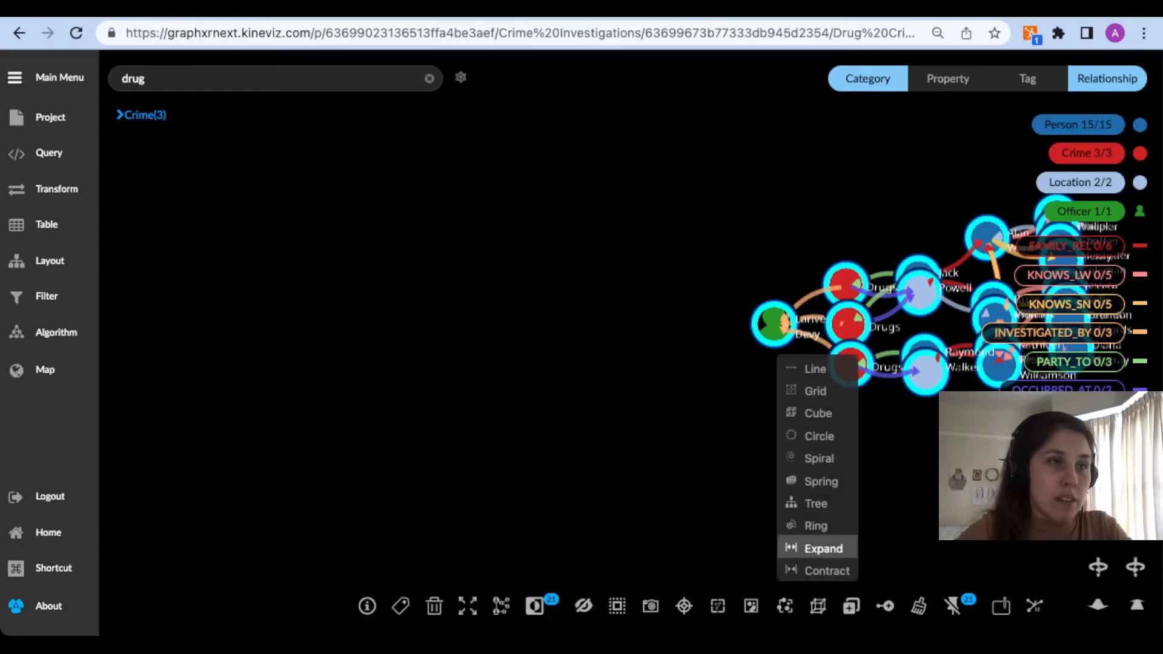
{"action": "left_click", "coordinate": [817, 548]}
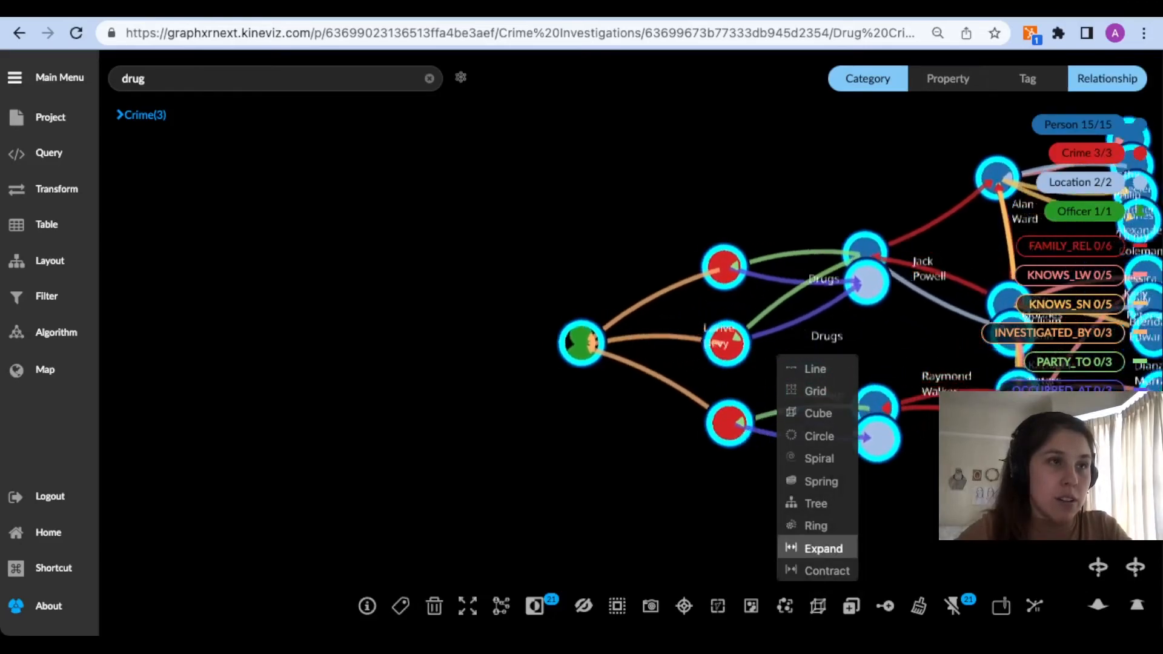
{"action": "left_click", "coordinate": [817, 548]}
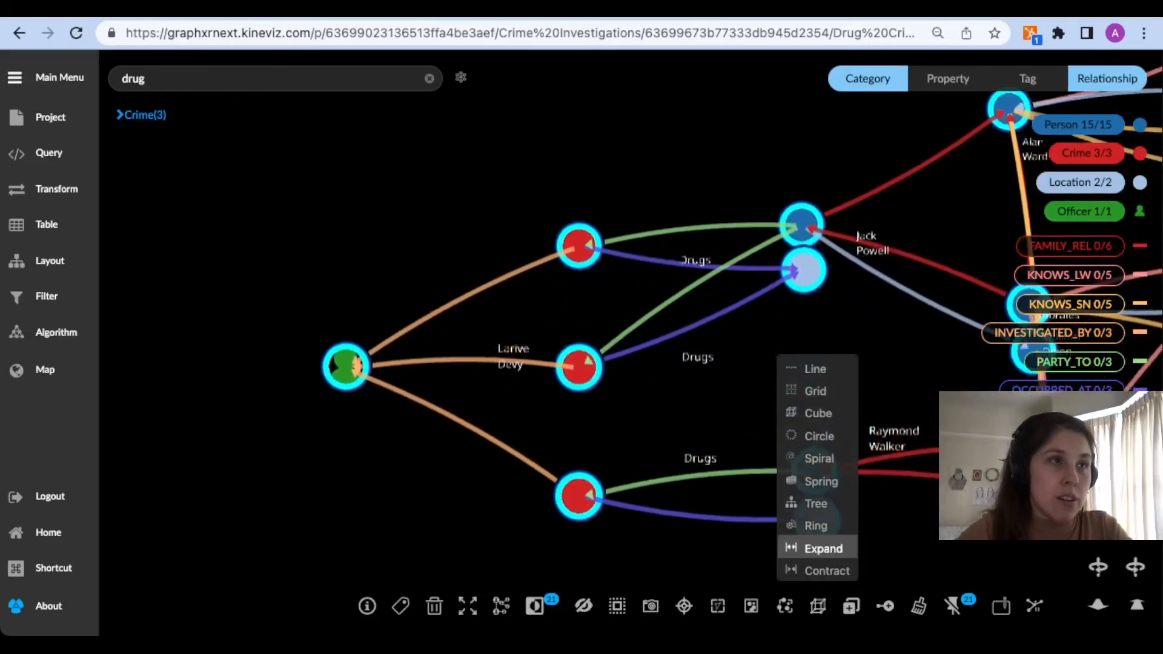
{"action": "key", "text": "Escape"}
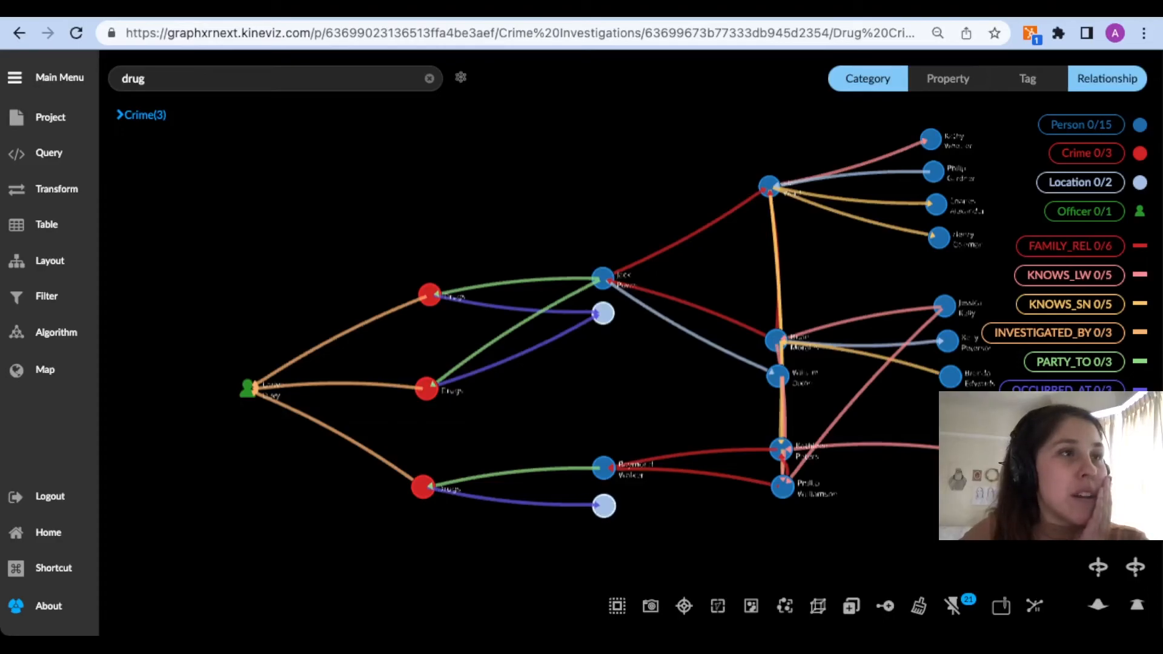
Move three Person nodes out of the crowded middle column of the tree to separate their overlapping relationship lines.
{"action": "left_click_drag", "start_coordinate": [777, 376], "coordinate": [692, 371]}
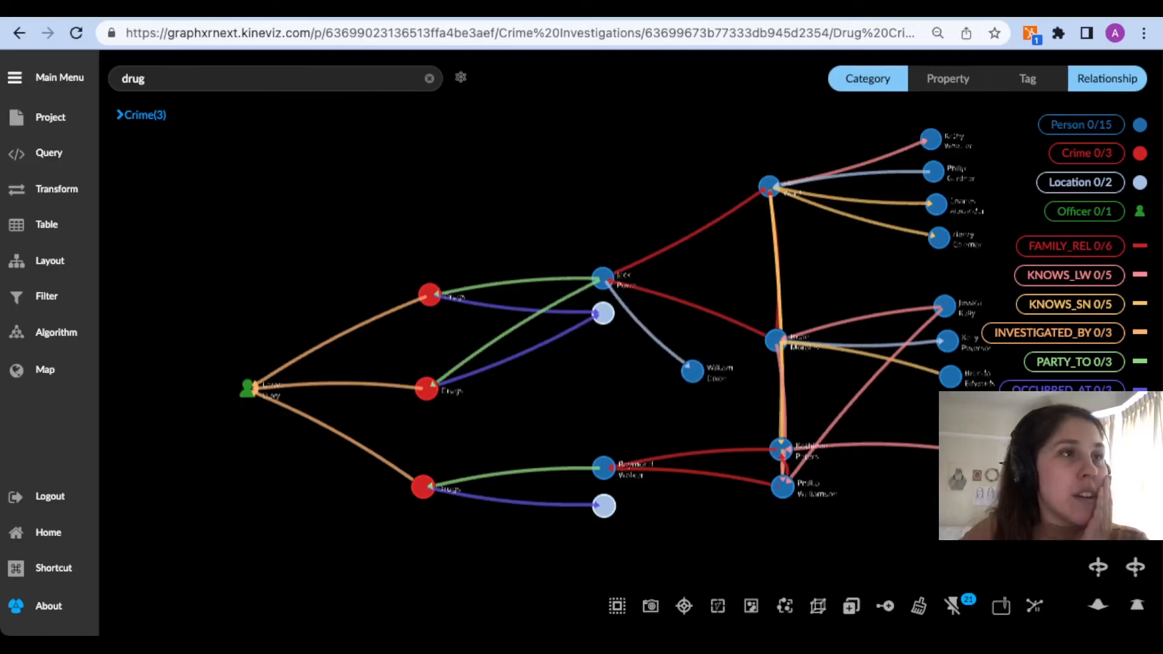
{"action": "left_click_drag", "start_coordinate": [776, 341], "coordinate": [704, 317]}
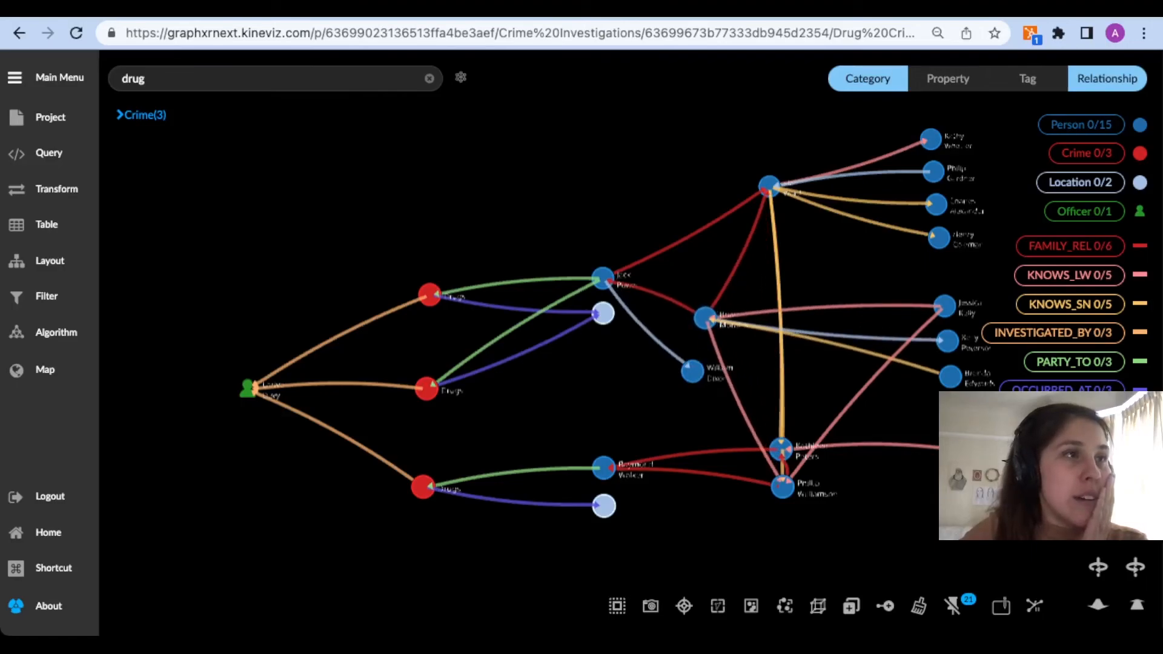
{"action": "left_click_drag", "start_coordinate": [781, 448], "coordinate": [823, 391]}
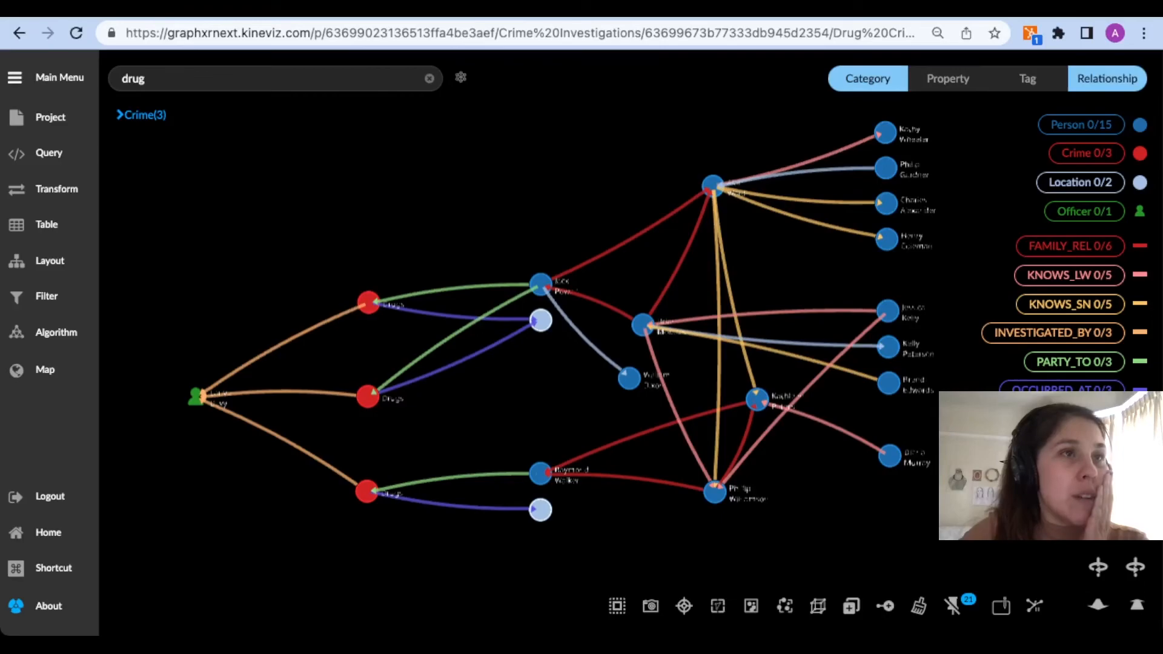
Highlight the KNOWS_SN relationships and the KNOWS_LW relationships one after the other to examine who is connected, and clear the selection.
{"action": "left_click", "coordinate": [1069, 304]}
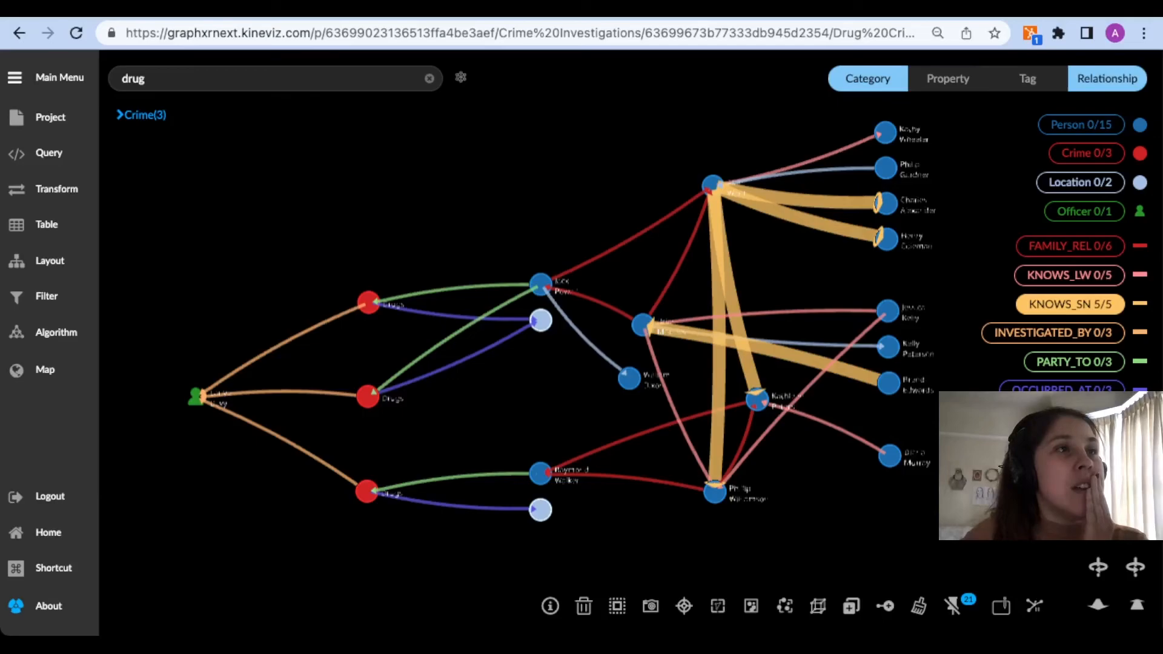
{"action": "left_click", "coordinate": [1069, 275]}
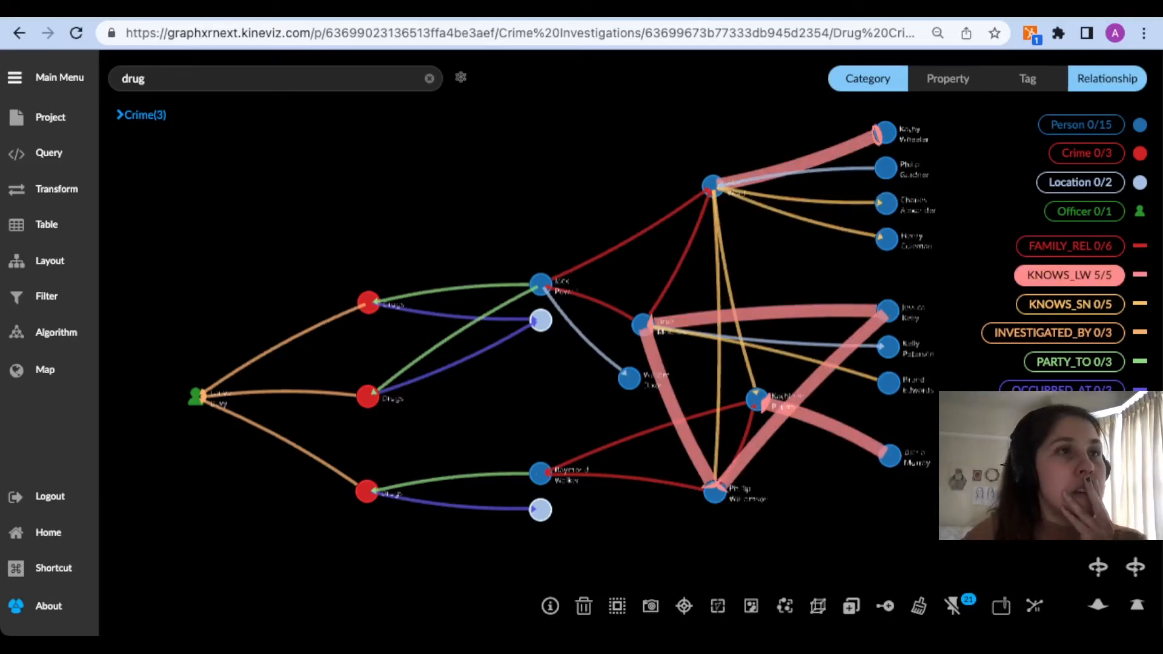
{"action": "key", "text": "Escape"}
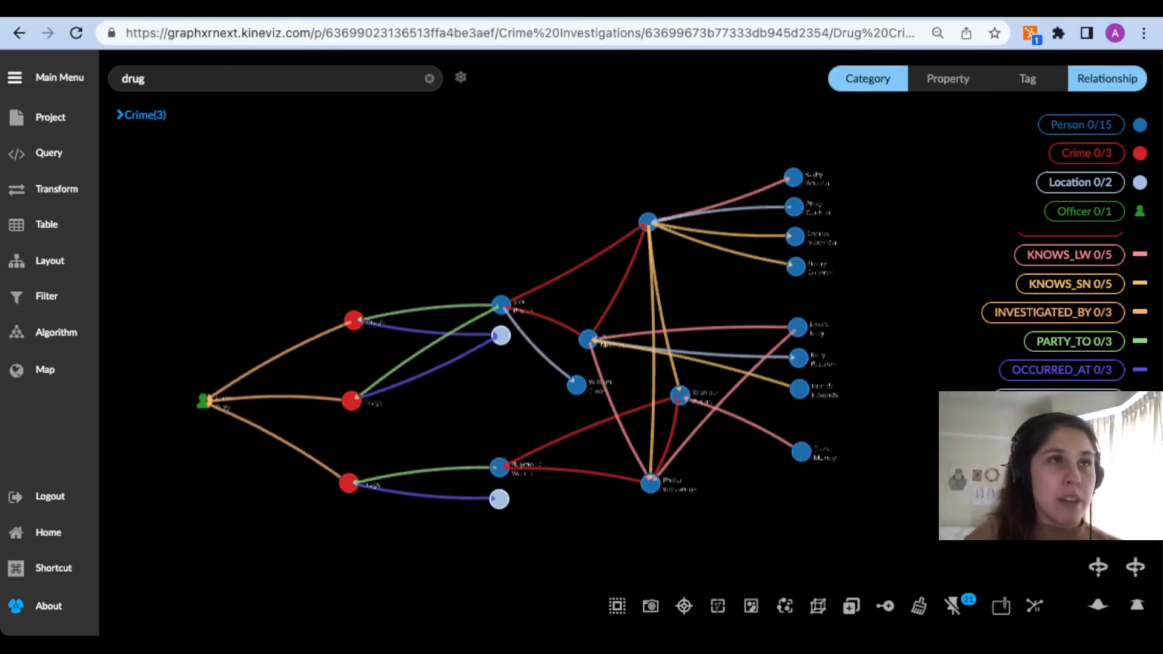
Select every Person node and expand them through the PARTY_TO relationship, checking the schema slide in Google Slides before running the expansion.
{"action": "left_click", "coordinate": [1081, 124]}
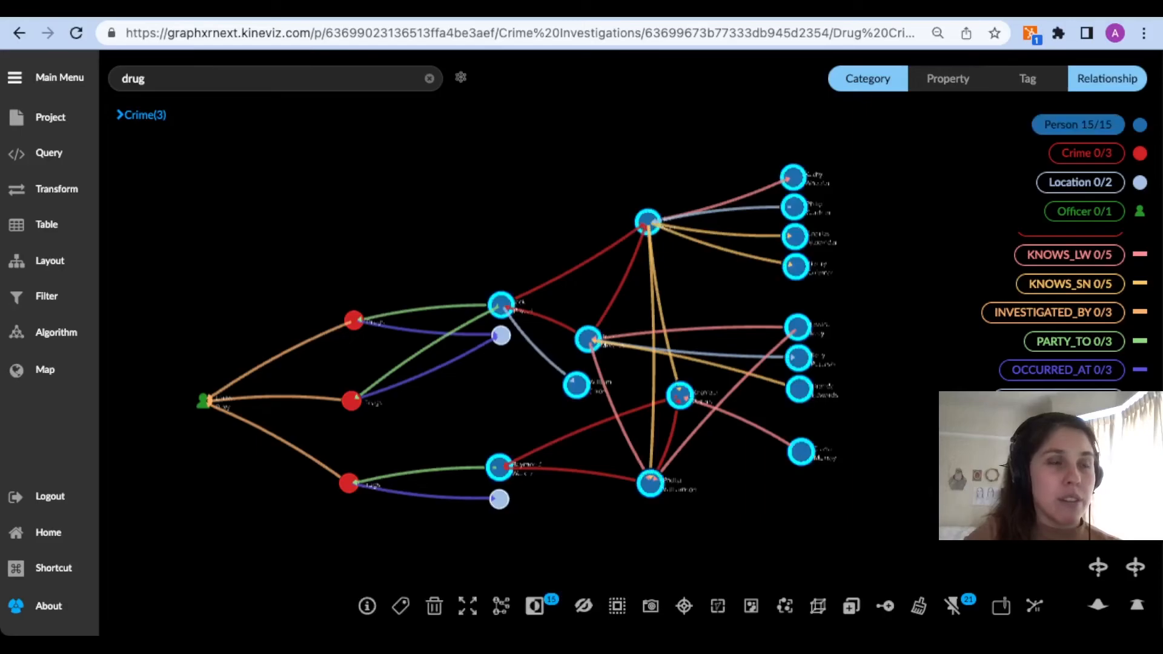
{"action": "right_click", "coordinate": [743, 464]}
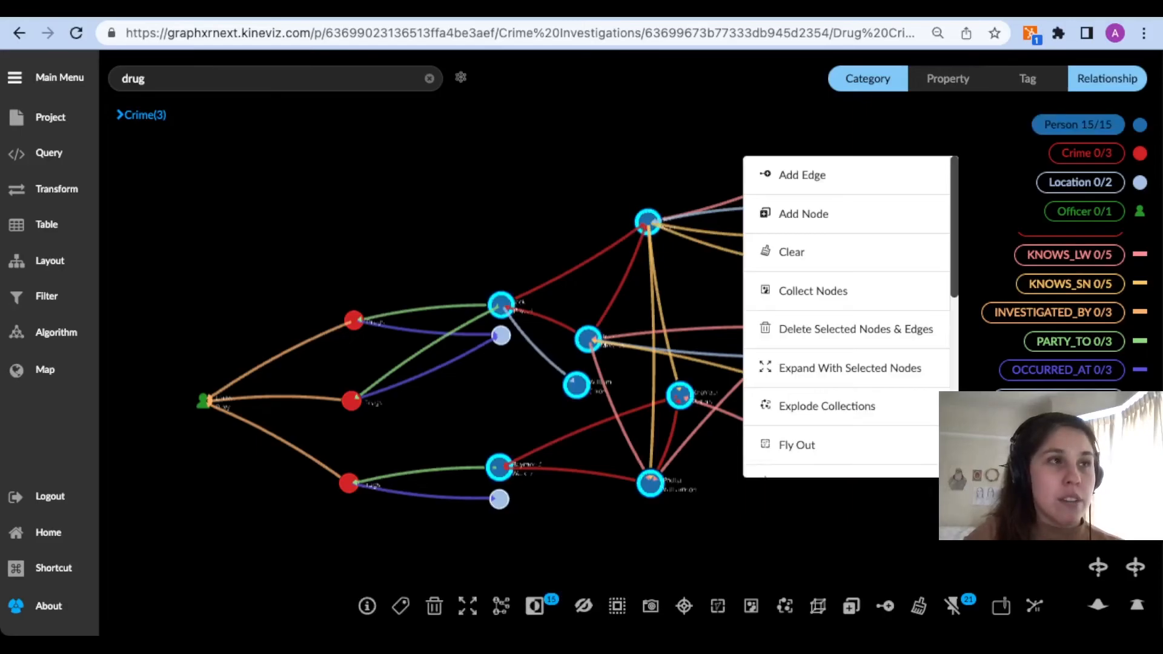
{"action": "left_click", "coordinate": [799, 366]}
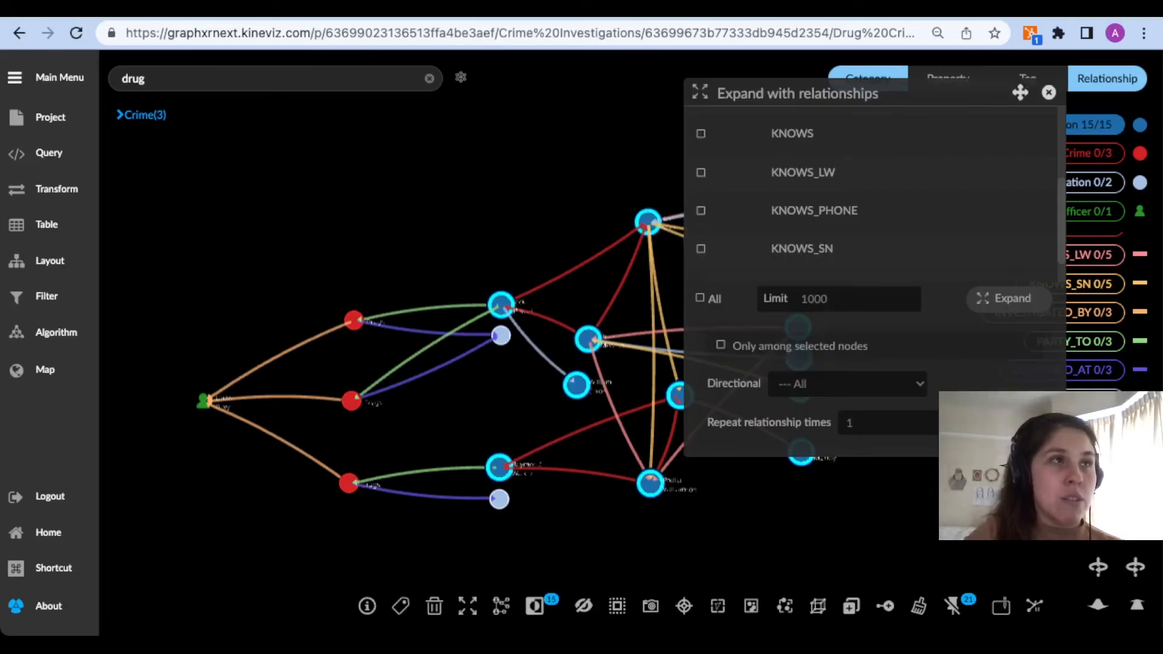
{"action": "scroll", "coordinate": [872, 194], "scroll_direction": "down", "scroll_amount": 1}
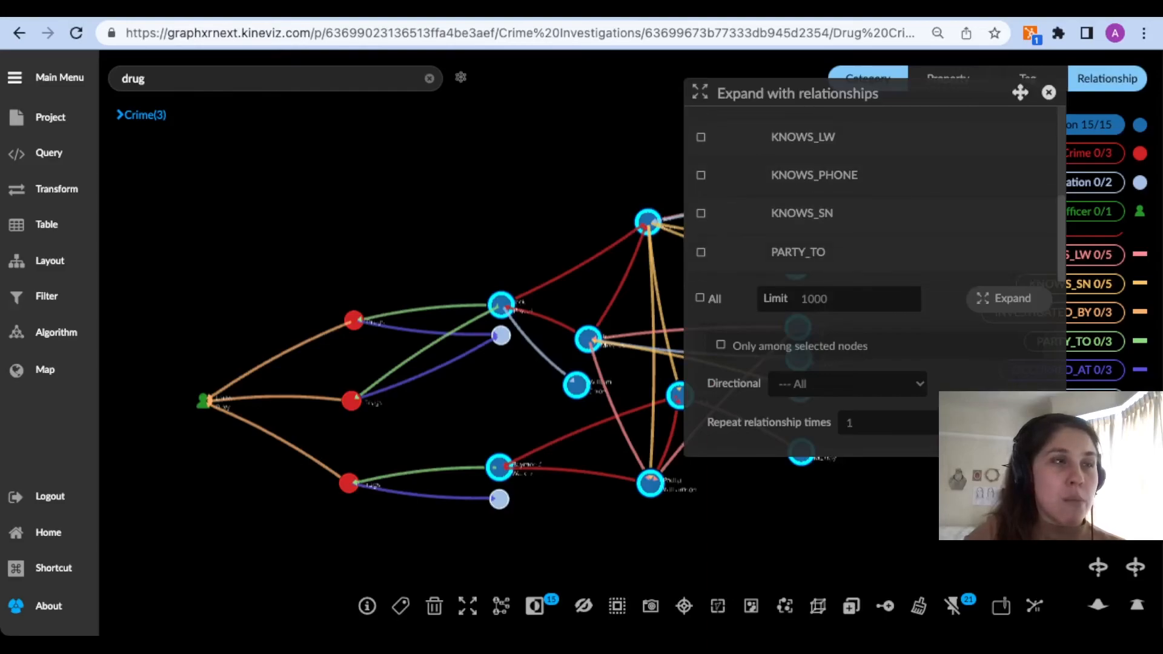
{"action": "left_click", "coordinate": [700, 252]}
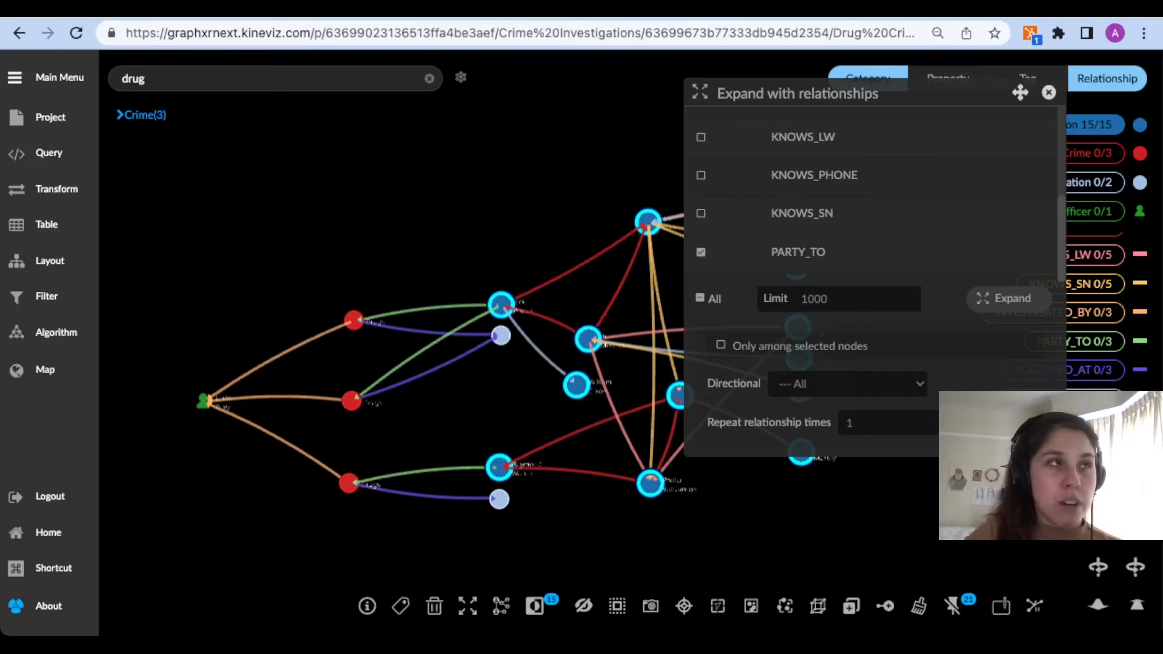
{"action": "key", "text": "ctrl+Tab"}
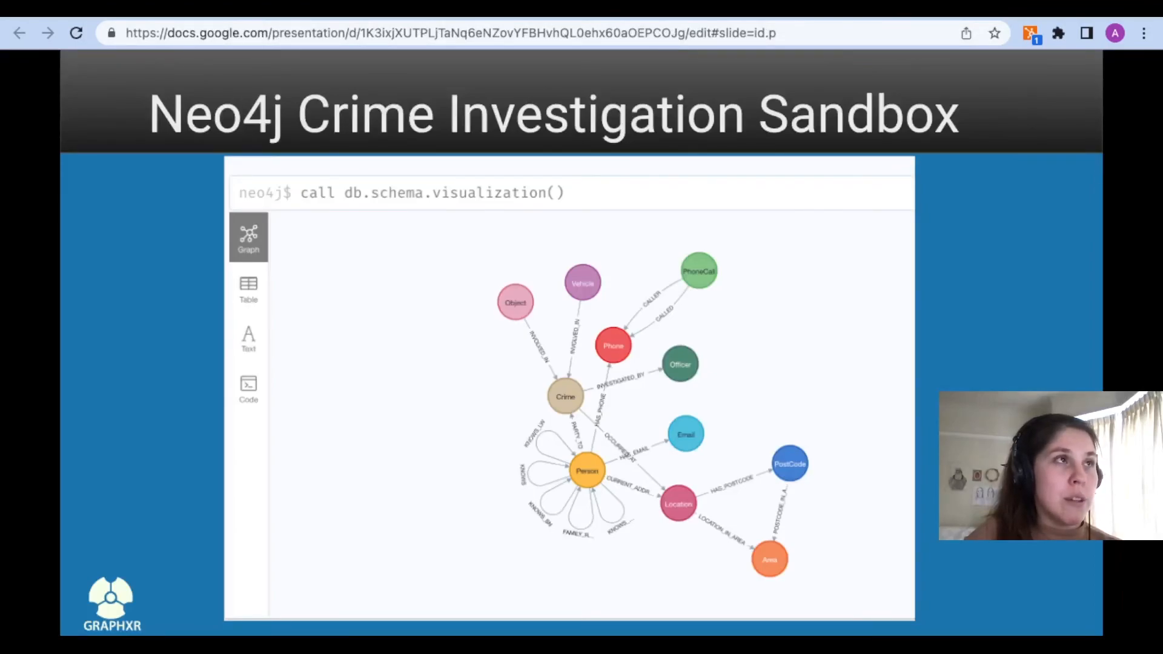
{"action": "key", "text": "ctrl+shift+Tab"}
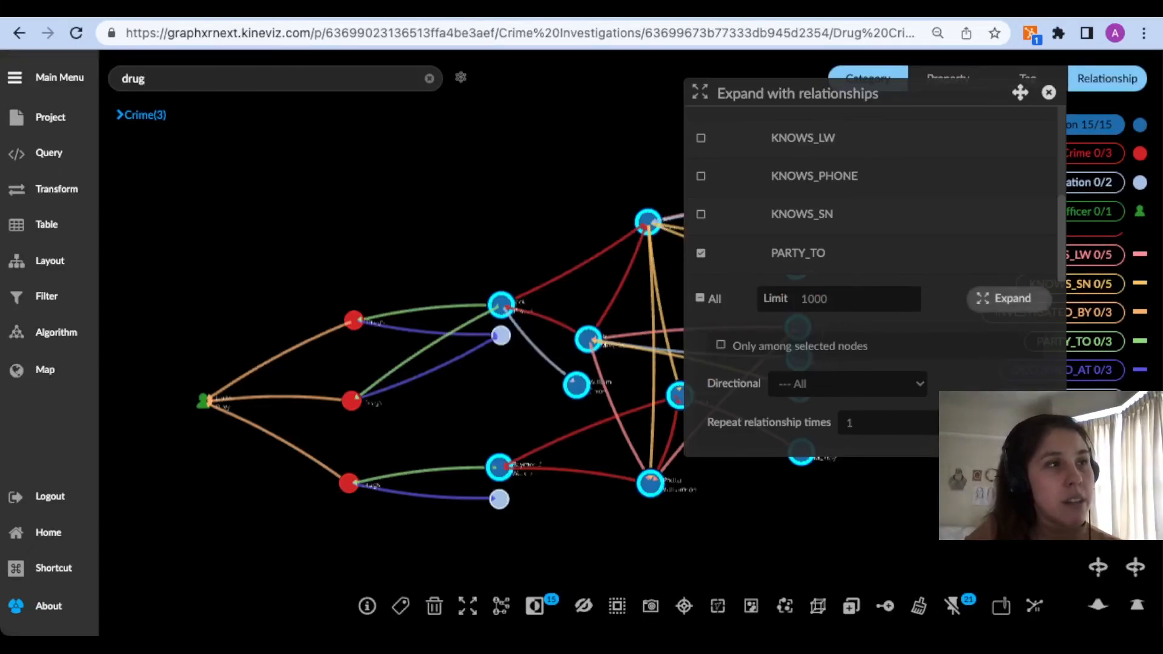
{"action": "left_click", "coordinate": [1007, 298]}
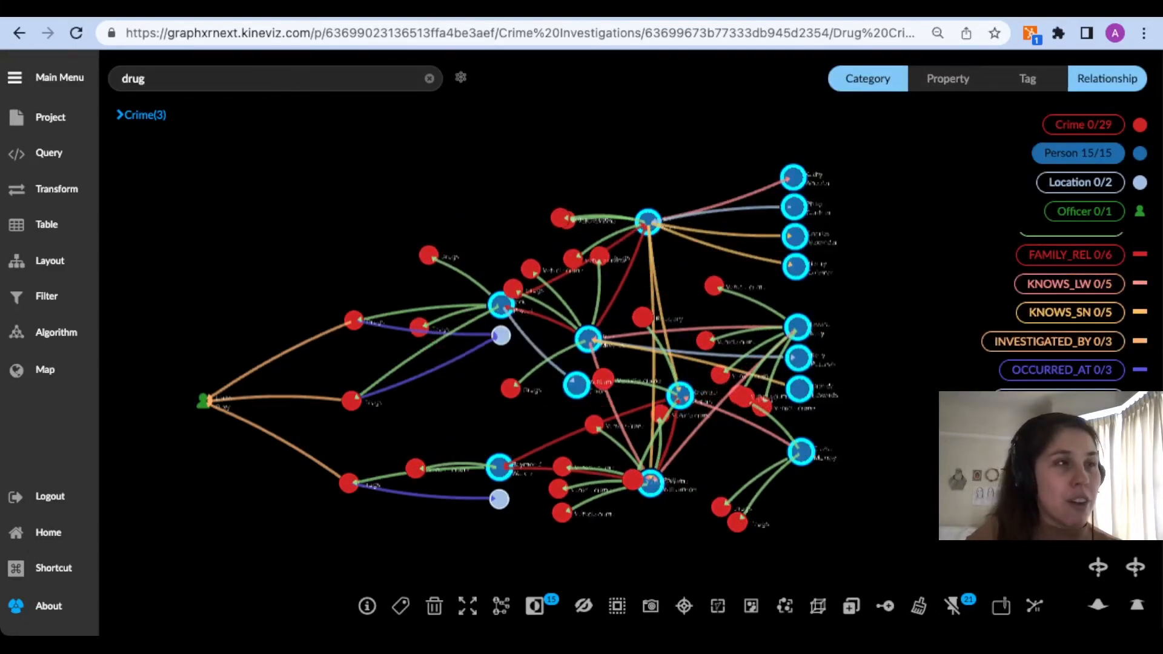
Let the new crime nodes spread out, select every Crime node and expand them through the OCCURRED_AT relationship.
{"action": "left_click", "coordinate": [1083, 211]}
{"action": "left_click", "coordinate": [1083, 211]}
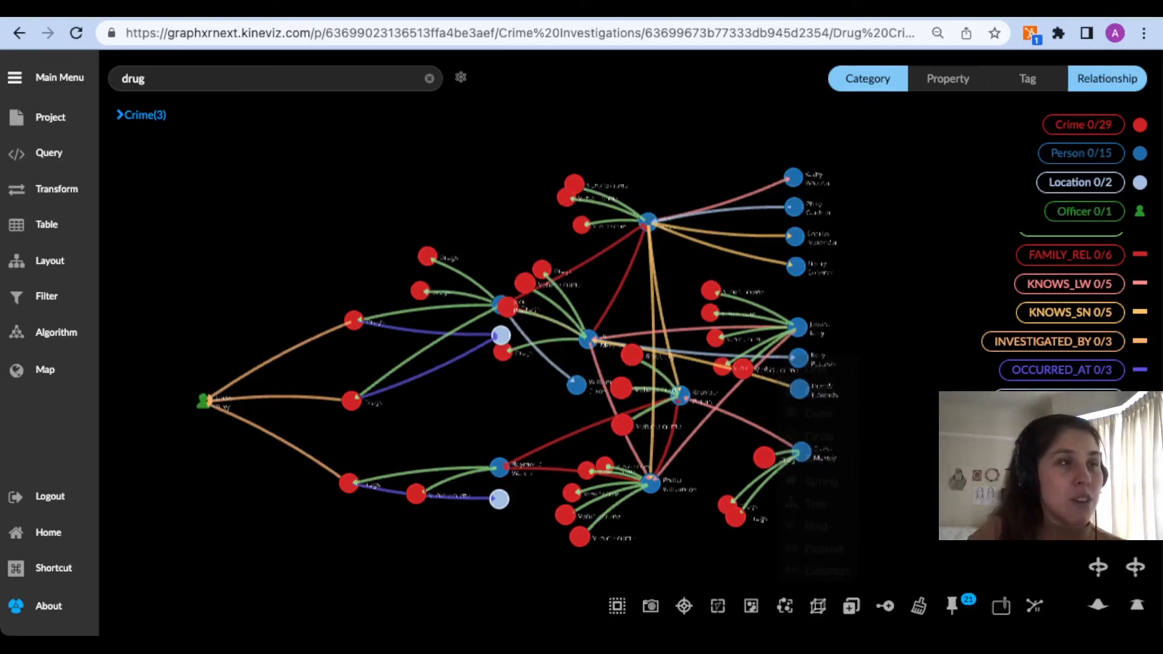
{"action": "left_click", "coordinate": [1082, 125]}
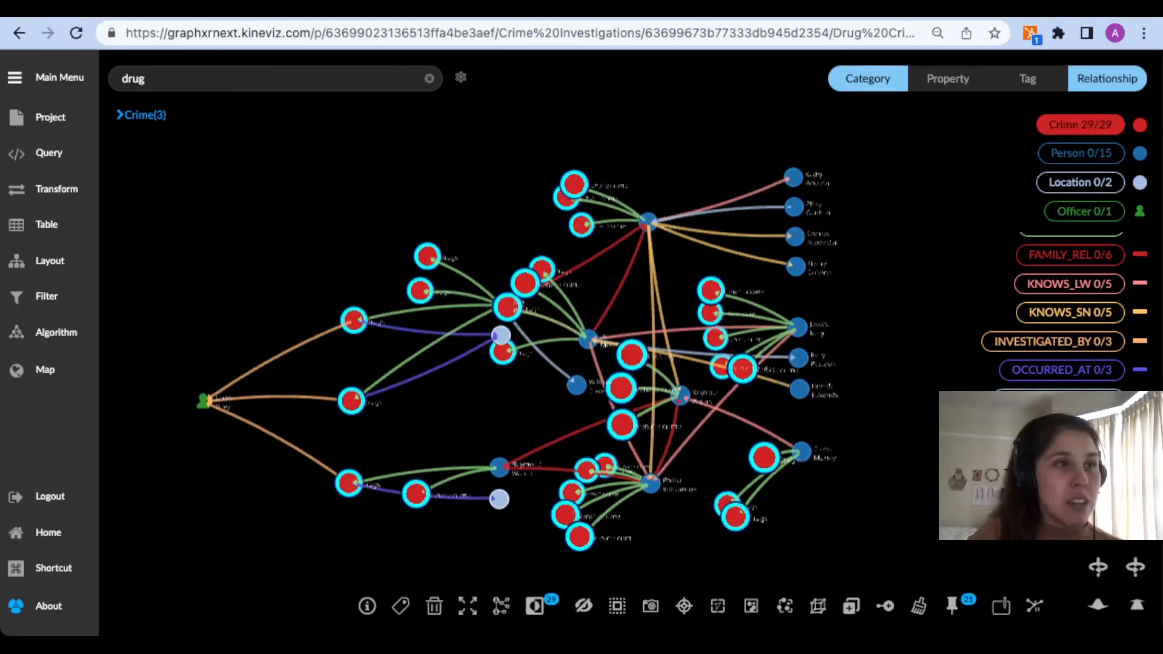
{"action": "right_click", "coordinate": [681, 452]}
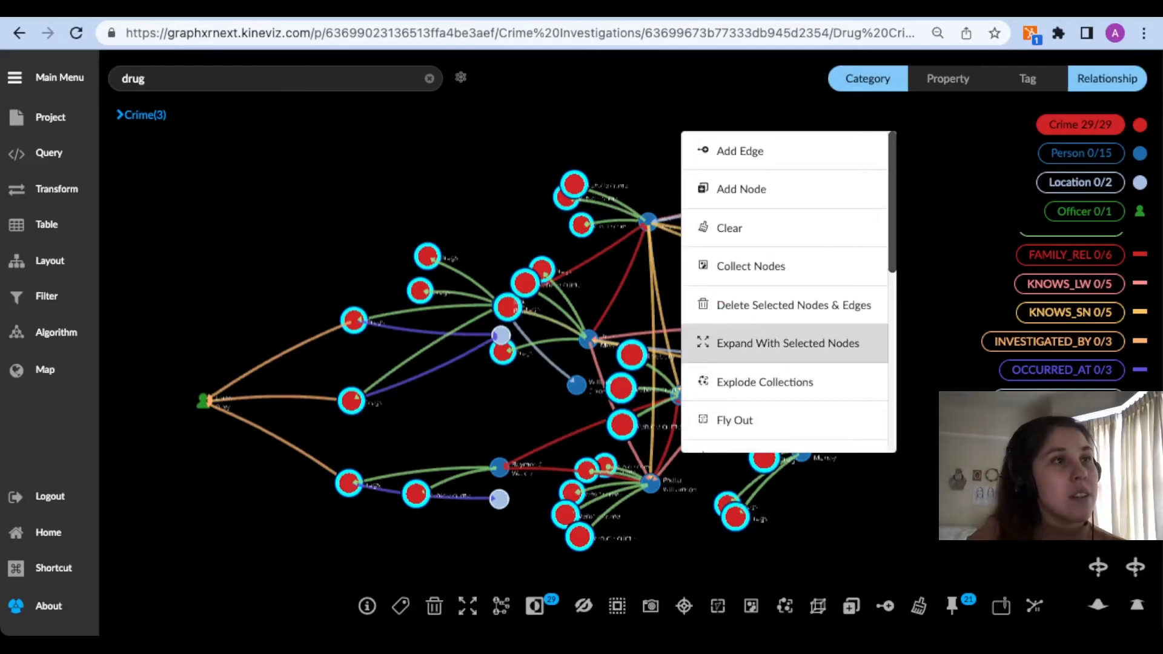
{"action": "left_click", "coordinate": [787, 342]}
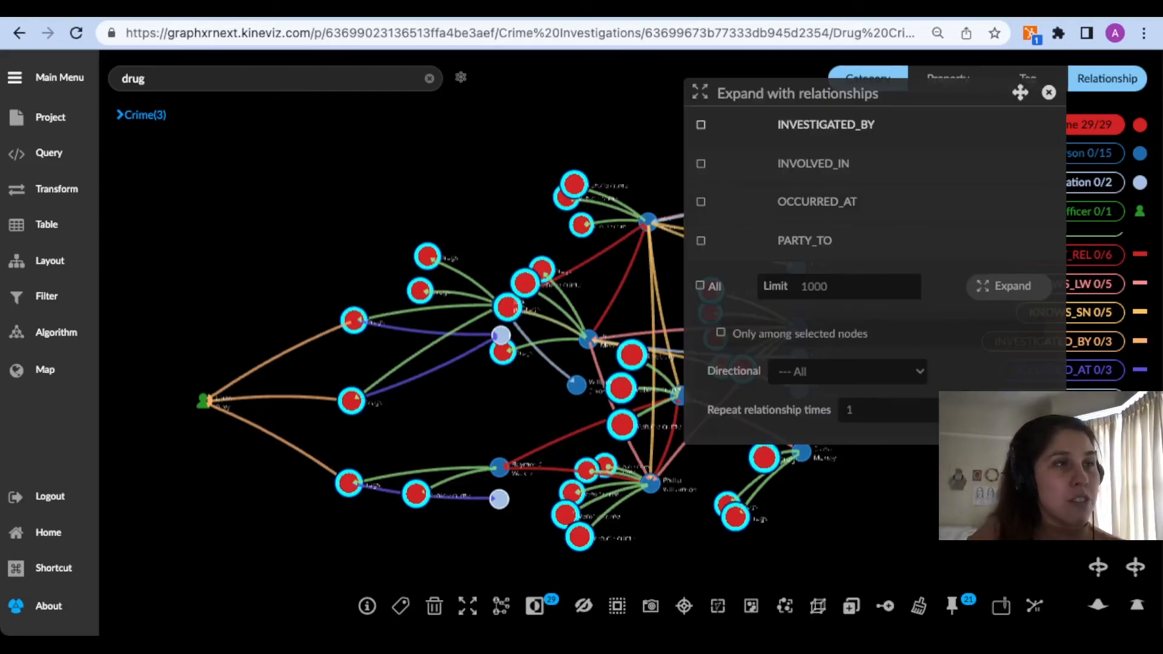
{"action": "left_click", "coordinate": [701, 202]}
{"action": "left_click", "coordinate": [1008, 286]}
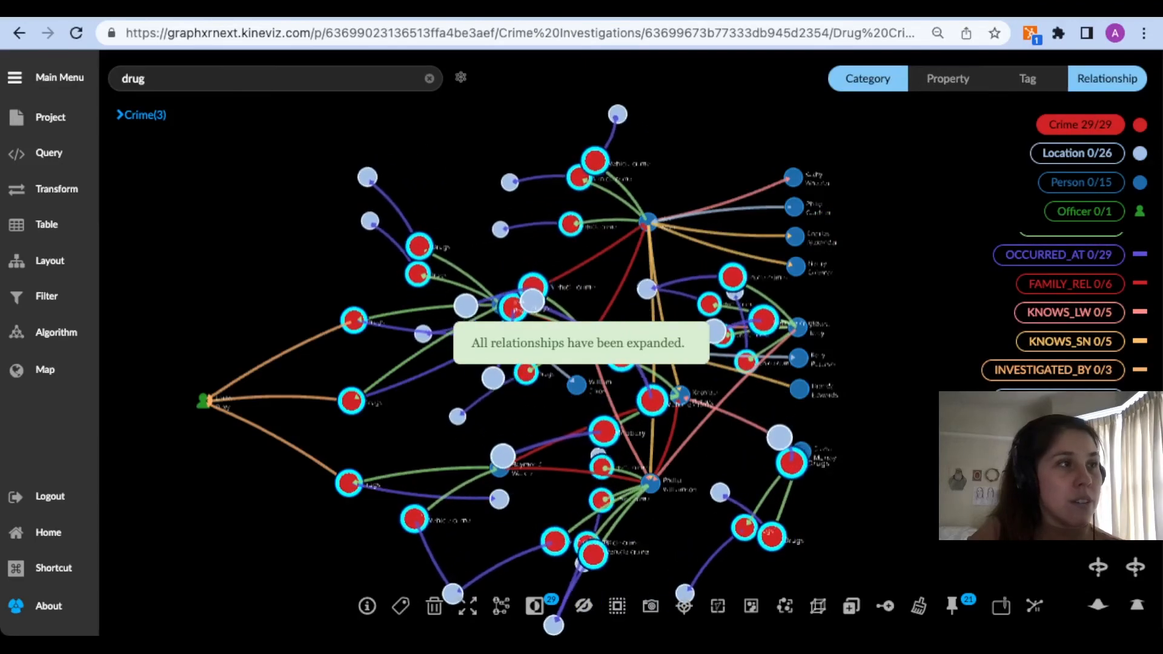
Rearrange the enlarged graph with its added crimes and locations as a tree rooted at the Officer node.
{"action": "left_click", "coordinate": [203, 400]}
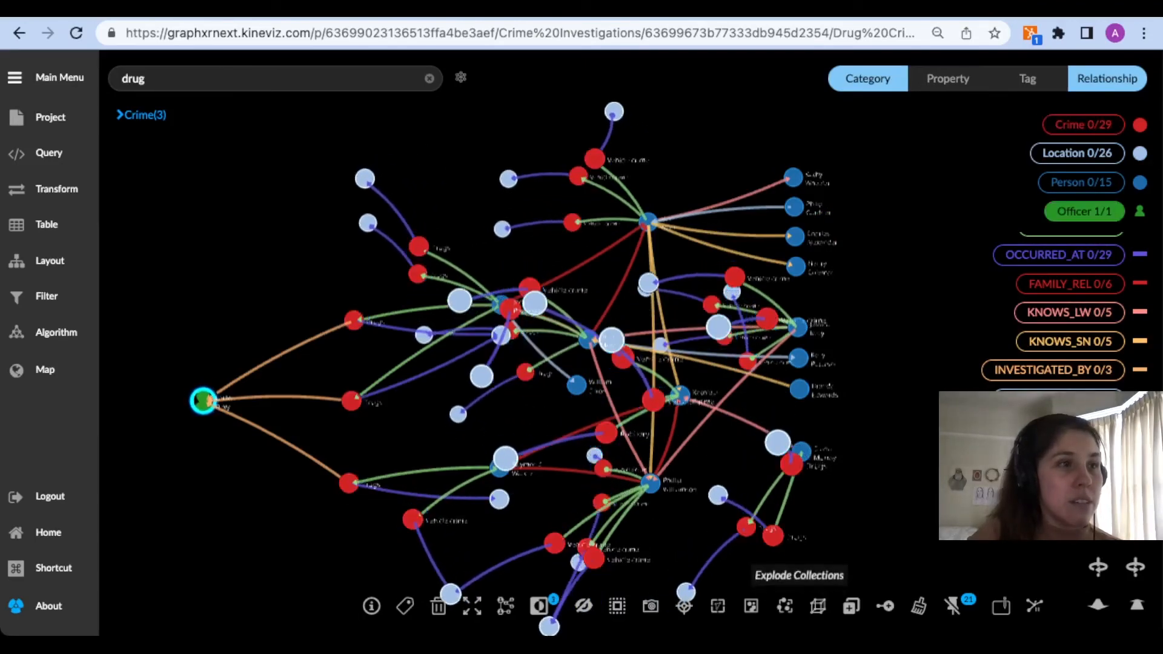
{"action": "left_click", "coordinate": [818, 605]}
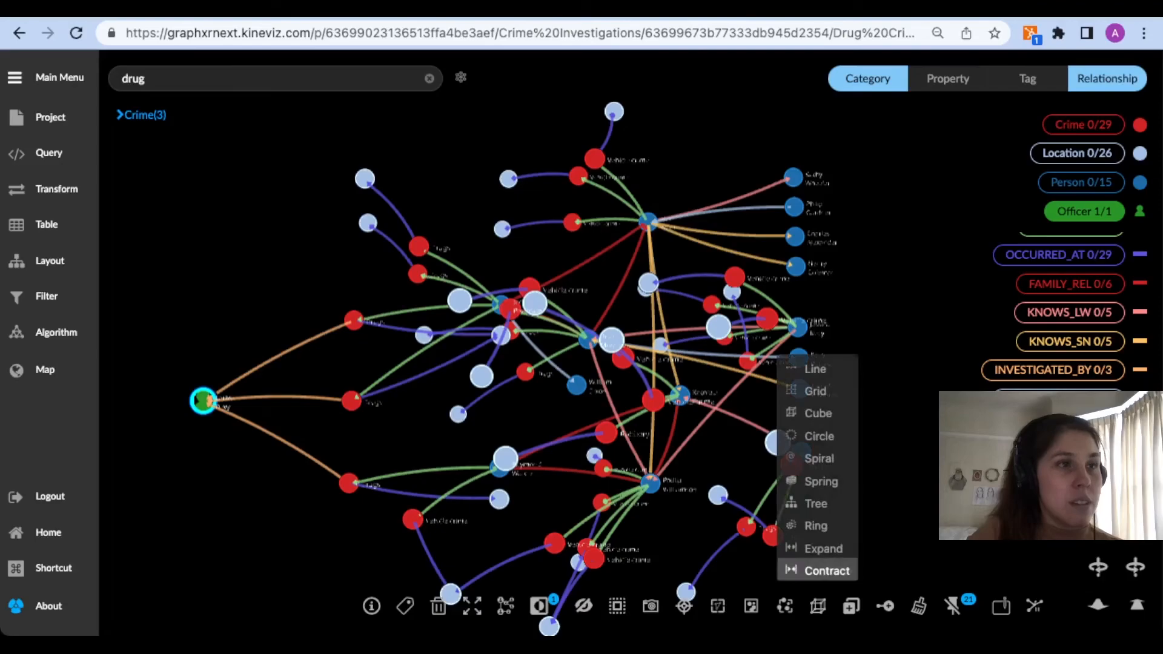
{"action": "left_click", "coordinate": [815, 503]}
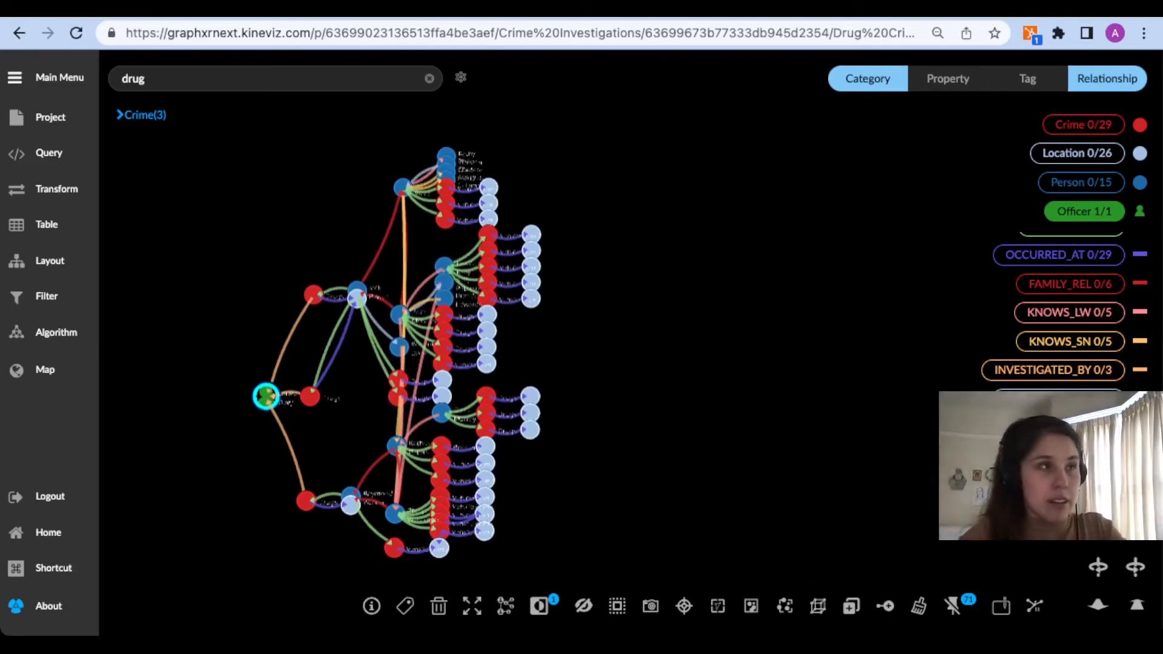
Select the entire rearranged tree, widen its spacing with the Expand layout and clear the selection to read the node labels.
{"action": "key", "text": "ctrl+a"}
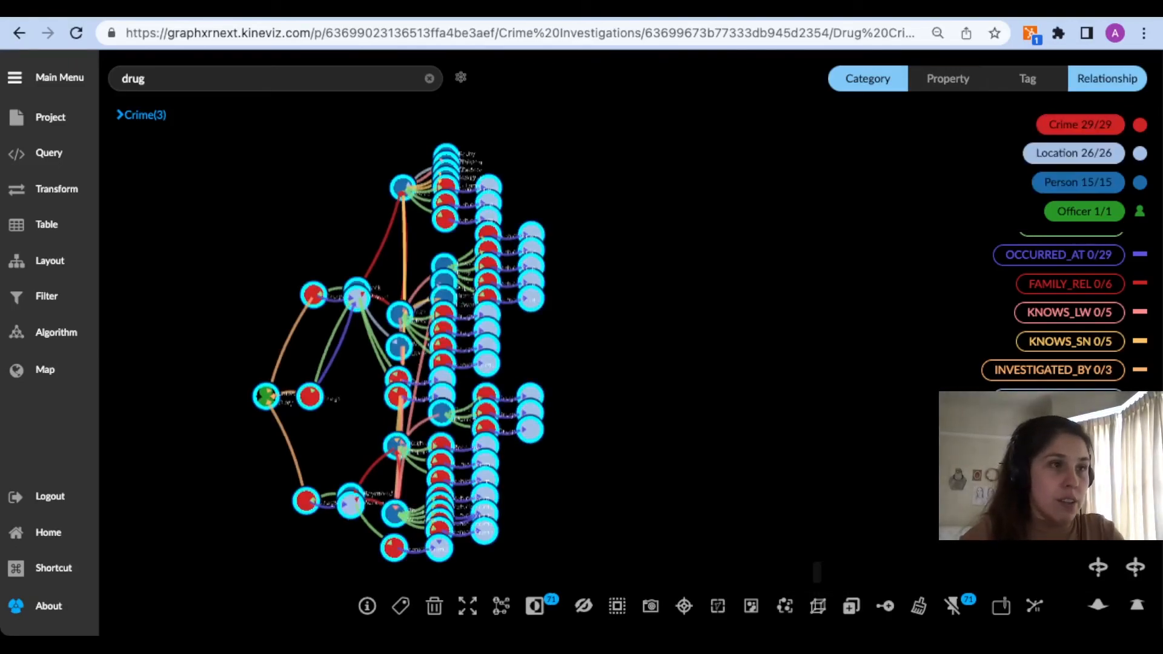
{"action": "left_click", "coordinate": [817, 548]}
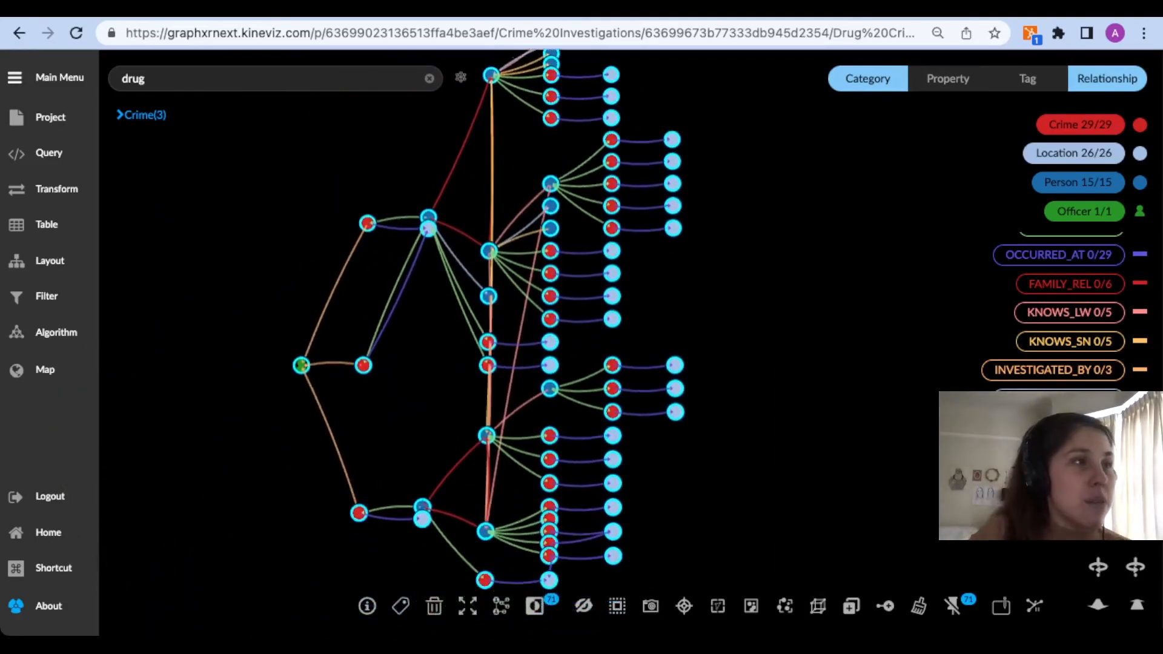
{"action": "key", "text": "Escape"}
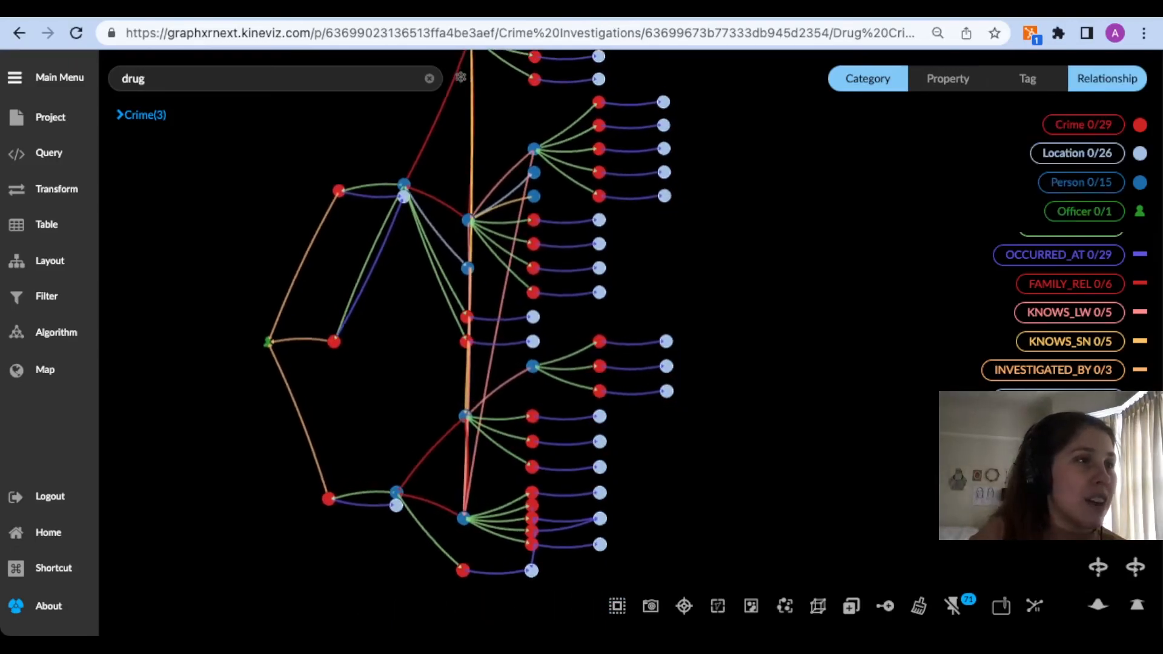
{"action": "scroll", "coordinate": [685, 498], "scroll_direction": "up", "scroll_amount": 4}
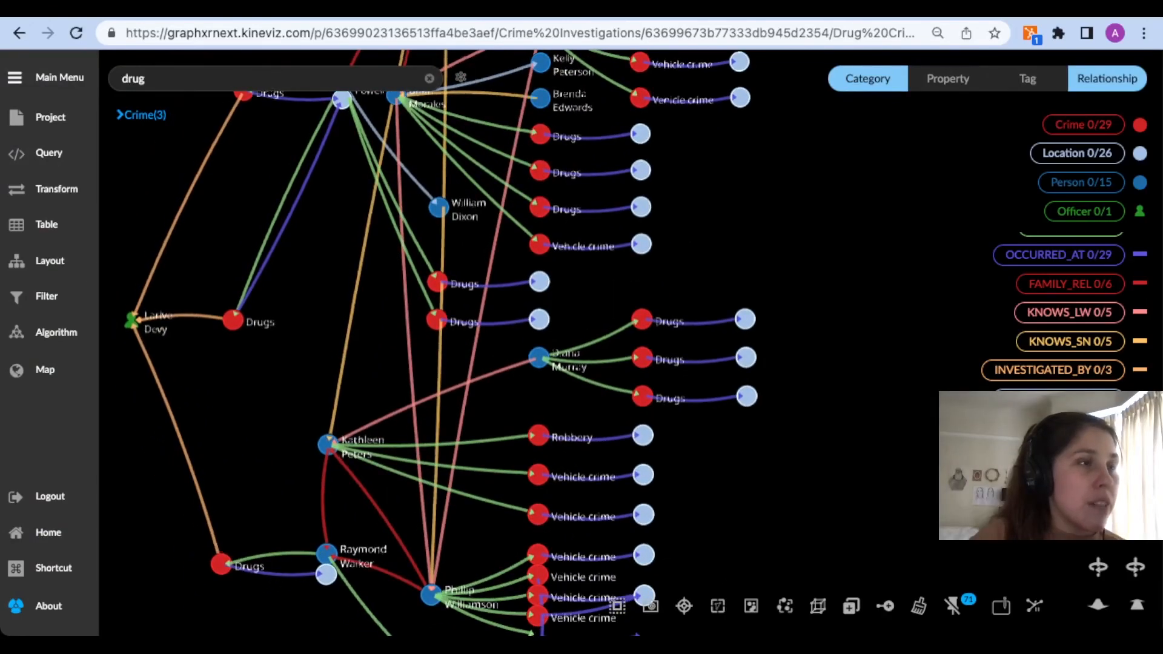
Highlight all Location nodes in the tree, clear the selection and place the locations on a geographic map beneath the graph.
{"action": "scroll", "coordinate": [742, 469], "scroll_direction": "down", "scroll_amount": 1}
{"action": "scroll", "coordinate": [730, 569], "scroll_direction": "up", "scroll_amount": 3}
{"action": "scroll", "coordinate": [764, 500], "scroll_direction": "down", "scroll_amount": 3}
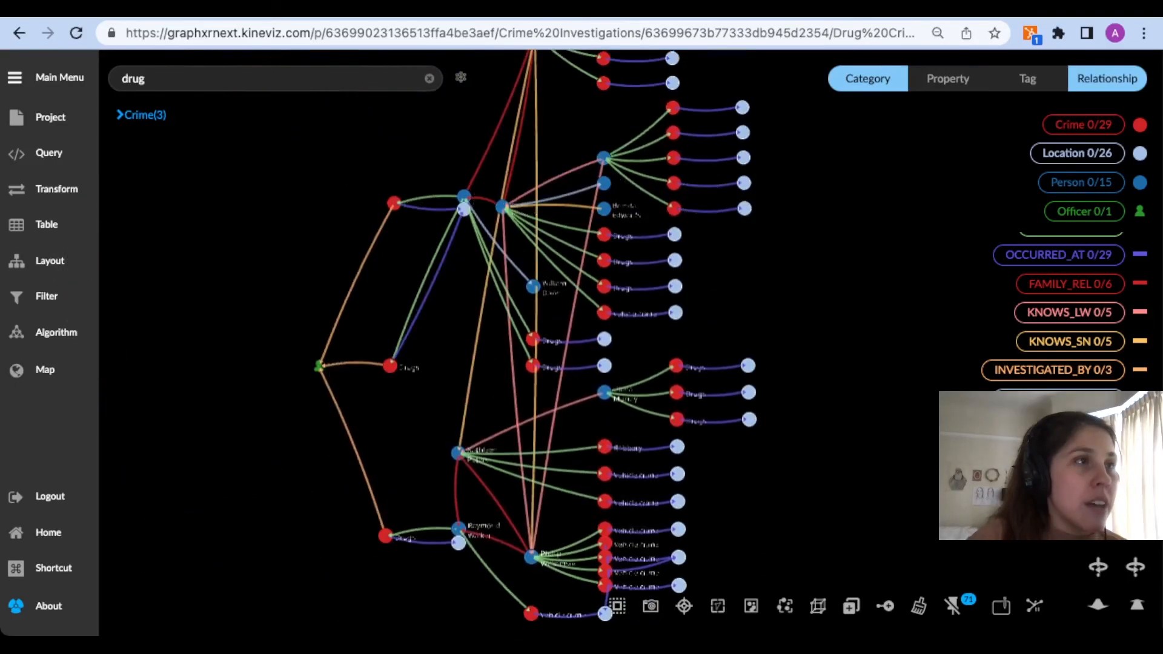
{"action": "left_click_drag", "start_coordinate": [764, 500], "coordinate": [766, 545]}
{"action": "left_click", "coordinate": [1076, 153]}
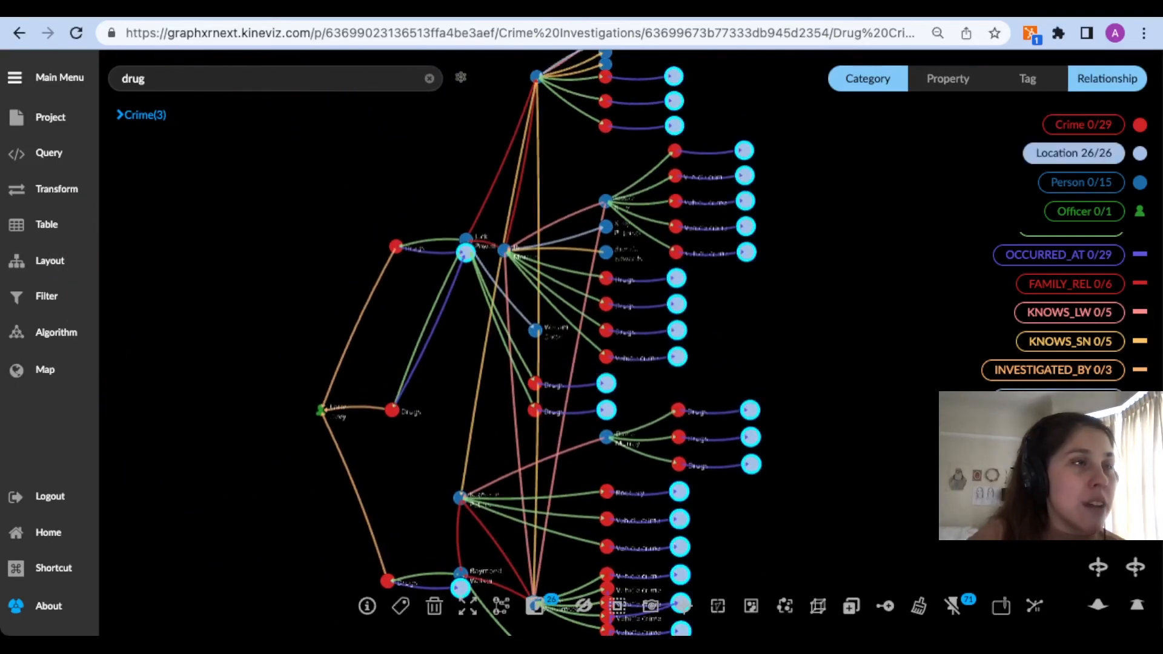
{"action": "key", "text": "Escape"}
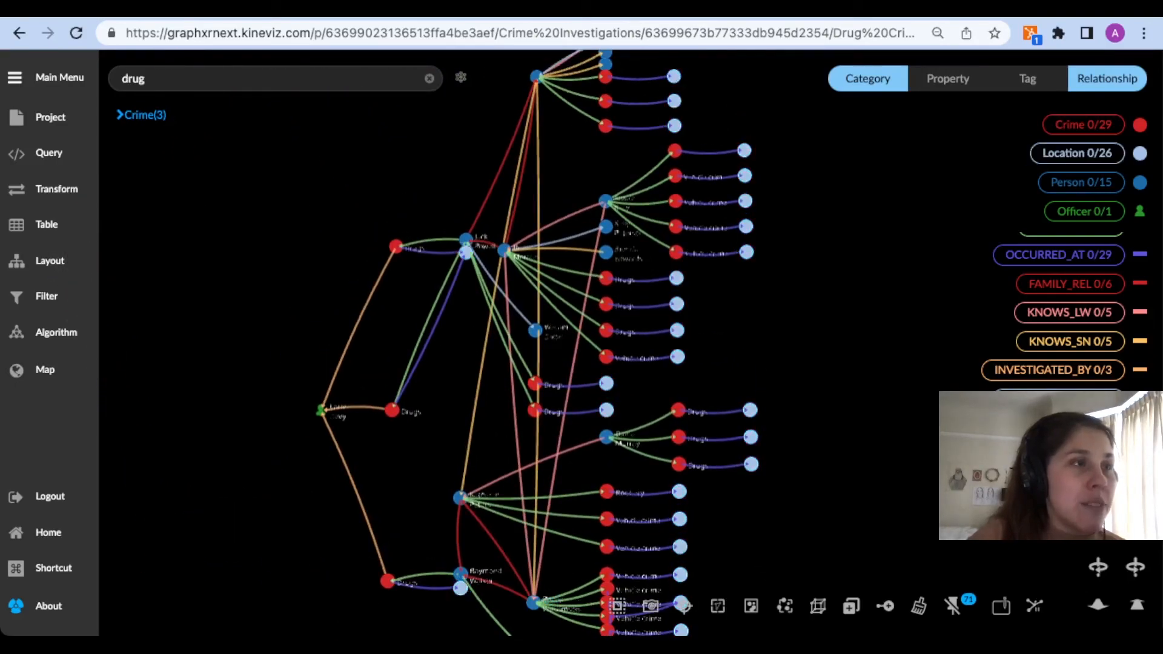
{"action": "key", "text": "Up"}
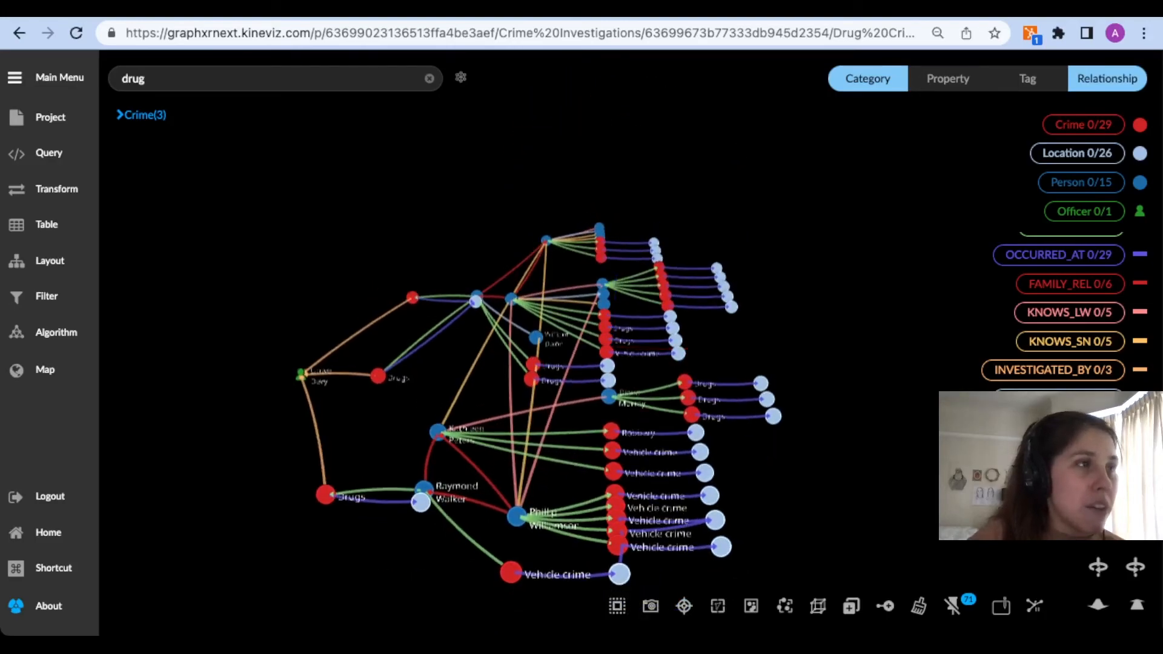
{"action": "key", "text": "m"}
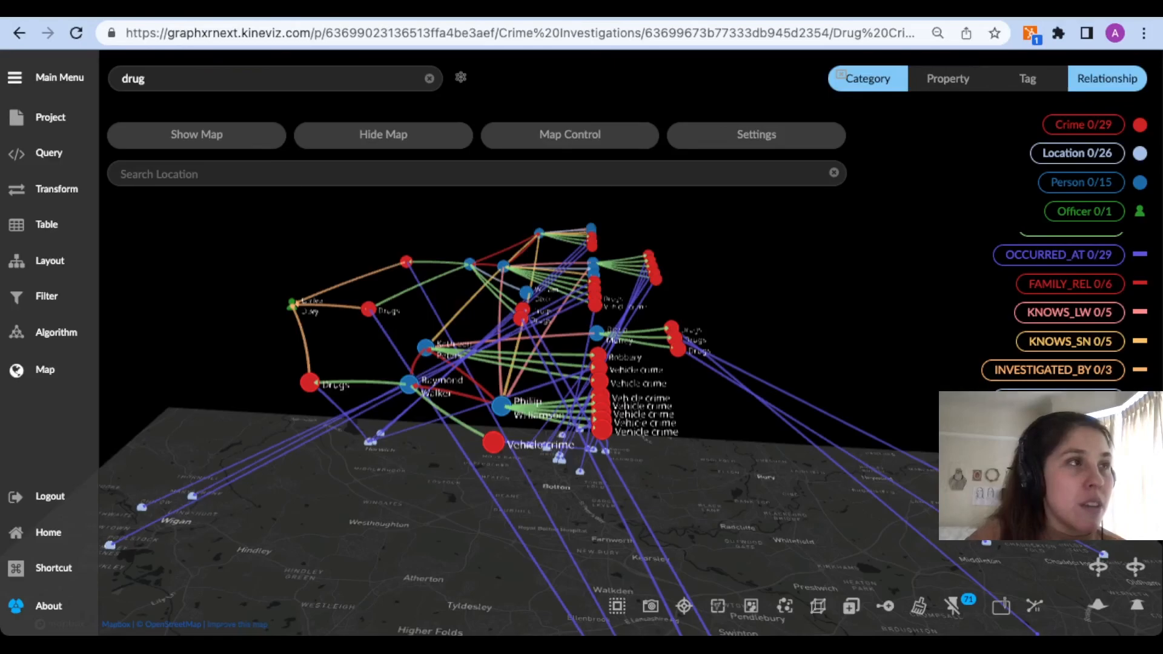
Select every Crime node and expand them through all available relationships with the limit of 1000.
{"action": "left_click", "coordinate": [1081, 124]}
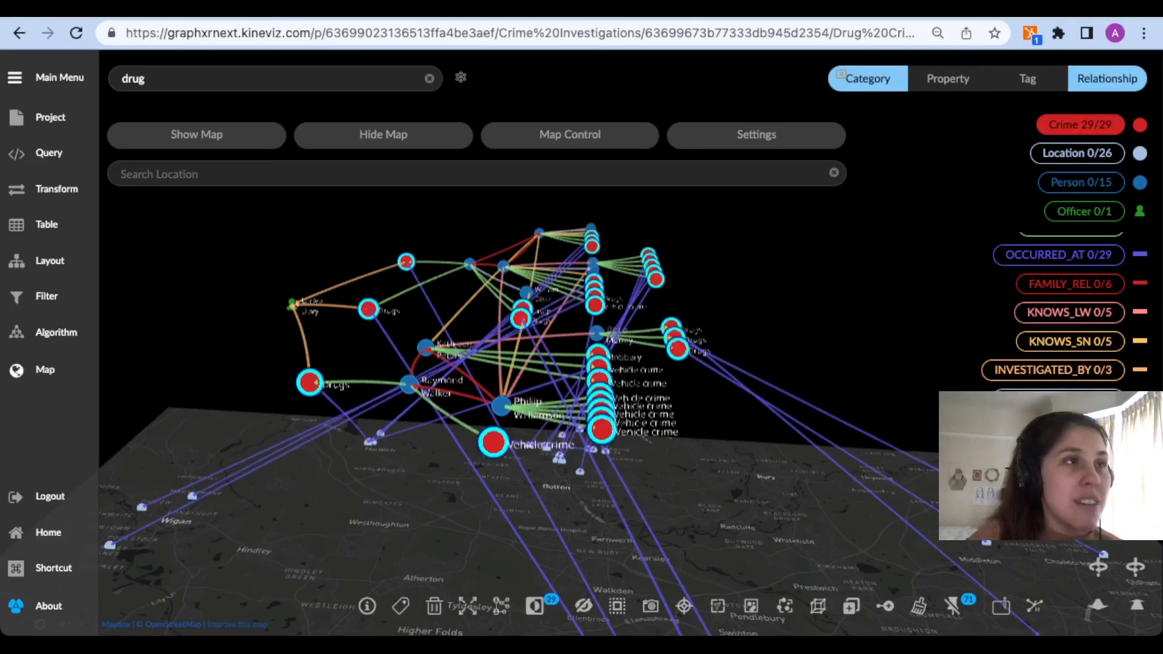
{"action": "right_click", "coordinate": [818, 286]}
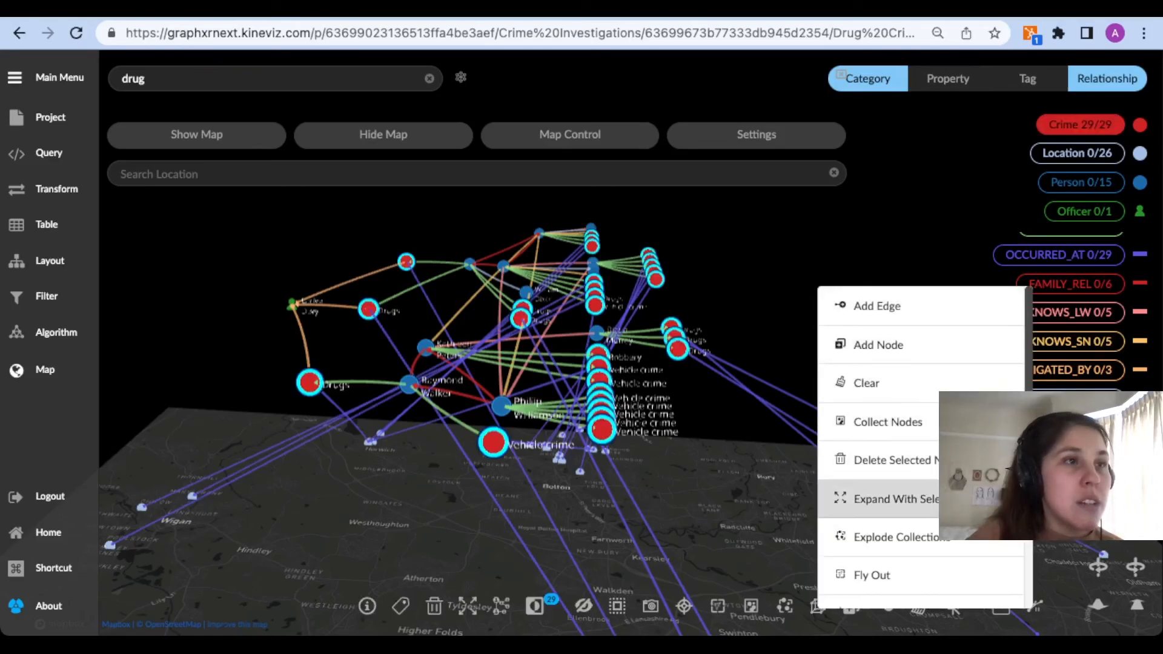
{"action": "left_click", "coordinate": [890, 498]}
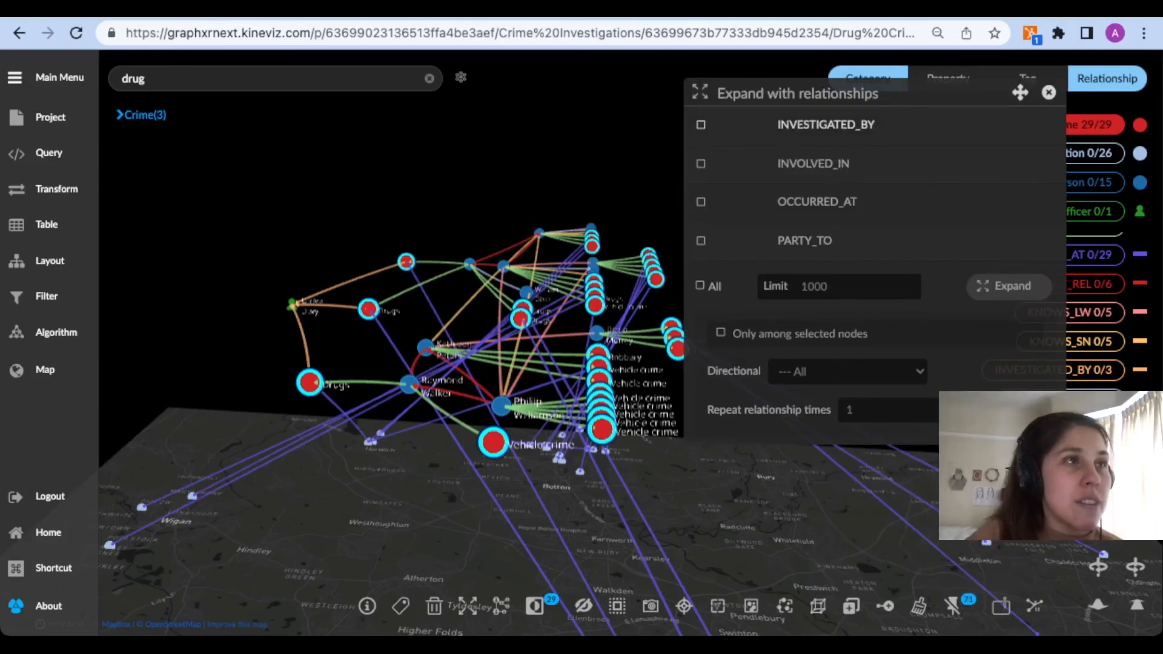
{"action": "left_click", "coordinate": [700, 286]}
{"action": "left_click", "coordinate": [1008, 286]}
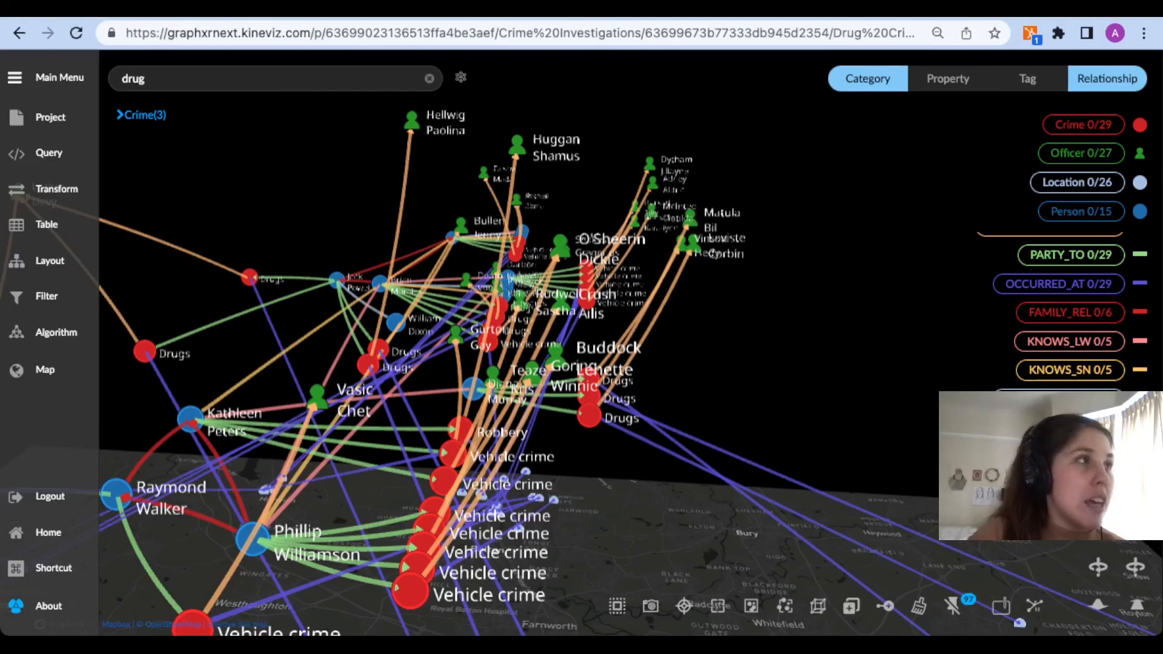
Examine the Officer records in the data table, checking badge numbers, names and ranks, and close the table.
{"action": "left_click", "coordinate": [46, 224]}
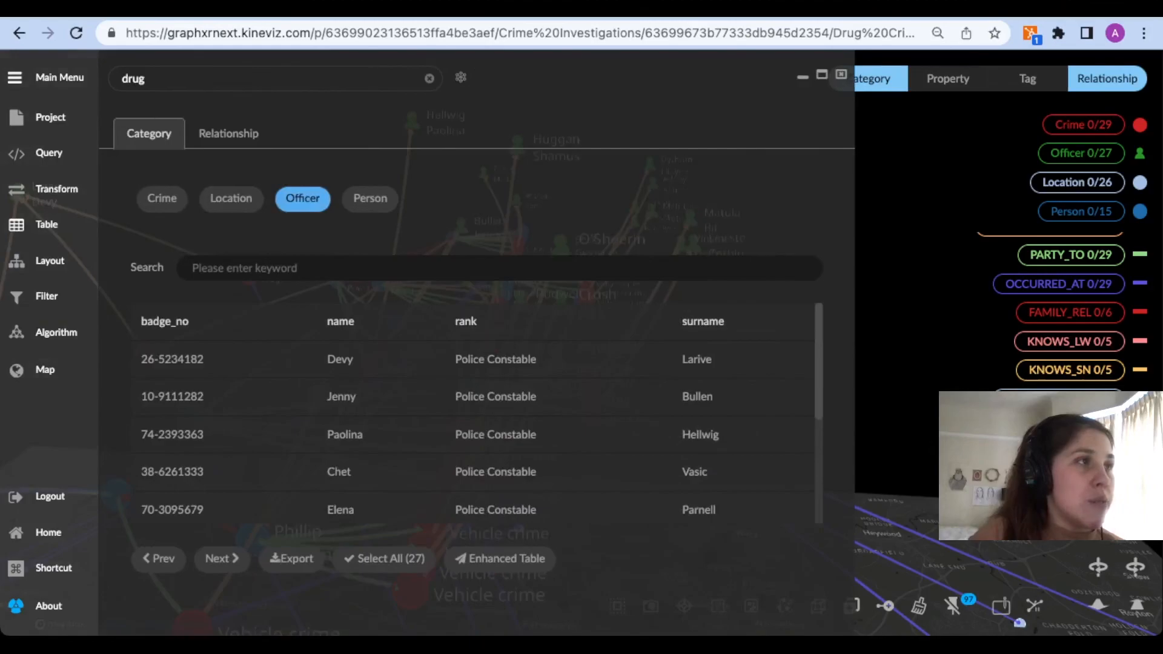
{"action": "scroll", "coordinate": [472, 465], "scroll_direction": "down", "scroll_amount": 3}
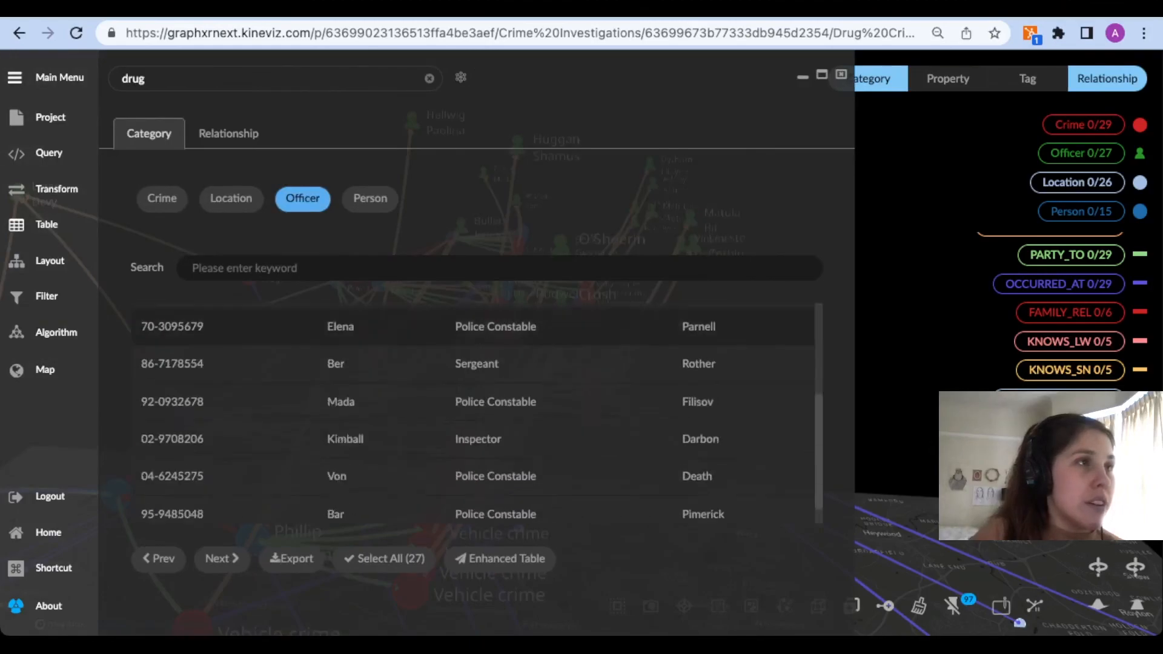
{"action": "scroll", "coordinate": [472, 433], "scroll_direction": "up", "scroll_amount": 4}
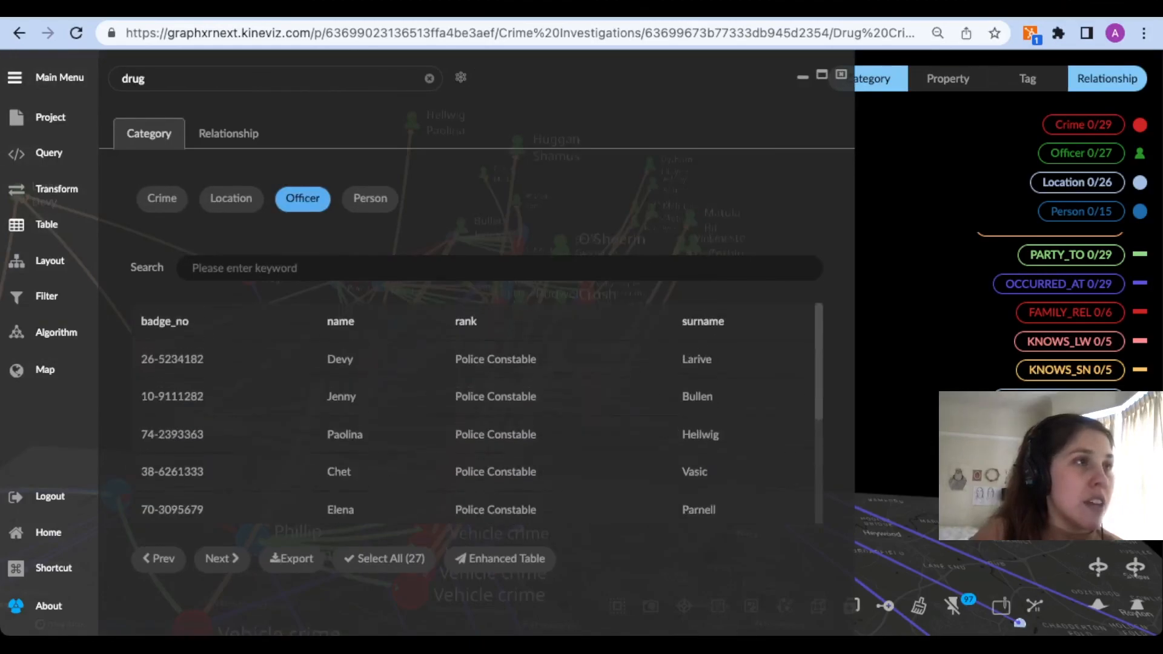
{"action": "scroll", "coordinate": [472, 433], "scroll_direction": "down", "scroll_amount": 3}
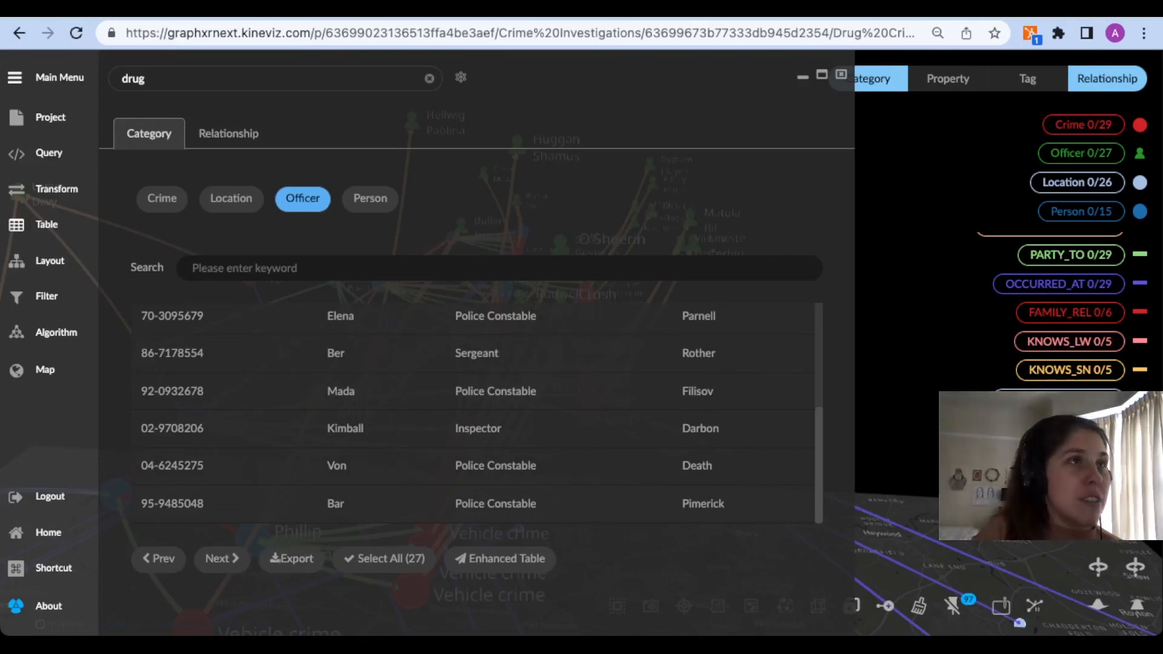
{"action": "key", "text": "Escape"}
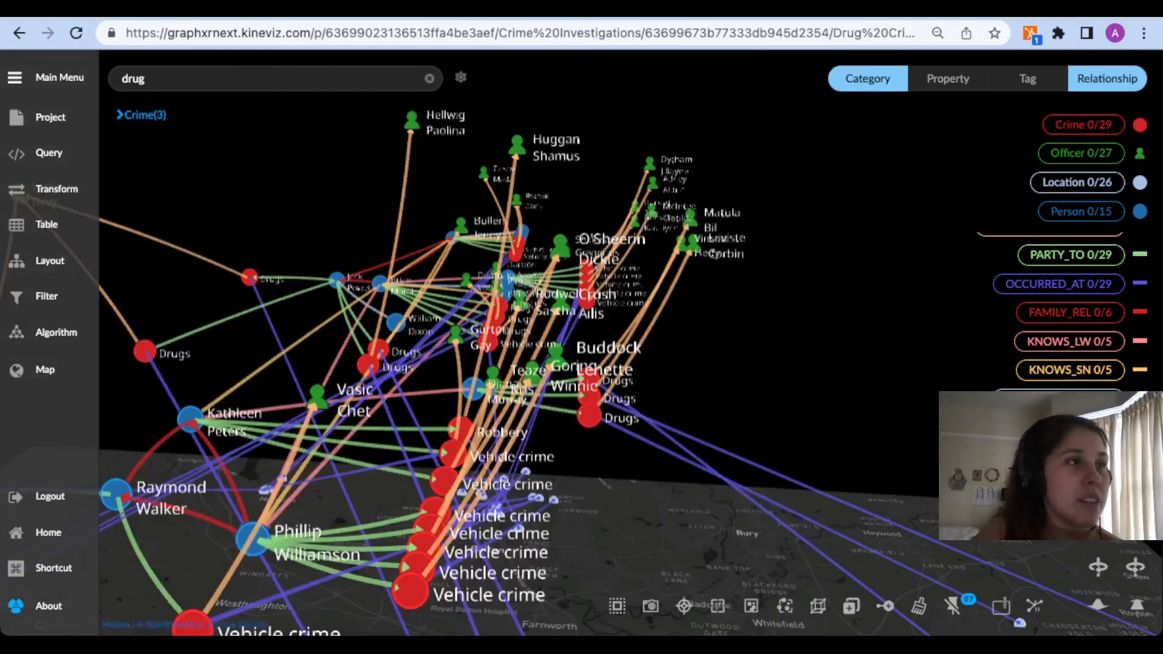
Frame the whole graph above the map and save it in the project as a new view named "Map view".
{"action": "scroll", "coordinate": [629, 351], "scroll_direction": "down", "scroll_amount": 5}
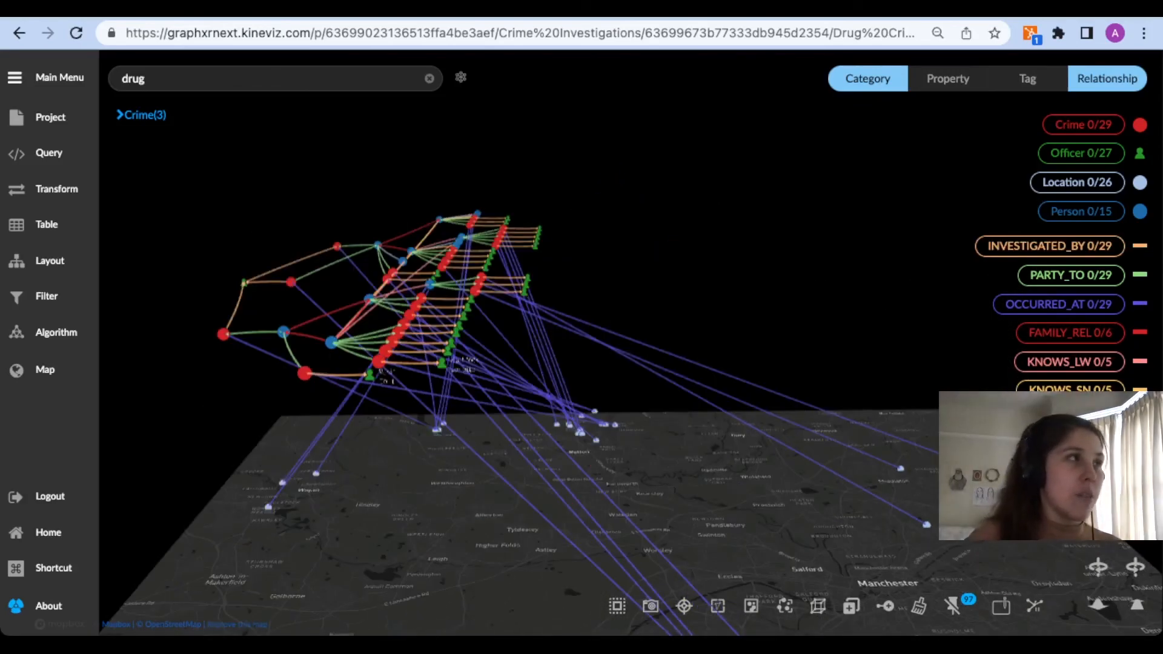
{"action": "left_click", "coordinate": [49, 118]}
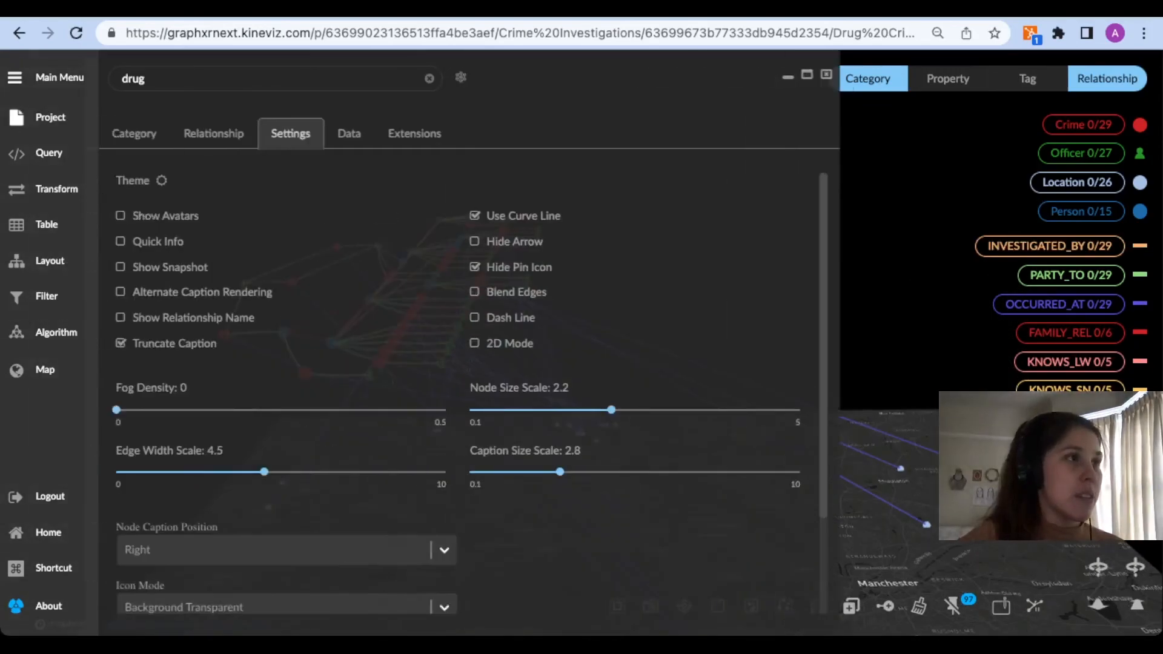
{"action": "left_click", "coordinate": [363, 134]}
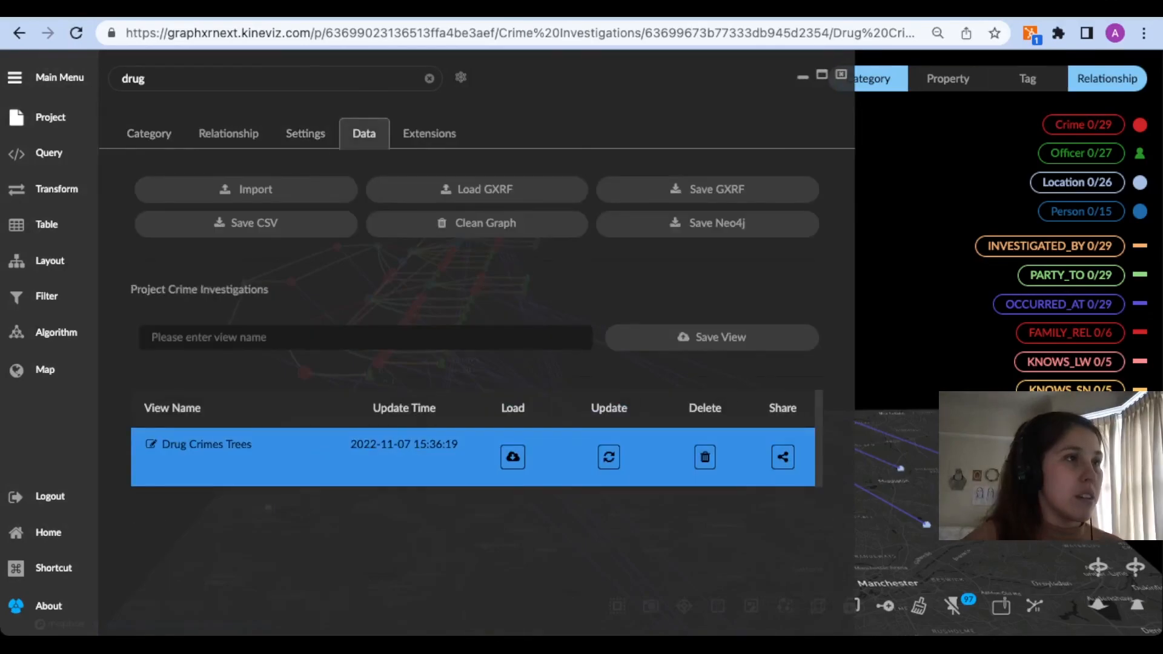
{"action": "left_click", "coordinate": [152, 336]}
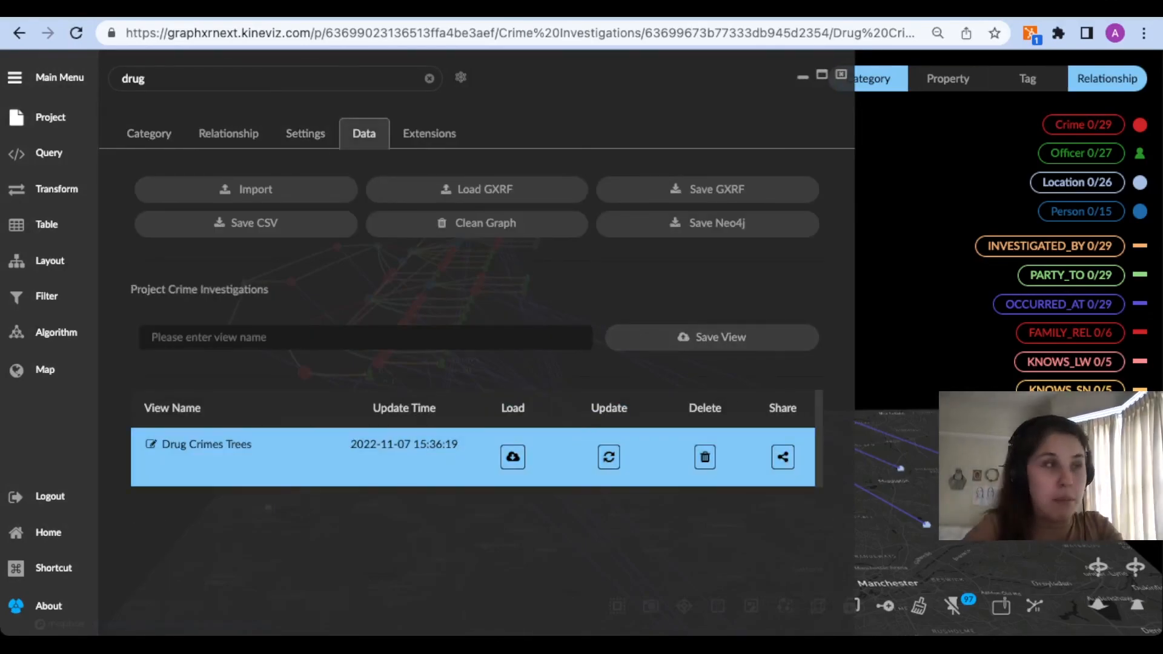
{"action": "type", "text": "Ma p view"}
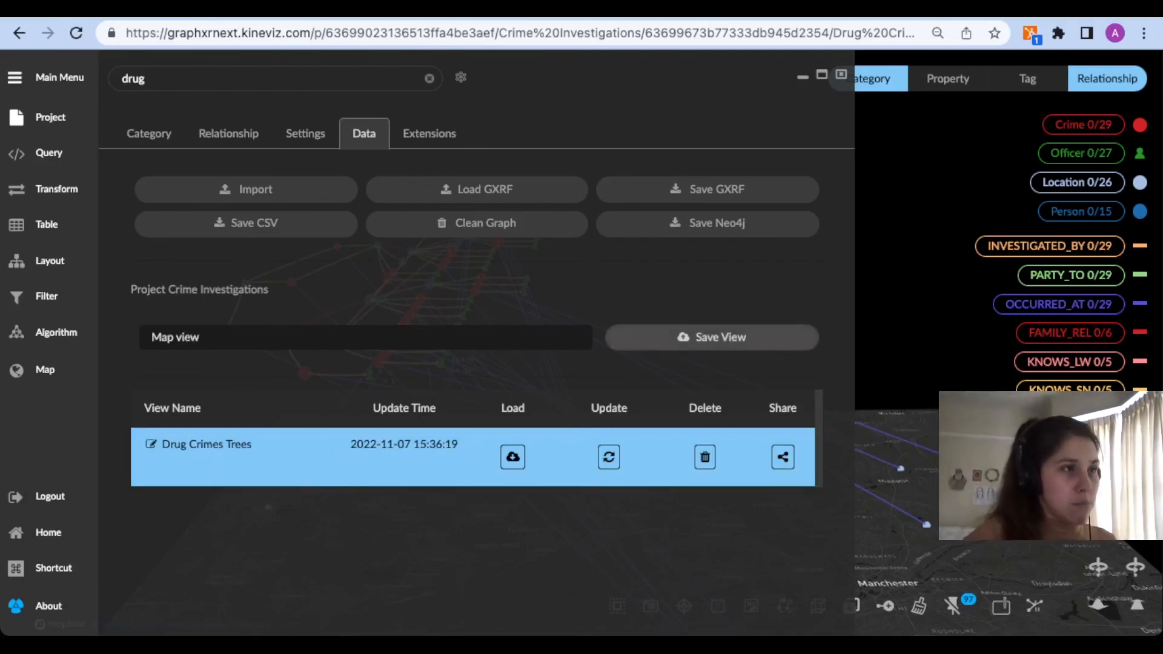
{"action": "left_click", "coordinate": [720, 337]}
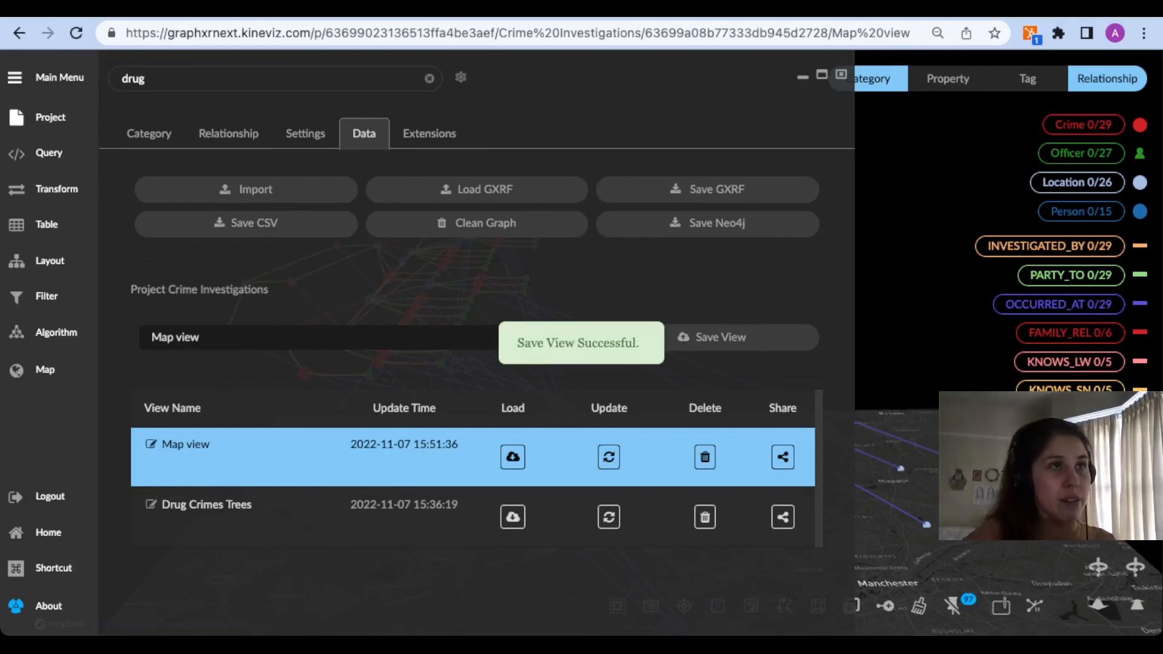
{"action": "key", "text": "Escape"}
Load the saved "Drug Crimes Trees" view and switch back to the "Map view" view.
{"action": "scroll", "coordinate": [1066, 309], "scroll_direction": "down", "scroll_amount": 1}
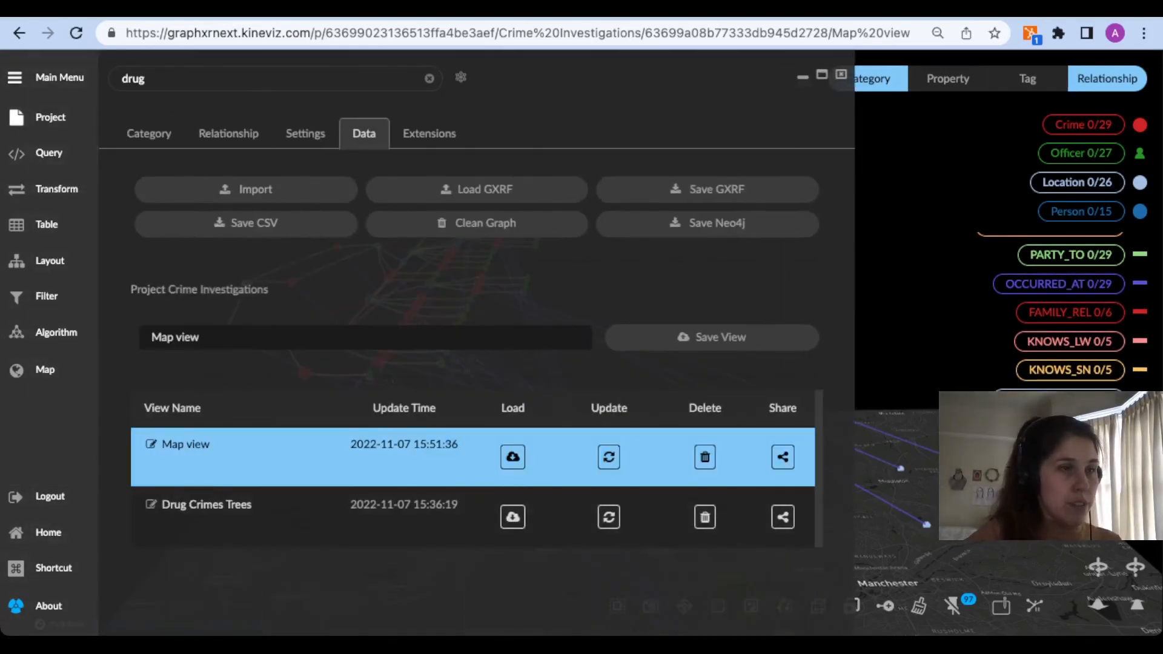
{"action": "left_click", "coordinate": [512, 517]}
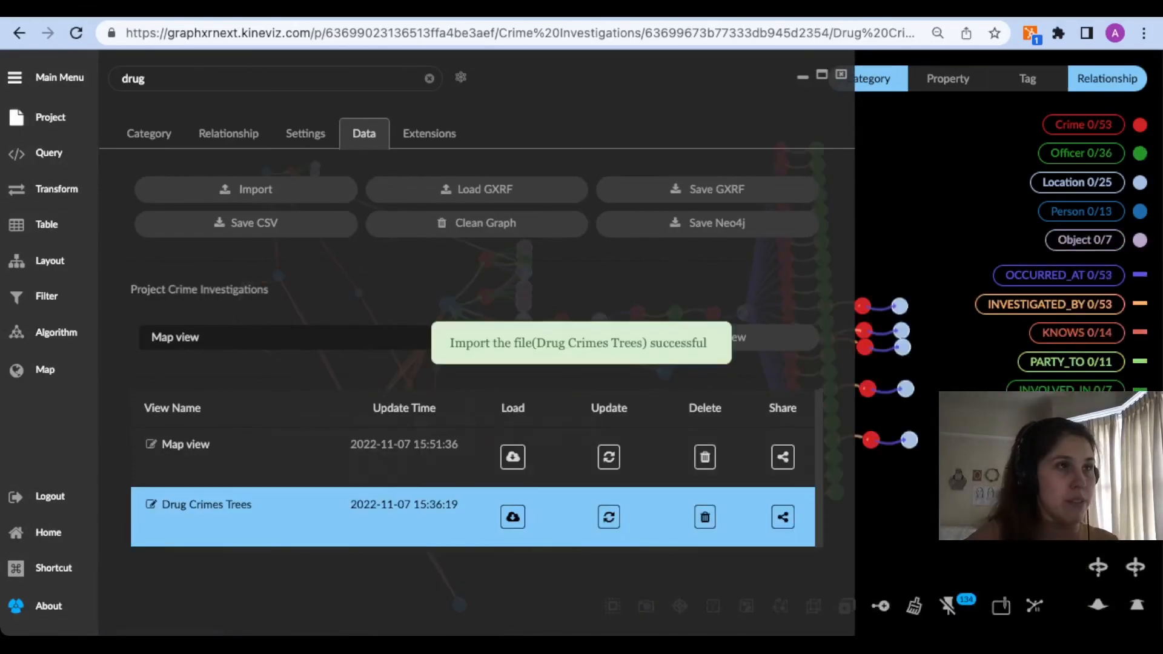
{"action": "key", "text": "Escape"}
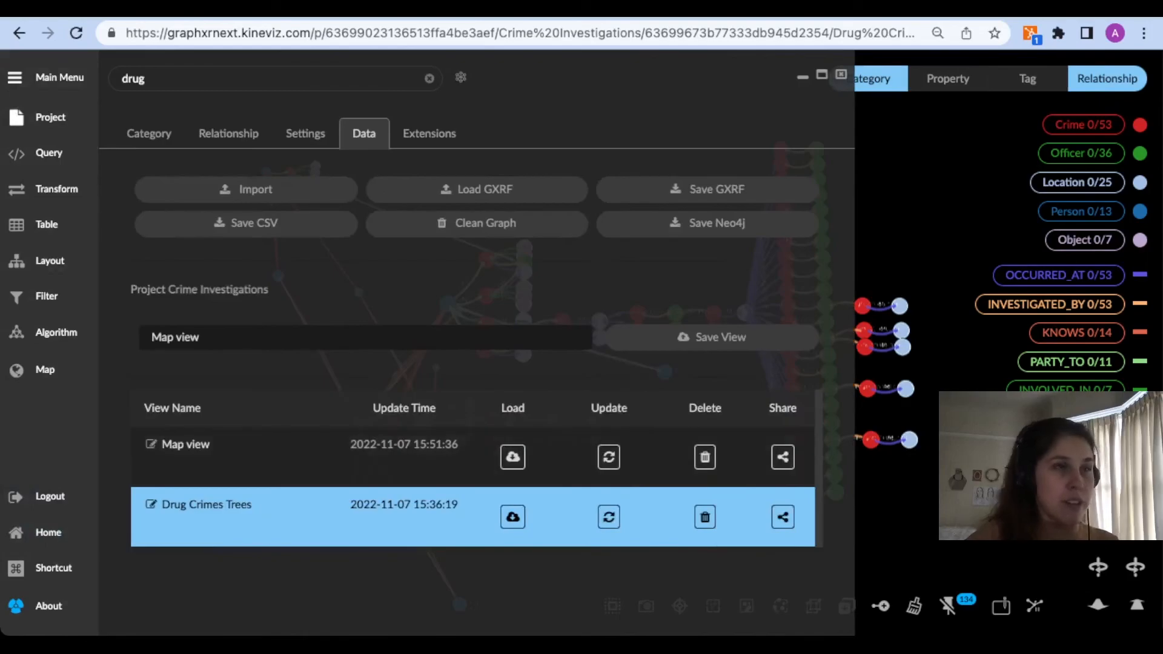
{"action": "left_click", "coordinate": [512, 456]}
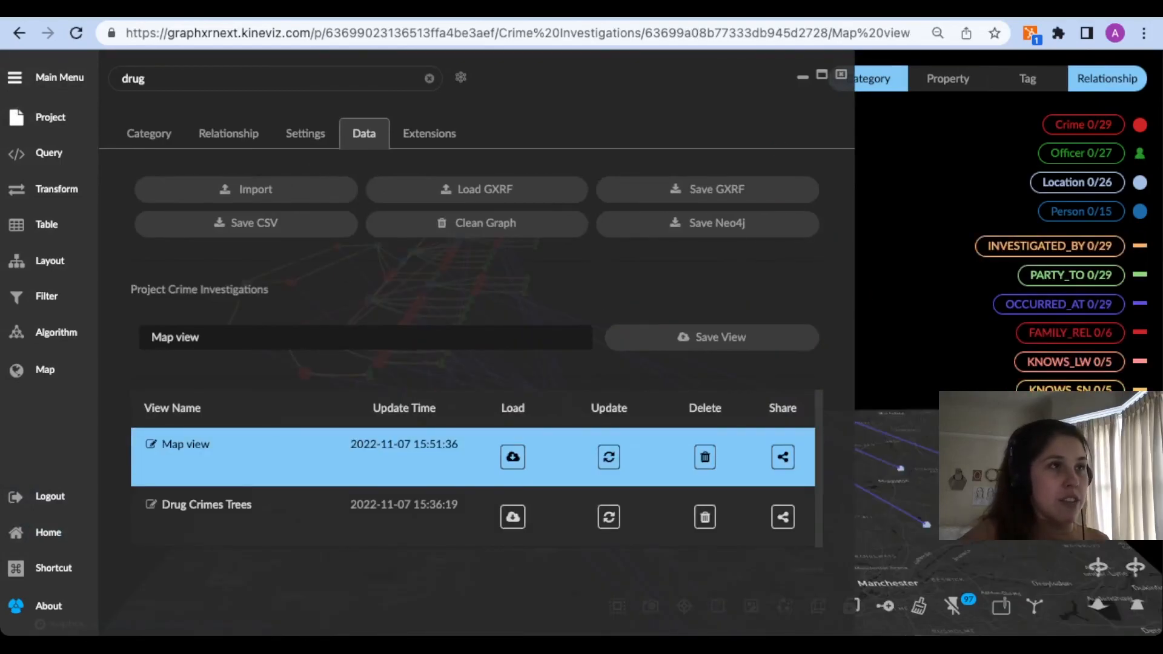